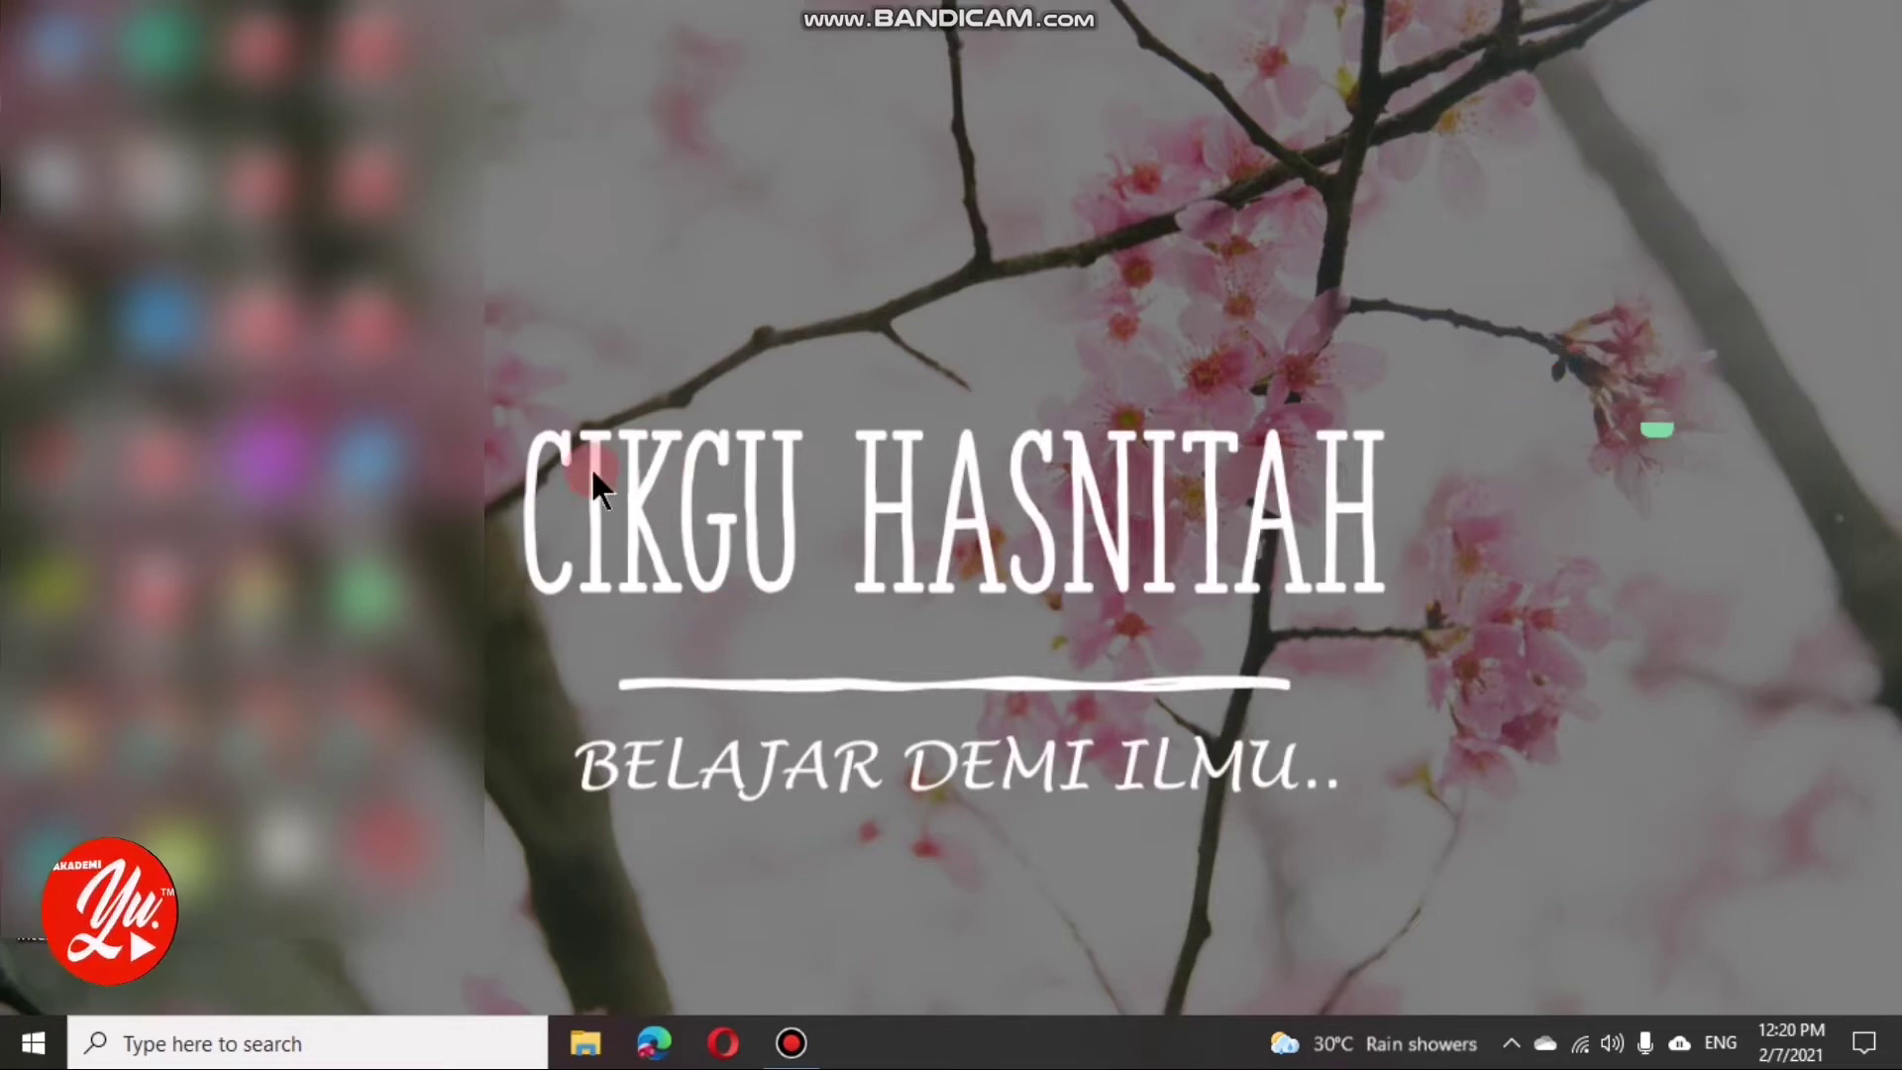
# Step: Launch PowerPoint from the Start menu and create a blank presentation
pyautogui.click(33, 1043)
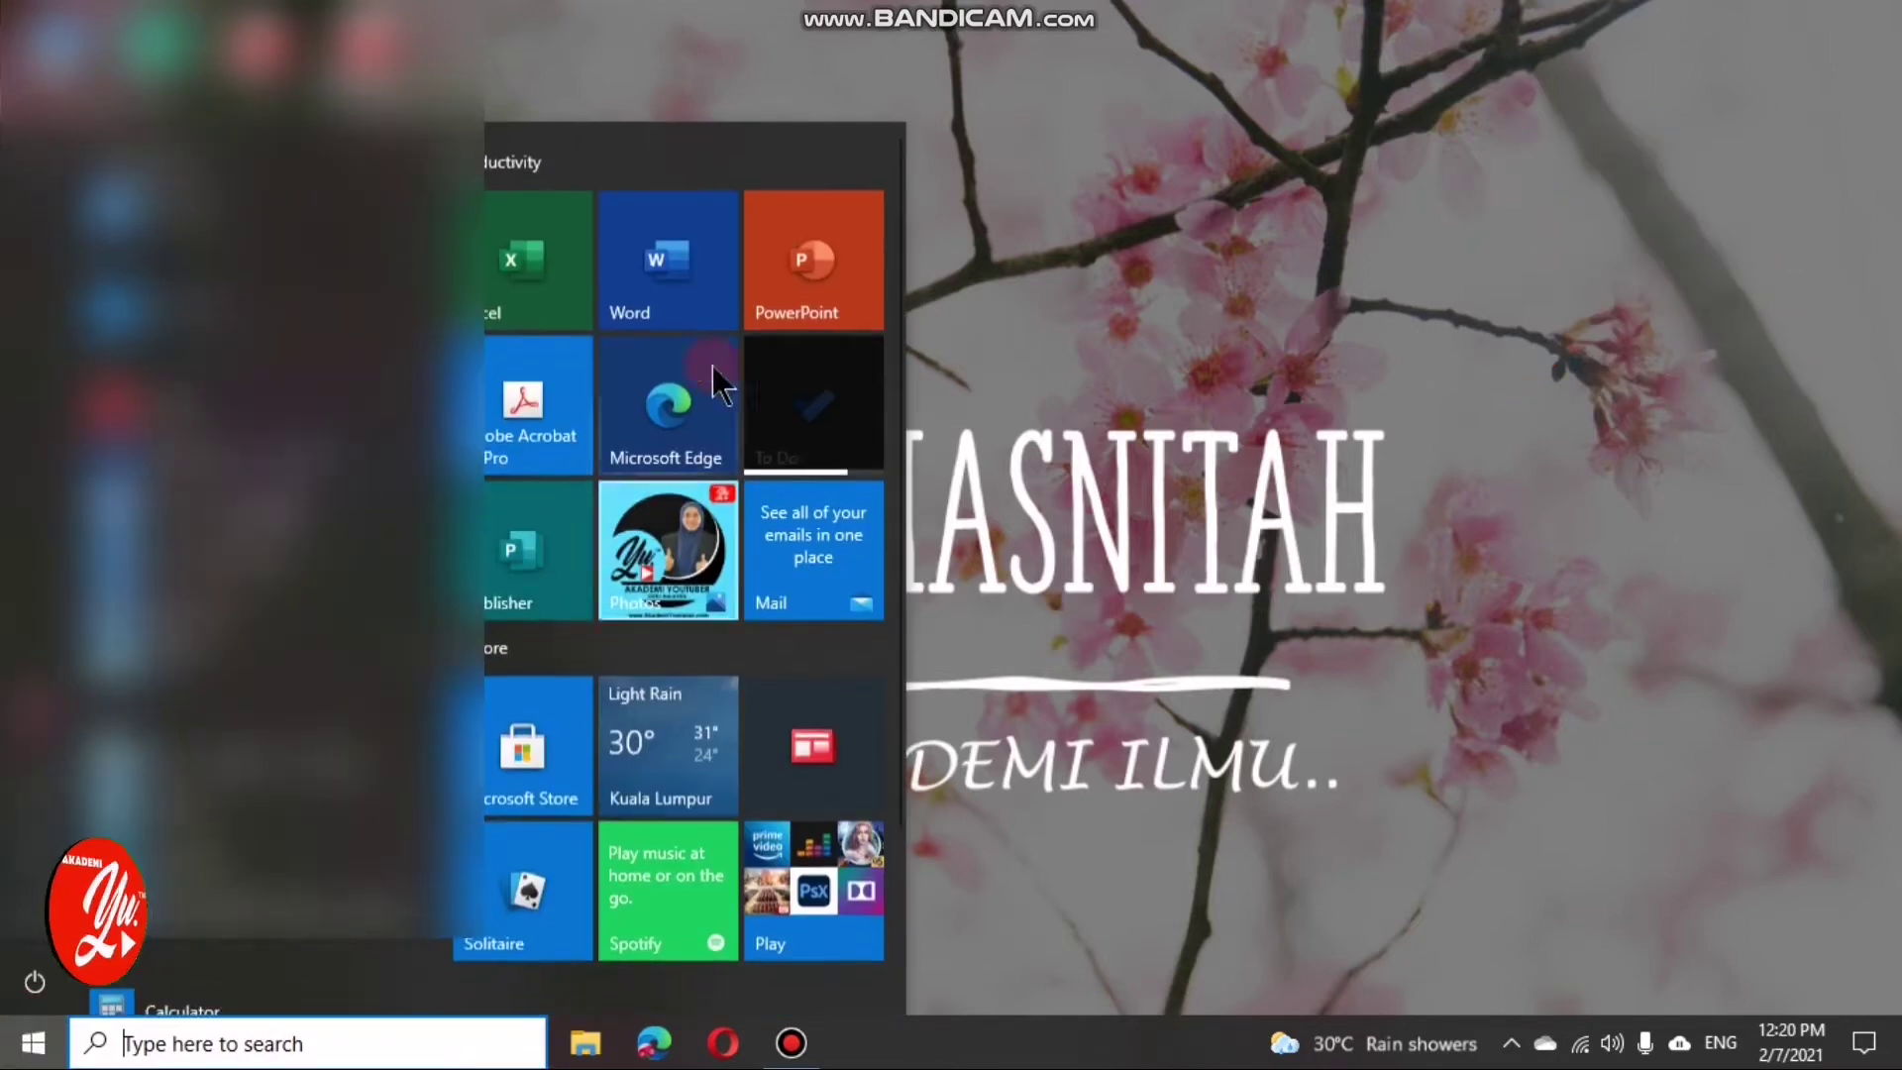
pyautogui.click(842, 256)
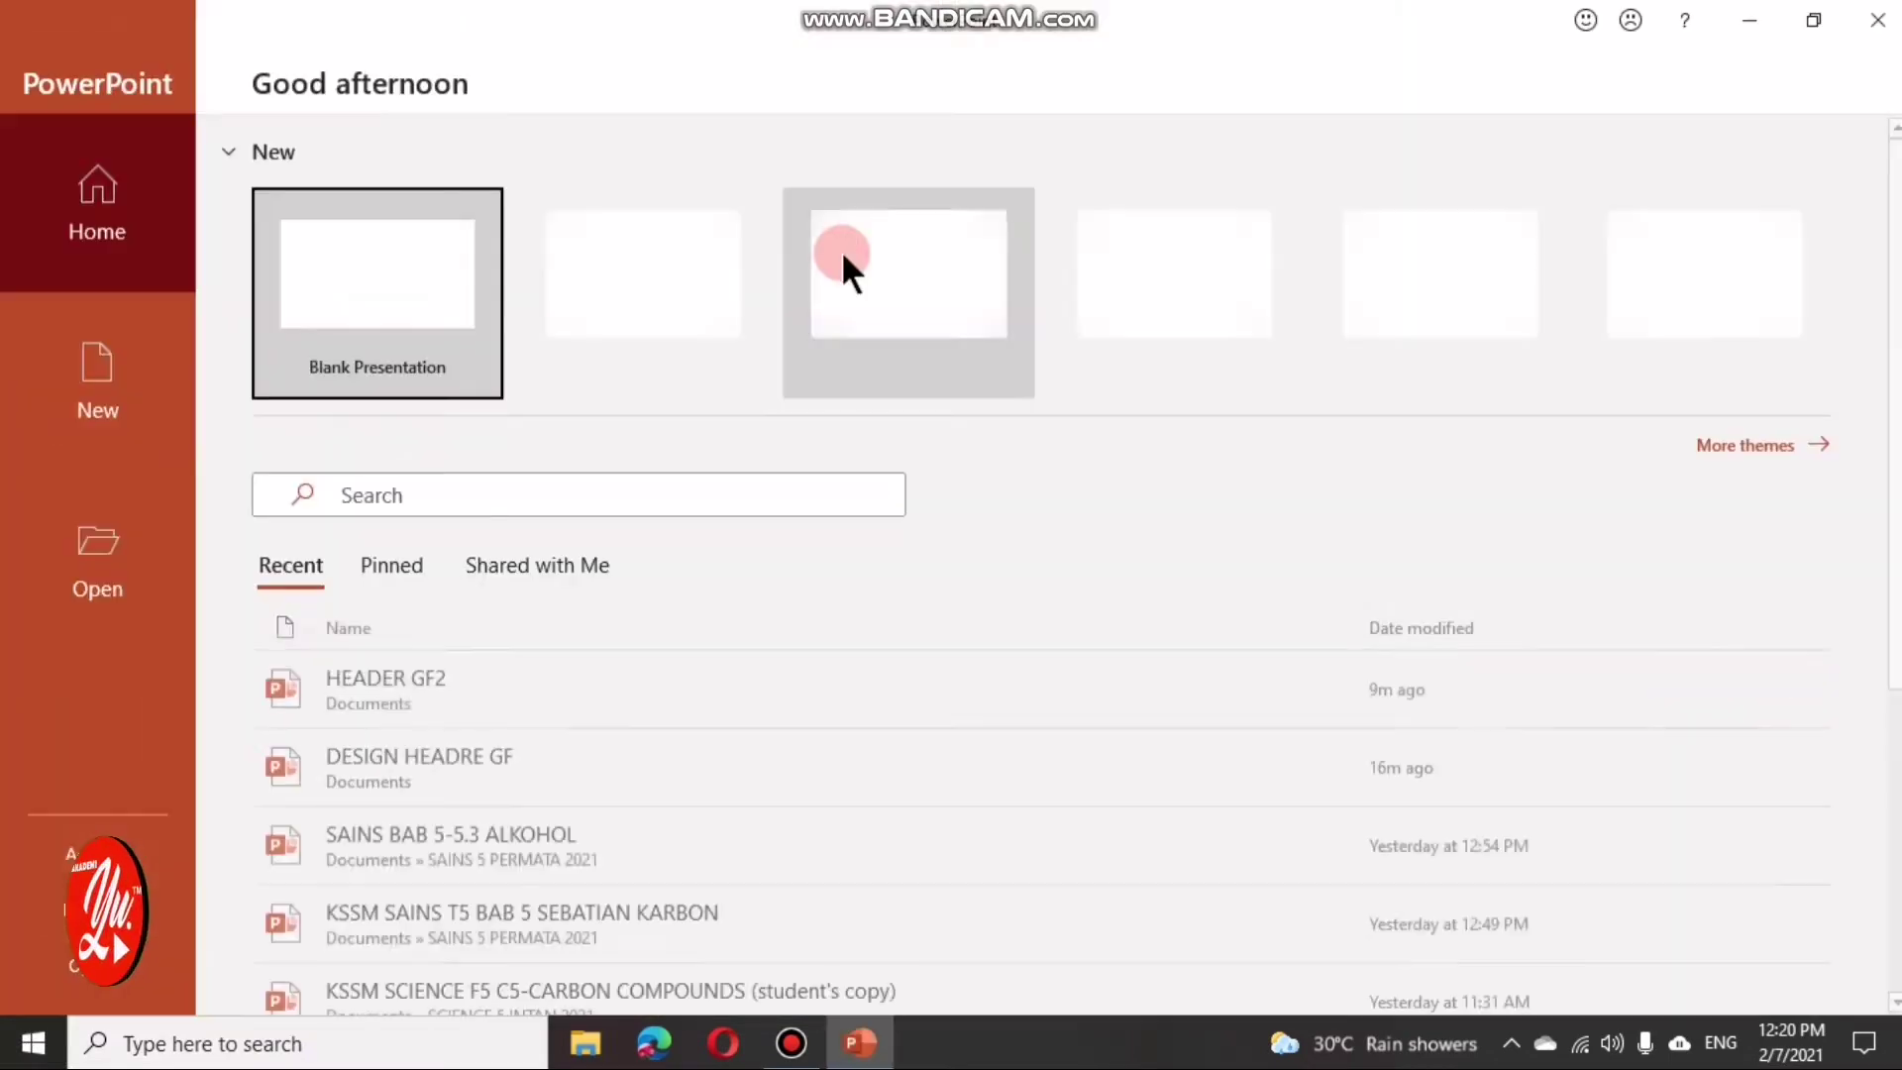
pyautogui.click(359, 274)
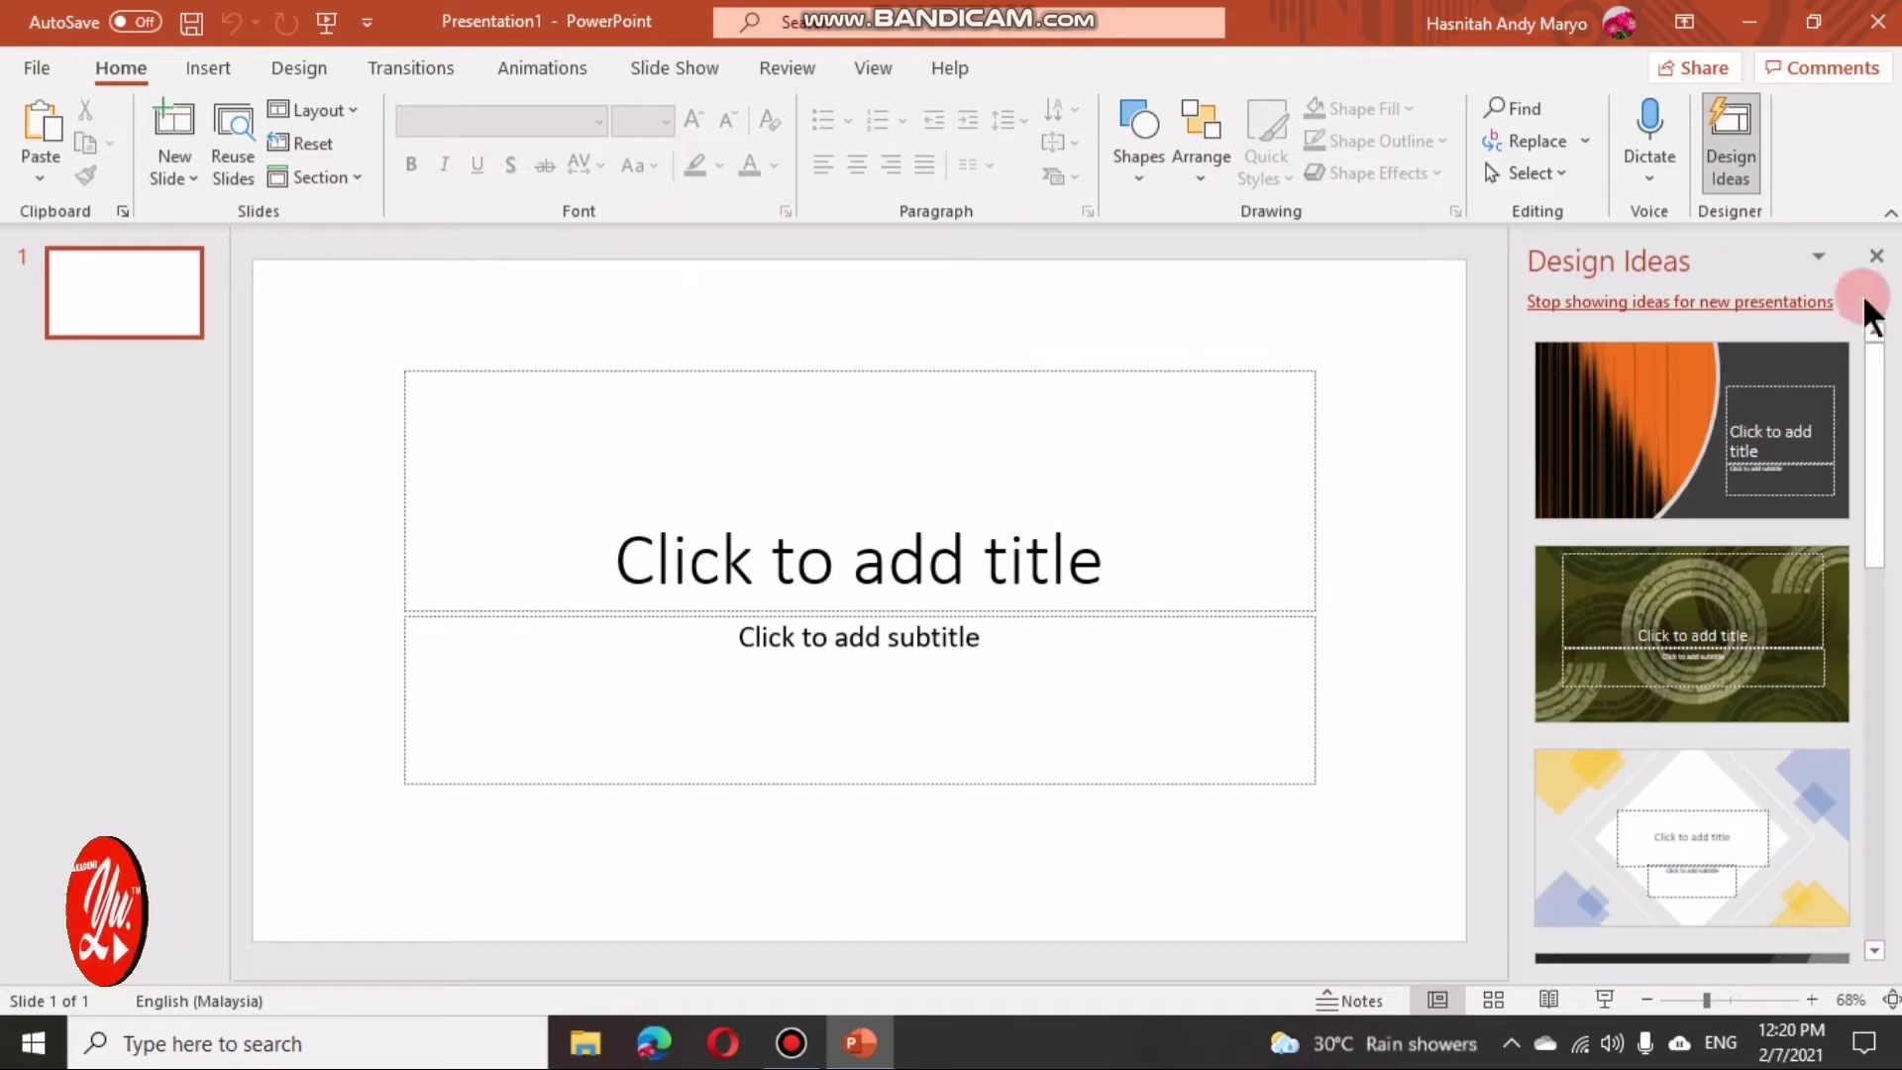
# Step: Browse more Design Ideas and apply the orange ink-splash design with a yellow-highlighted title
pyautogui.moveTo(1862, 381); pyautogui.dragTo(1862, 564)
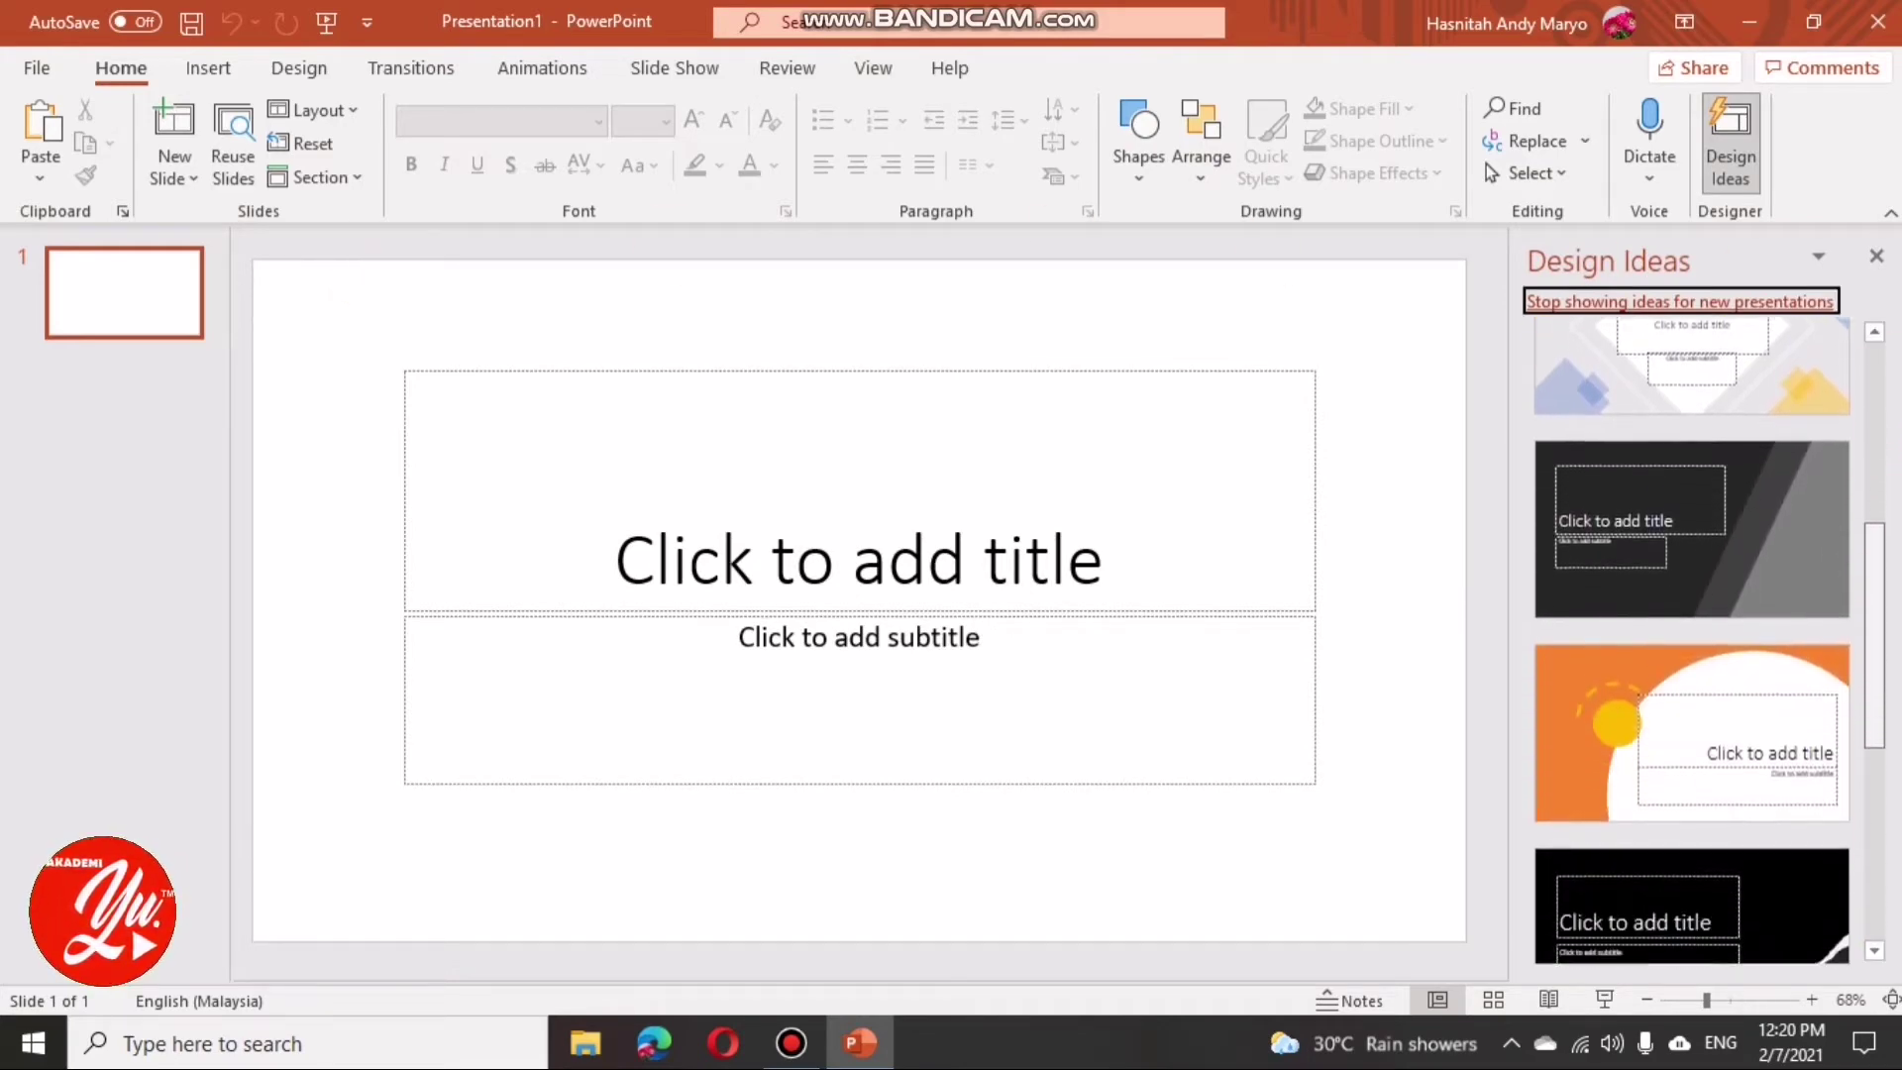
pyautogui.moveTo(1875, 634); pyautogui.dragTo(1887, 832)
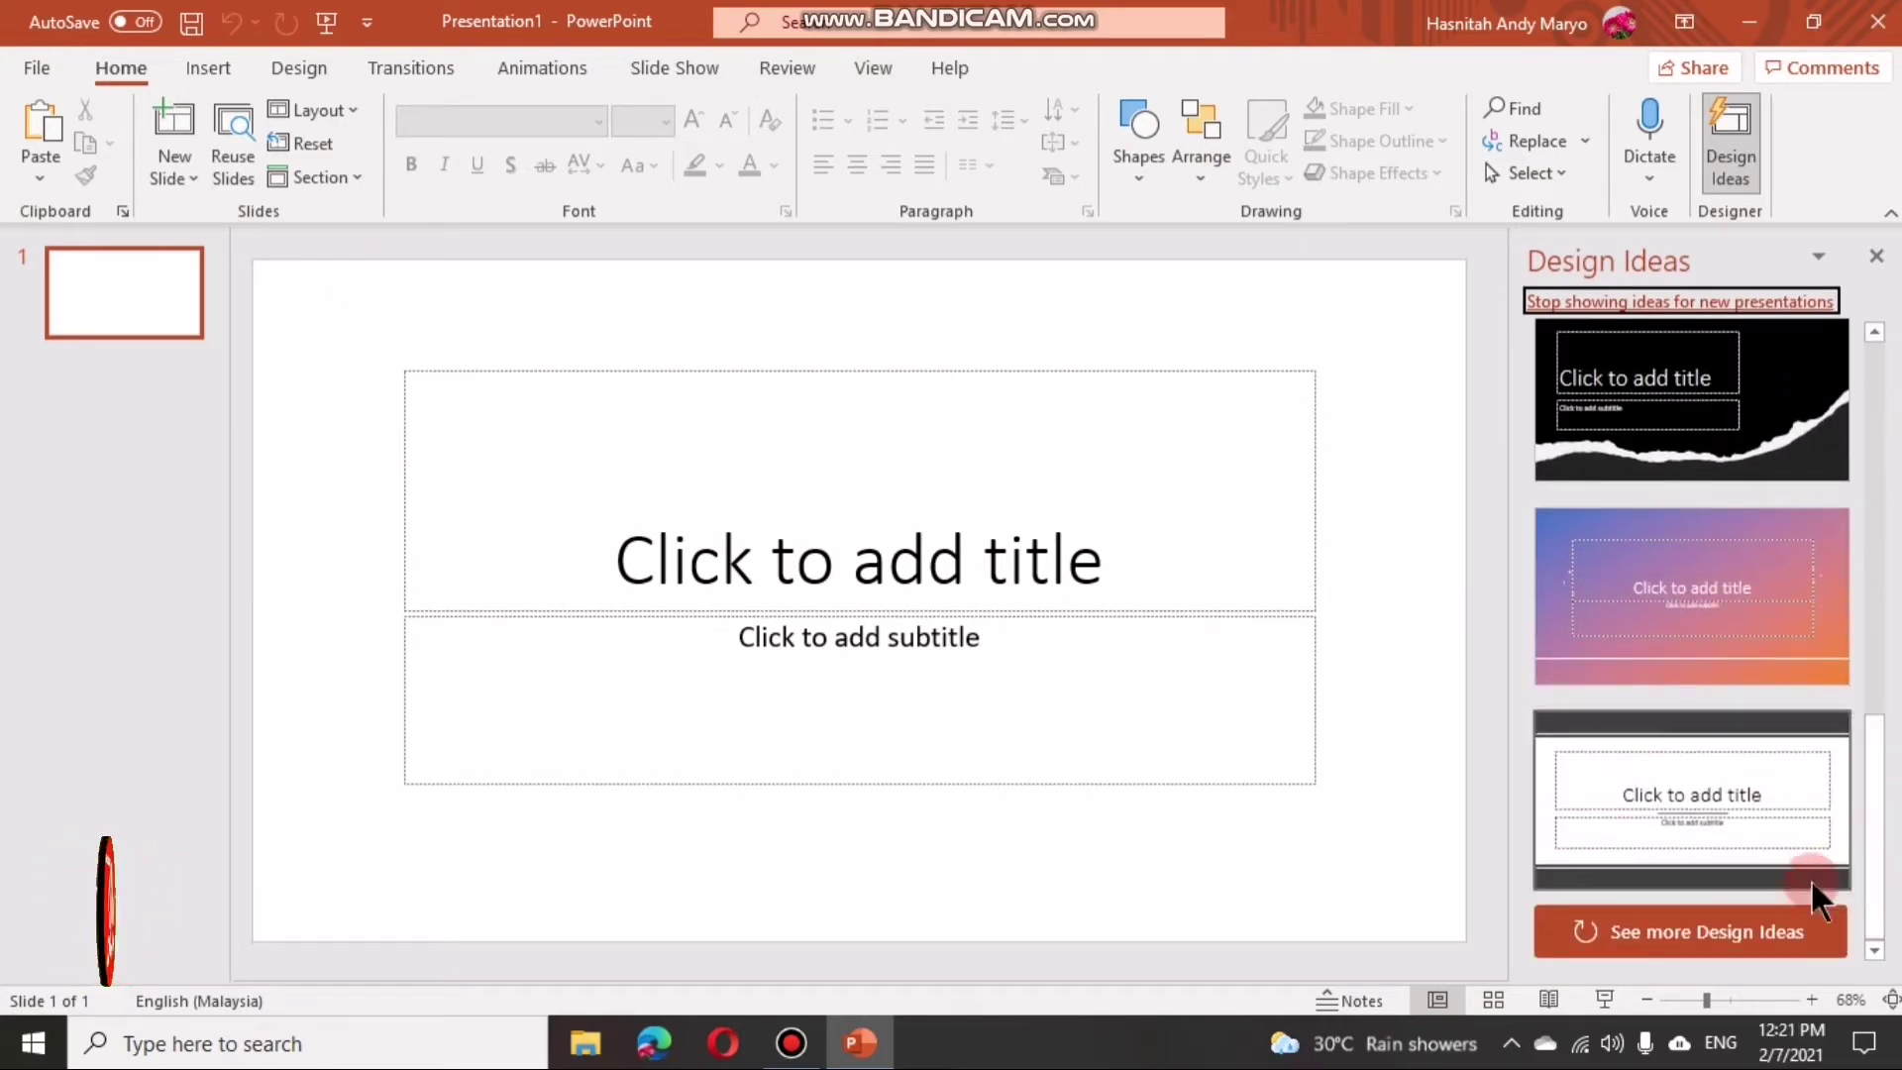
pyautogui.click(1739, 949)
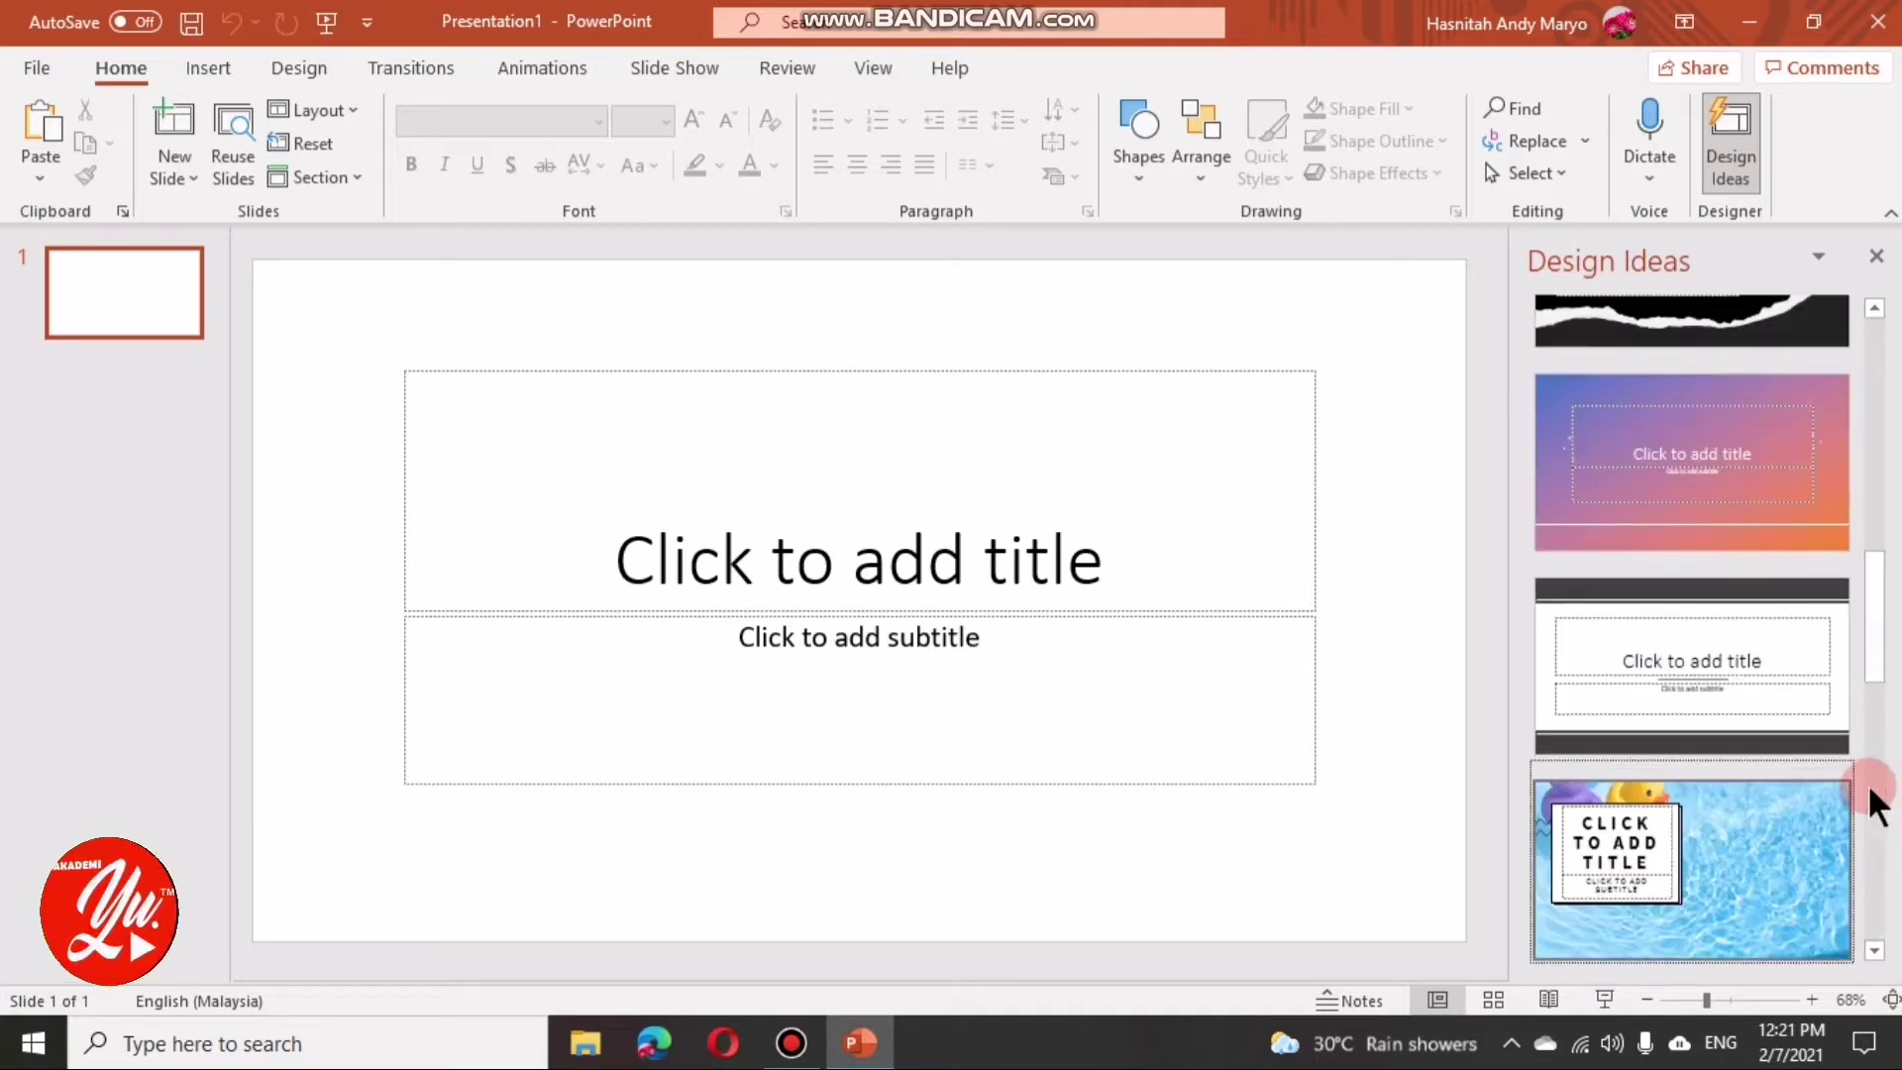
pyautogui.moveTo(1868, 619); pyautogui.dragTo(1894, 783)
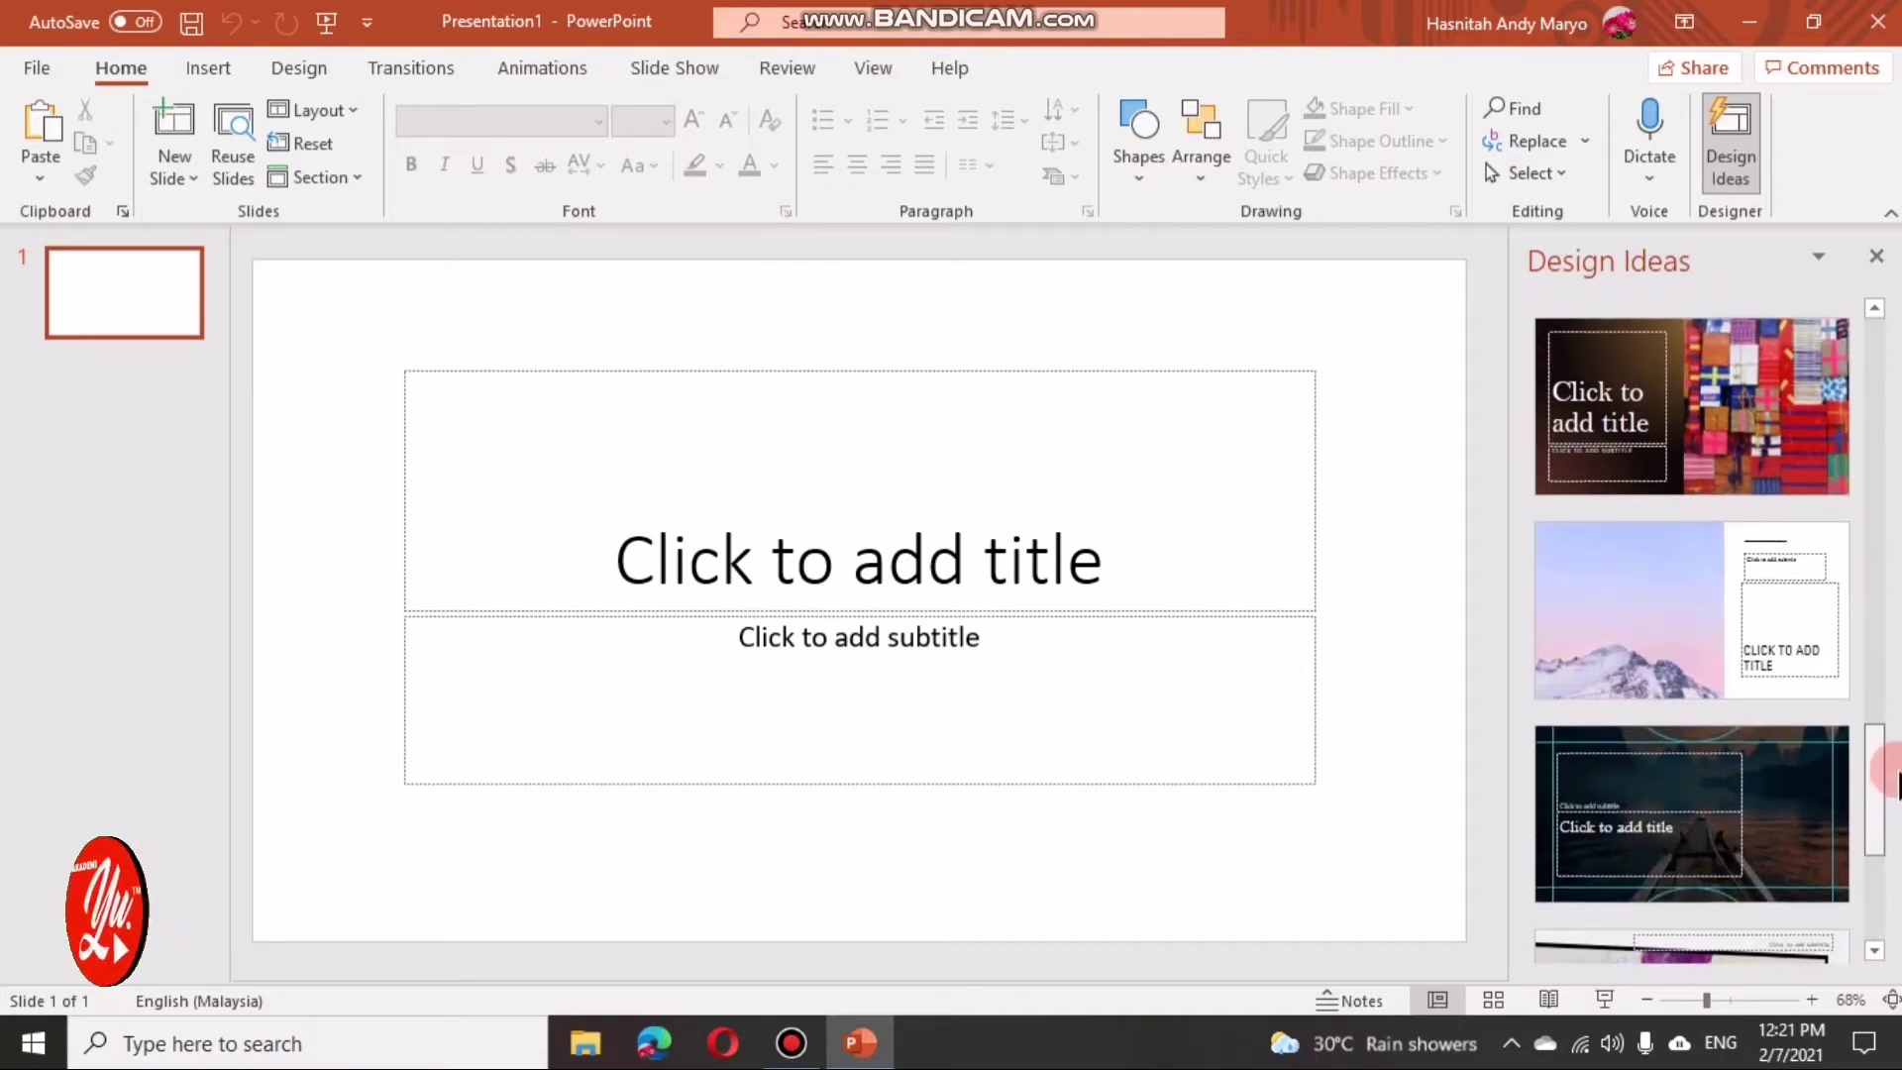
pyautogui.moveTo(1894, 783); pyautogui.dragTo(1894, 847)
pyautogui.scroll(-1, 1691, 634)
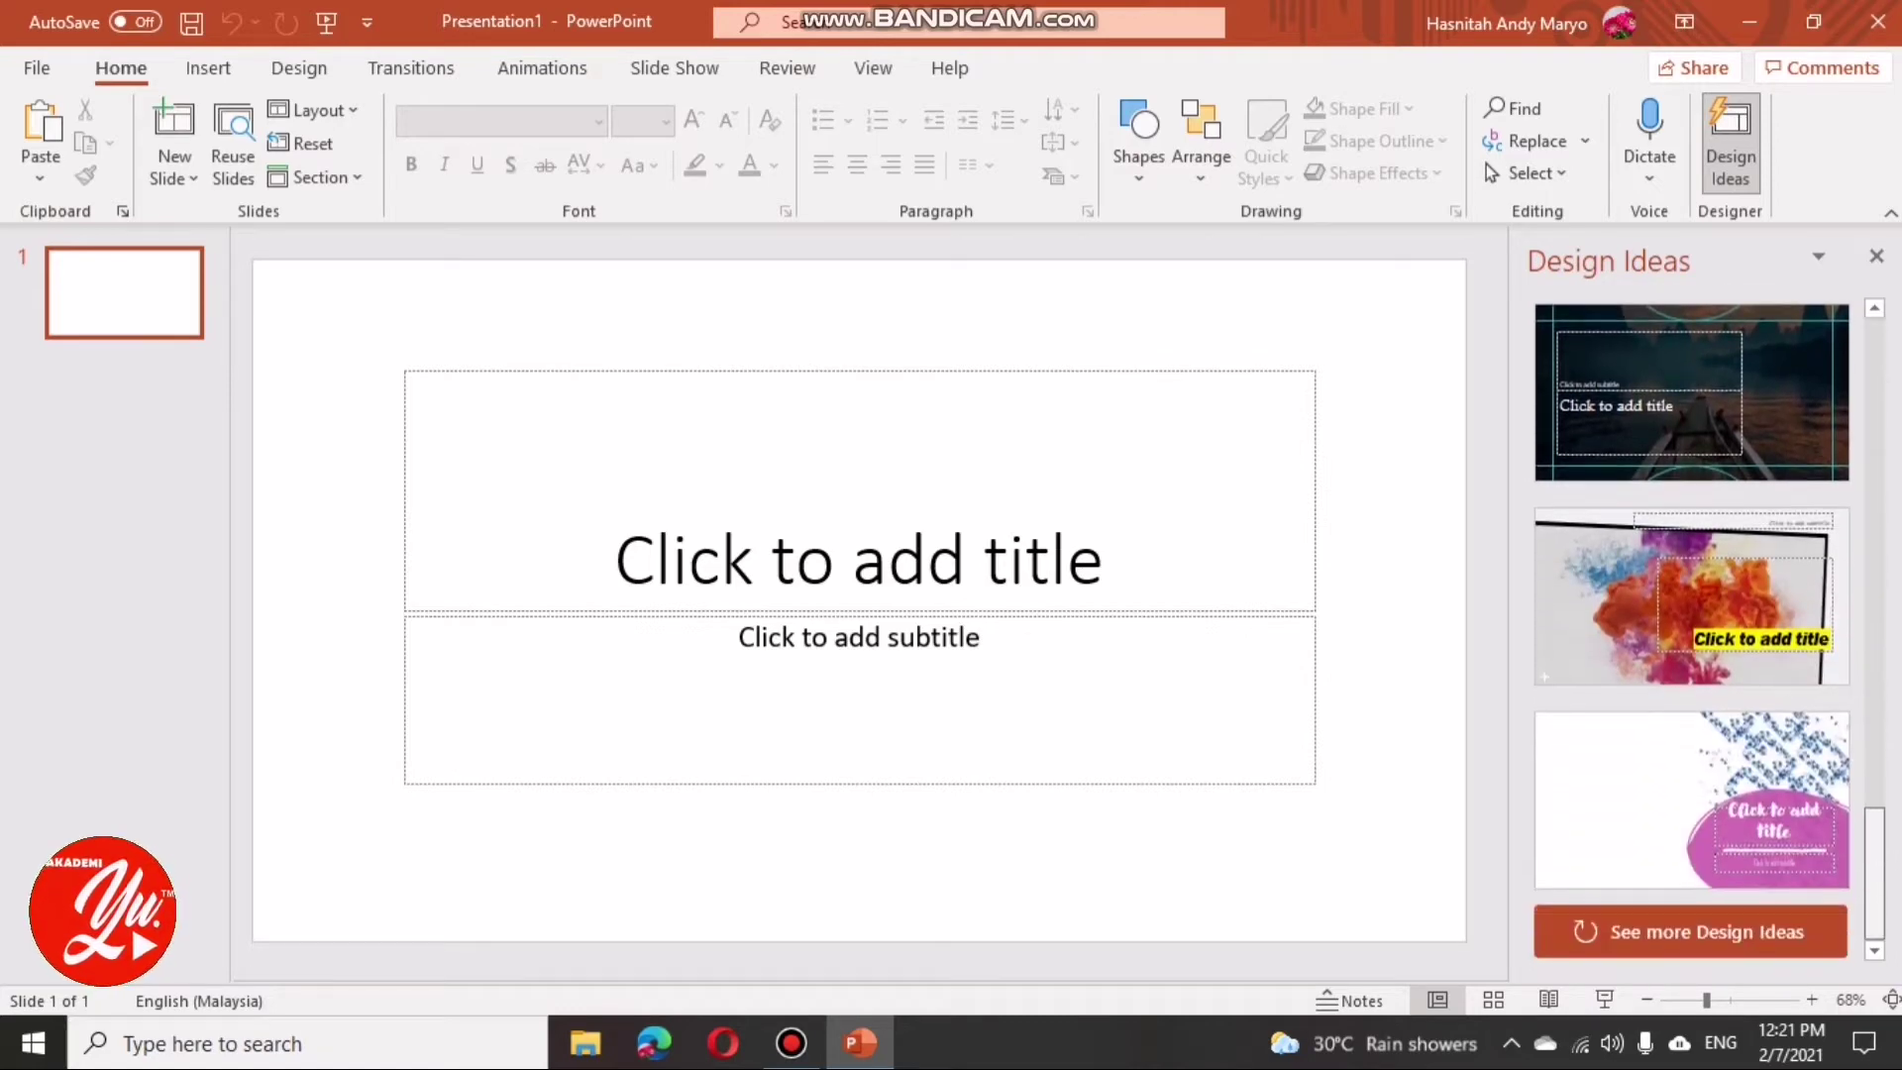
pyautogui.click(1689, 666)
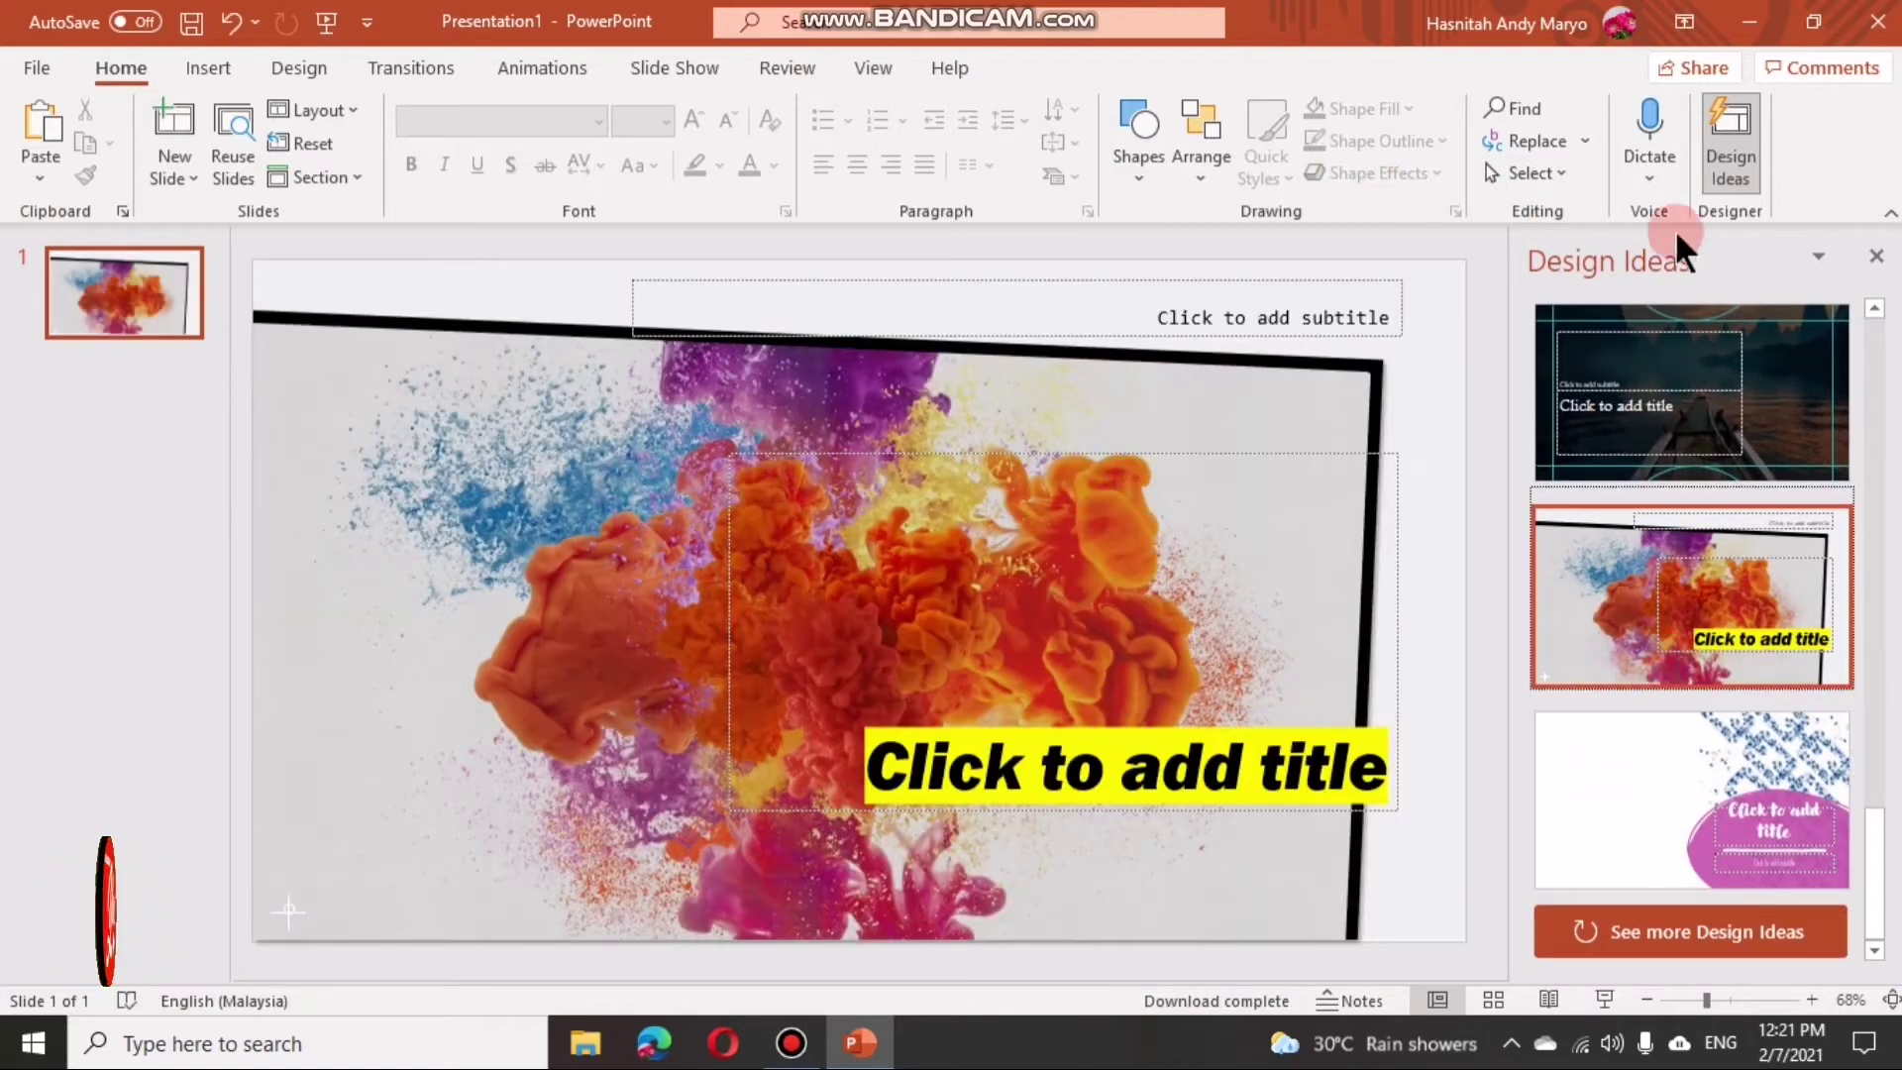
# Step: Set a custom slide size of 42.33 cm wide by 10.58 cm high with Ensure Fit
pyautogui.click(1875, 256)
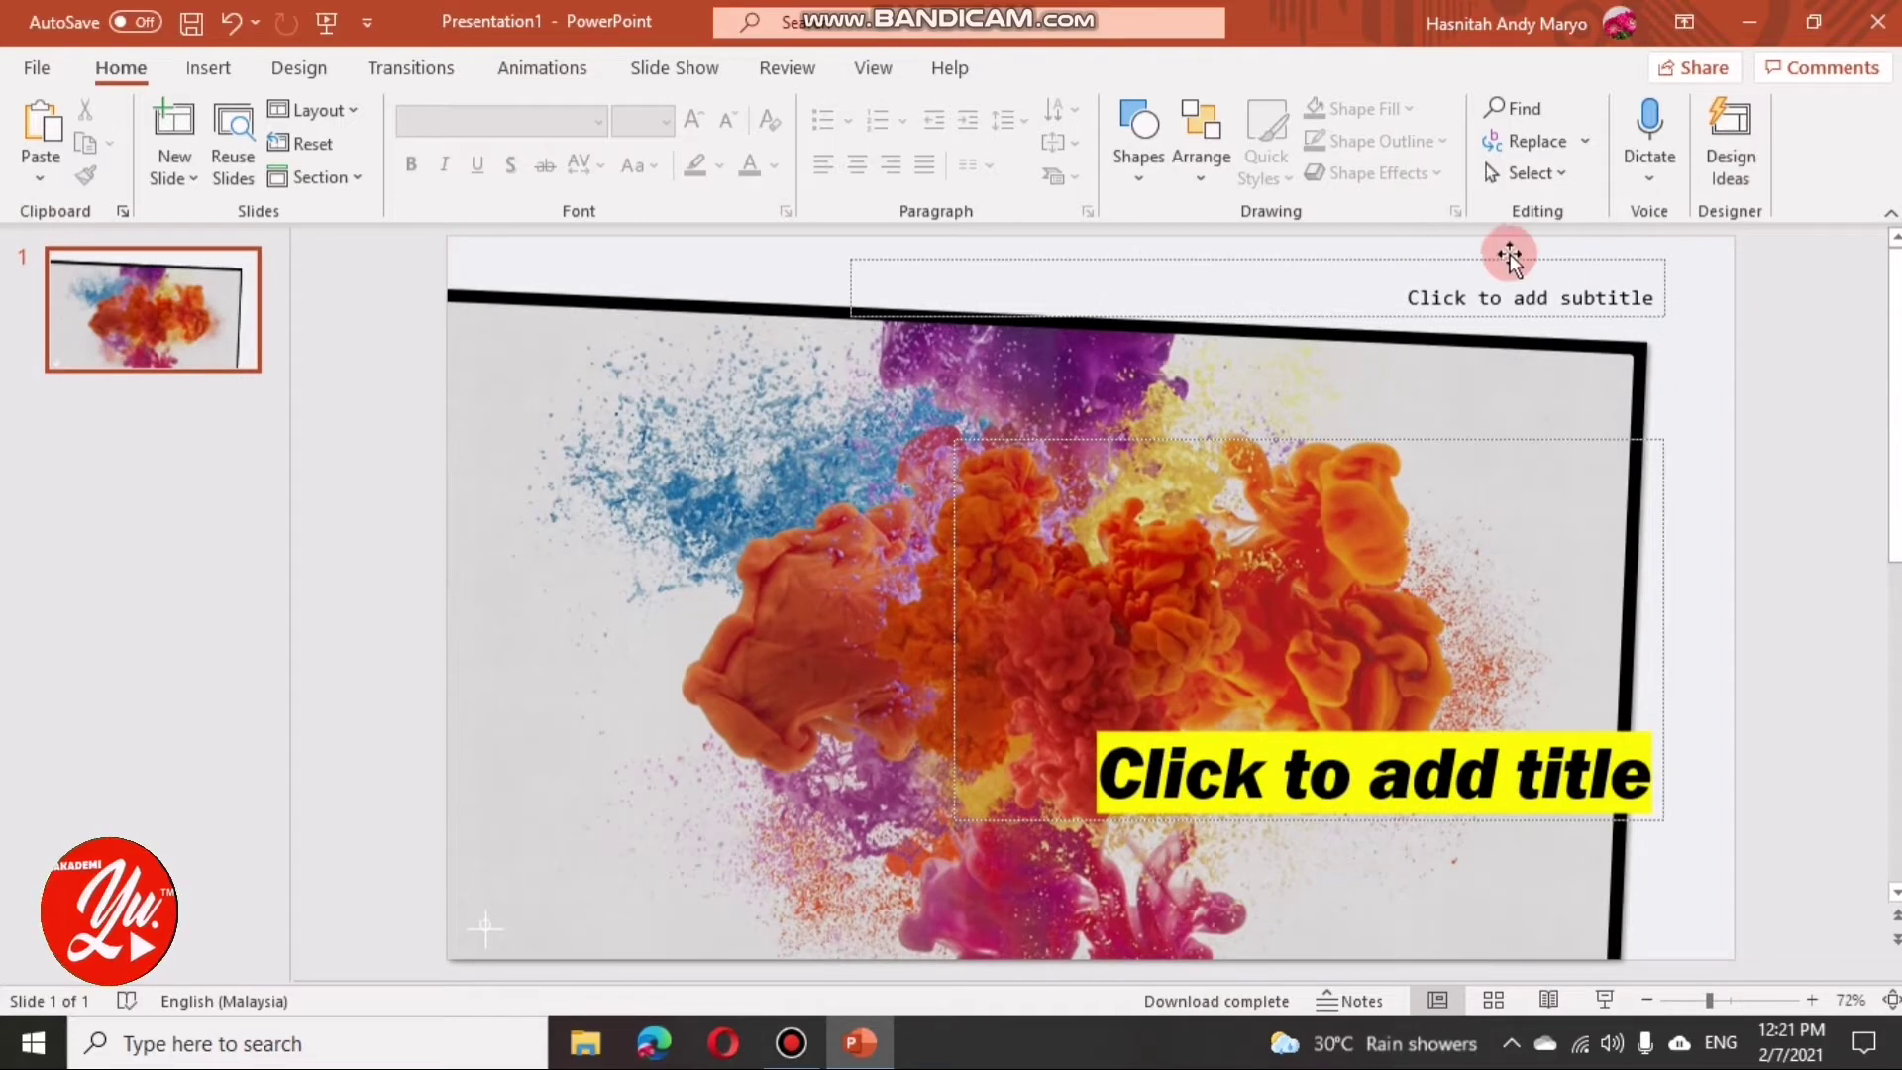
pyautogui.click(300, 67)
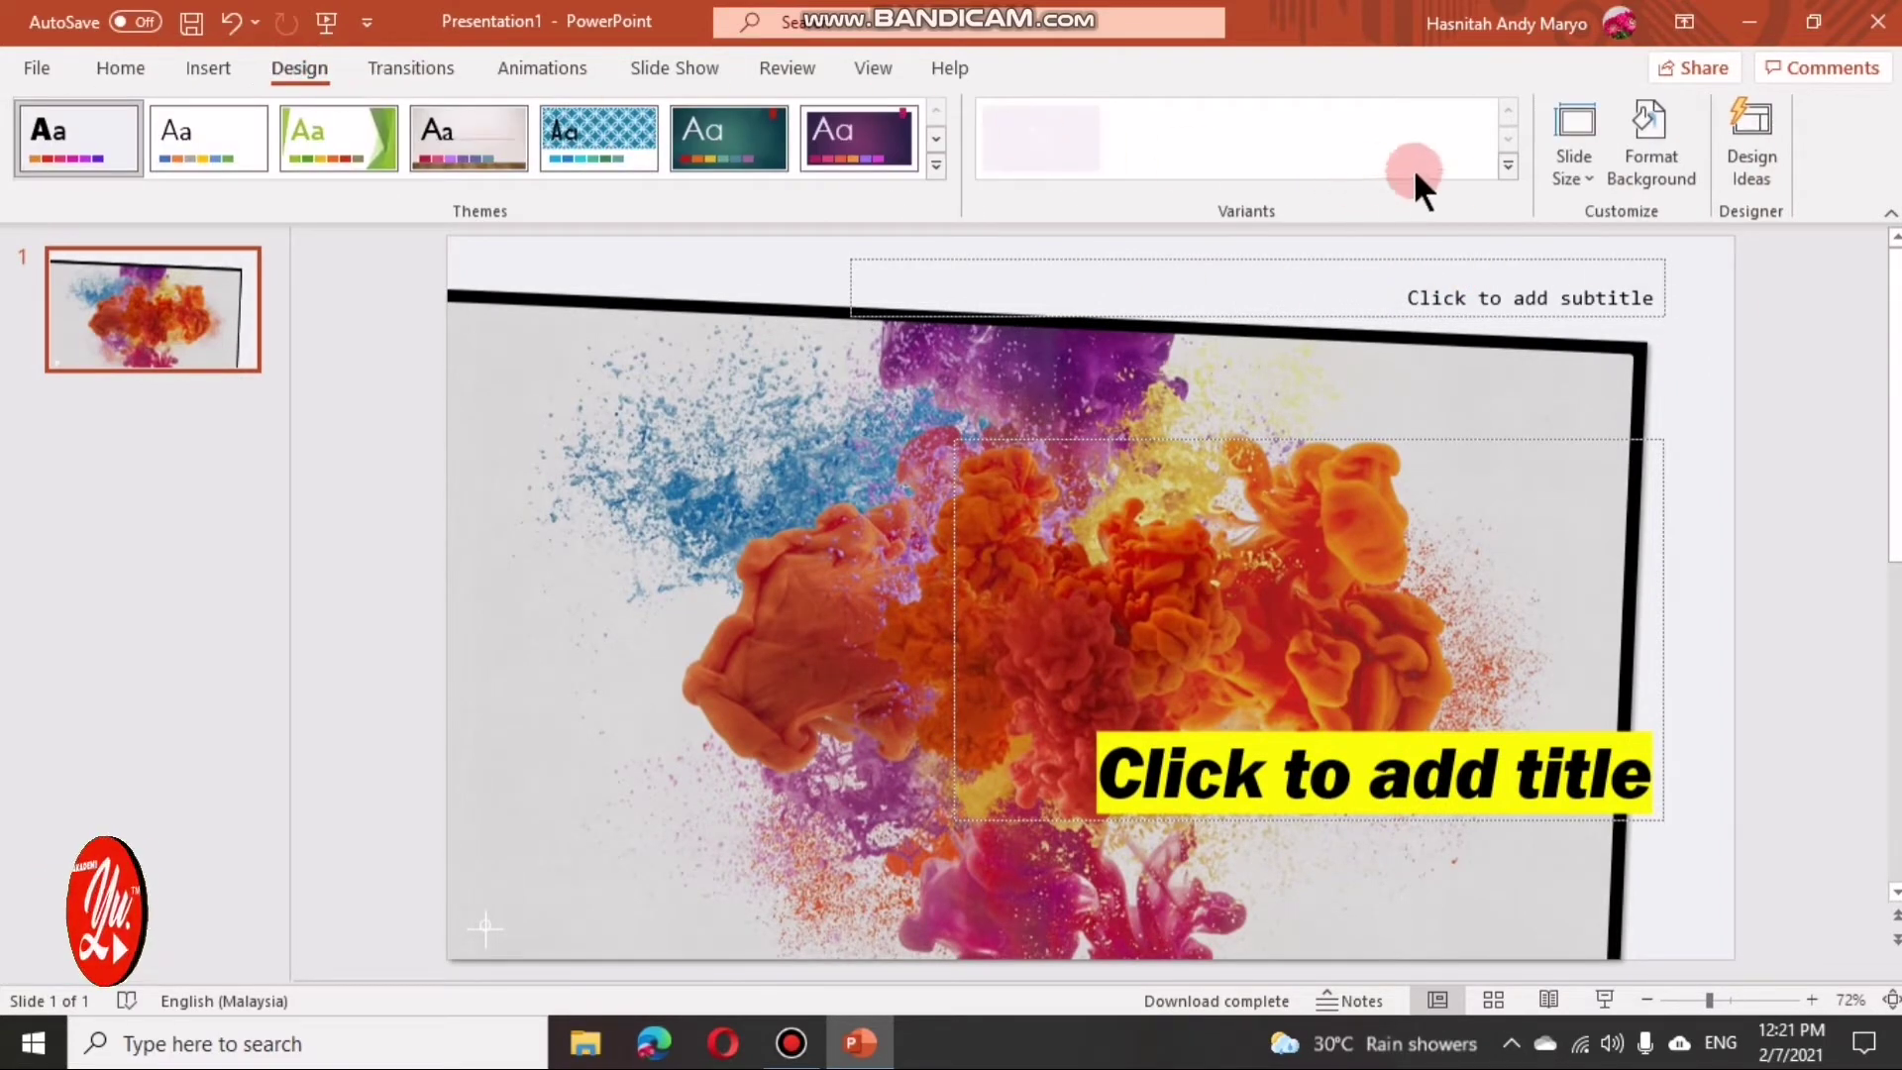
pyautogui.click(1589, 174)
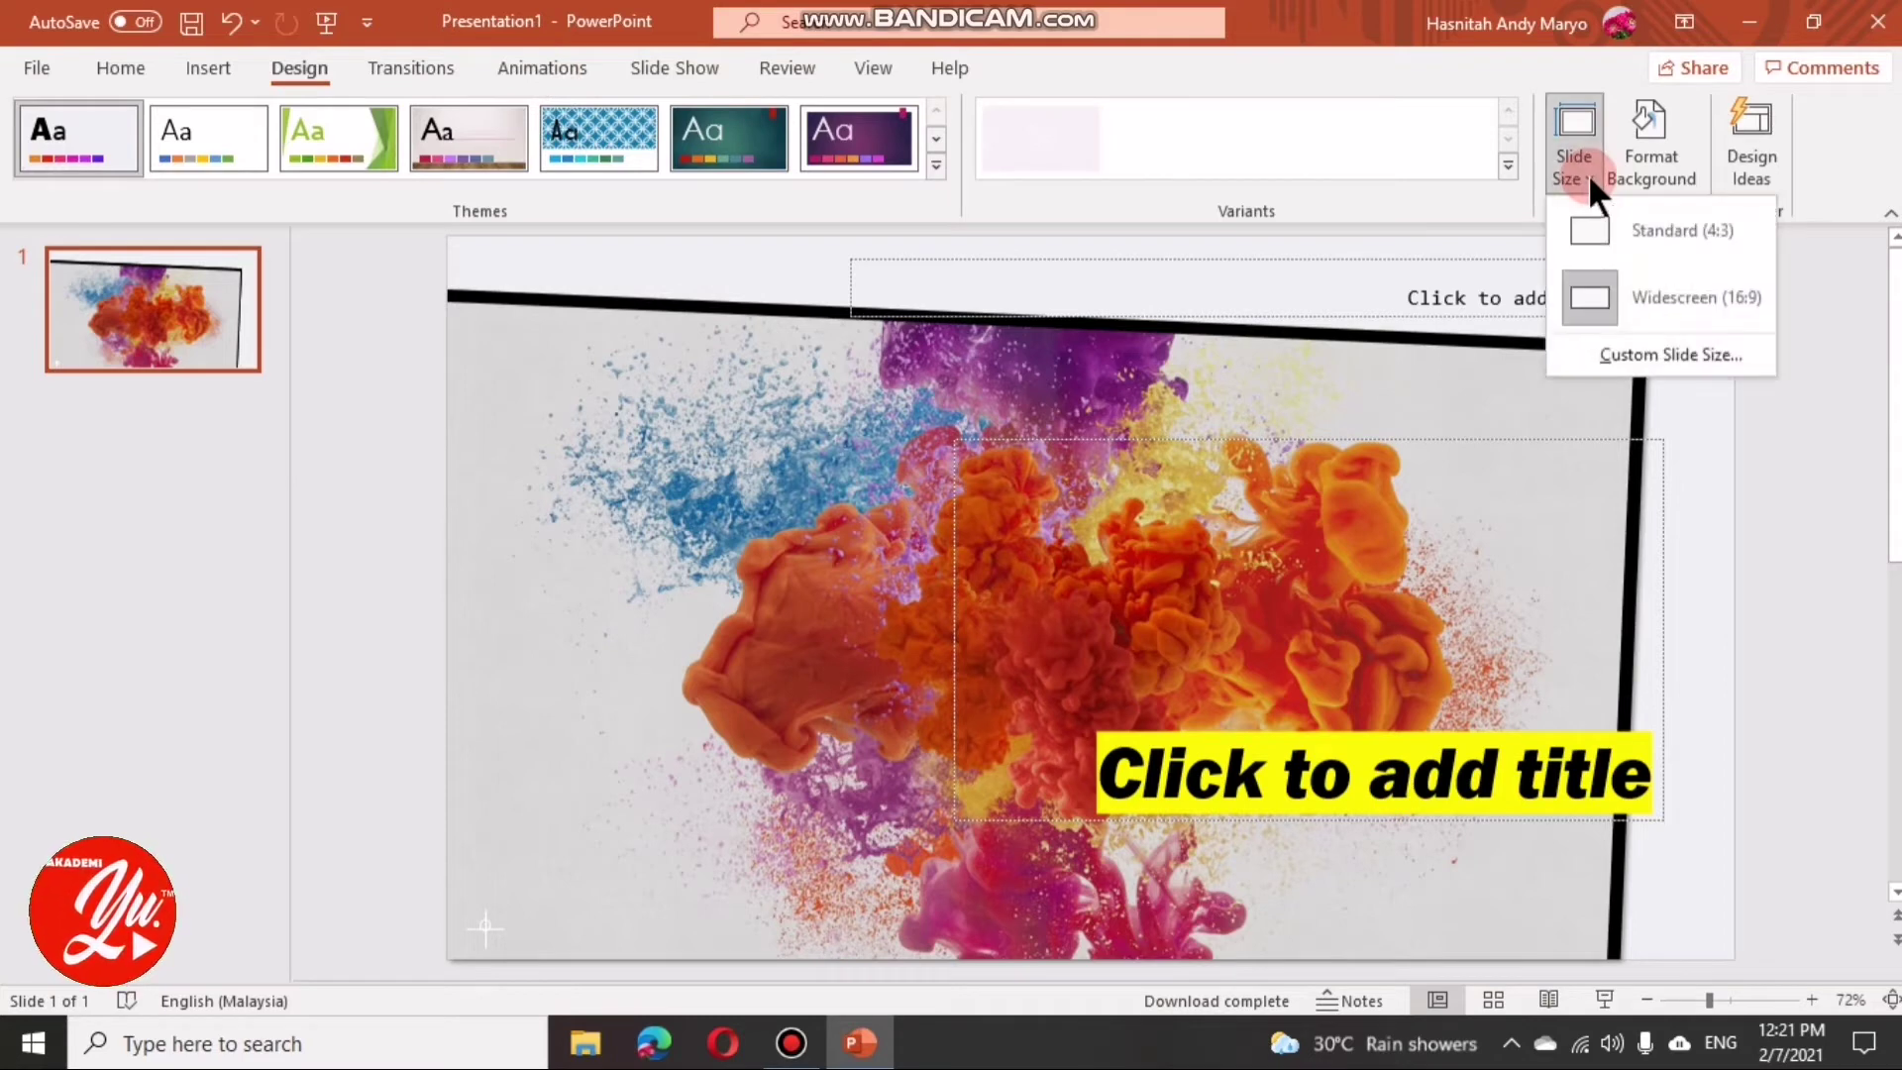
pyautogui.click(1652, 352)
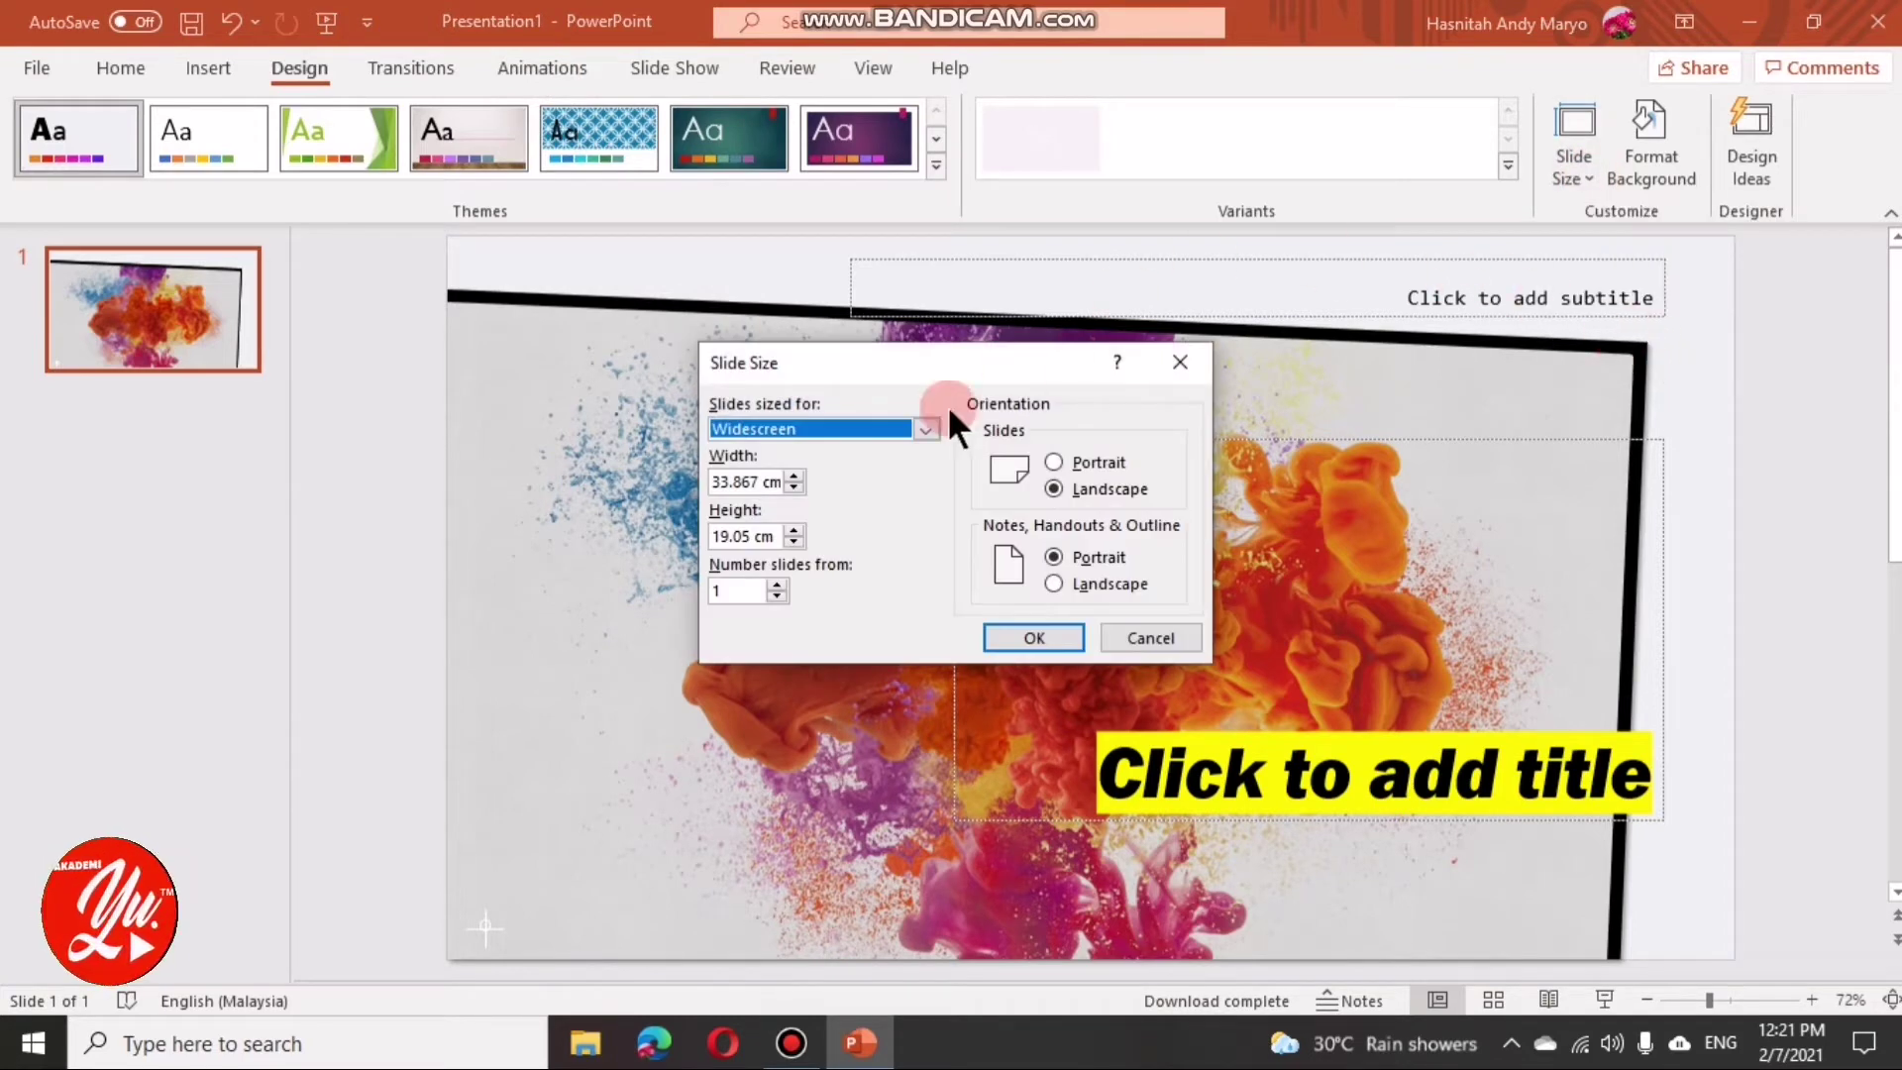
pyautogui.click(718, 483)
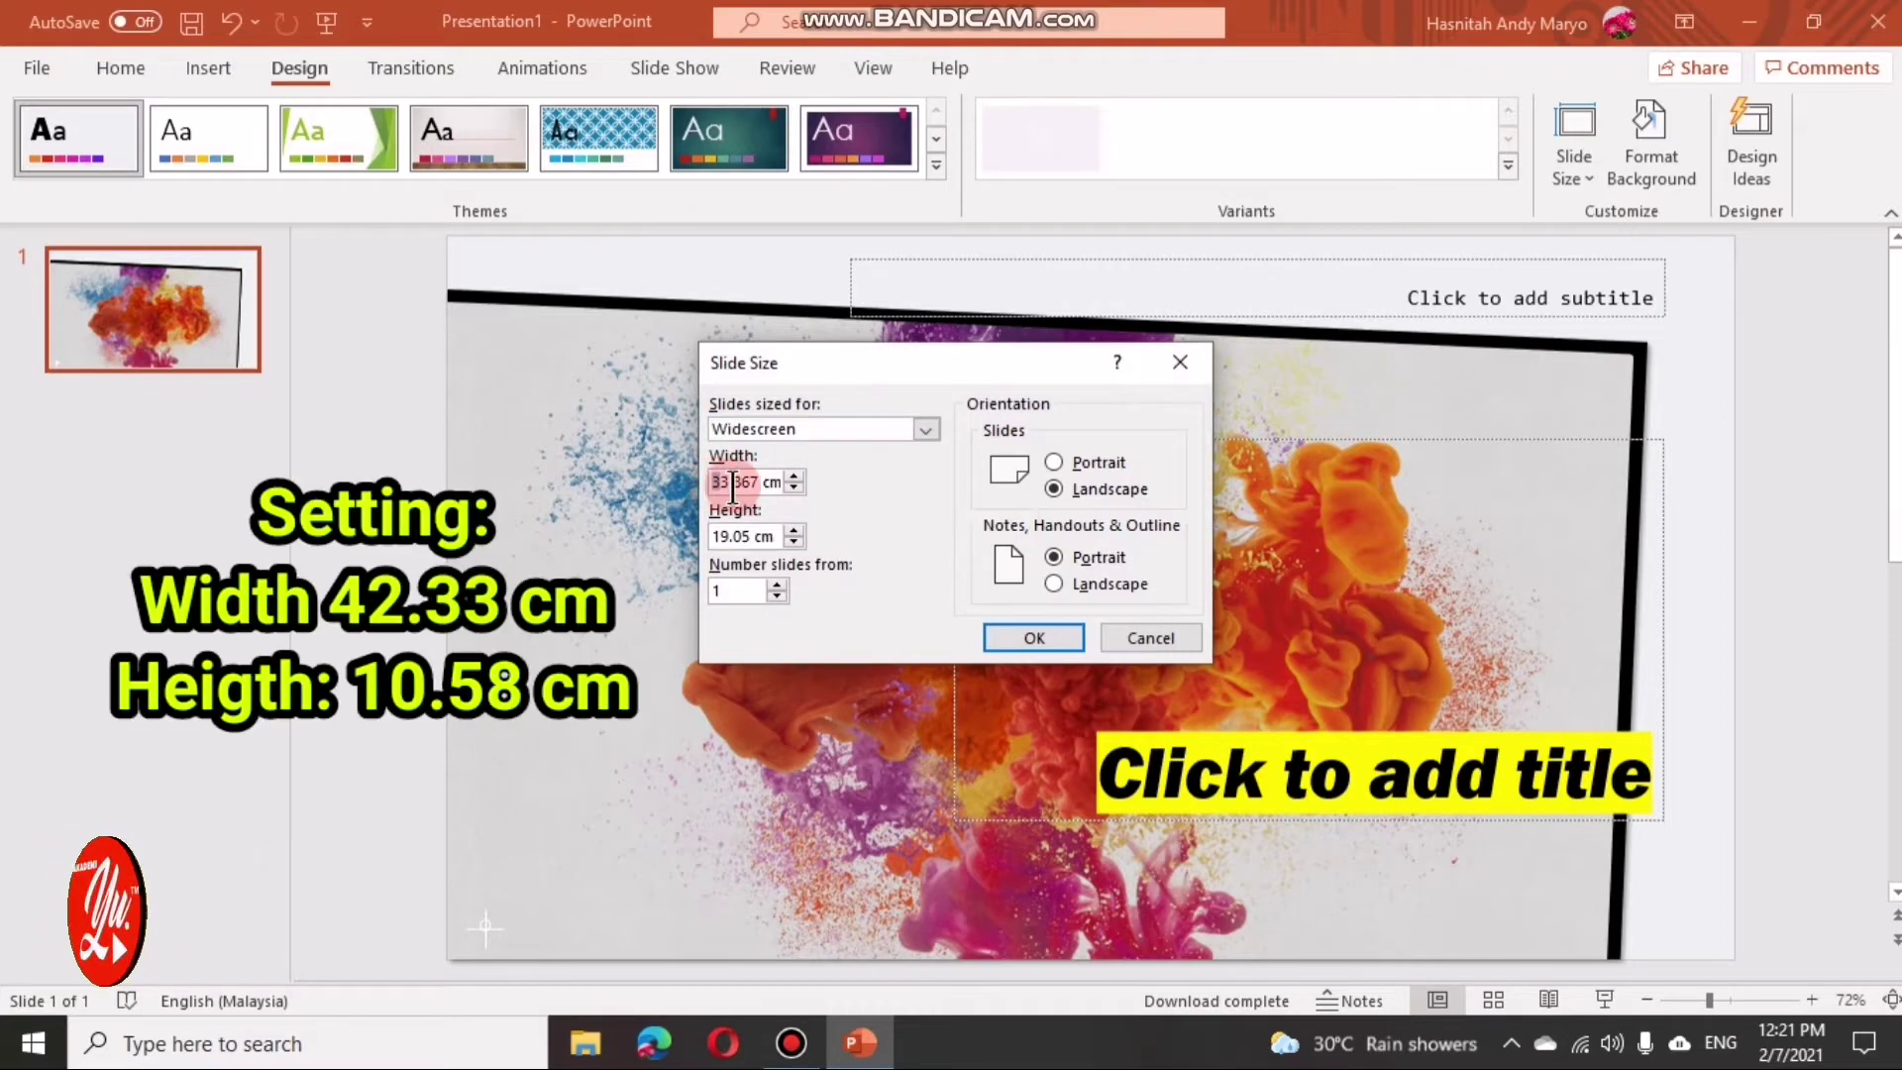
pyautogui.moveTo(718, 482); pyautogui.dragTo(763, 487)
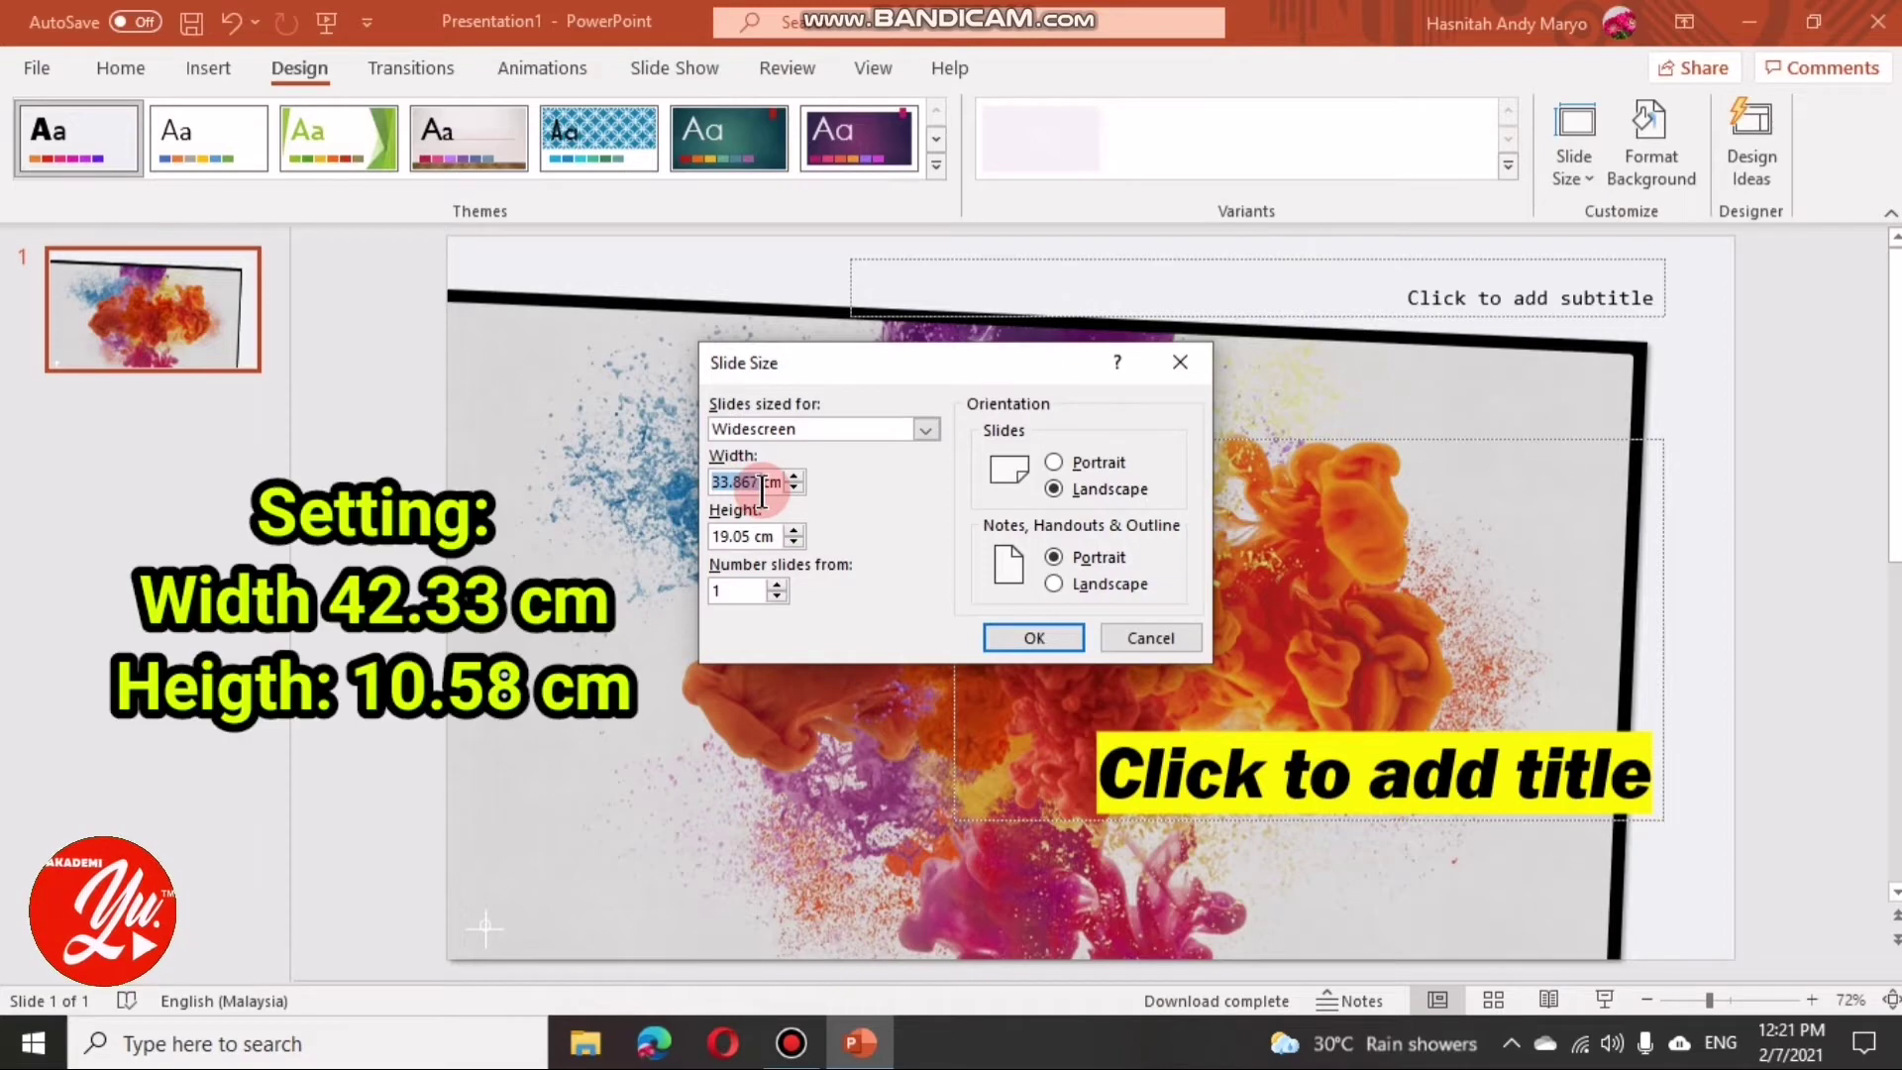
pyautogui.write('42.')
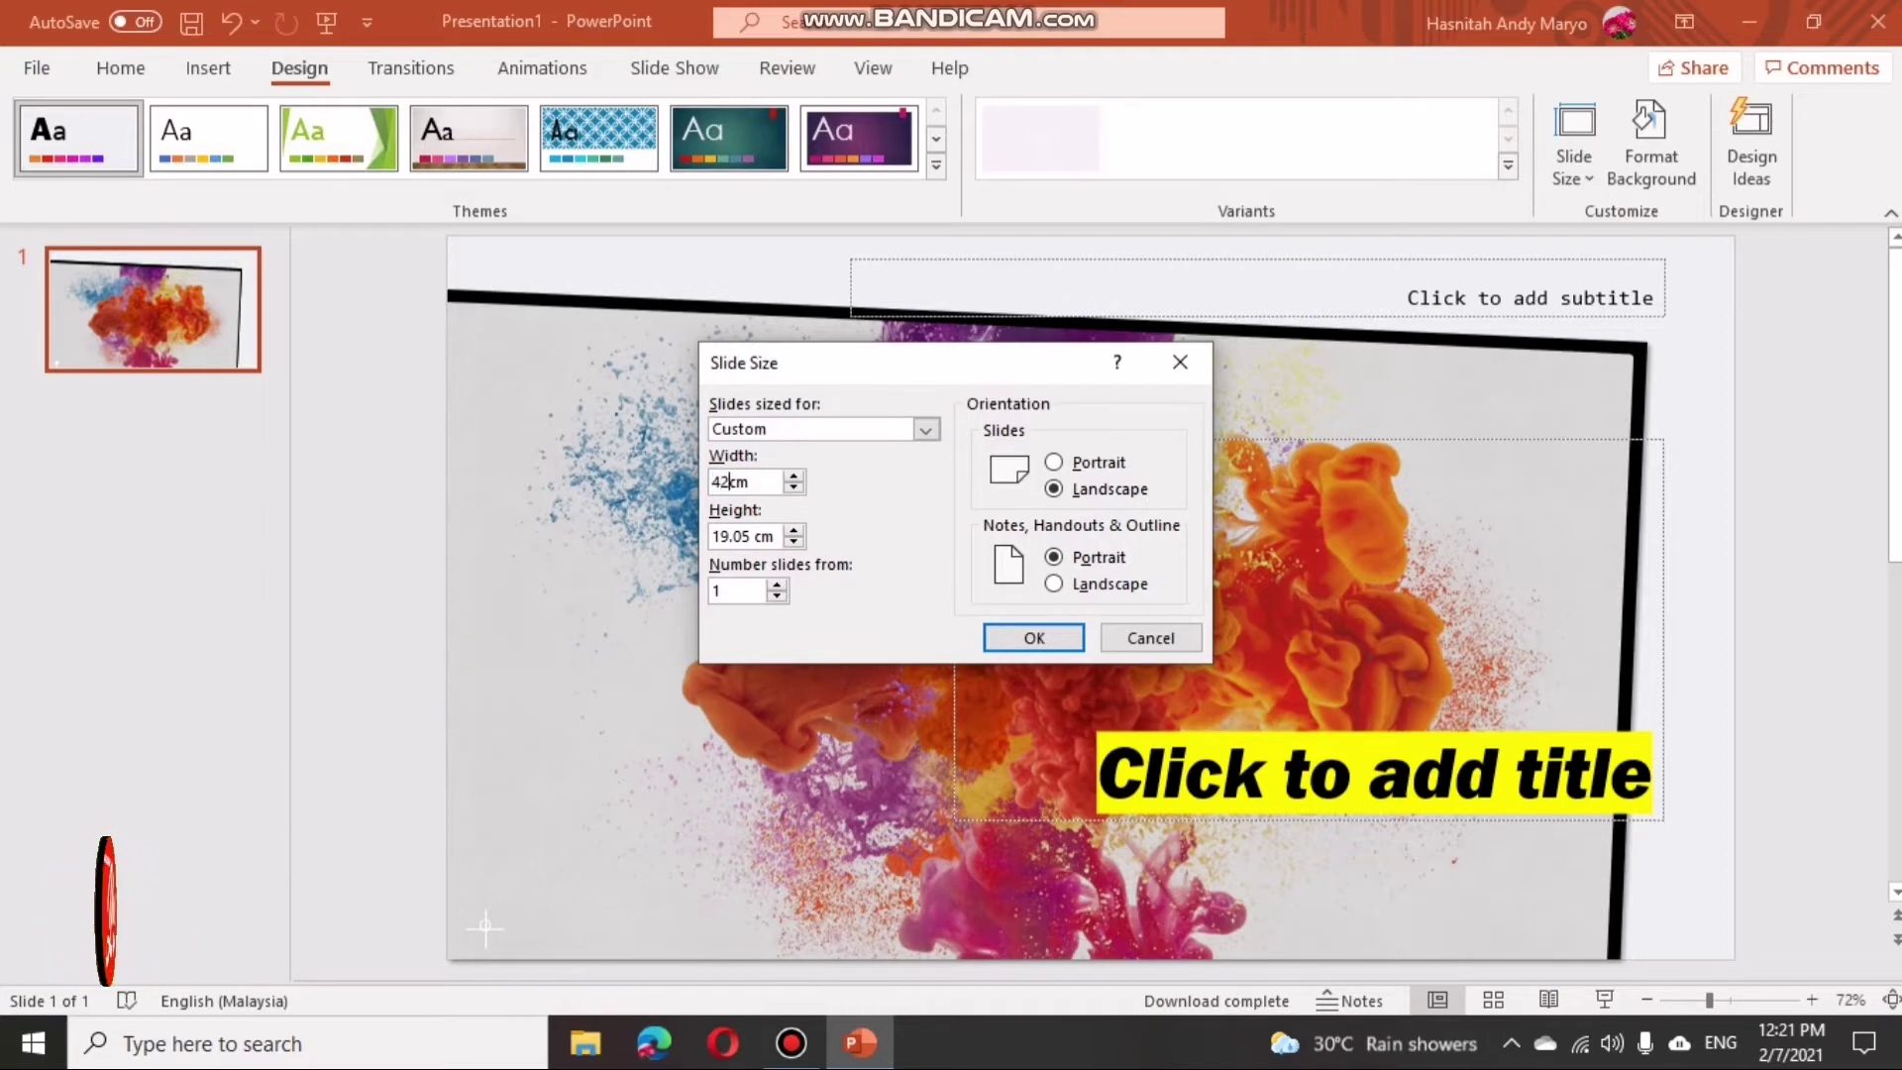
pyautogui.write('33')
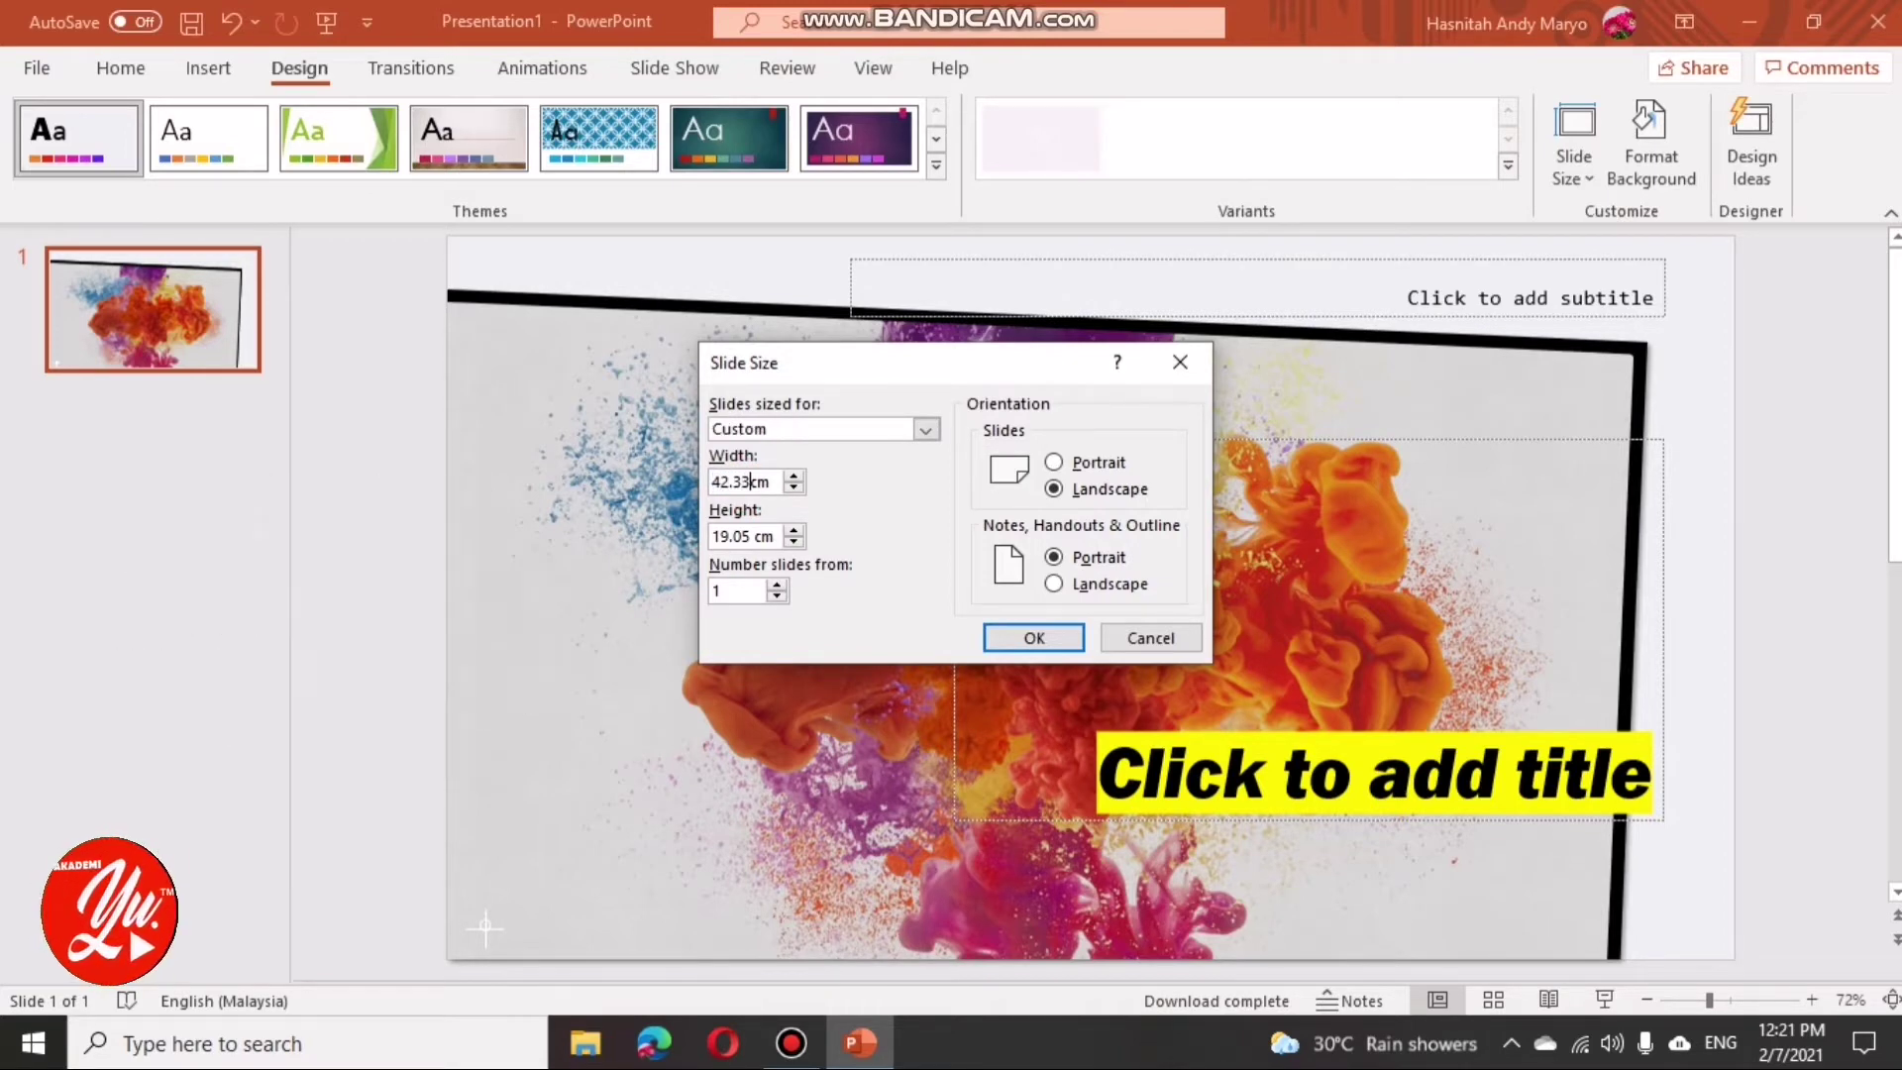
pyautogui.click(716, 537)
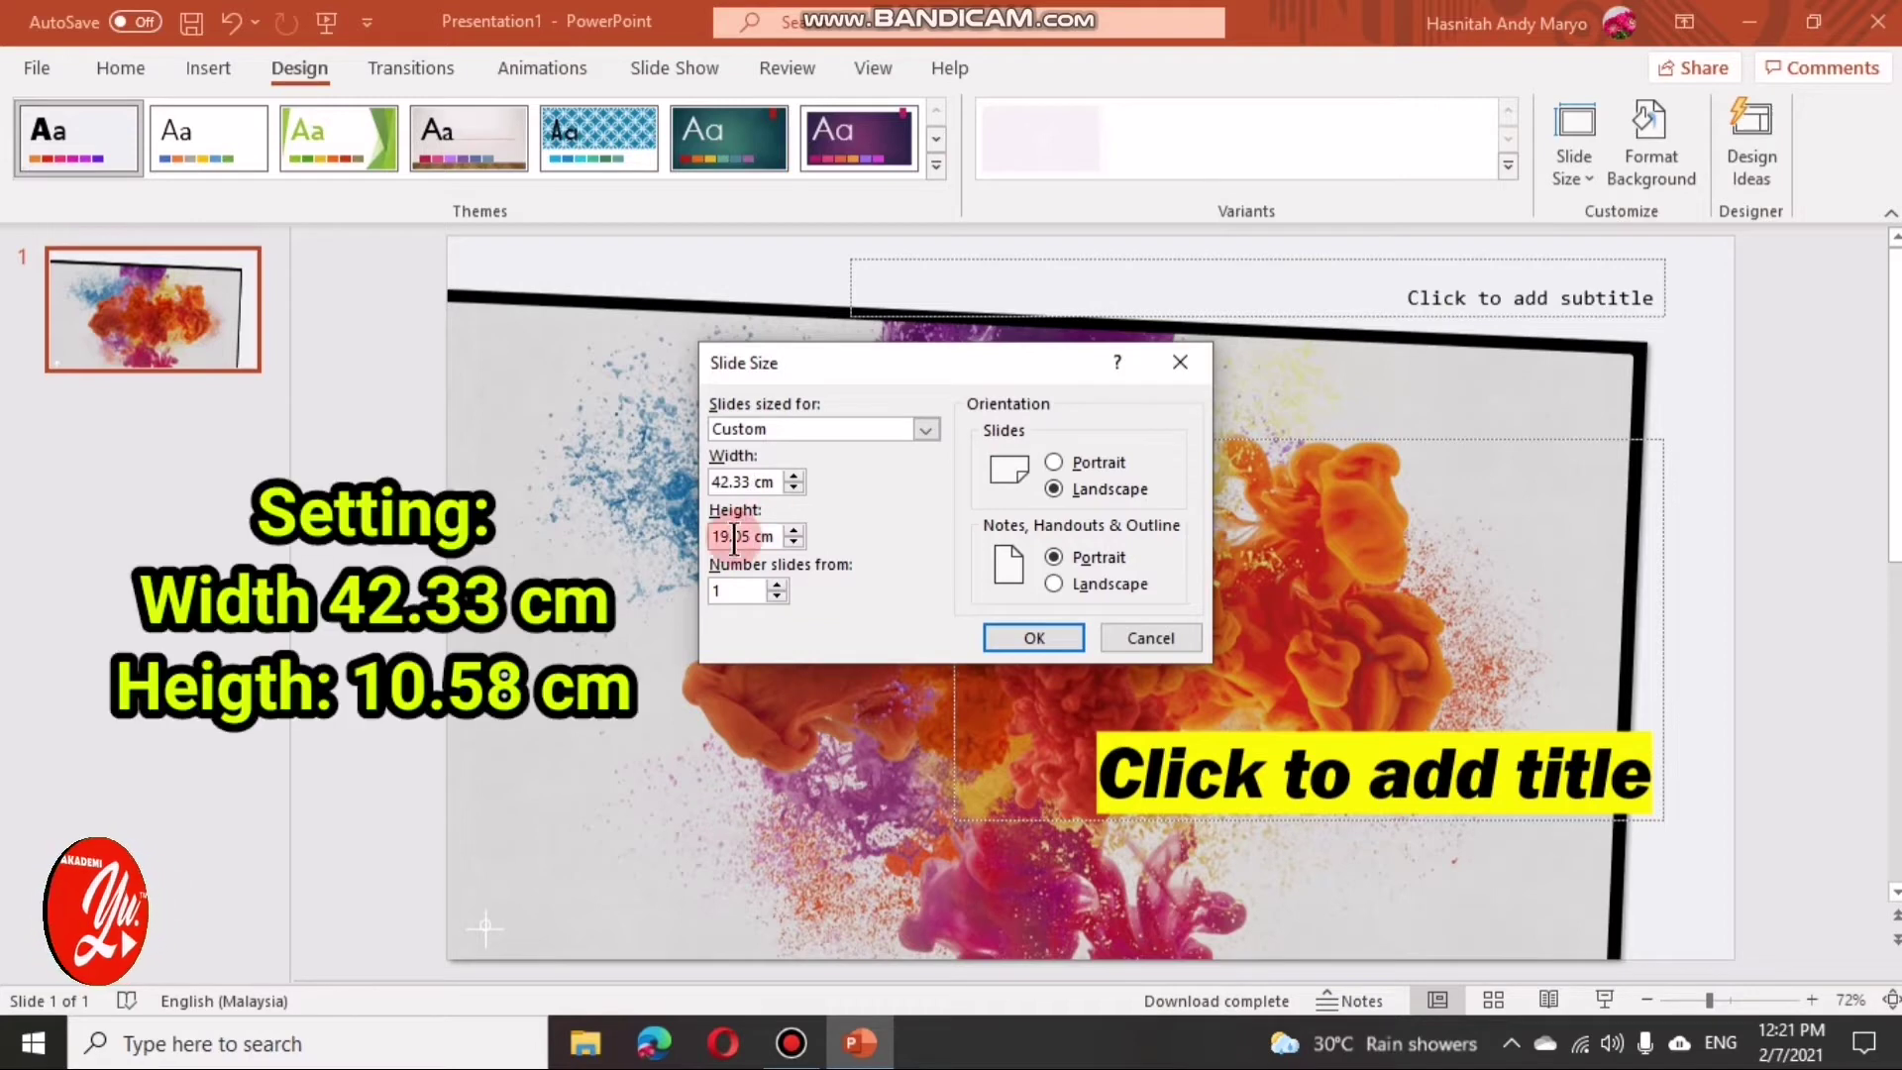
pyautogui.moveTo(716, 537); pyautogui.dragTo(756, 542)
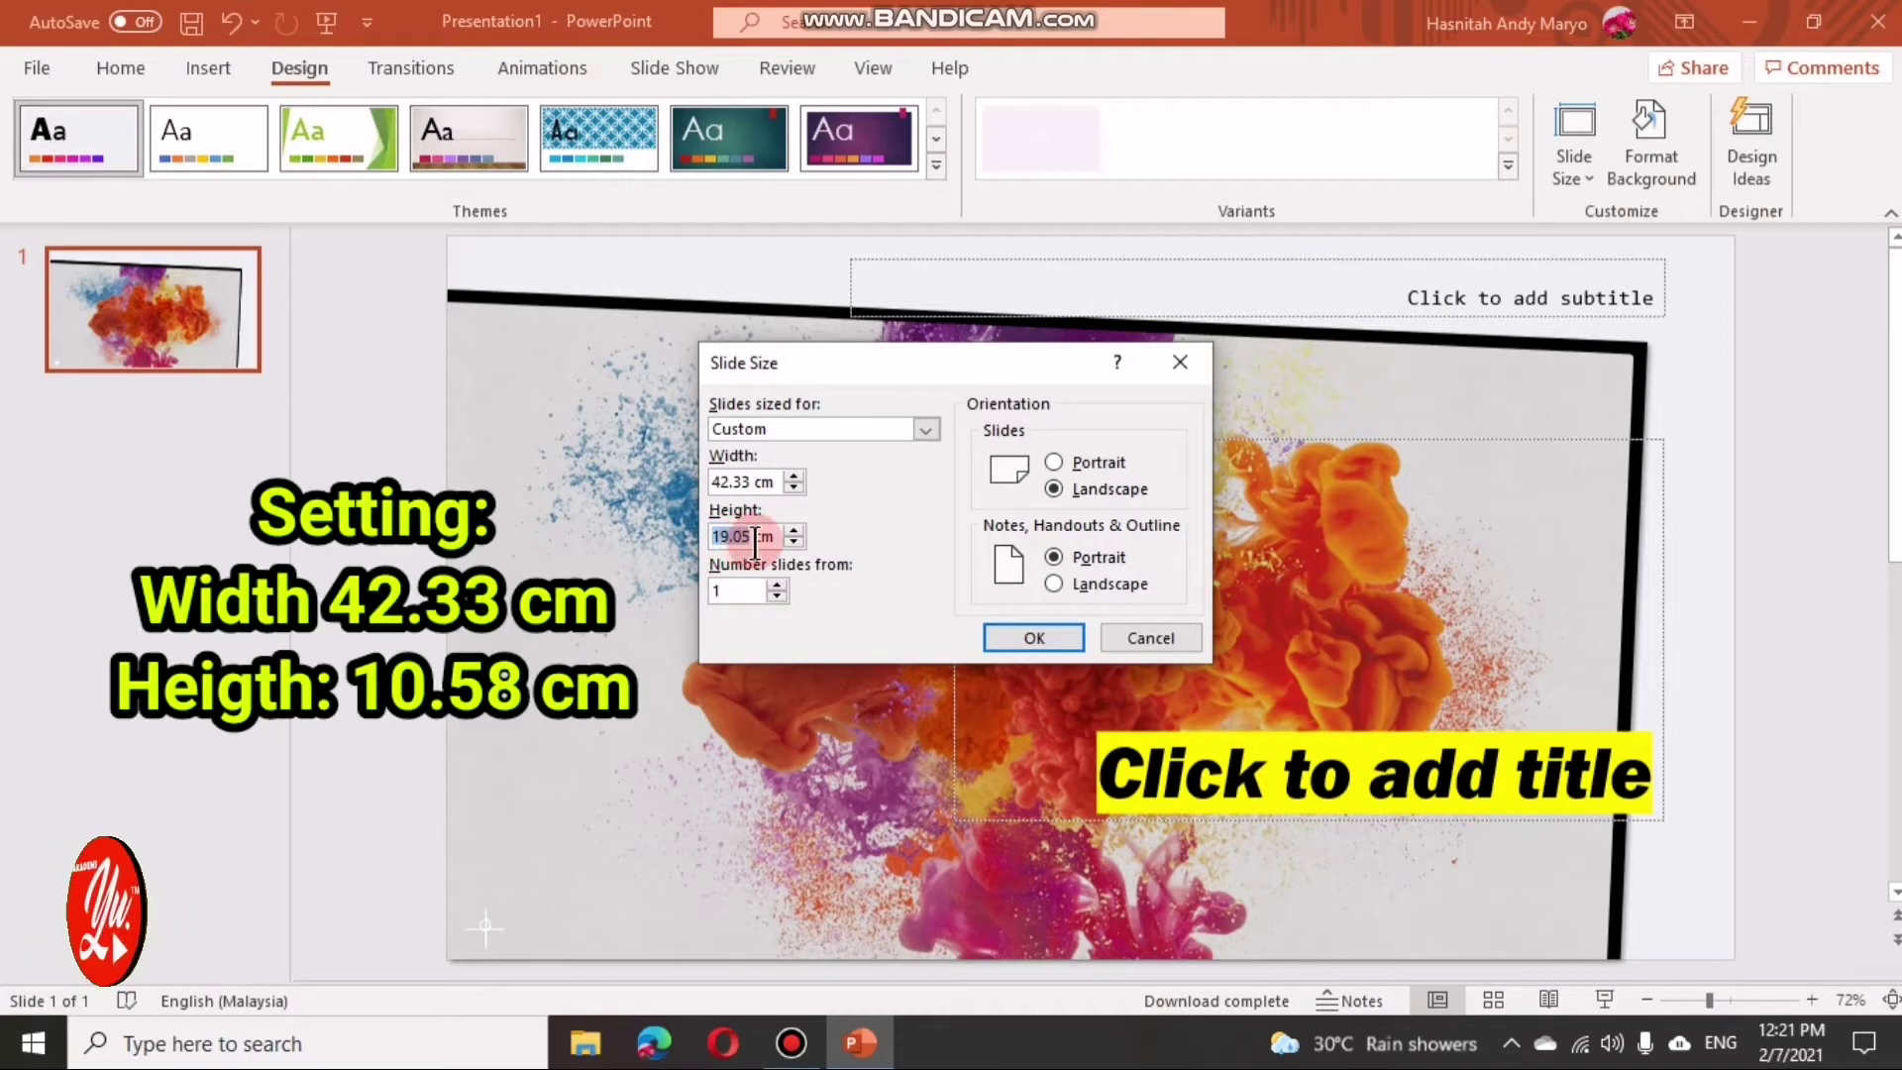
pyautogui.write('10')
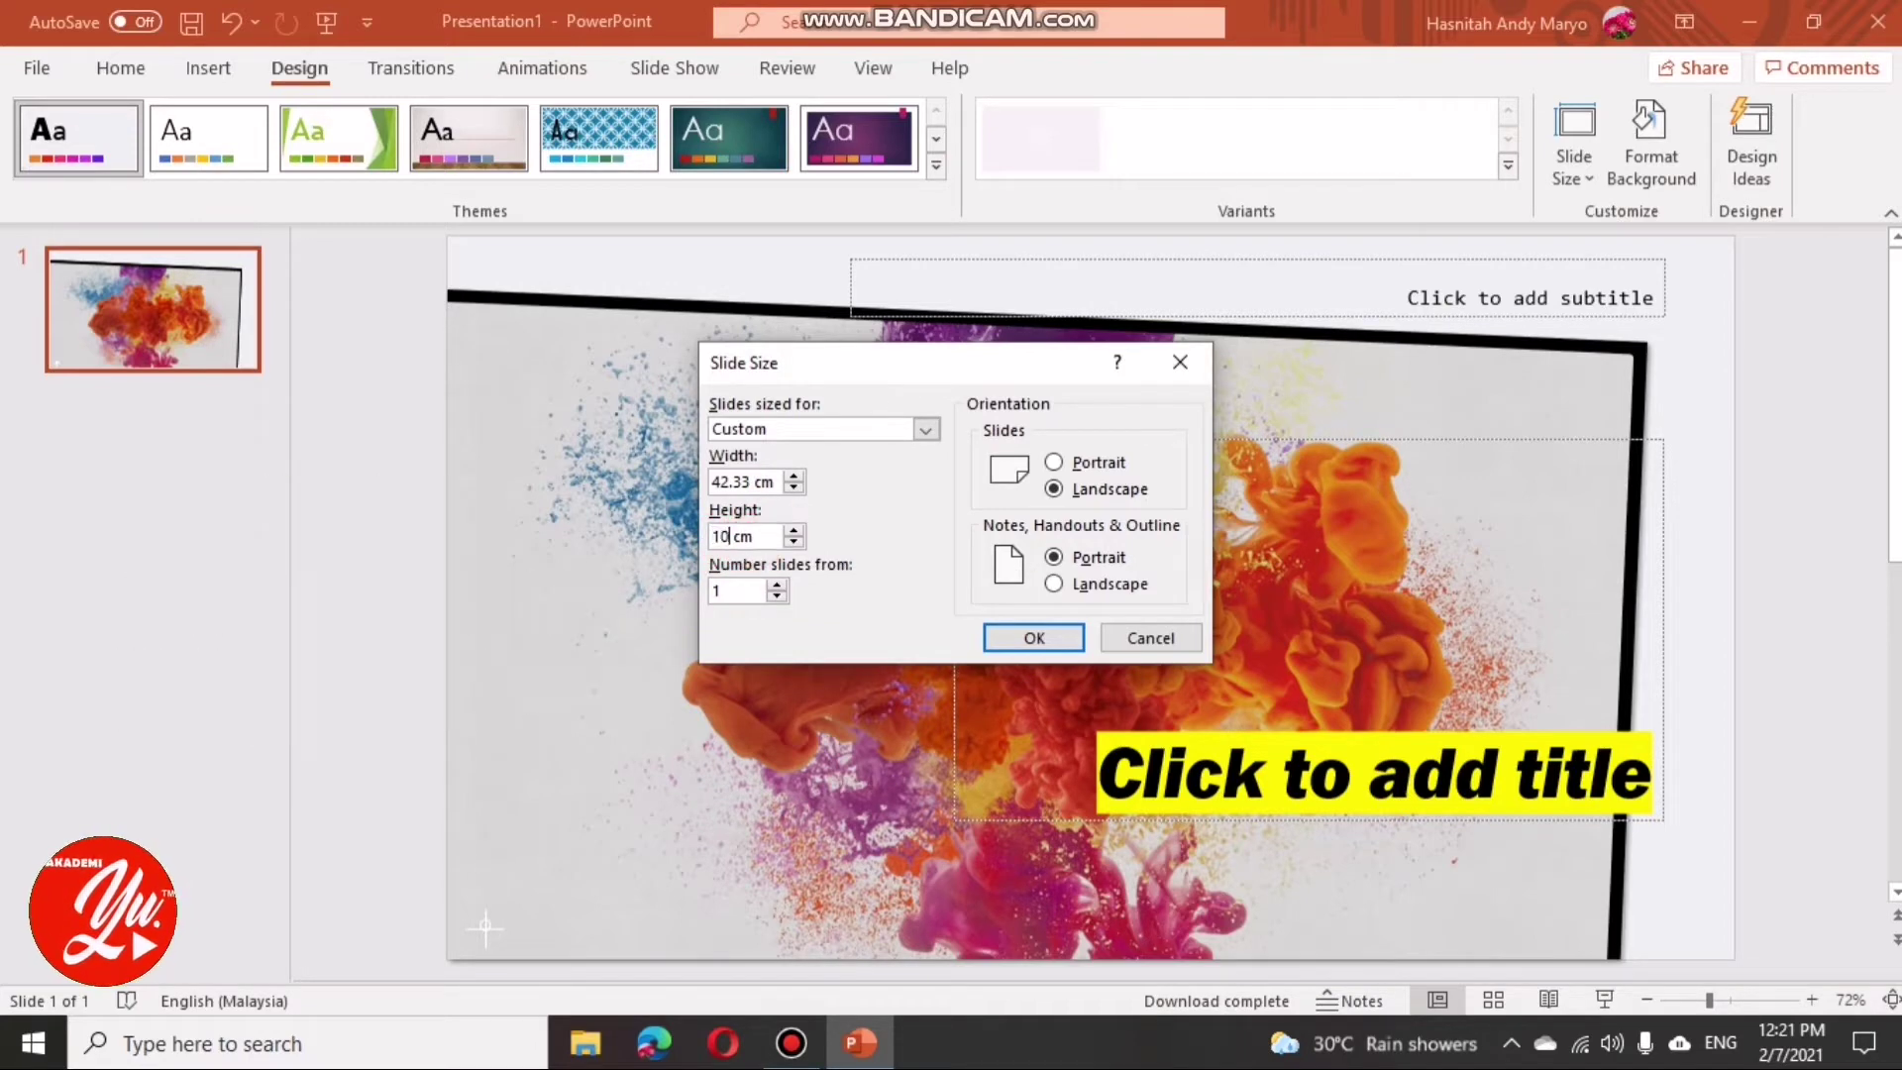
pyautogui.write('.5')
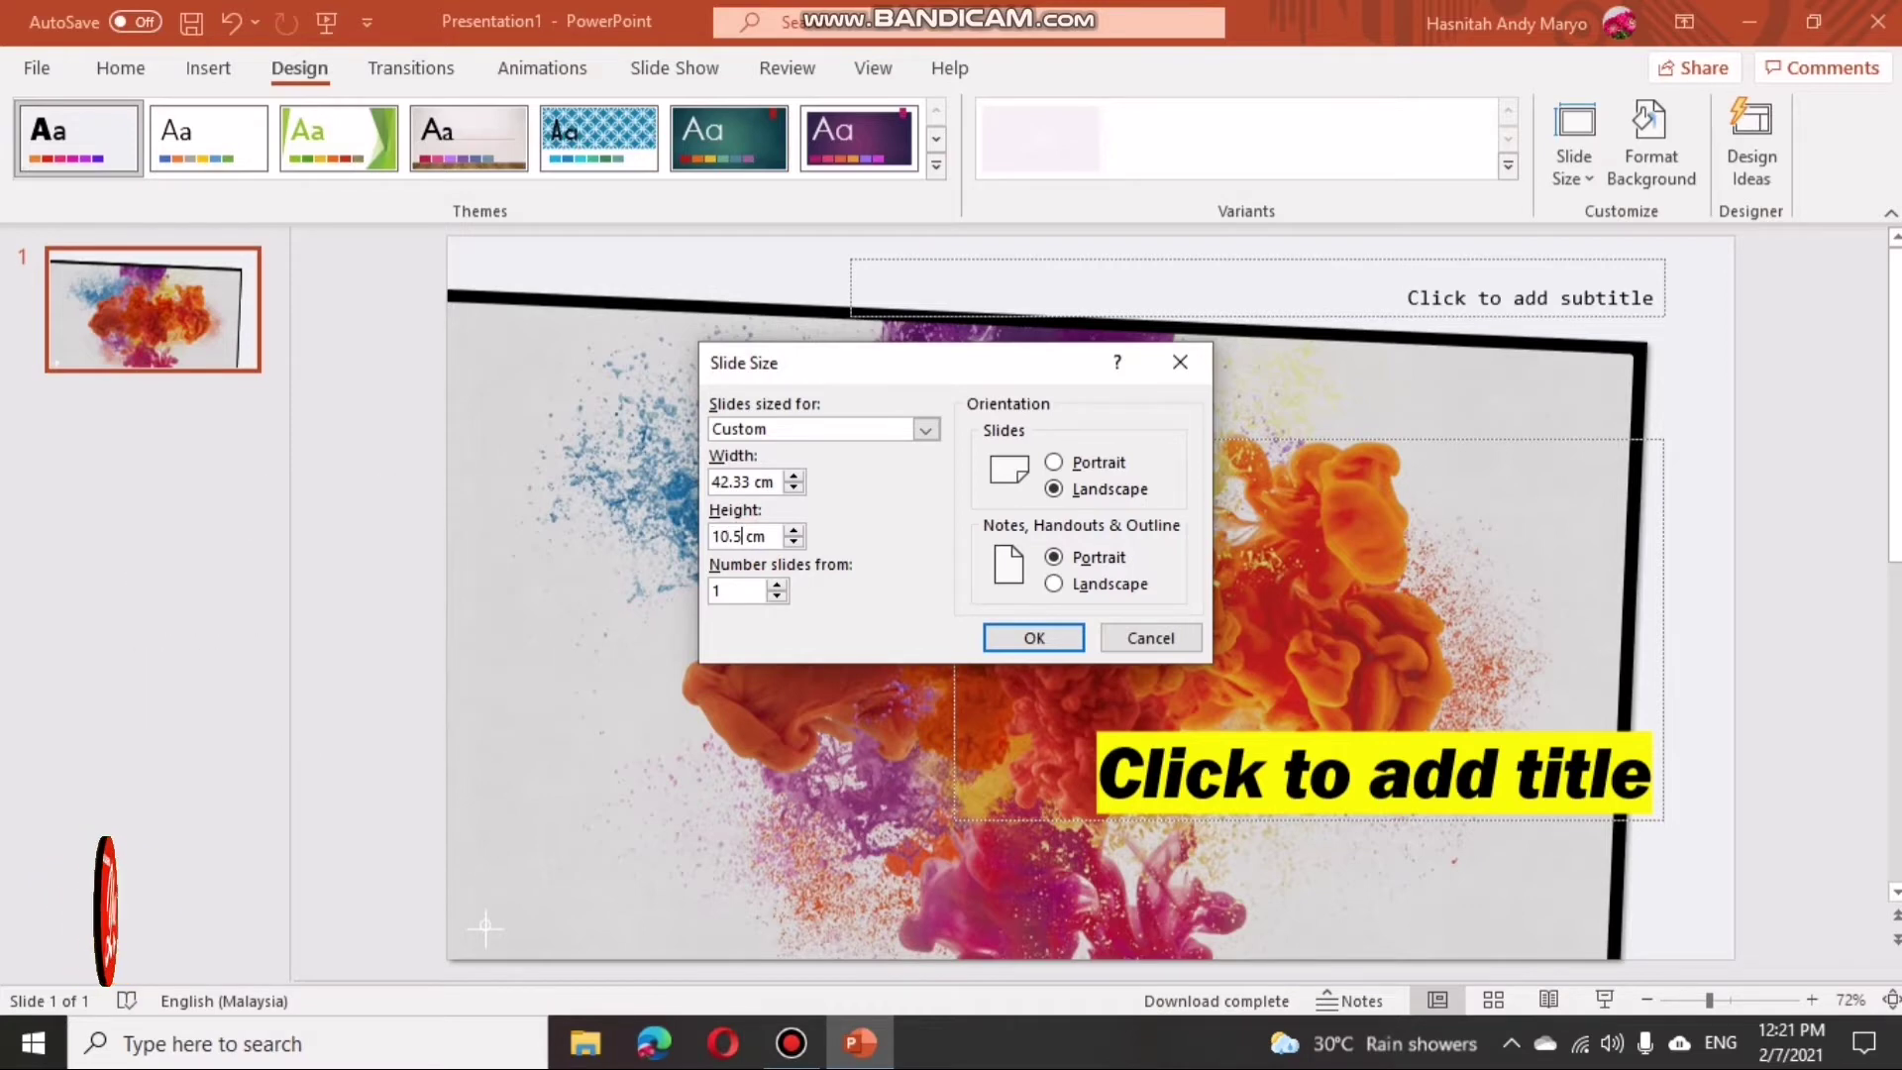
pyautogui.write('8')
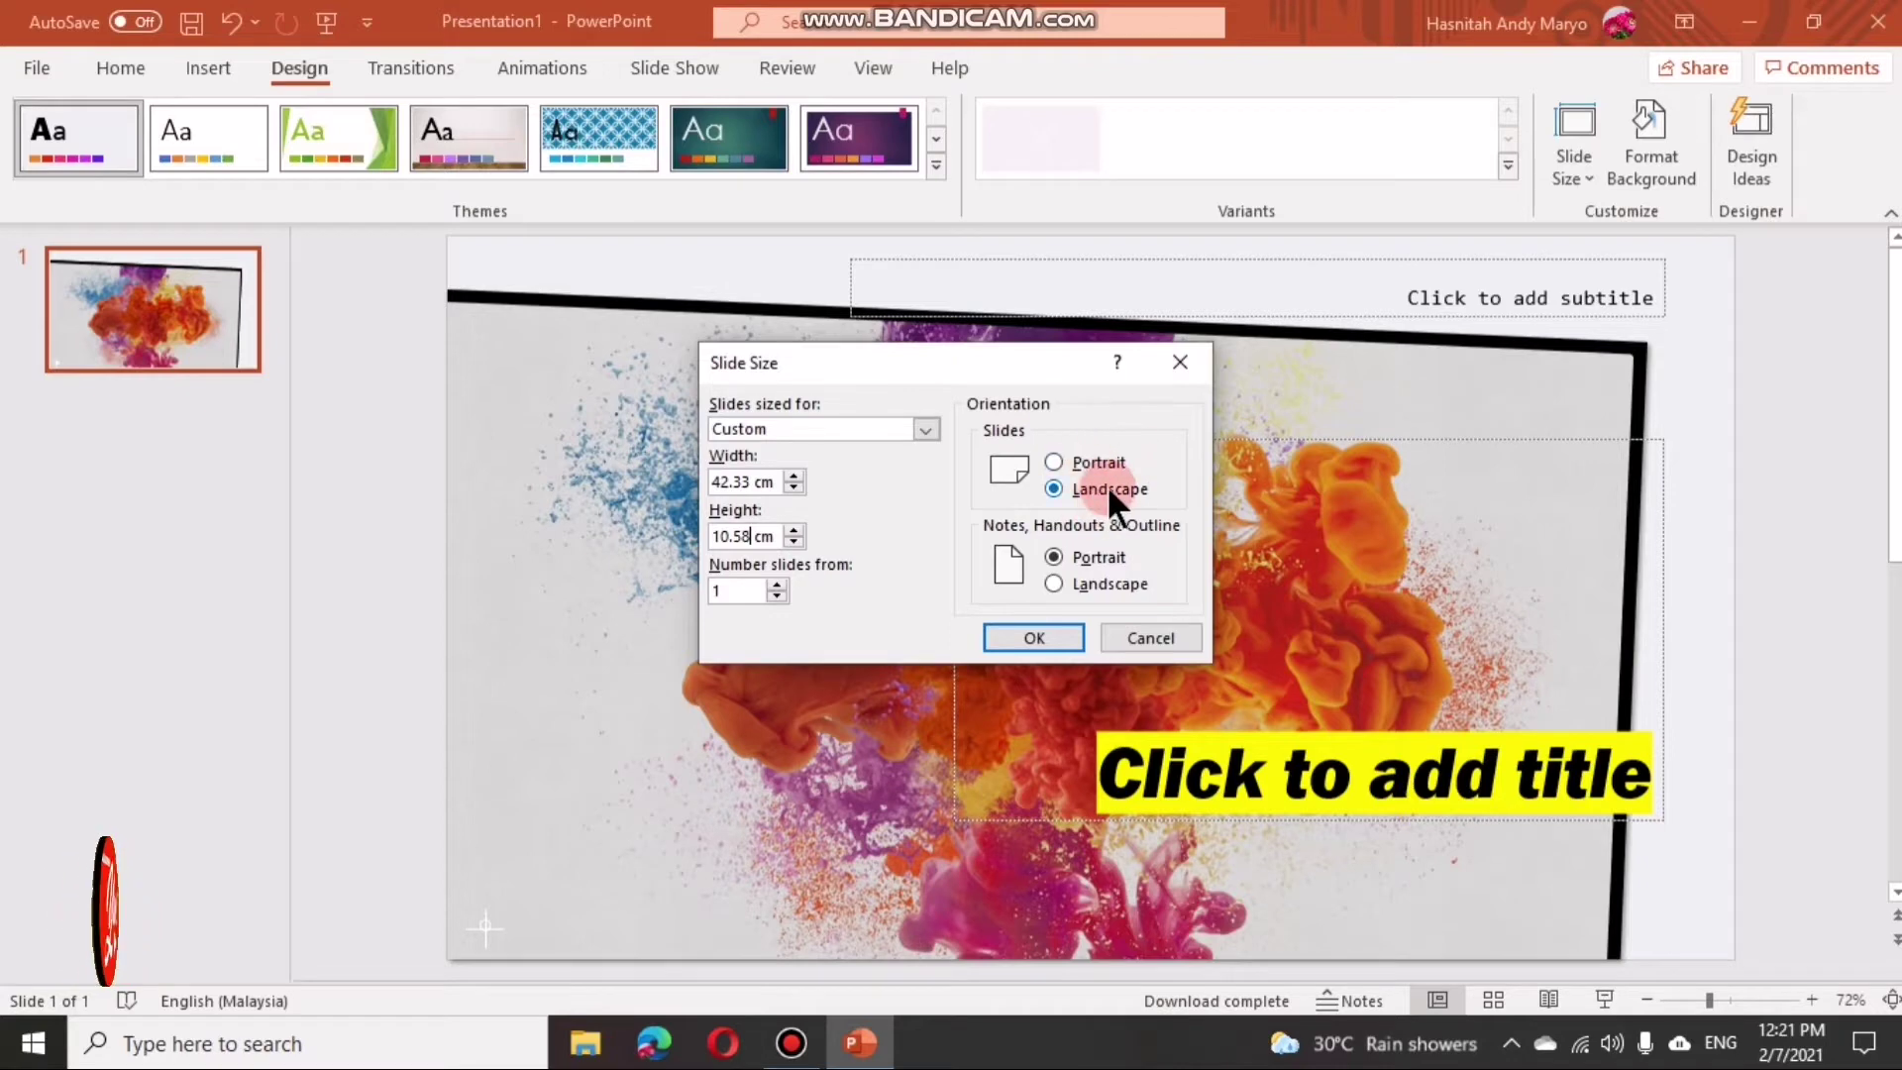
pyautogui.click(1035, 637)
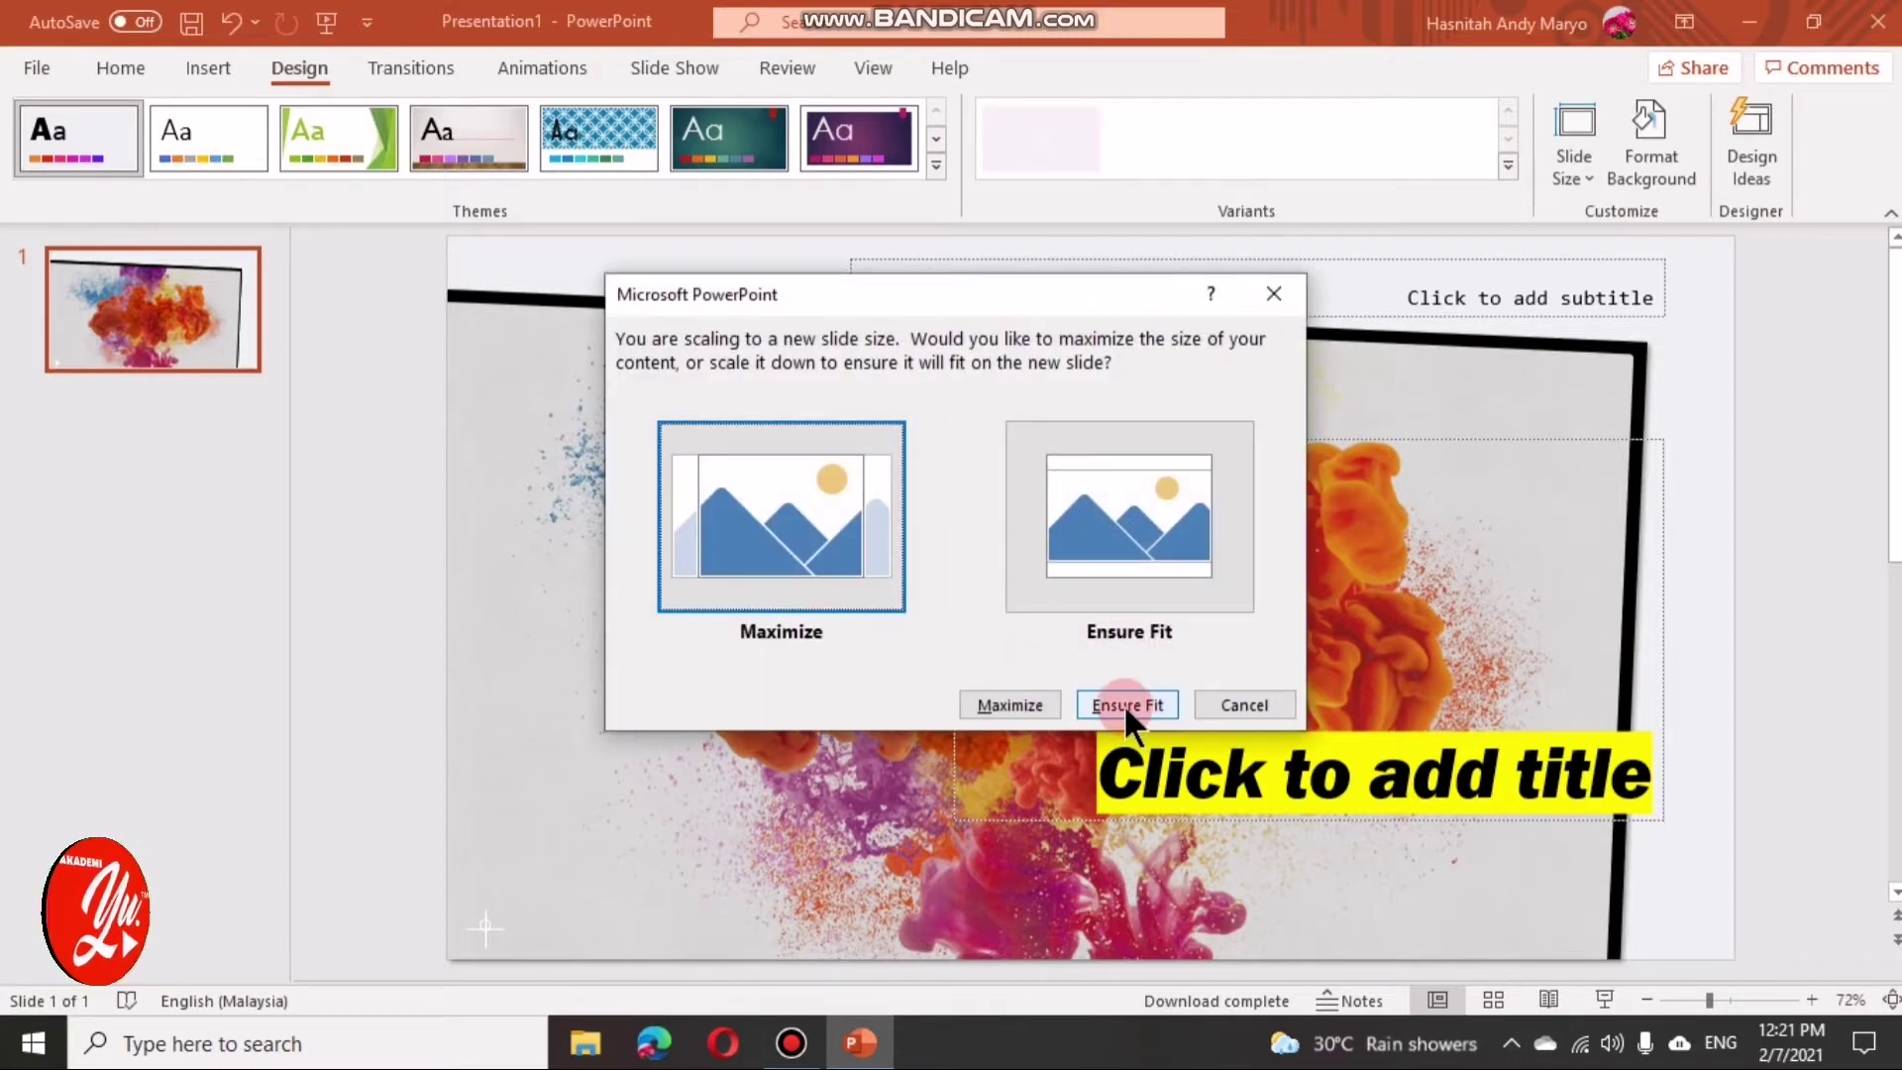
pyautogui.click(1124, 704)
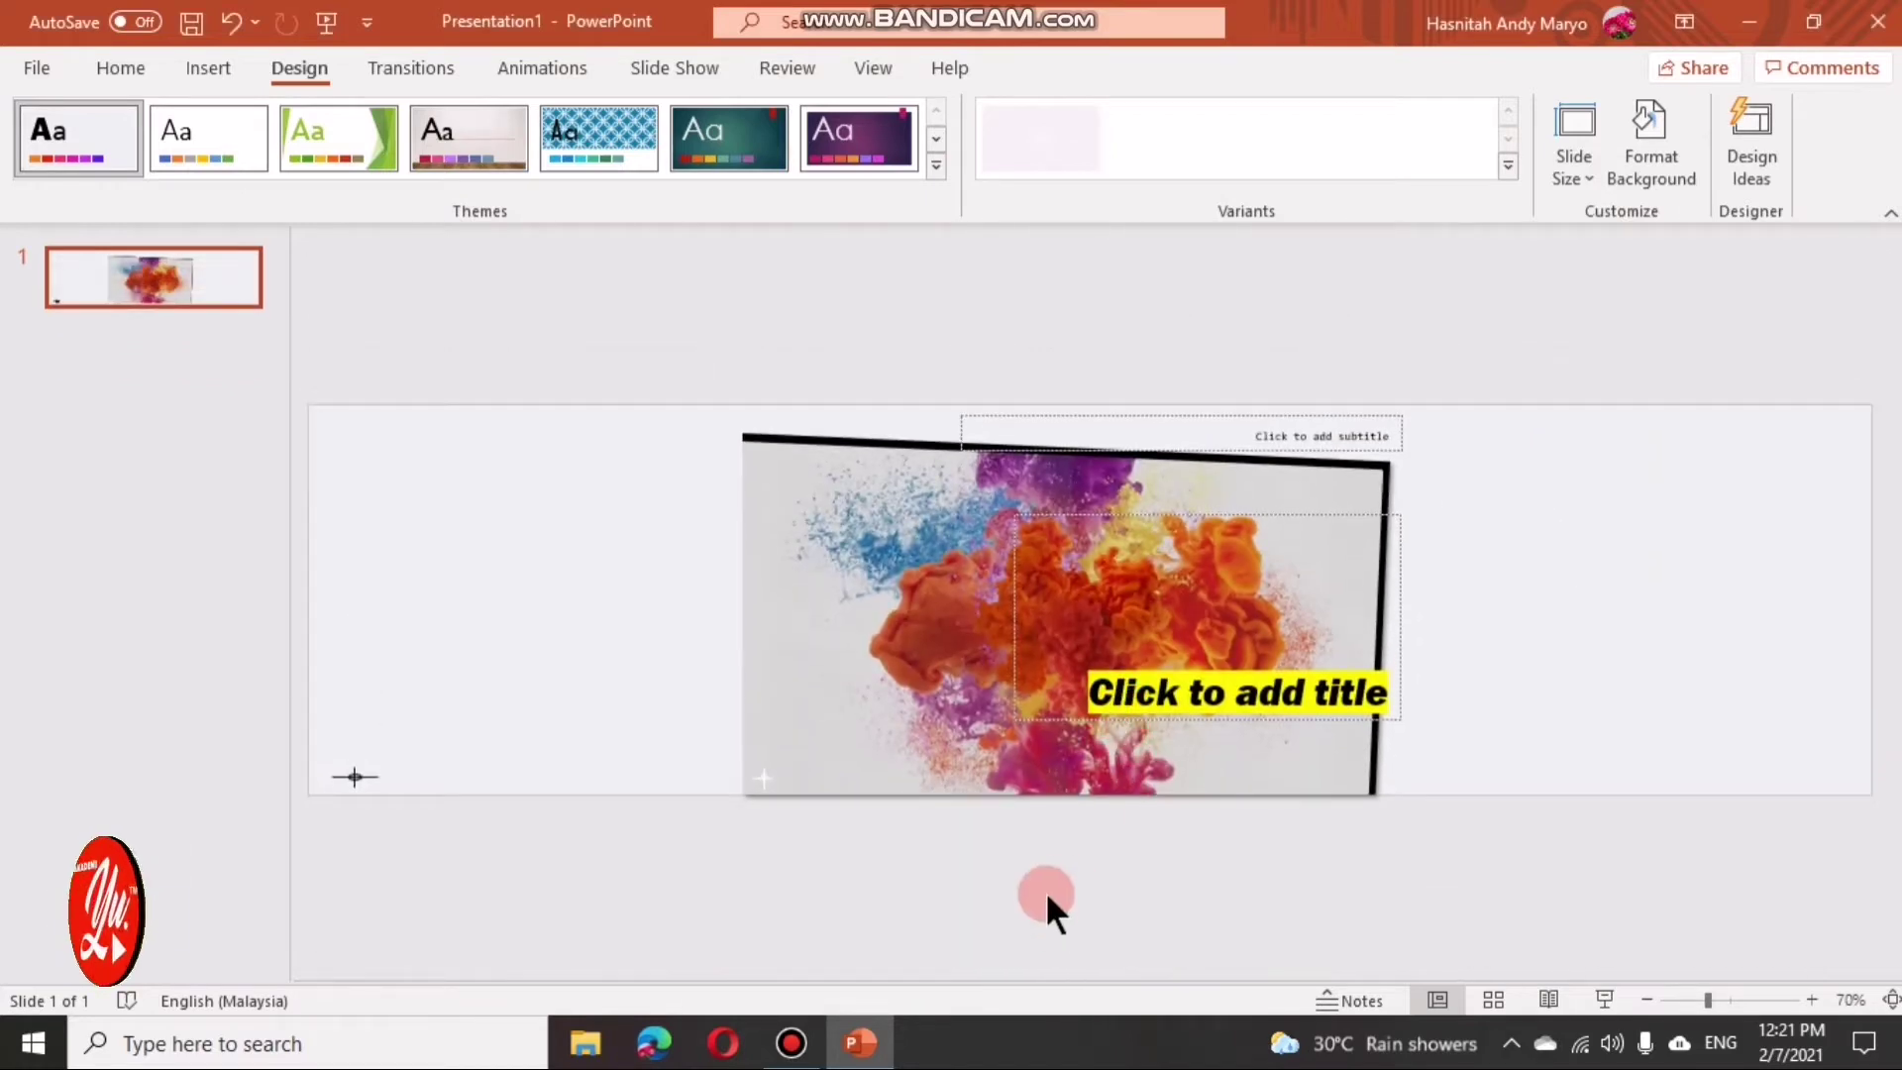
# Step: Stretch the ink-splash picture out to the slide's left, right and top edges
pyautogui.click(878, 603)
pyautogui.click(1075, 515)
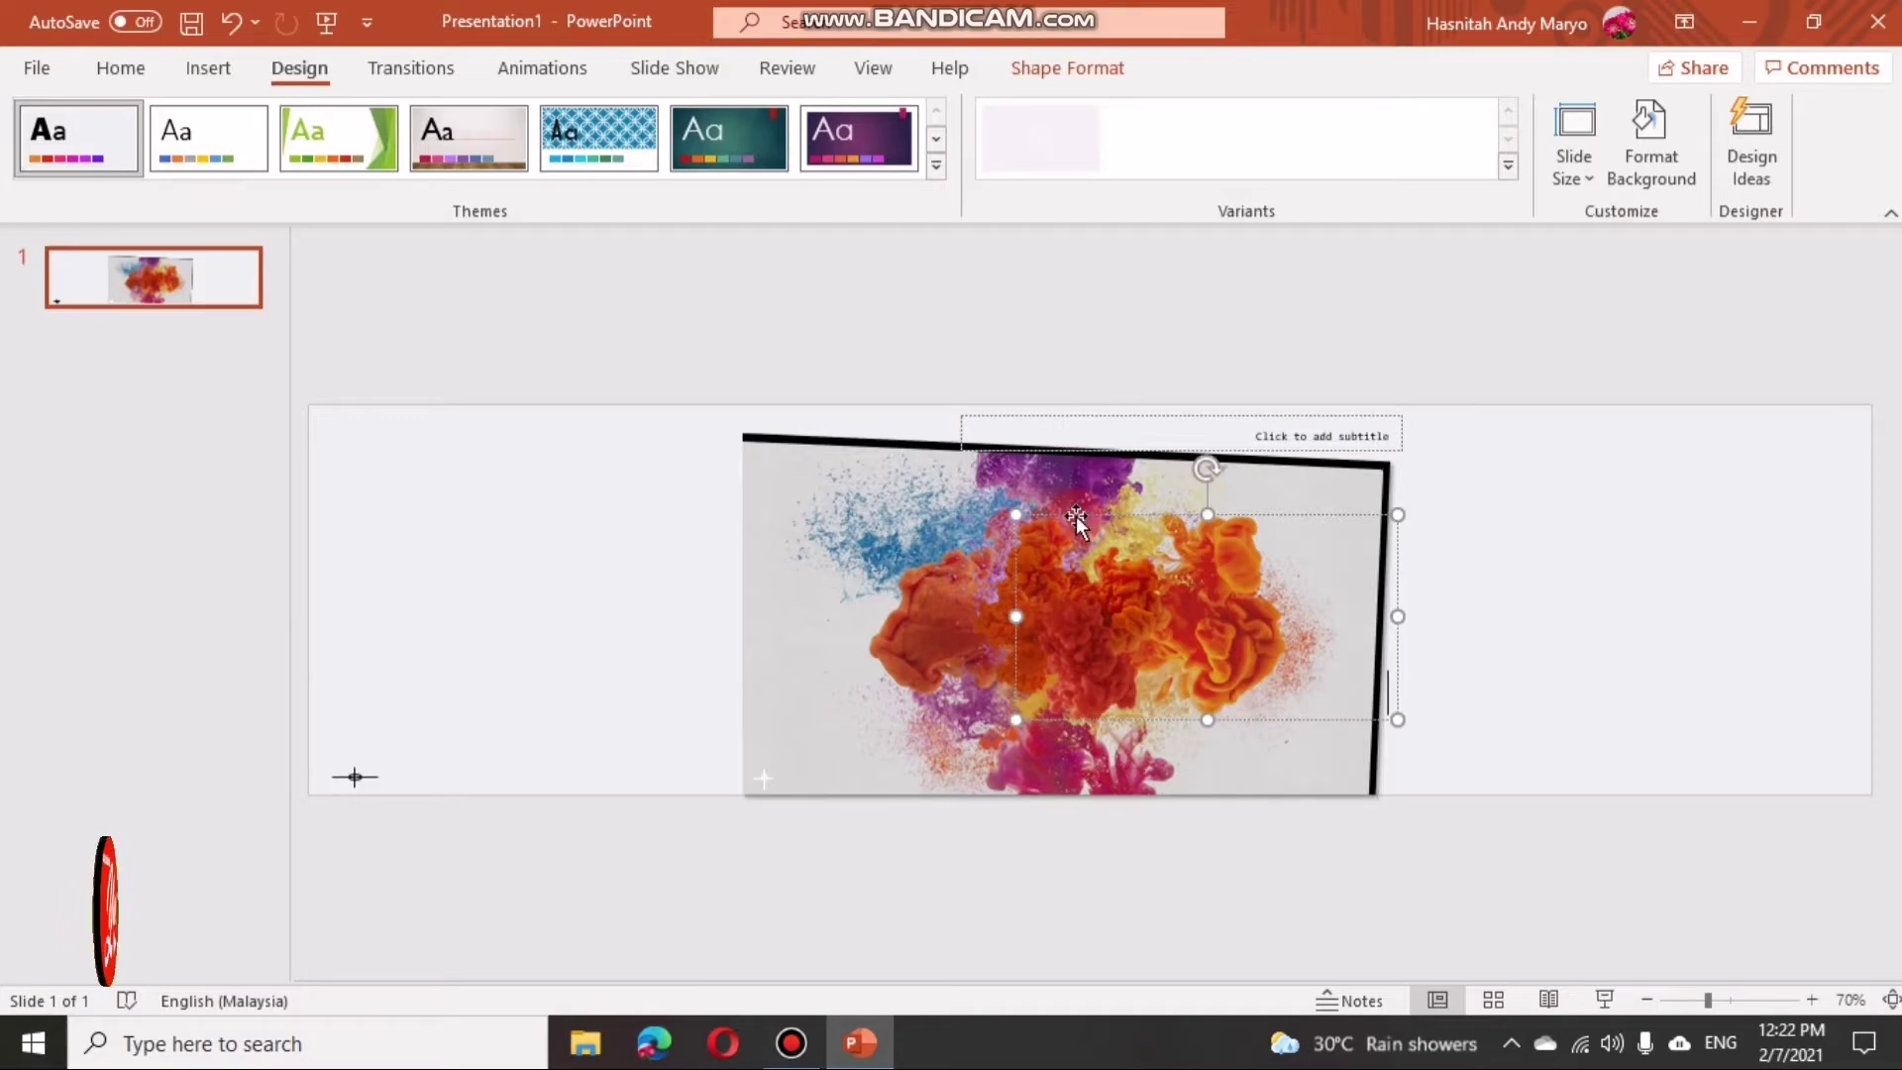
pyautogui.click(1096, 449)
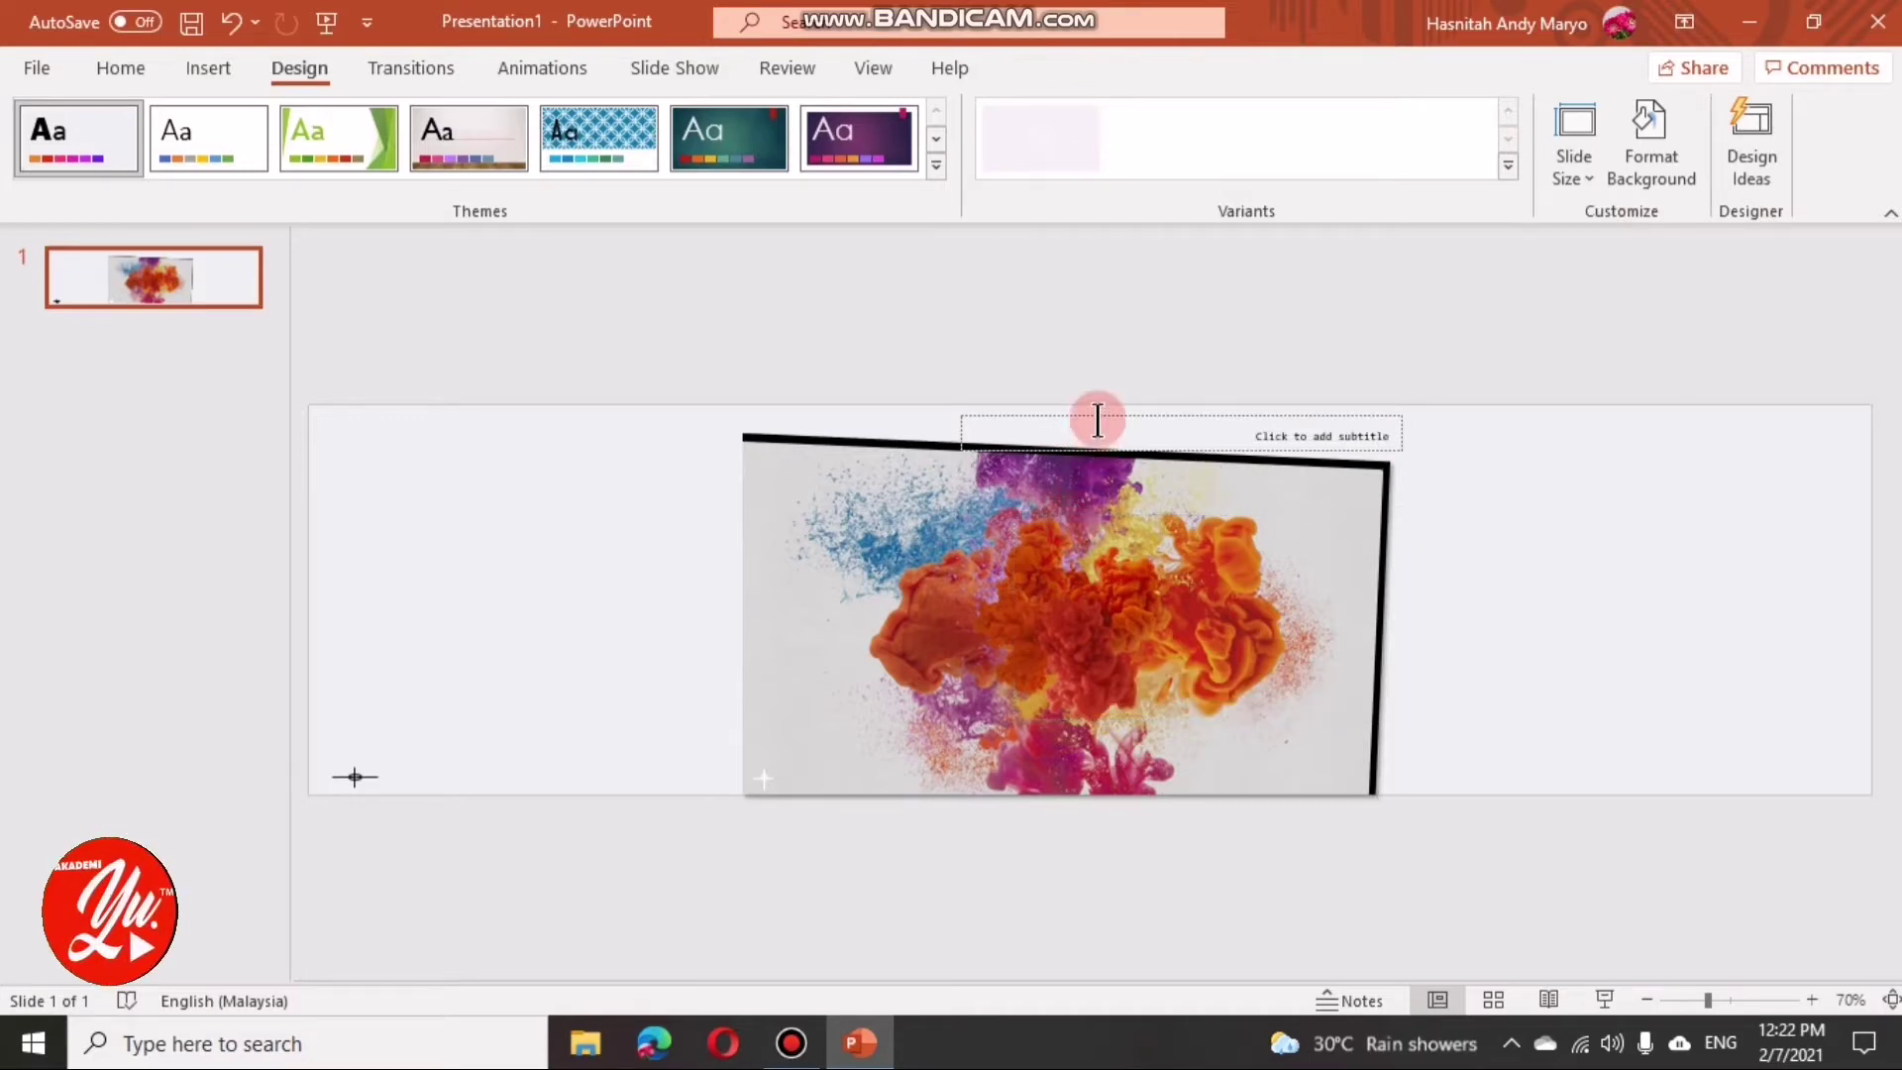
pyautogui.click(1097, 419)
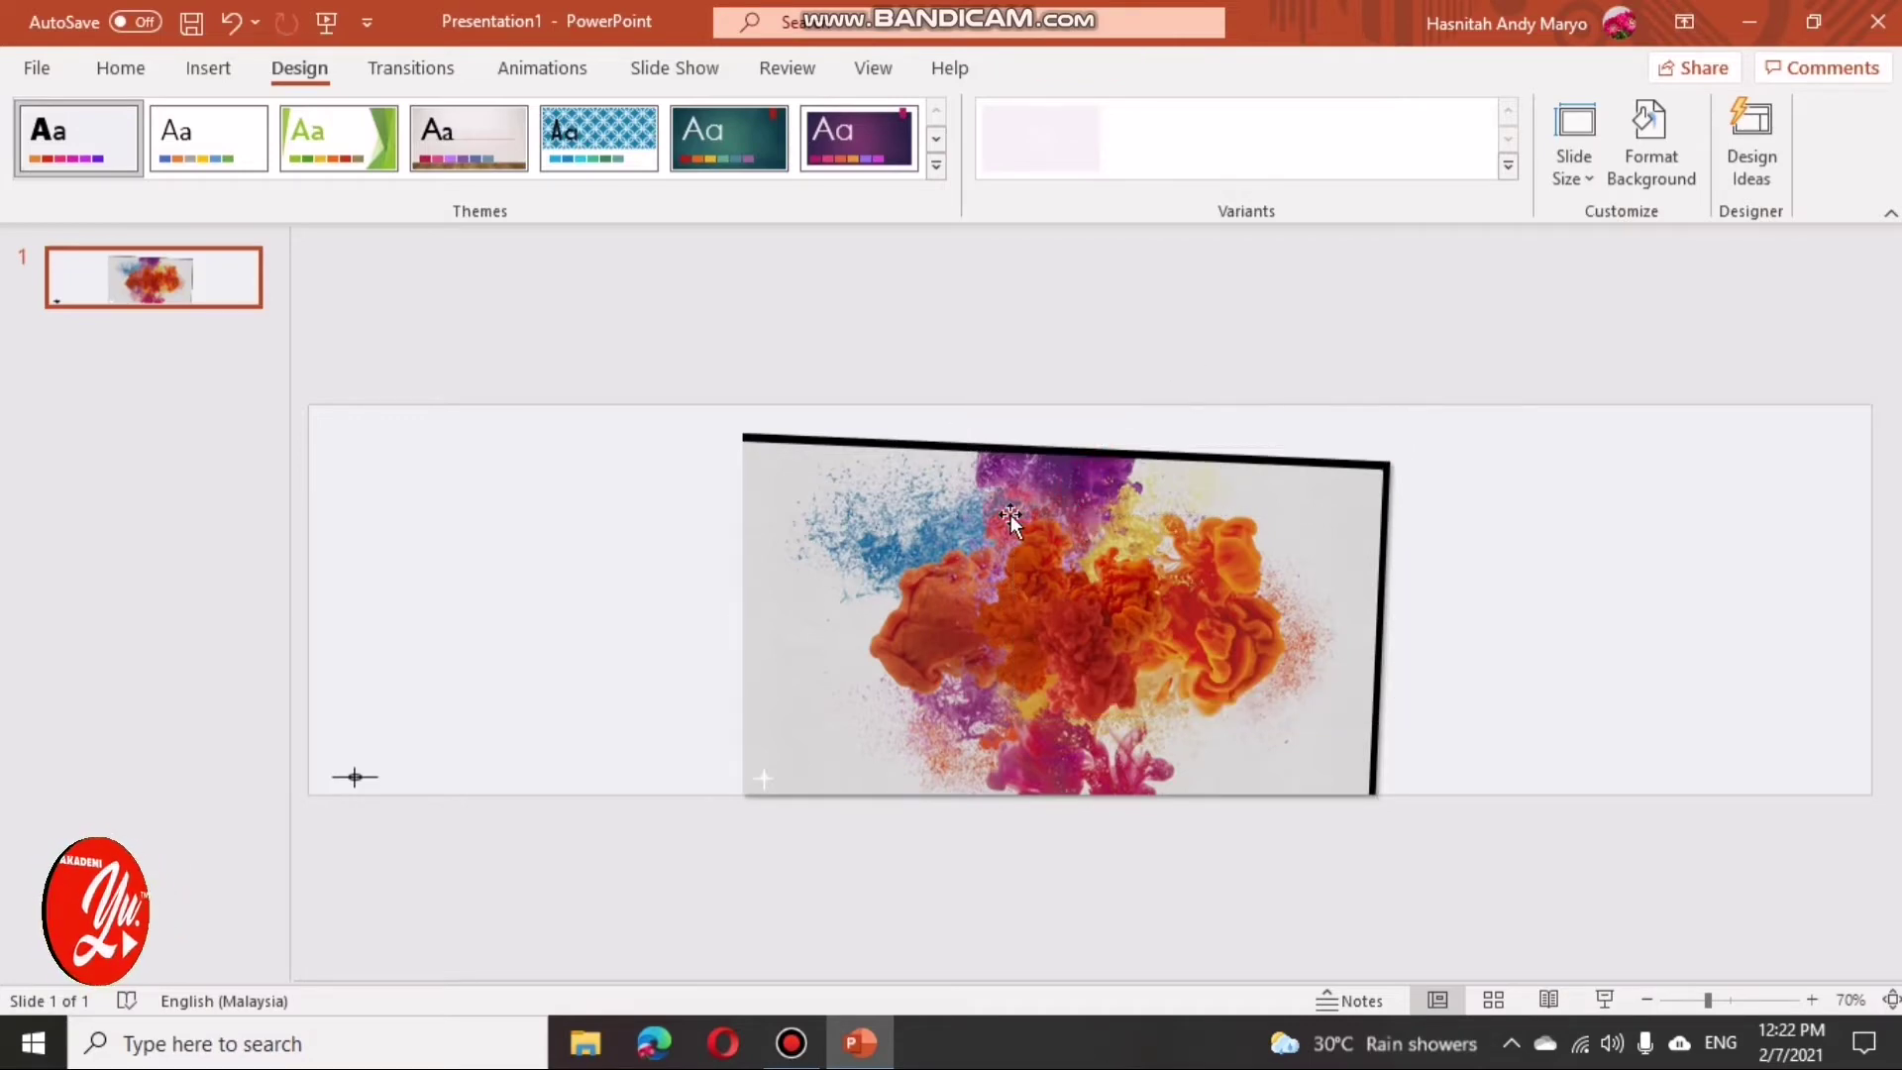
pyautogui.moveTo(841, 595)
pyautogui.mouseDown()
pyautogui.moveTo(556, 608)
pyautogui.moveTo(306, 540)
pyautogui.mouseUp()
pyautogui.moveTo(1386, 623); pyautogui.dragTo(1879, 606)
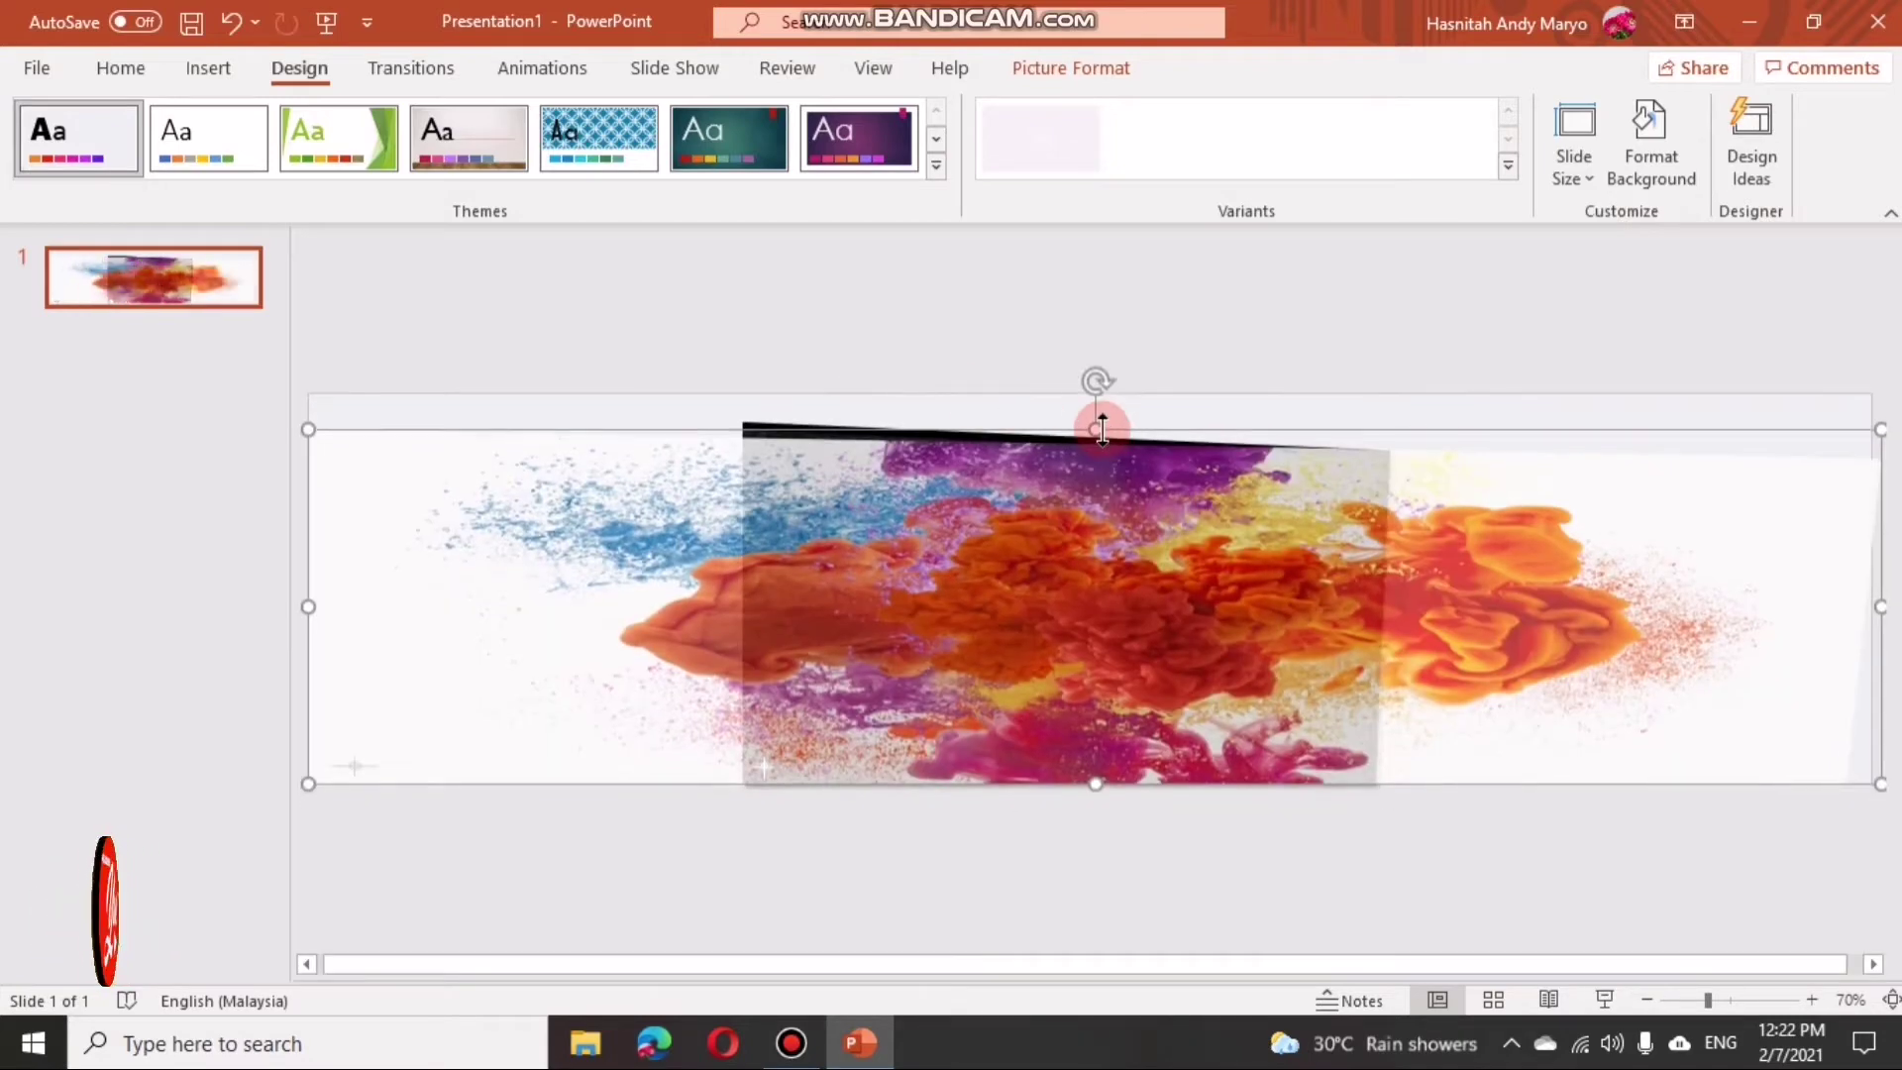
pyautogui.moveTo(1101, 430); pyautogui.dragTo(1098, 395)
pyautogui.click(1061, 823)
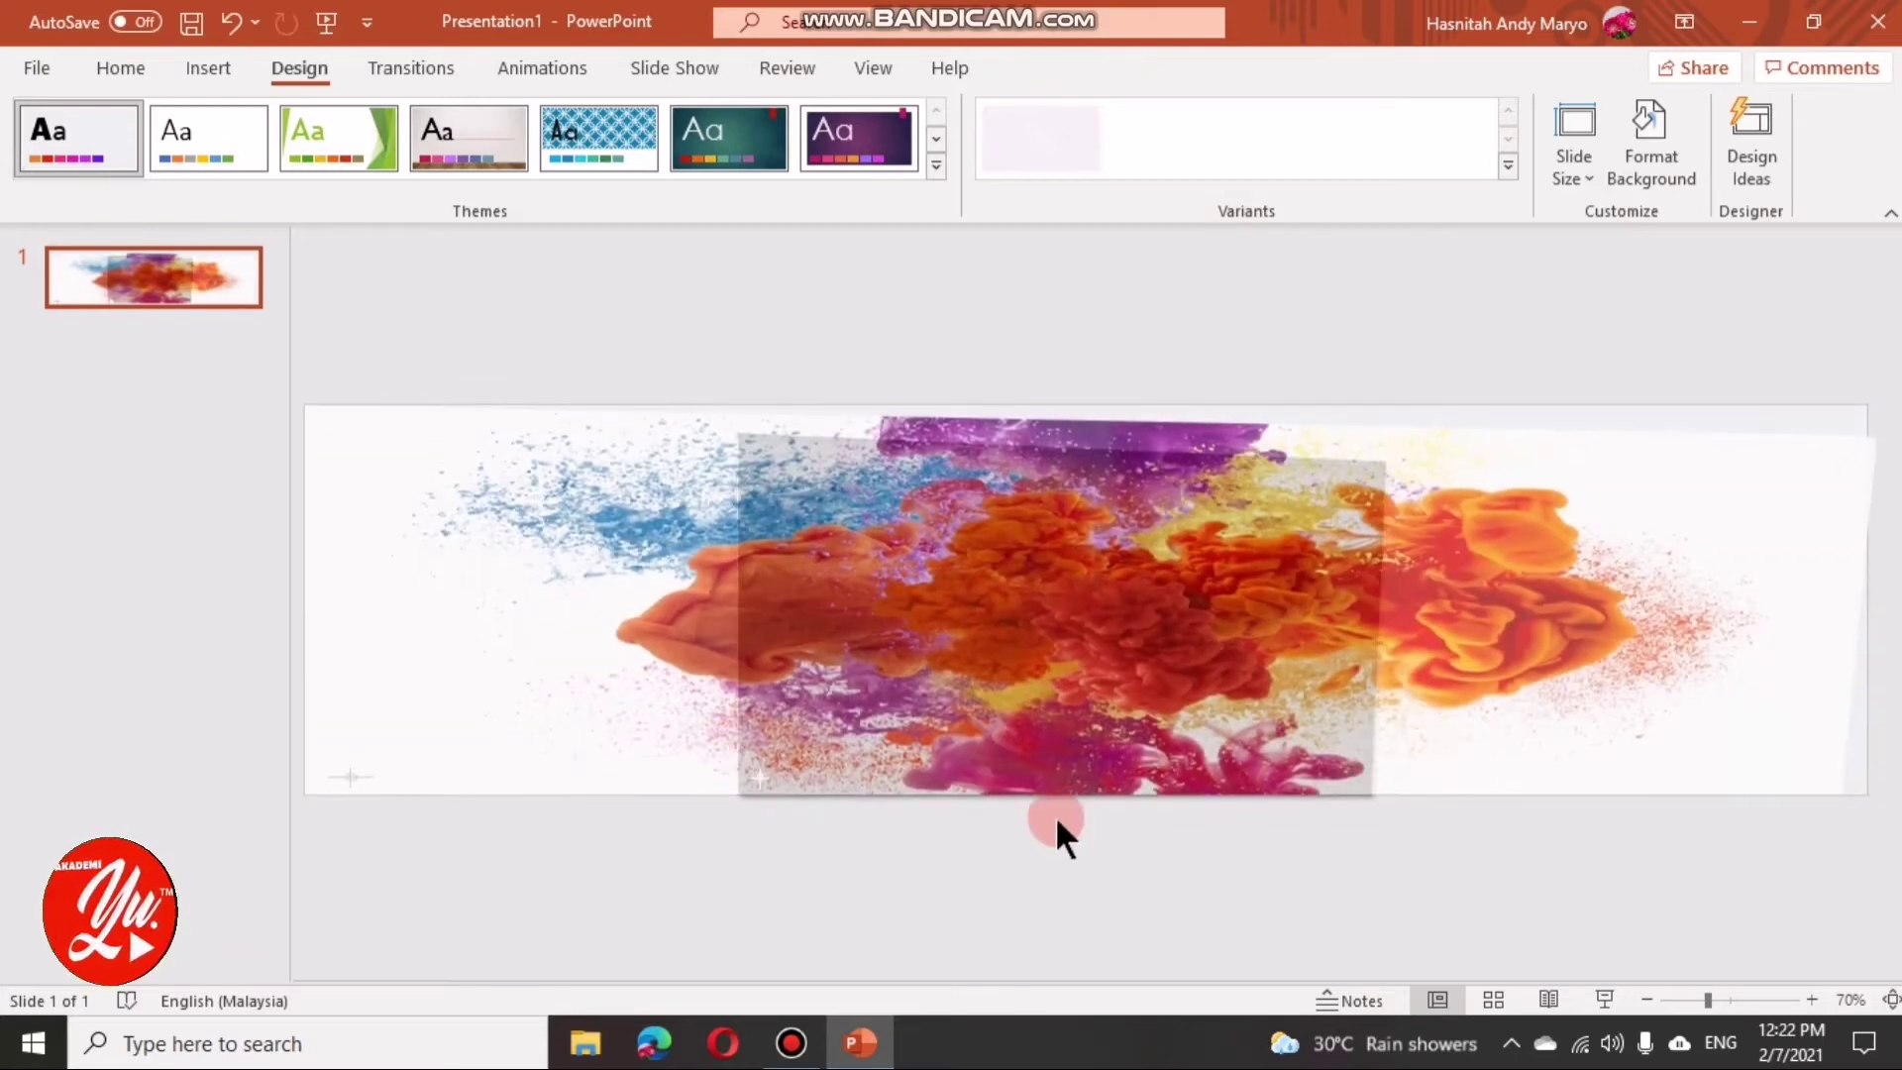
# Step: Delete the colourful ink-splash picture and bring up the Insert Pictures source list
pyautogui.click(1113, 567)
pyautogui.press('Delete')
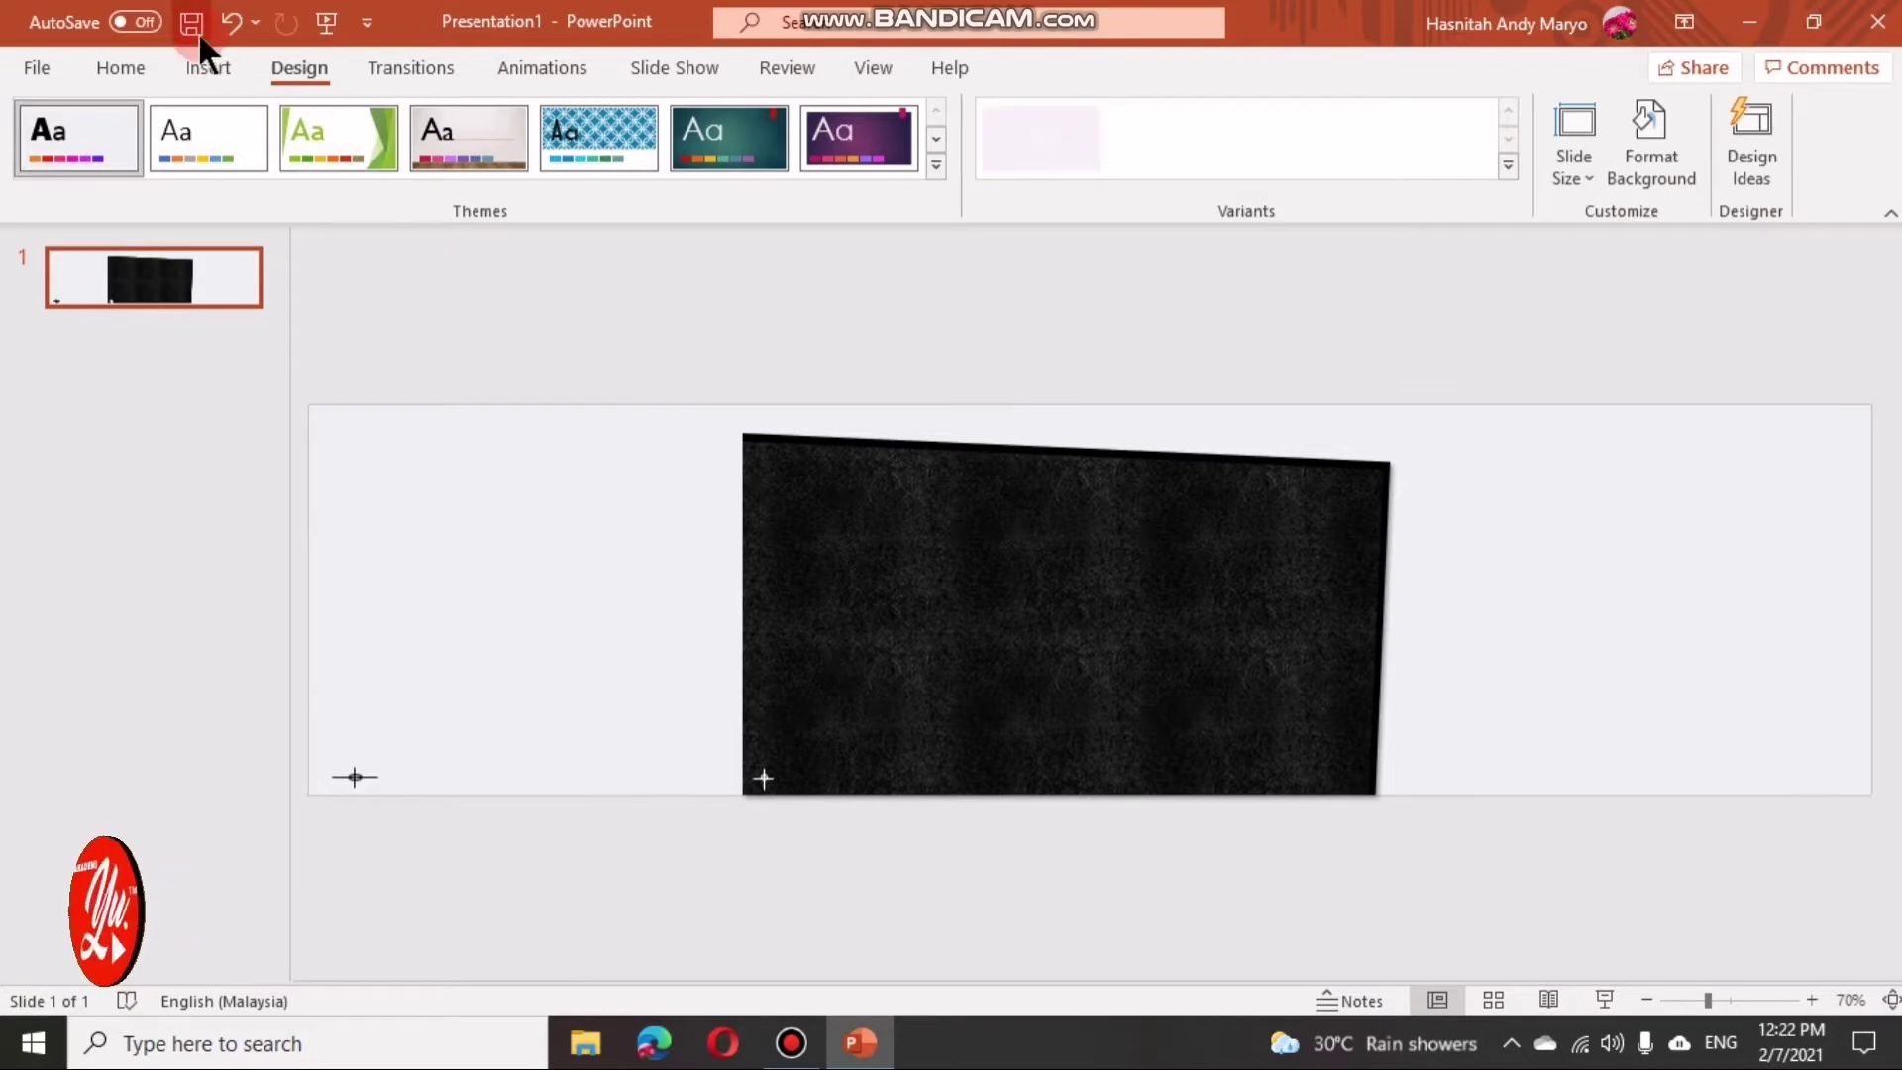
pyautogui.click(214, 58)
pyautogui.click(255, 168)
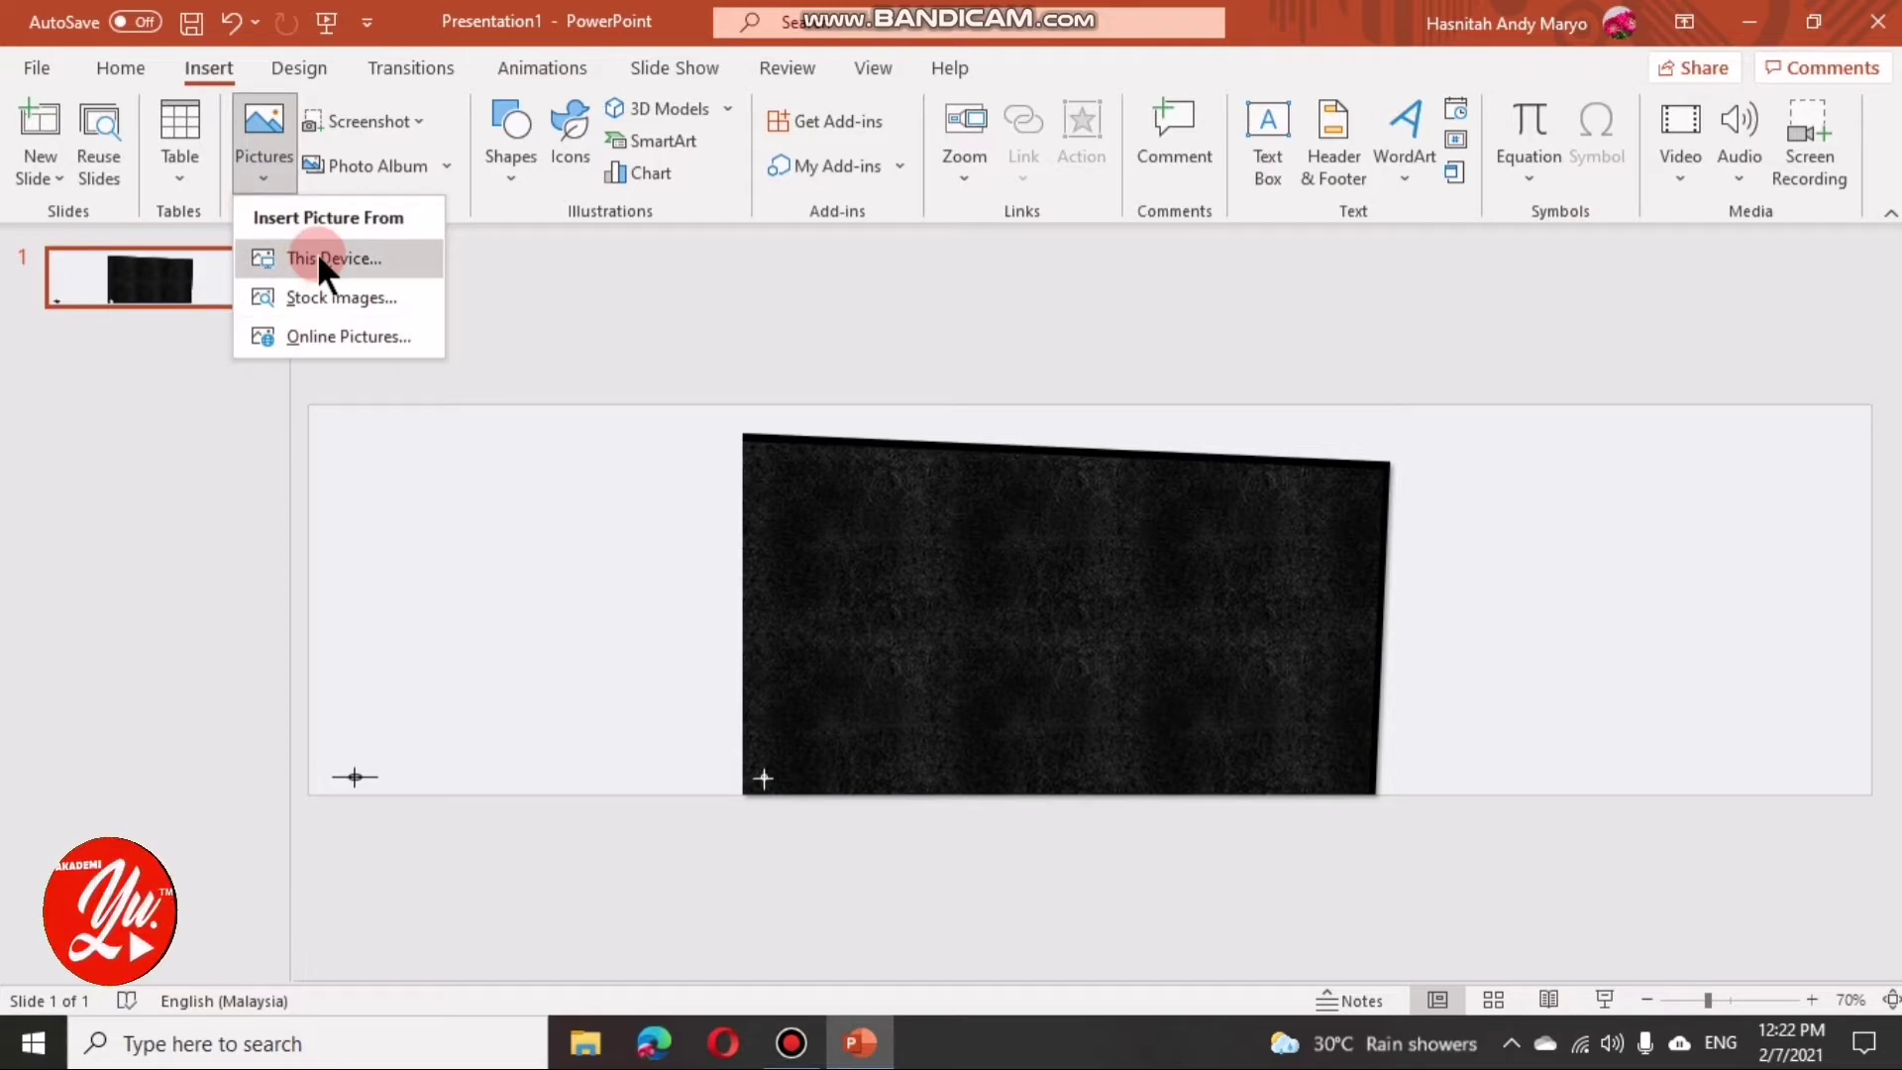
# Step: Search Online Pictures for 'beautiful scenary'
pyautogui.click(305, 335)
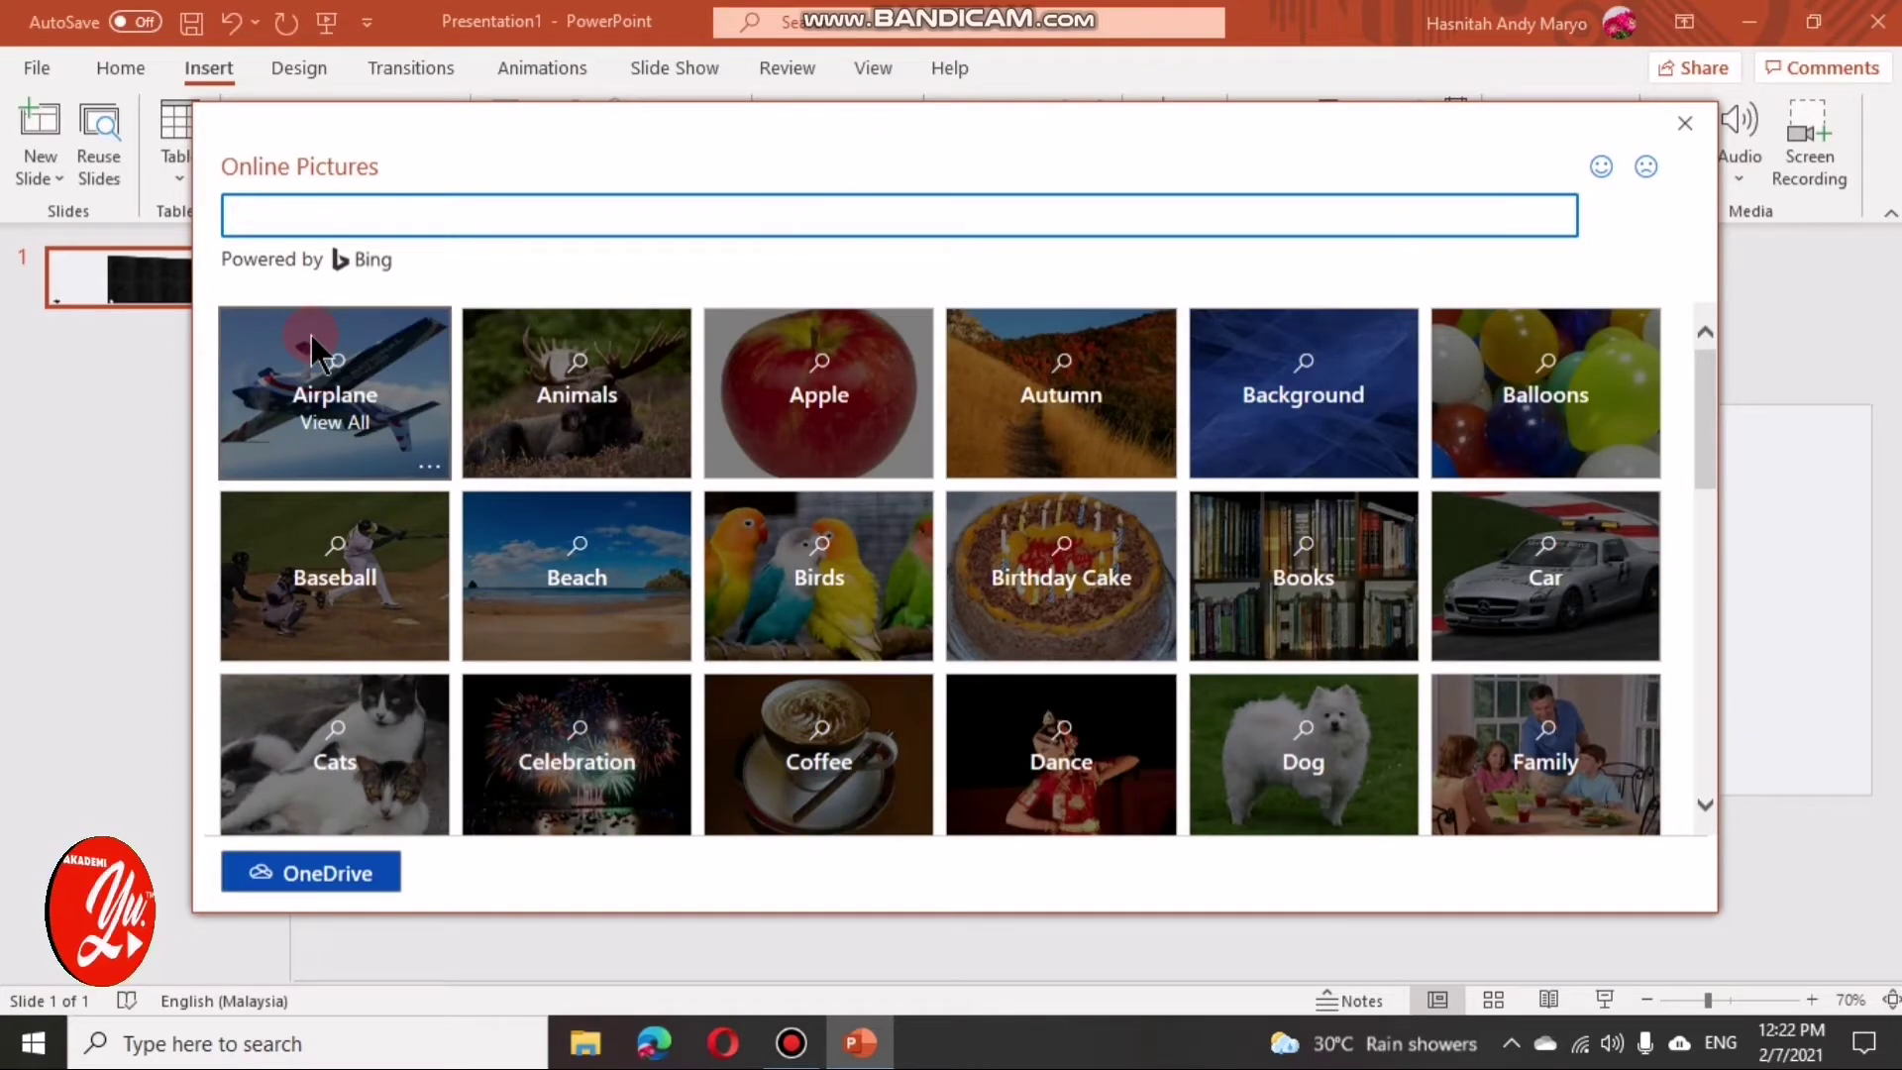
pyautogui.write('be')
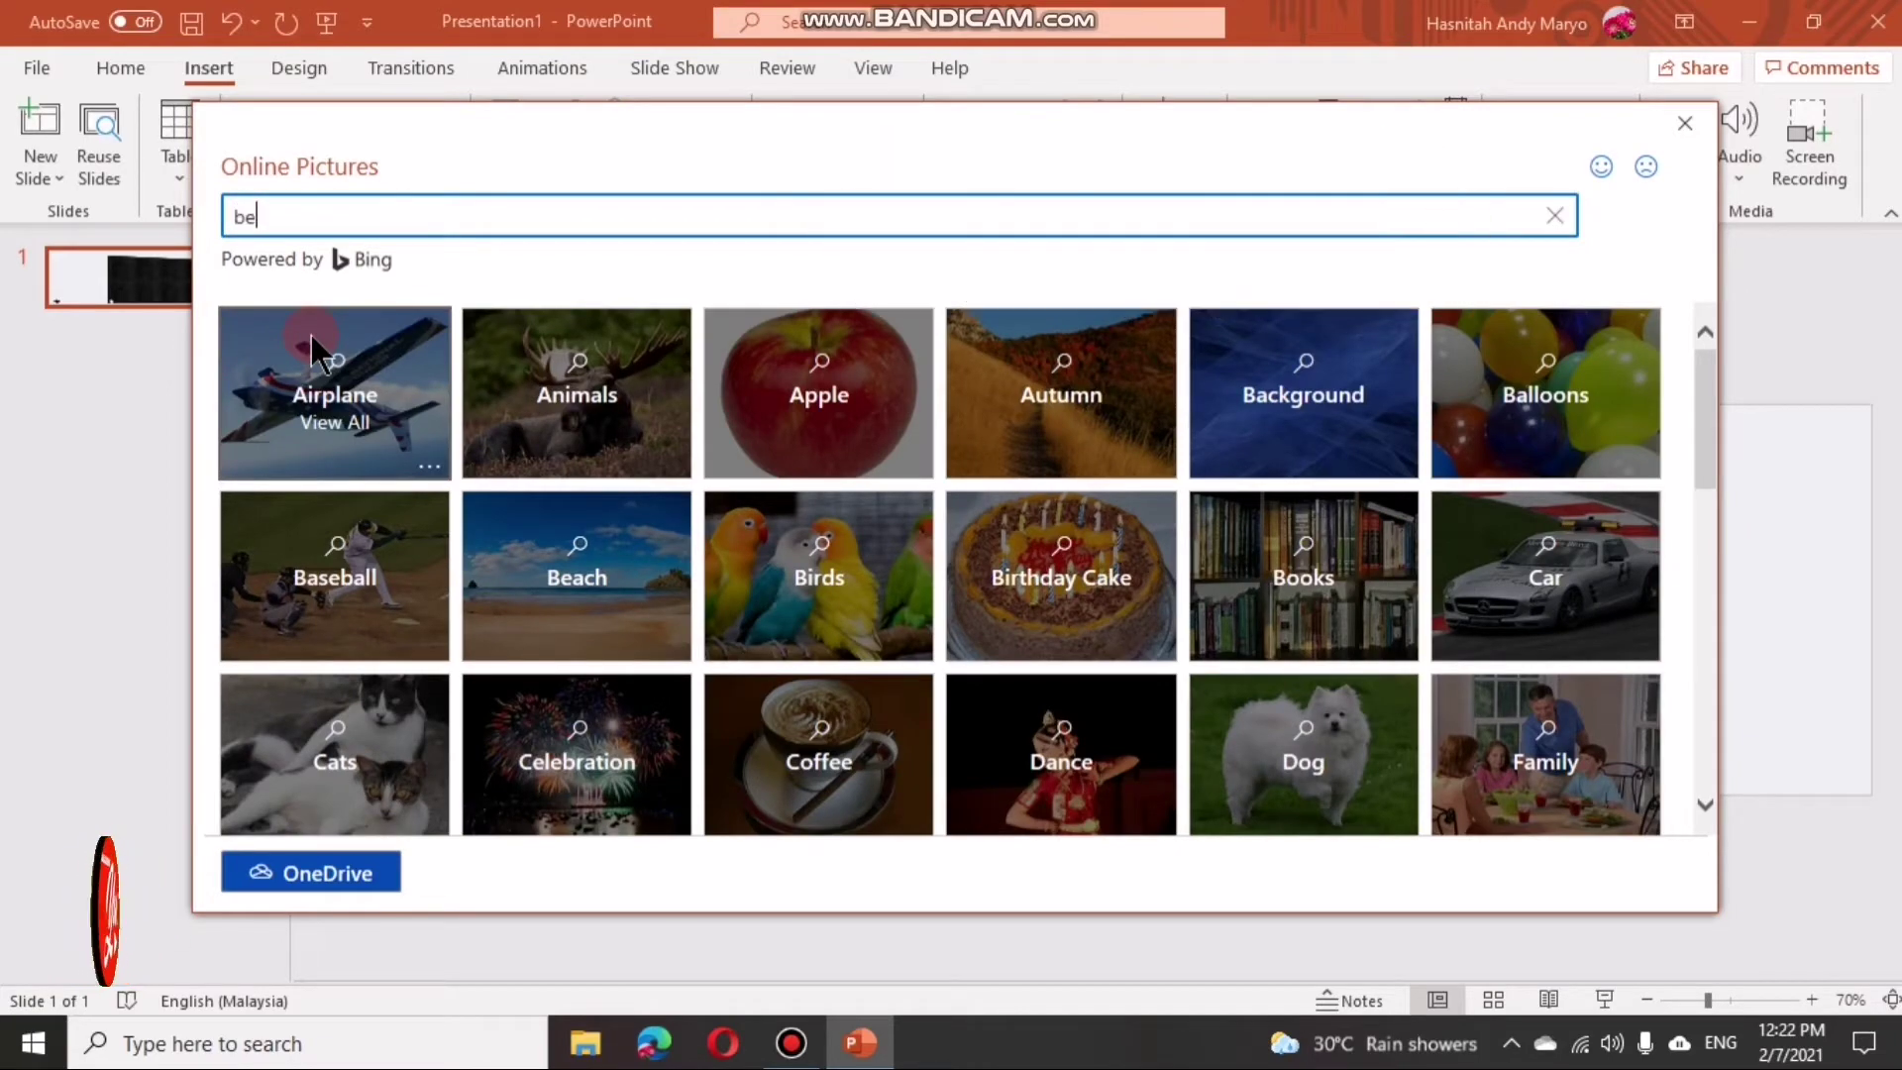
pyautogui.write('a')
pyautogui.write('ut')
pyautogui.write('if')
pyautogui.write('ul')
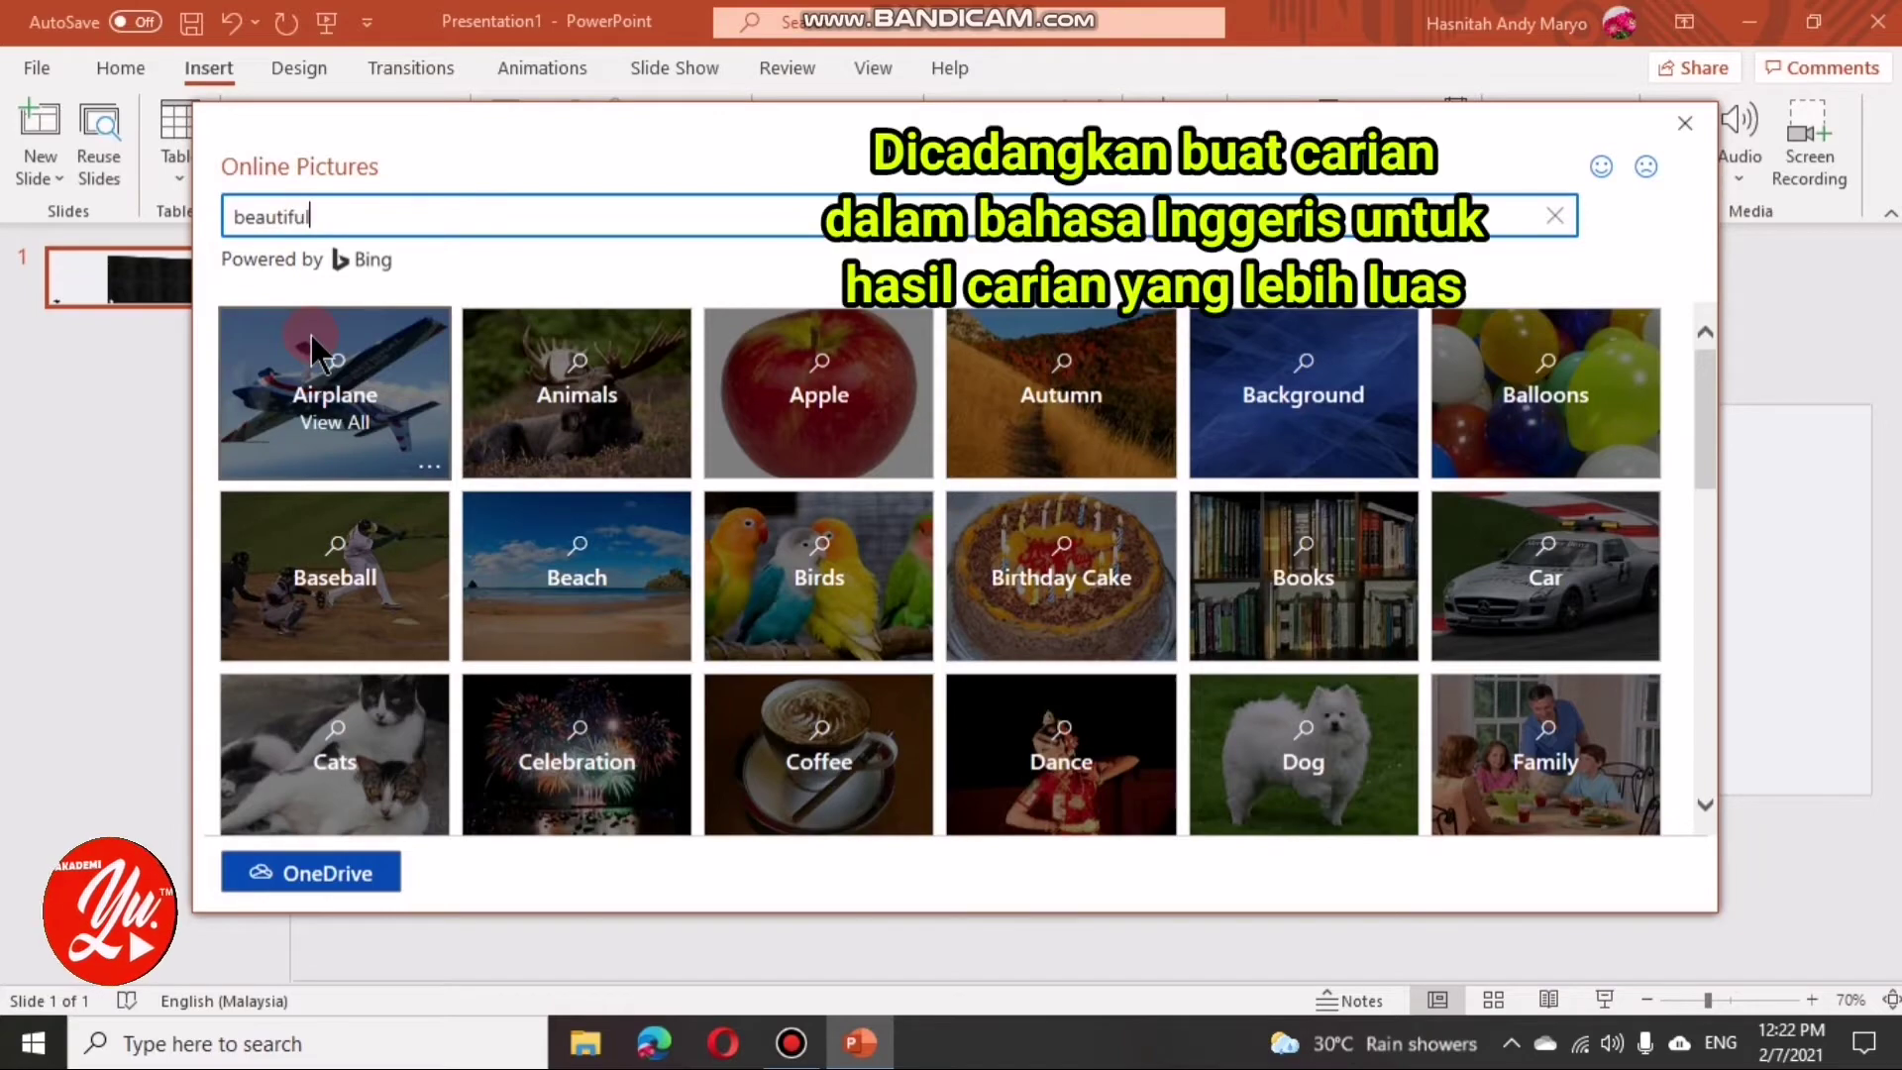
pyautogui.write(' scenary')
pyautogui.press('Return')
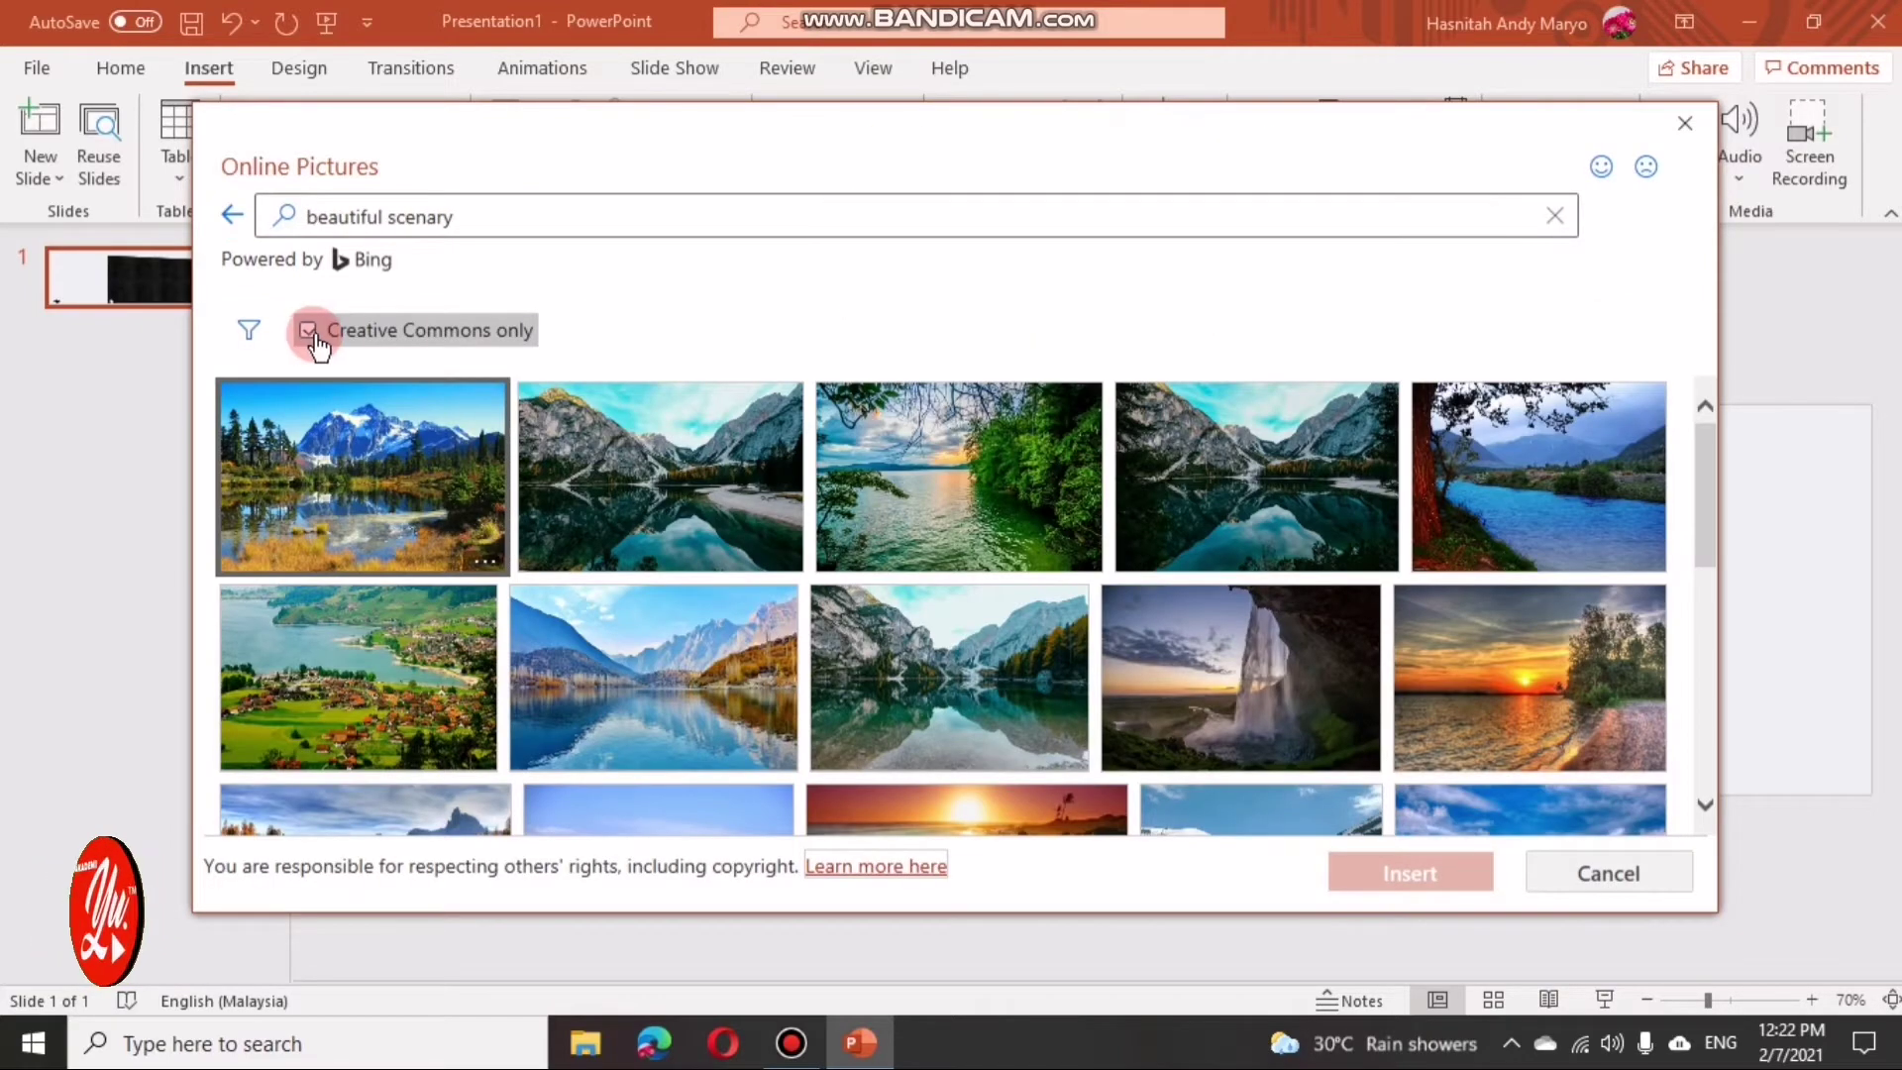
# Step: Insert the Creative Commons lake photo with the leaning tree onto the slide
pyautogui.click(816, 606)
pyautogui.scroll(-1, 815, 606)
pyautogui.scroll(-1, 816, 610)
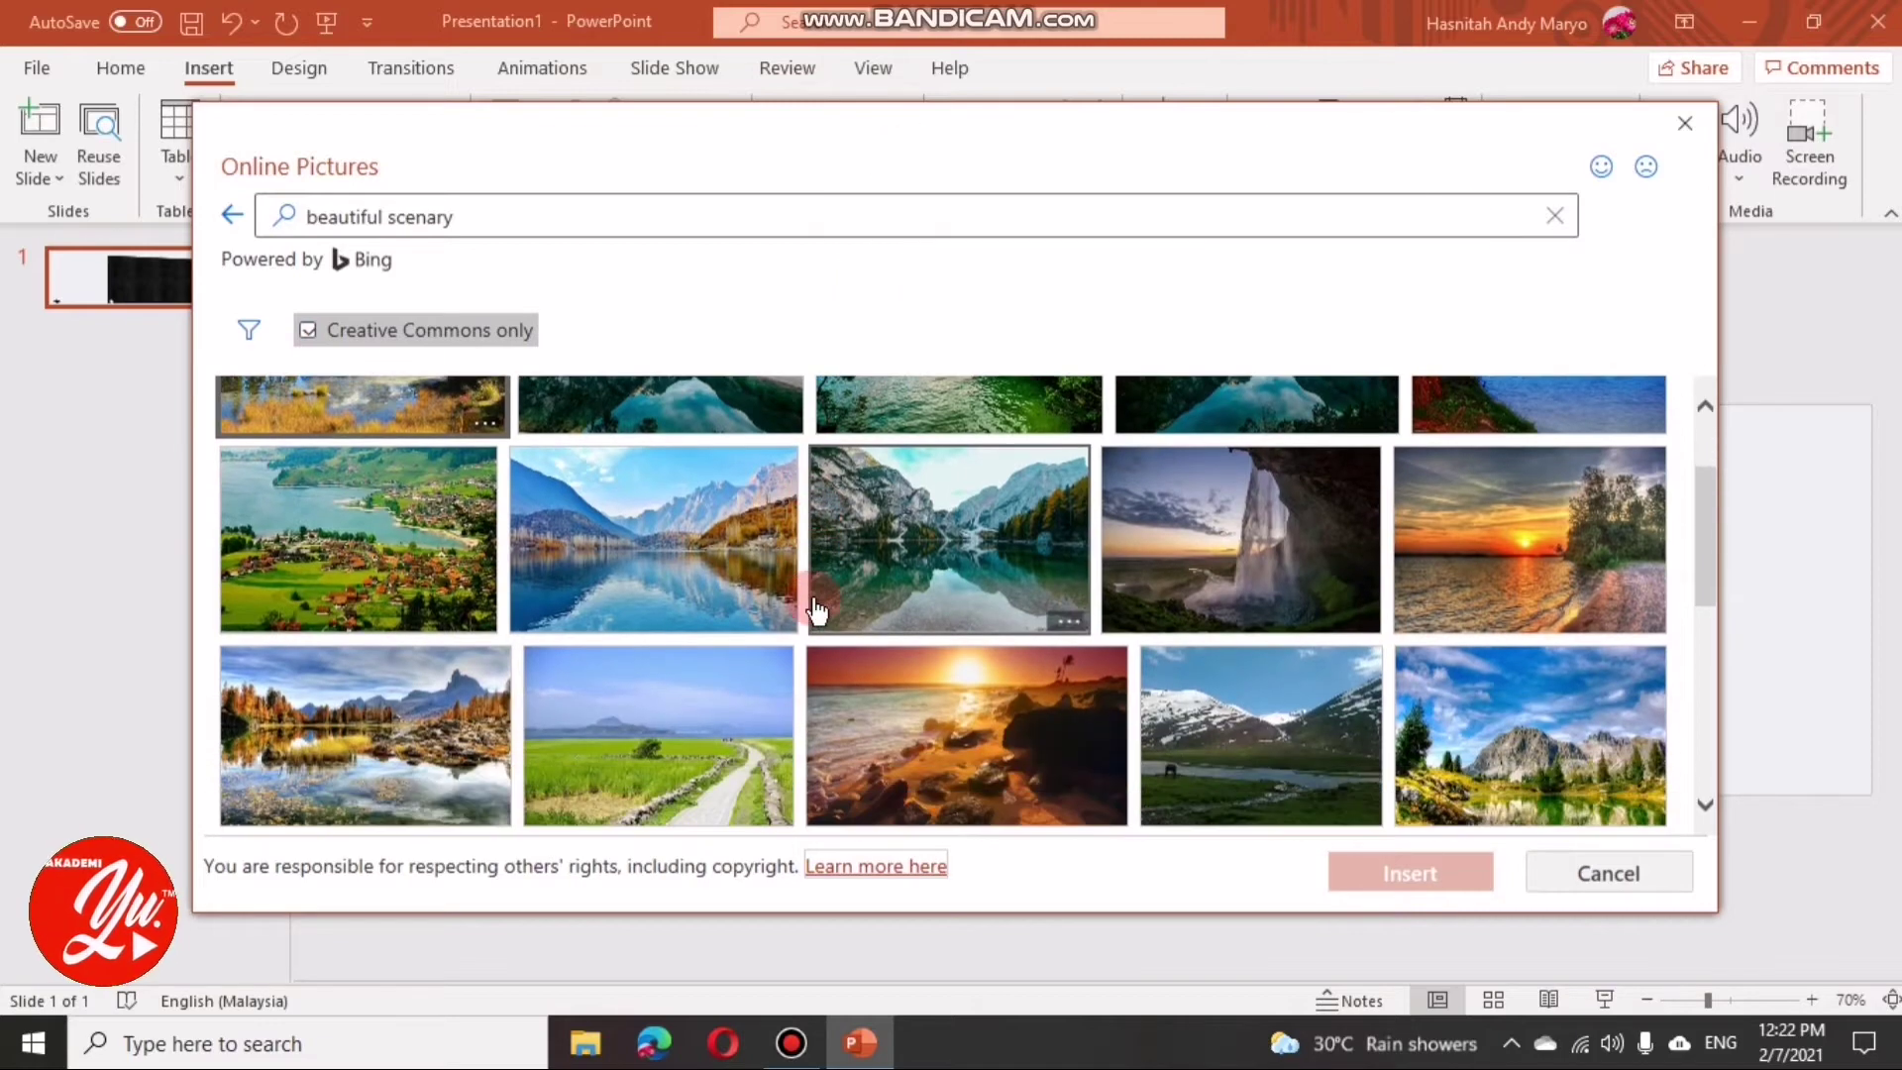
pyautogui.scroll(-1, 818, 616)
pyautogui.scroll(-1, 820, 622)
pyautogui.scroll(-1, 820, 620)
pyautogui.scroll(-1, 820, 620)
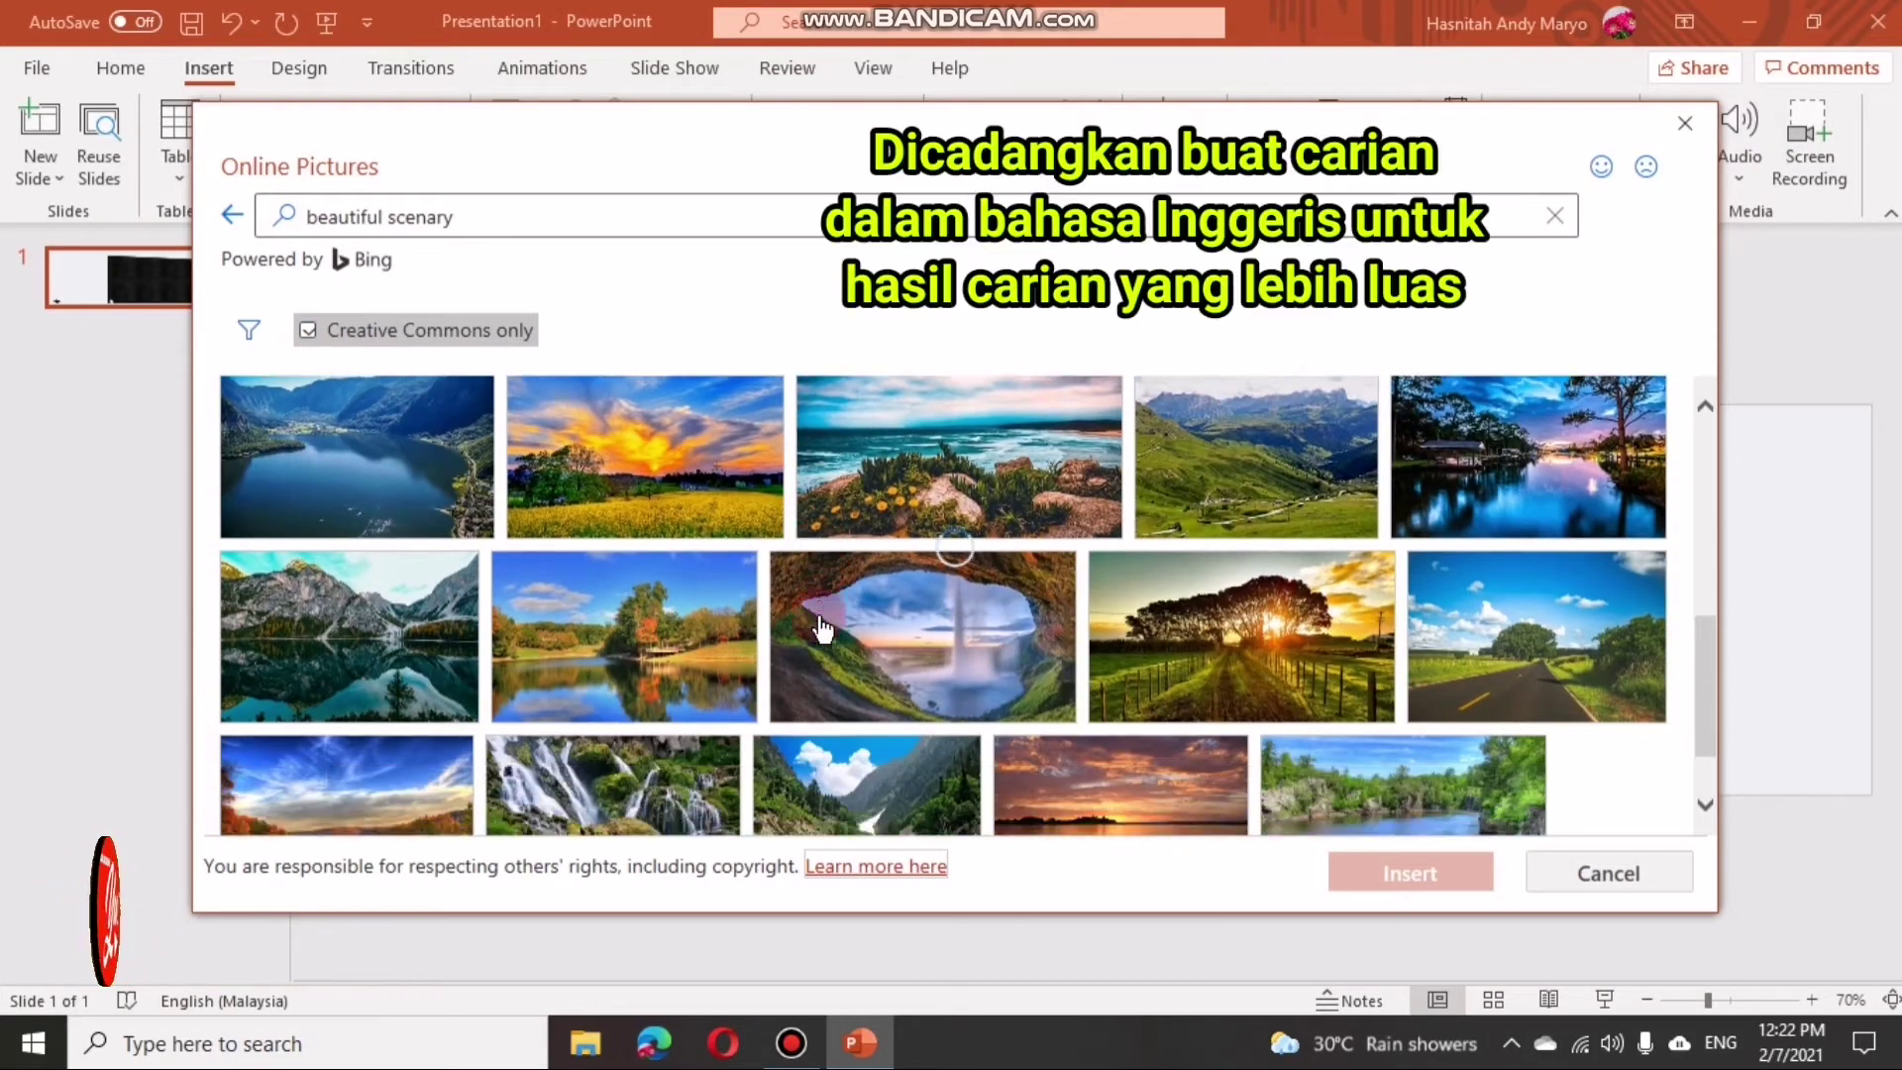
pyautogui.scroll(-1, 820, 620)
pyautogui.scroll(-1, 822, 624)
pyautogui.scroll(-1, 828, 634)
pyautogui.scroll(-1, 828, 634)
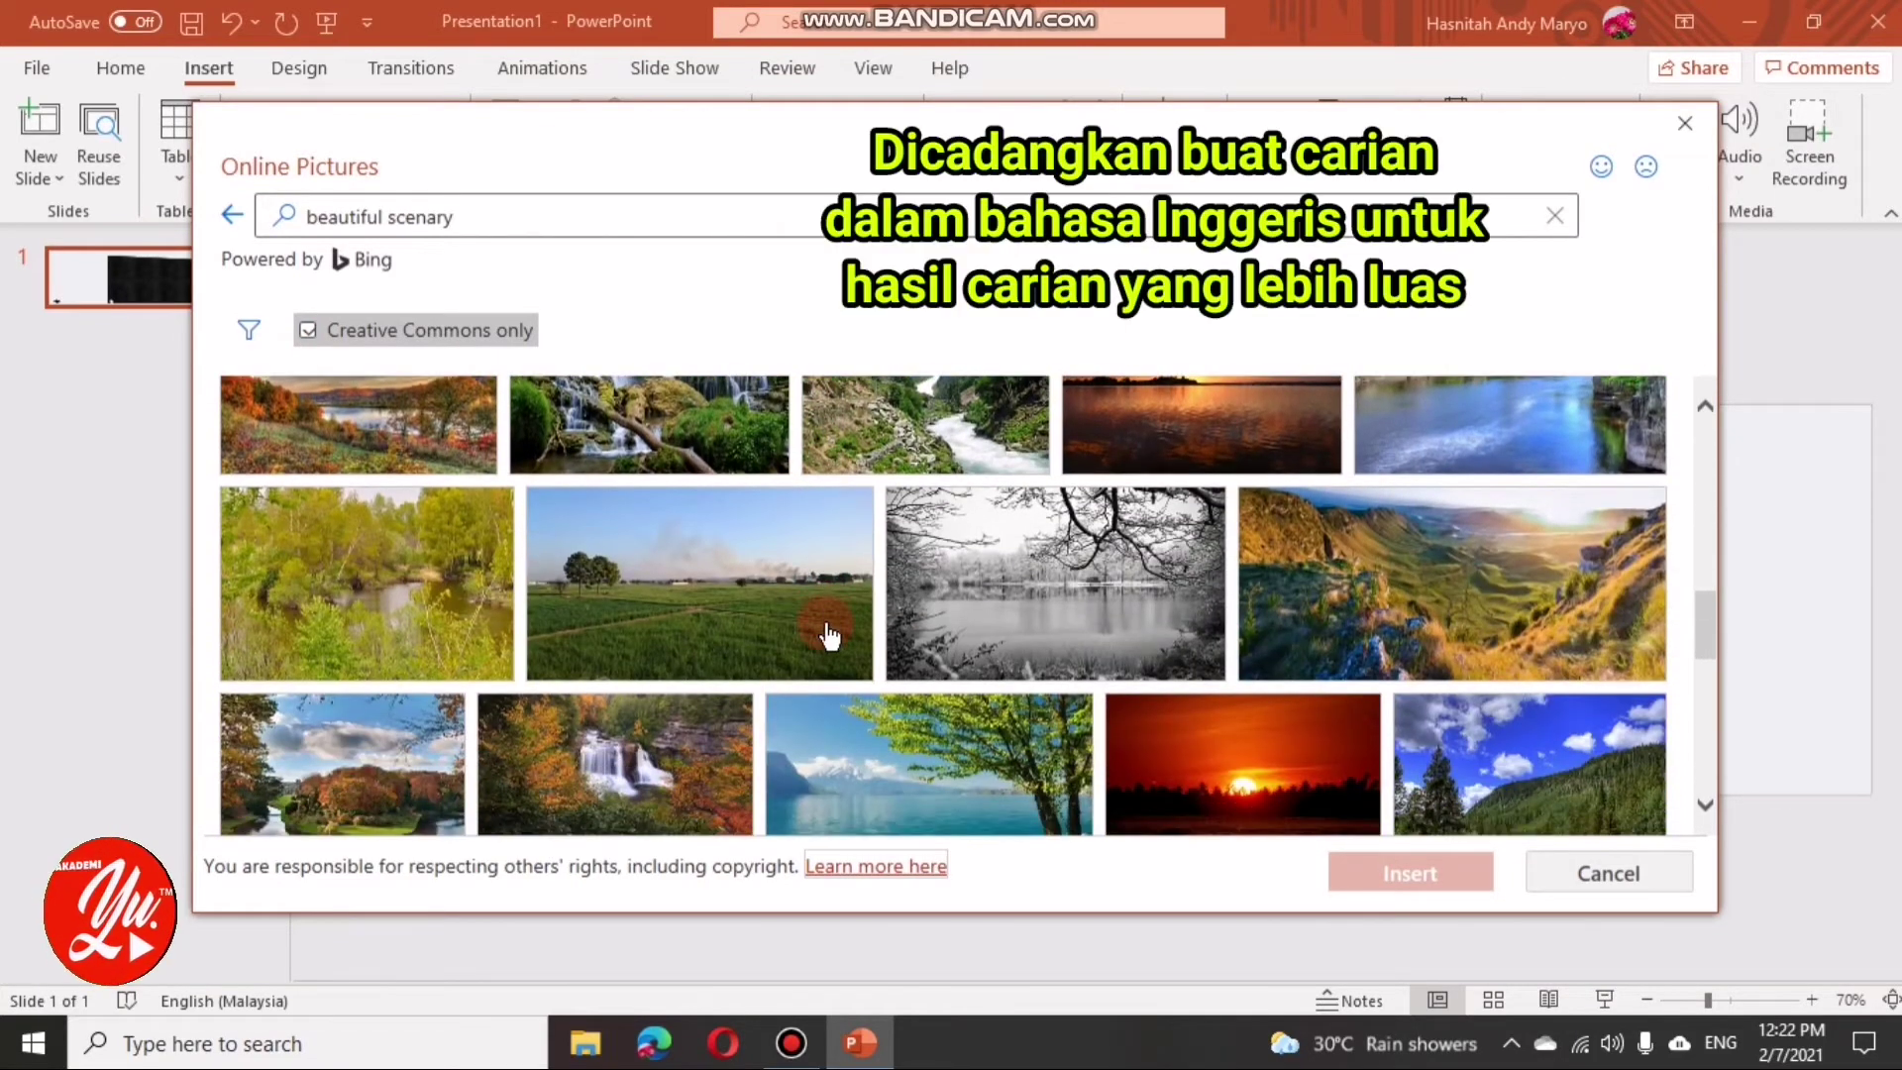
pyautogui.scroll(-1, 828, 634)
pyautogui.scroll(-1, 828, 634)
pyautogui.click(828, 634)
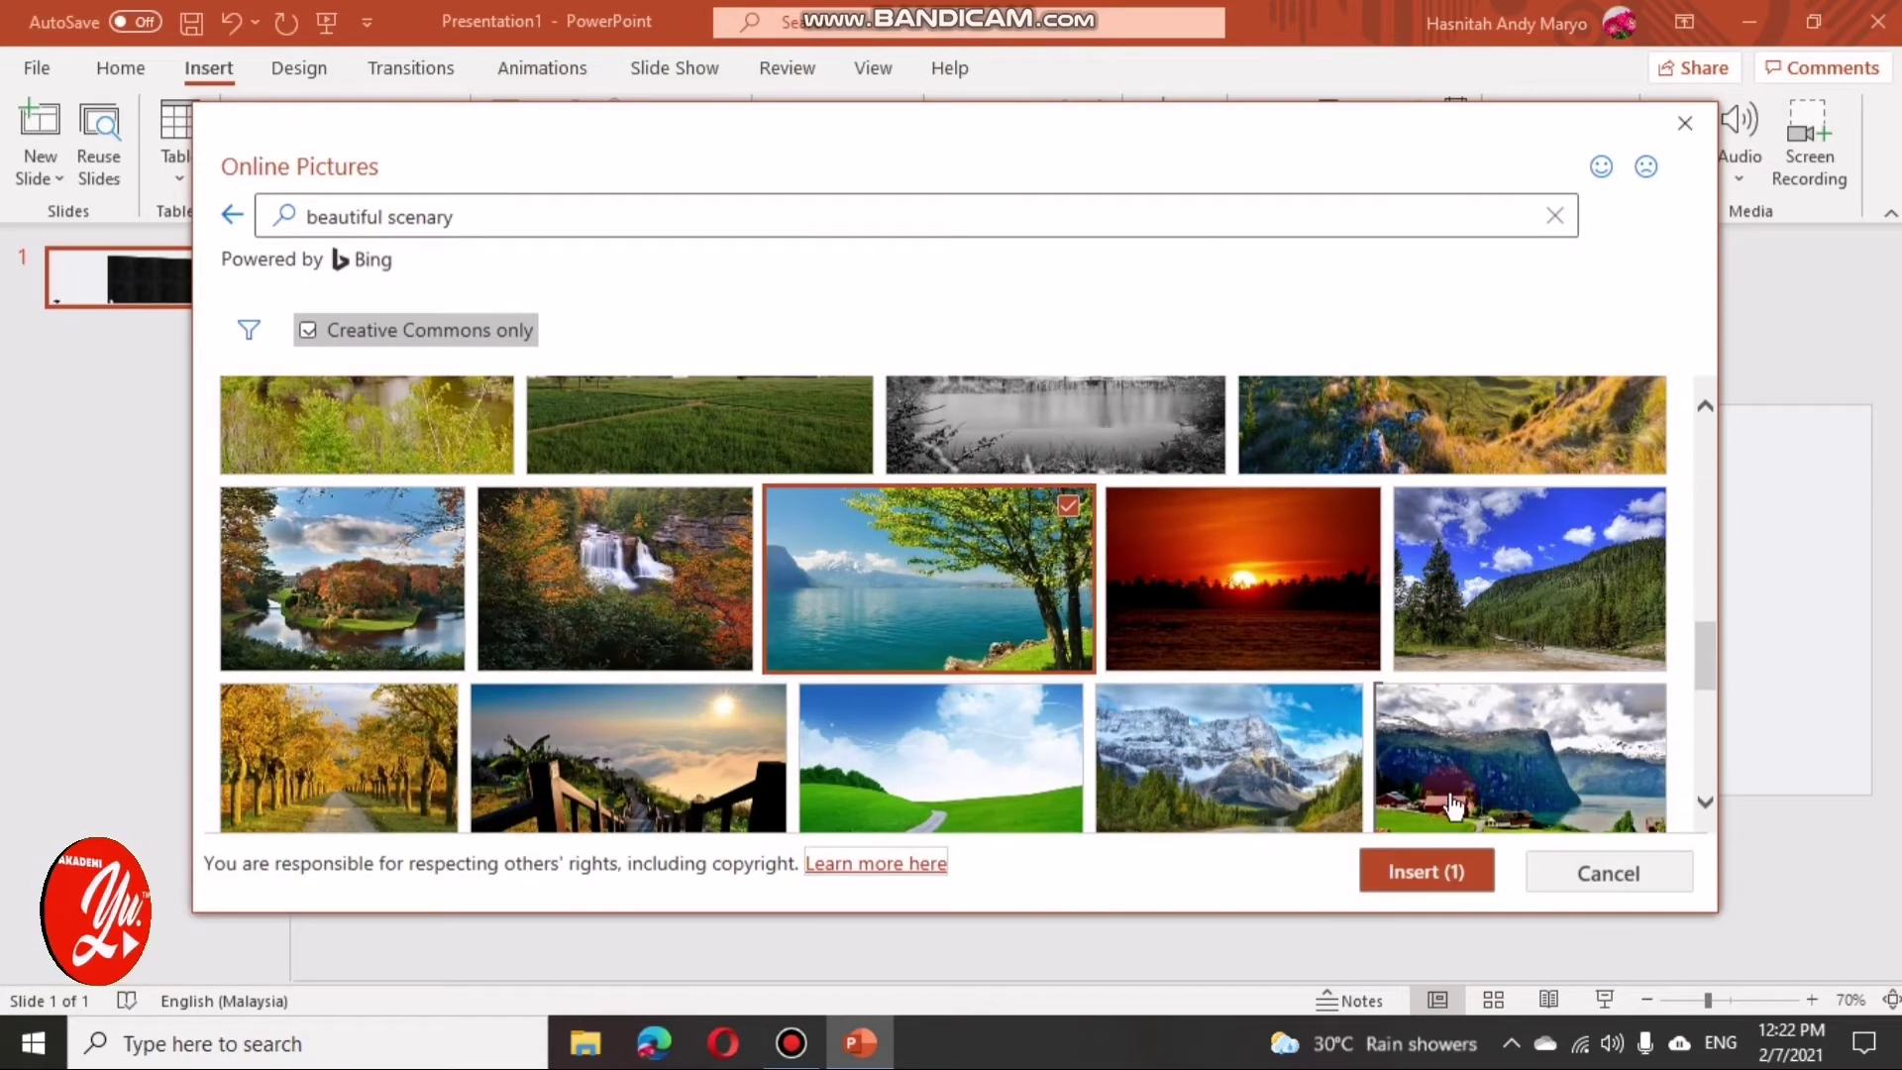
pyautogui.click(1428, 870)
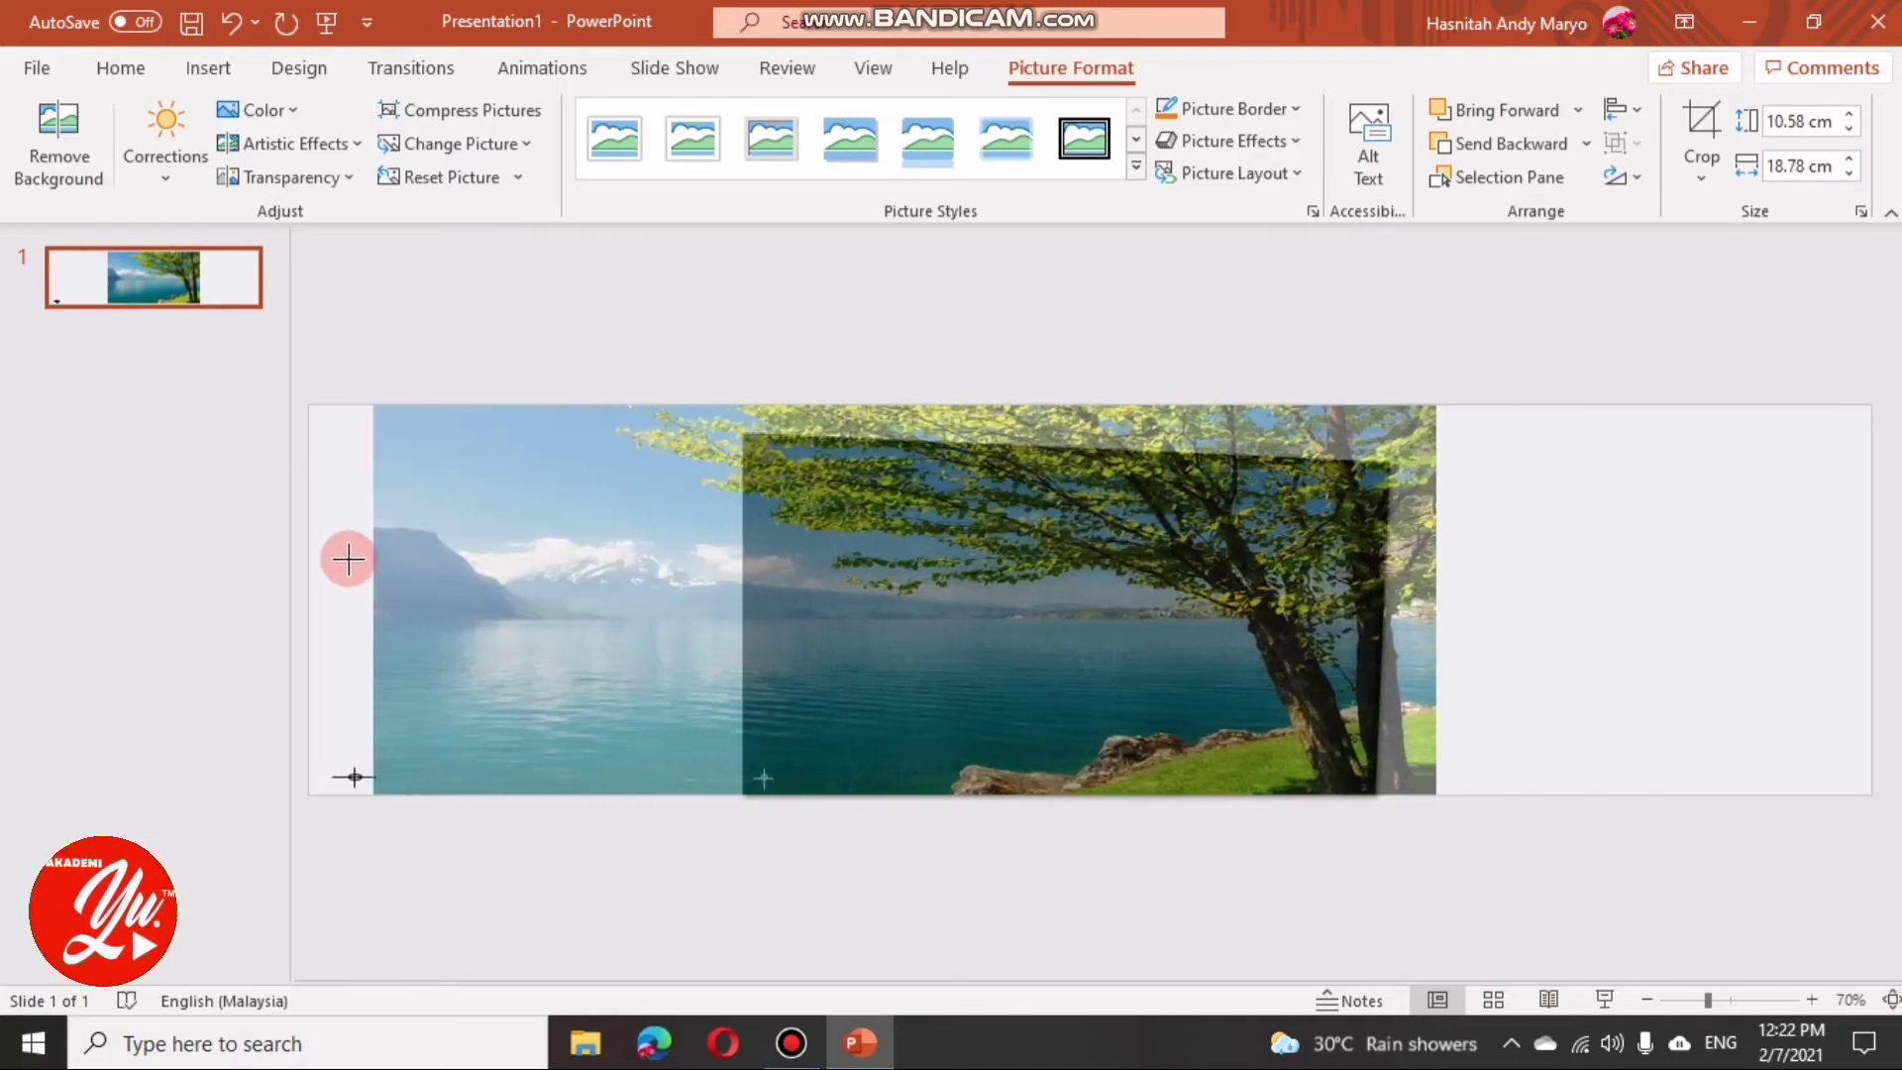
# Step: Stretch the lake photo's left and right sides out to the slide edges
pyautogui.moveTo(722, 602); pyautogui.dragTo(309, 601)
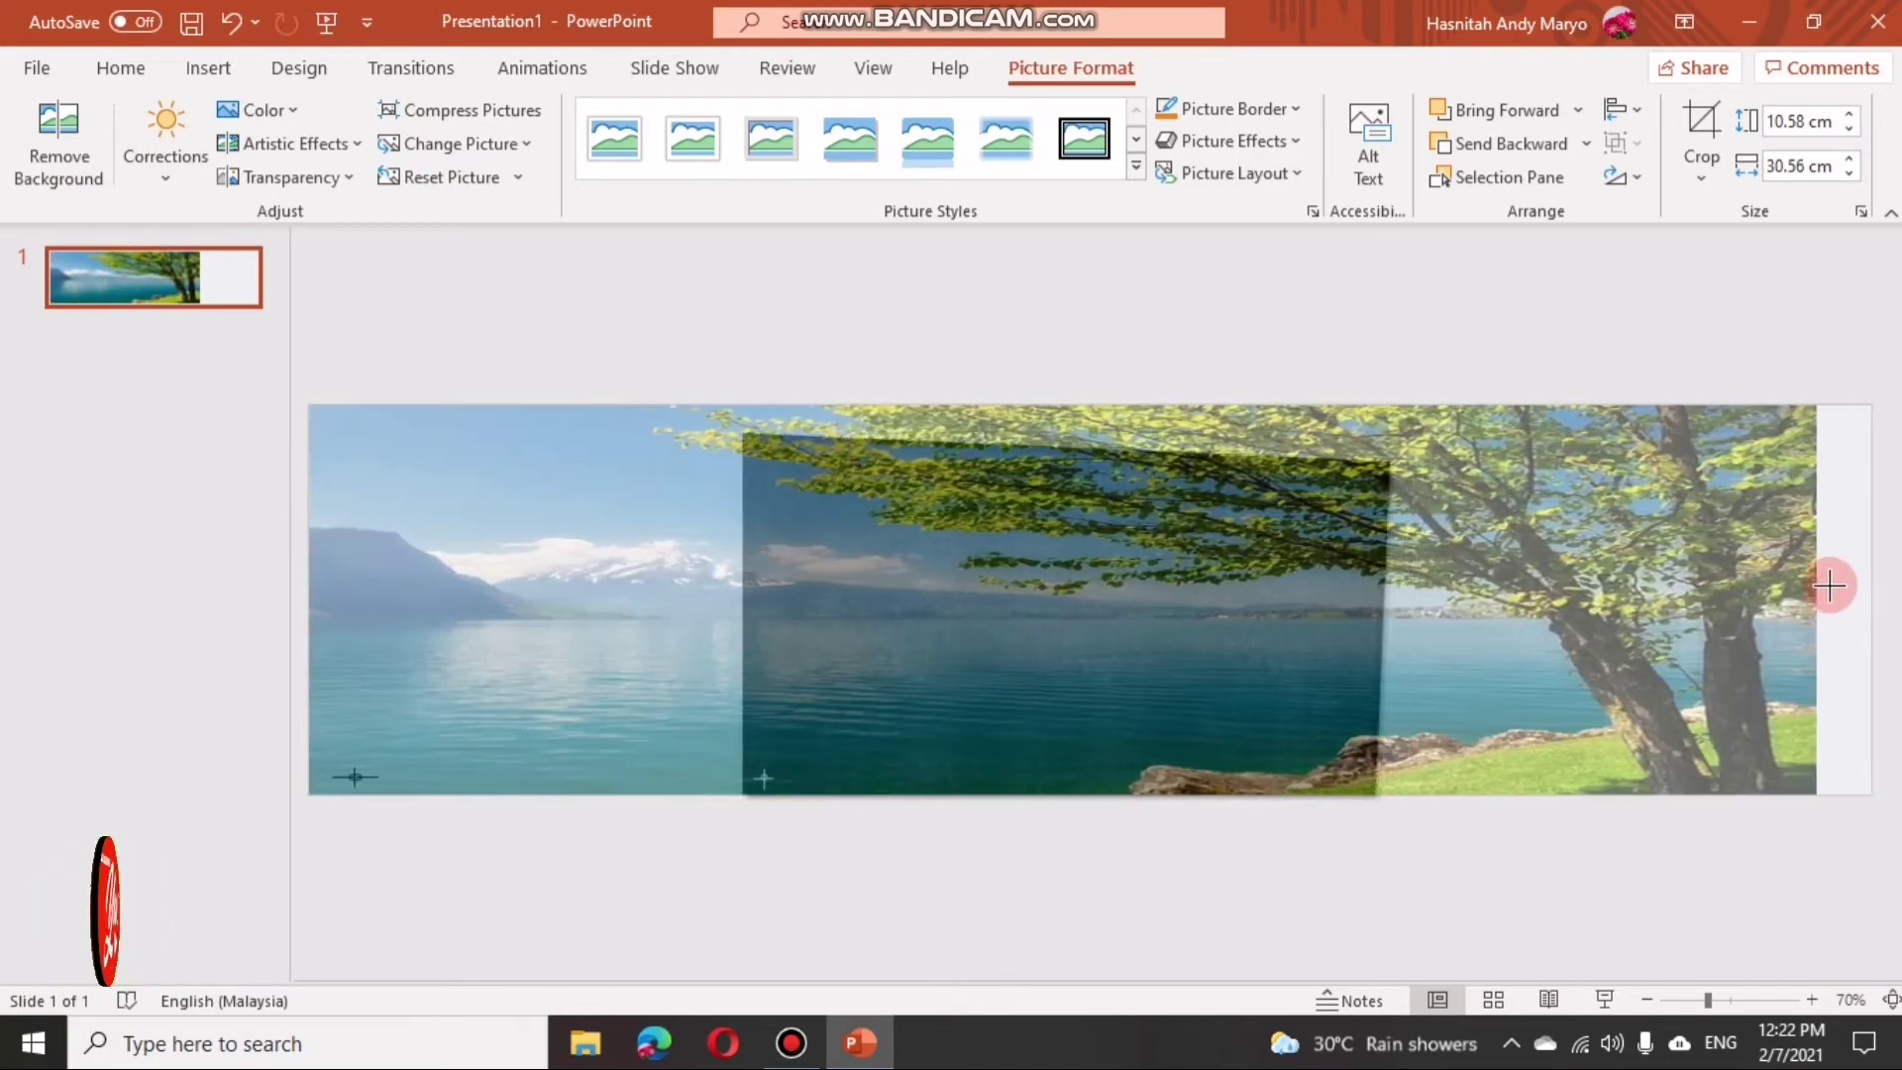
pyautogui.moveTo(1442, 601); pyautogui.dragTo(1871, 601)
pyautogui.click(1239, 896)
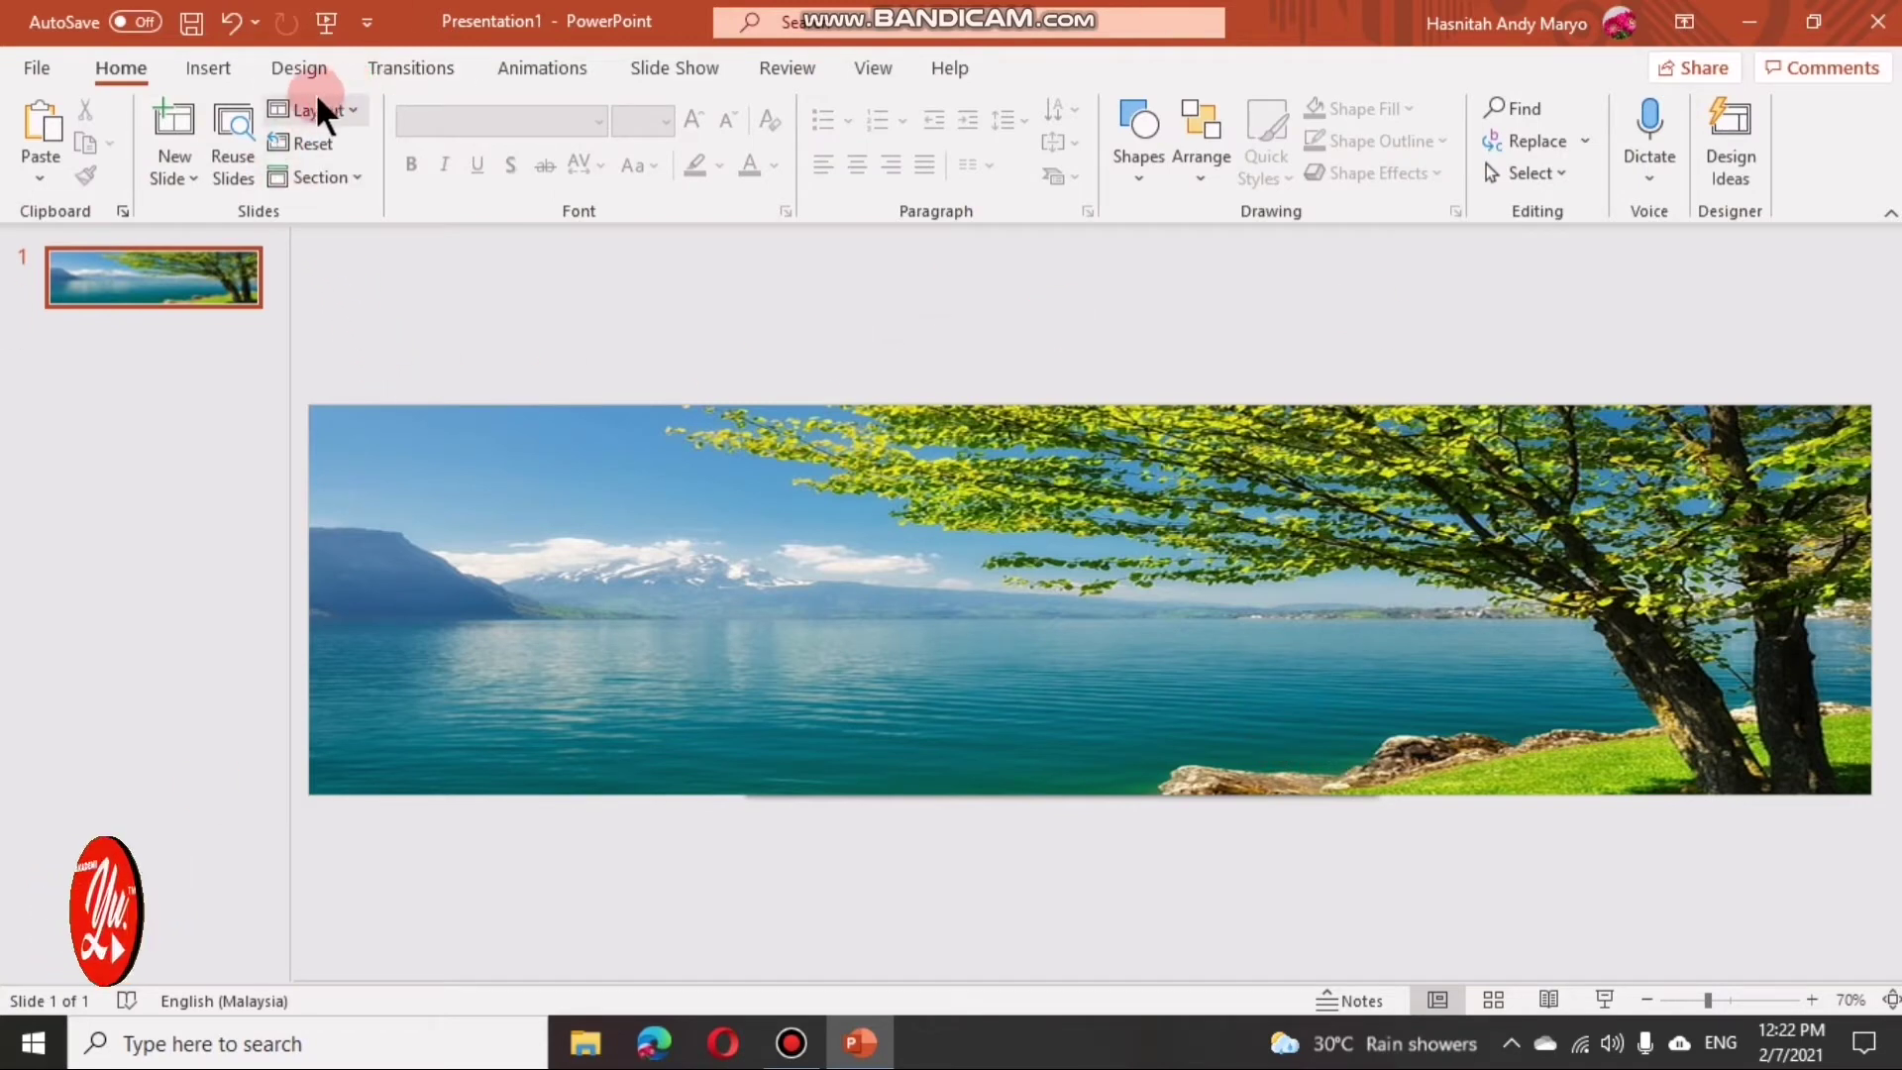
pyautogui.click(209, 69)
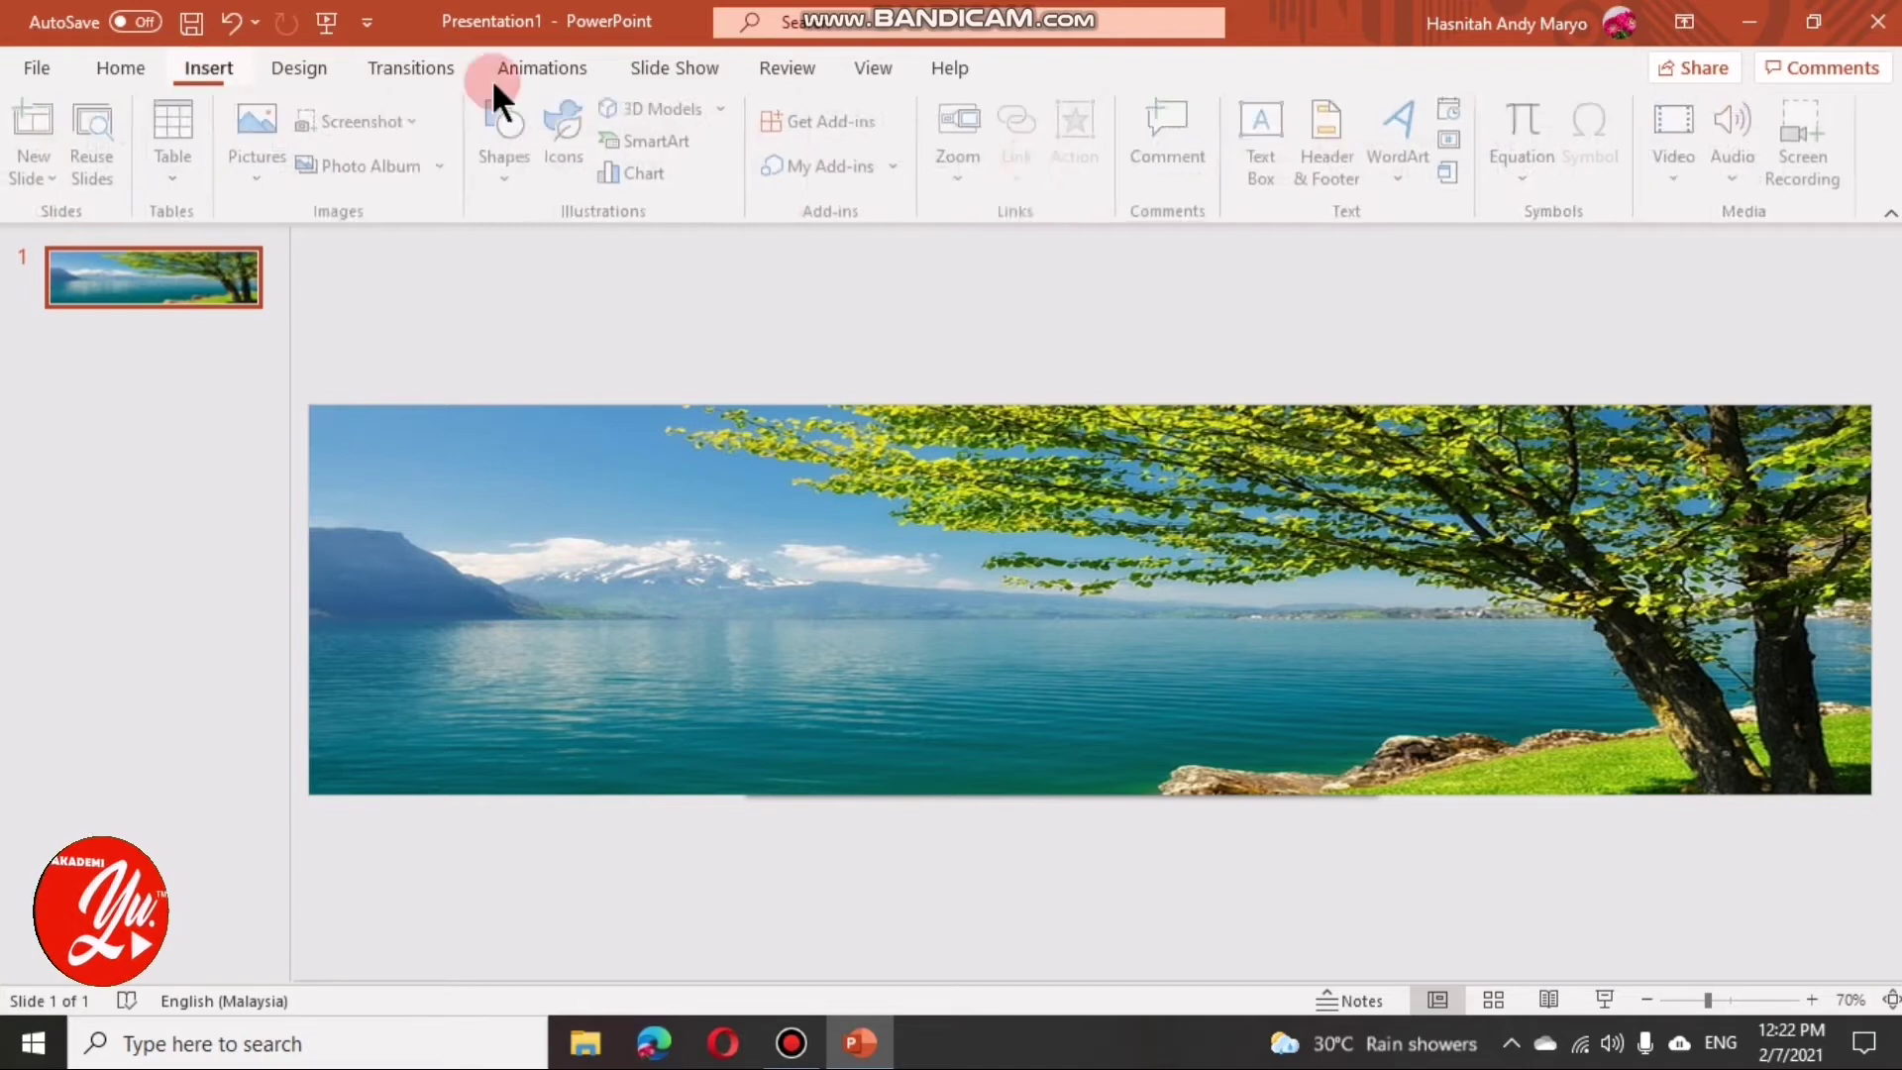
# Step: Add a text box over the upper-left sky reading 'KELAS PDPR CIKGU' with the teacher's and school names
pyautogui.click(413, 490)
pyautogui.click(209, 67)
pyautogui.click(1266, 158)
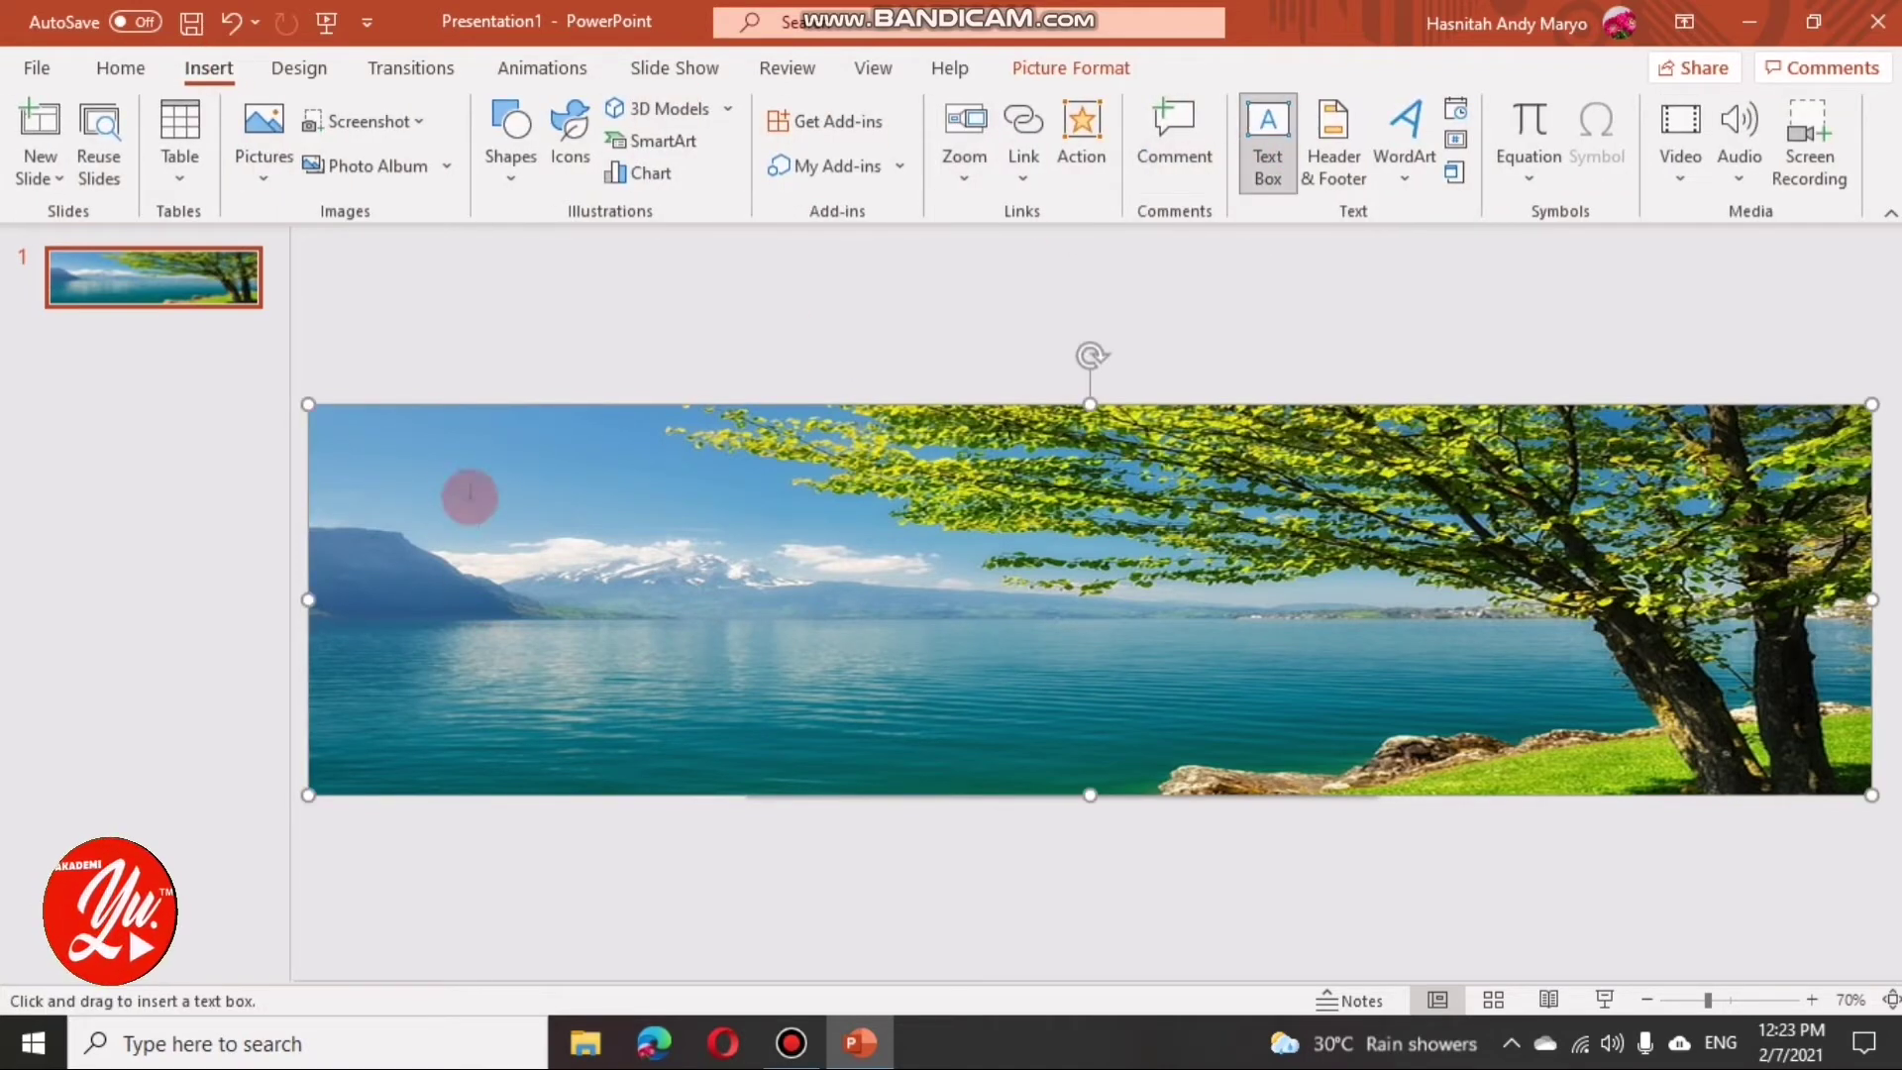
pyautogui.moveTo(433, 477); pyautogui.dragTo(971, 582)
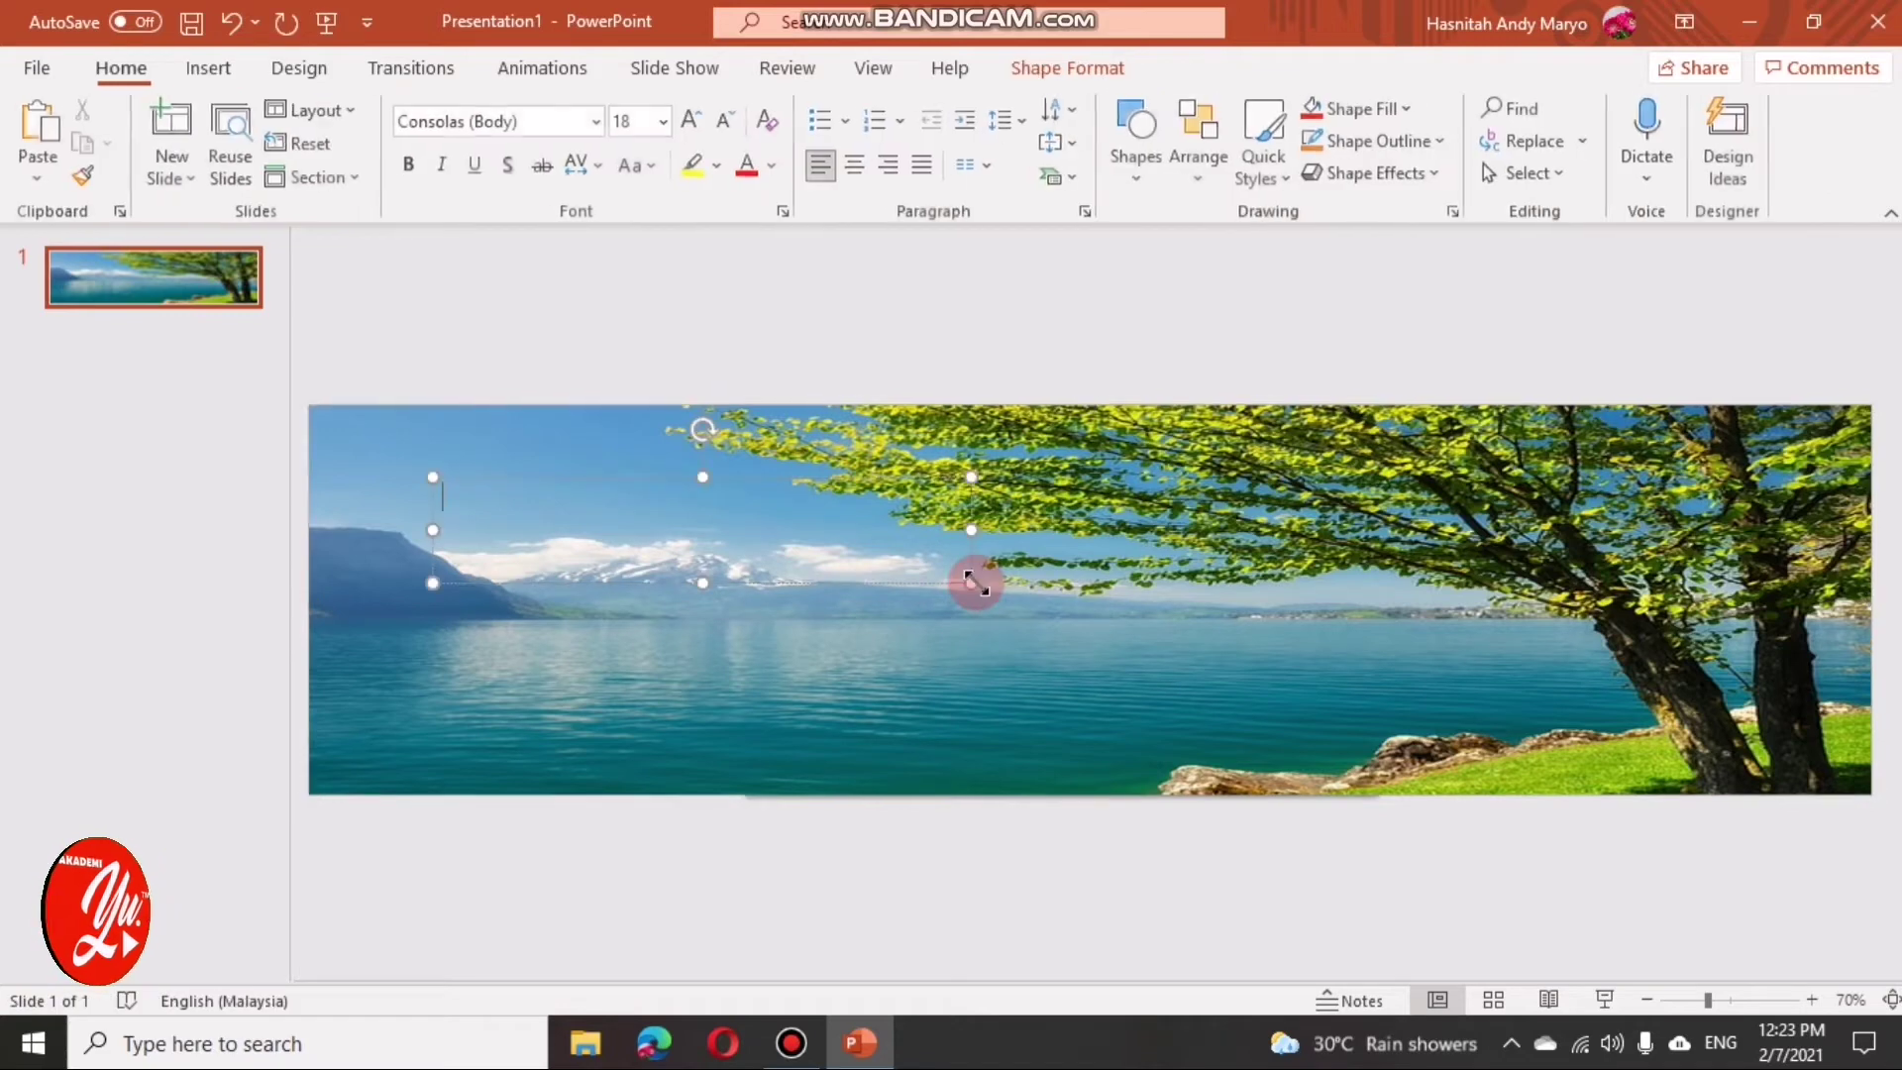
pyautogui.write('KELAS PDPR CIKGU HASNITAH')
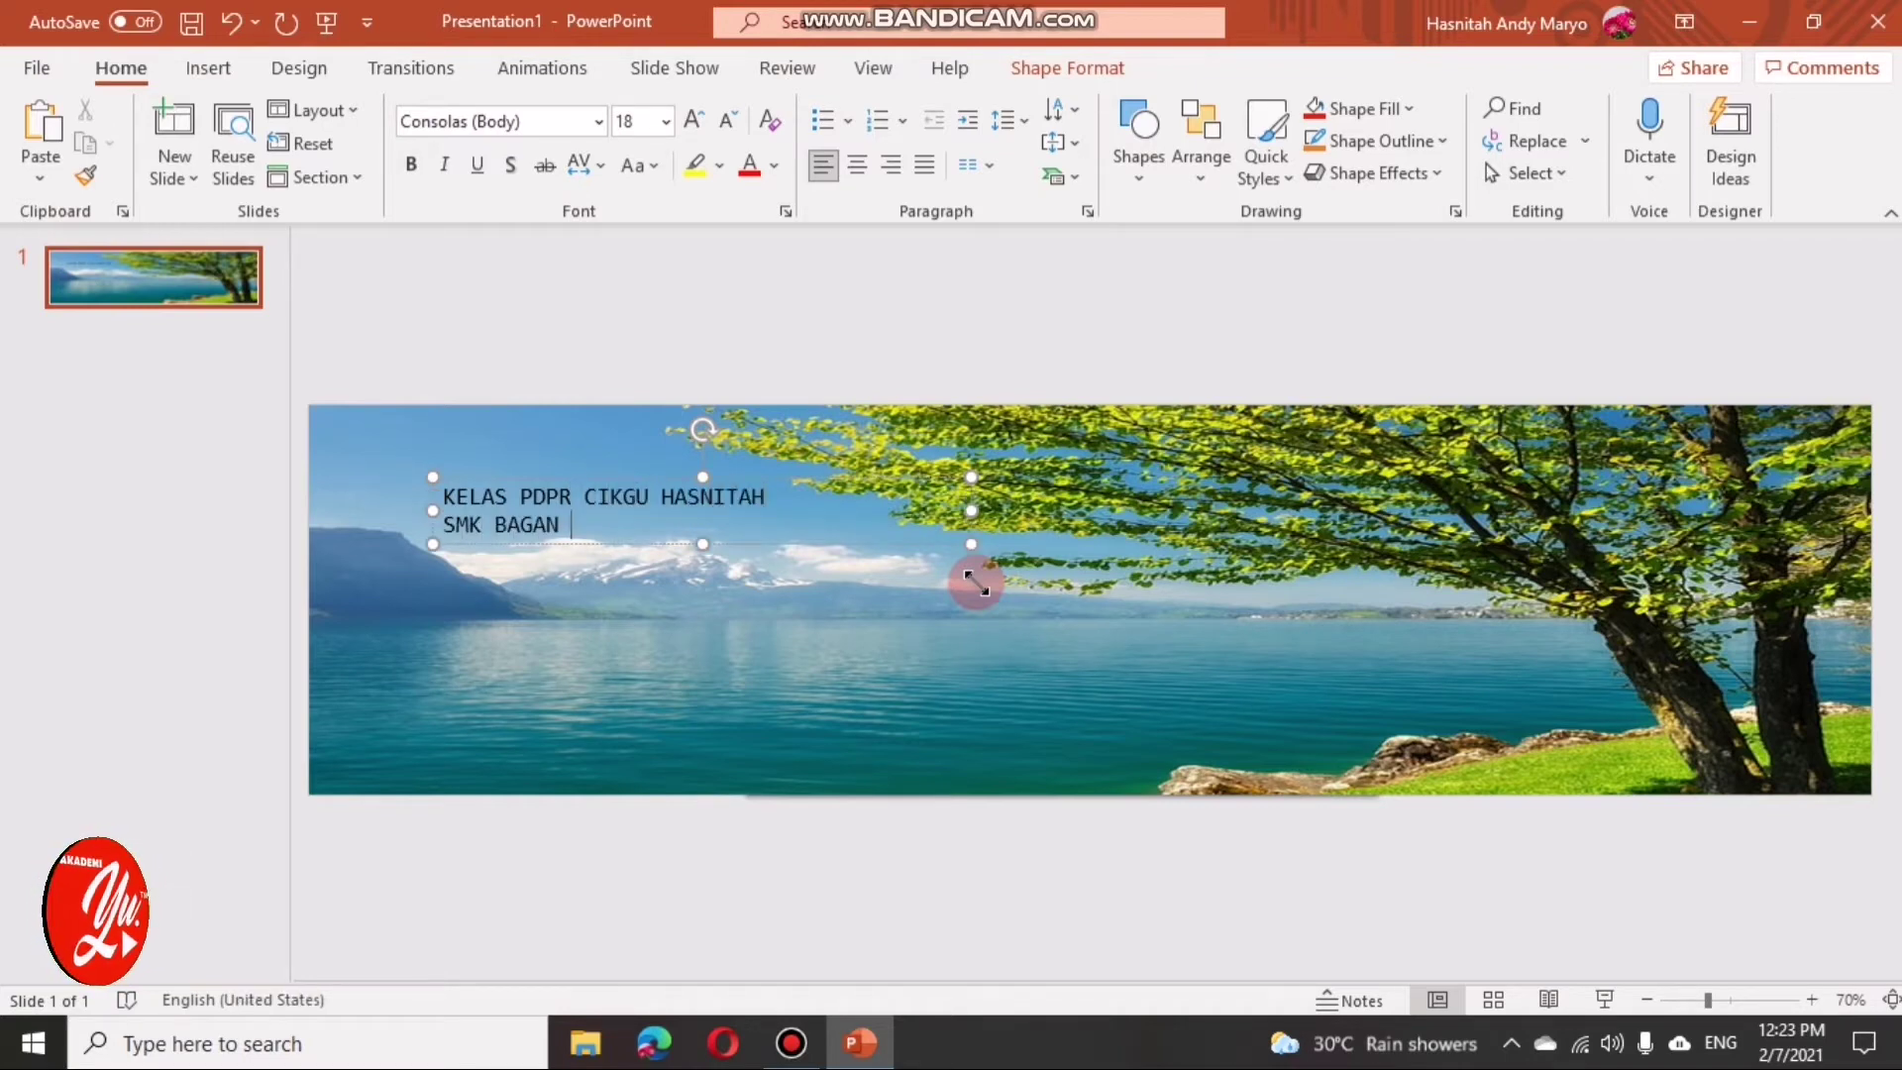
pyautogui.write('JAYA')
pyautogui.click(909, 925)
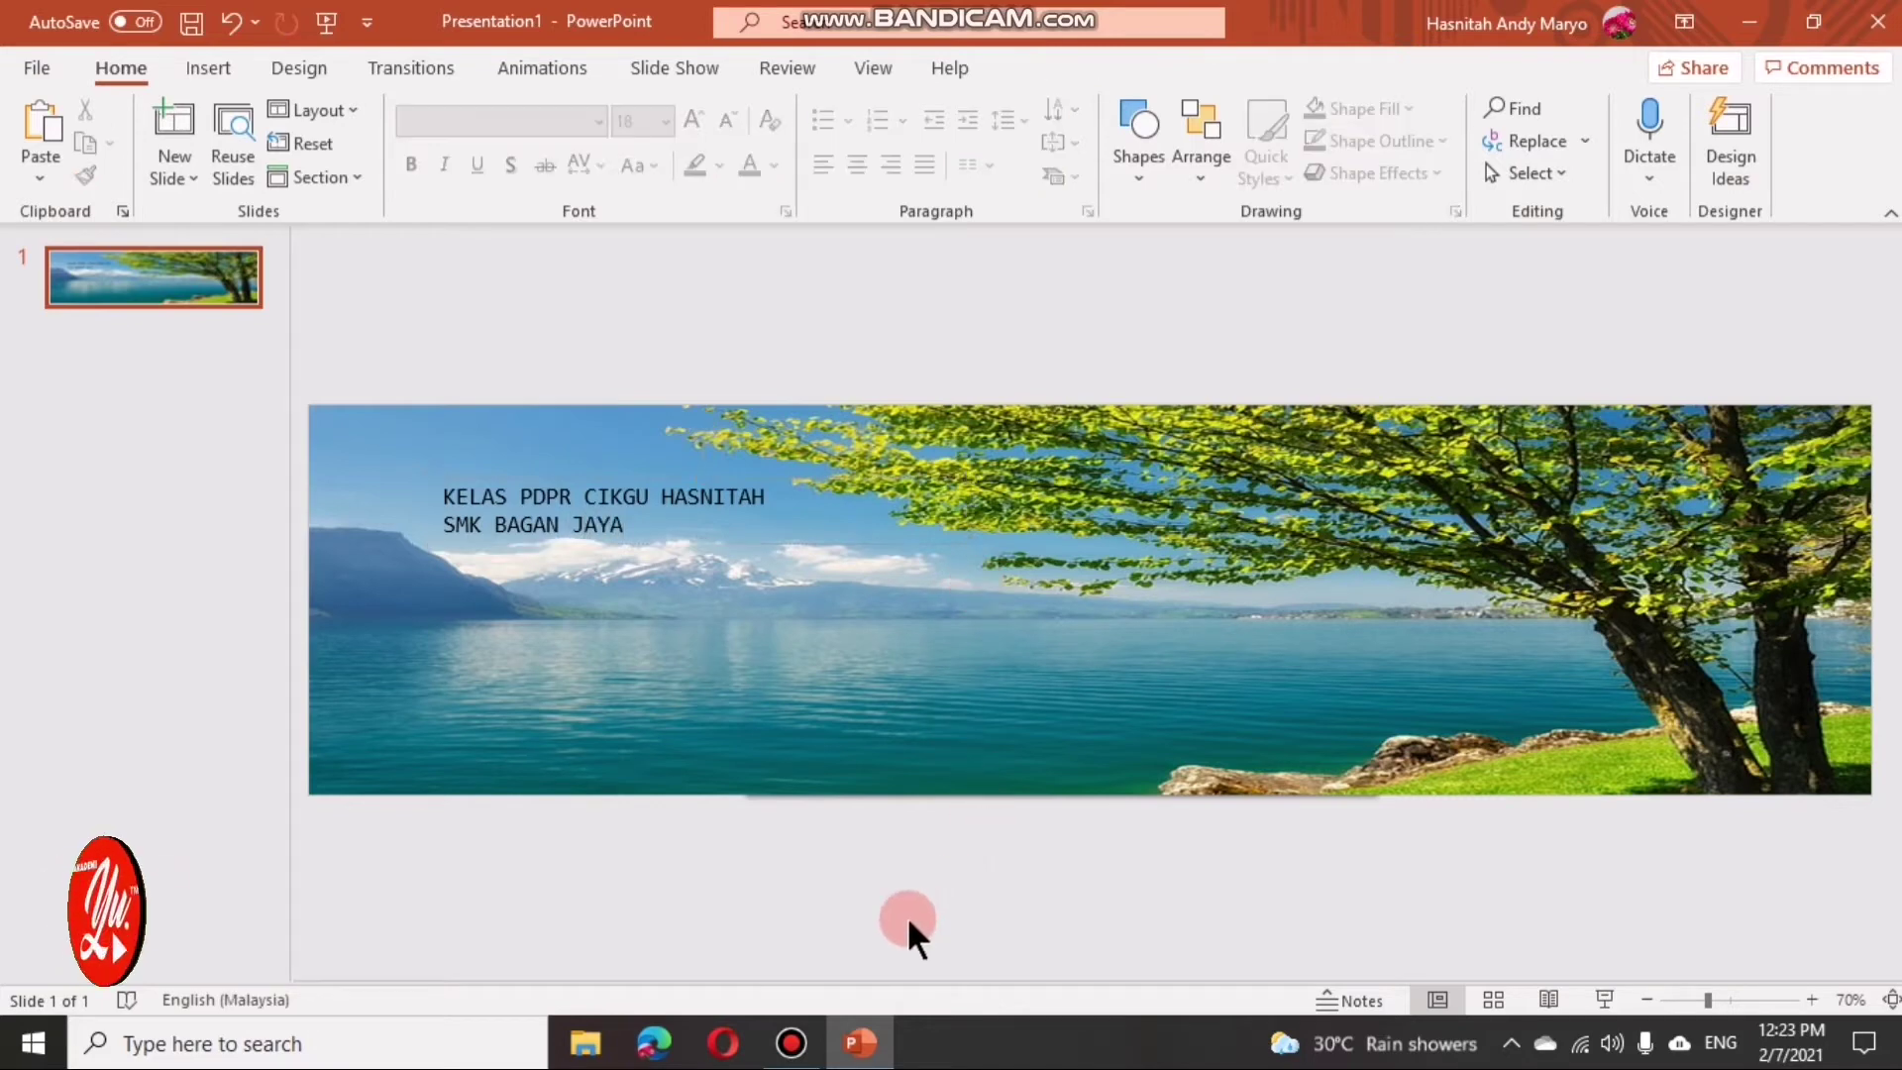
pyautogui.click(607, 503)
pyautogui.moveTo(628, 535); pyautogui.dragTo(406, 483)
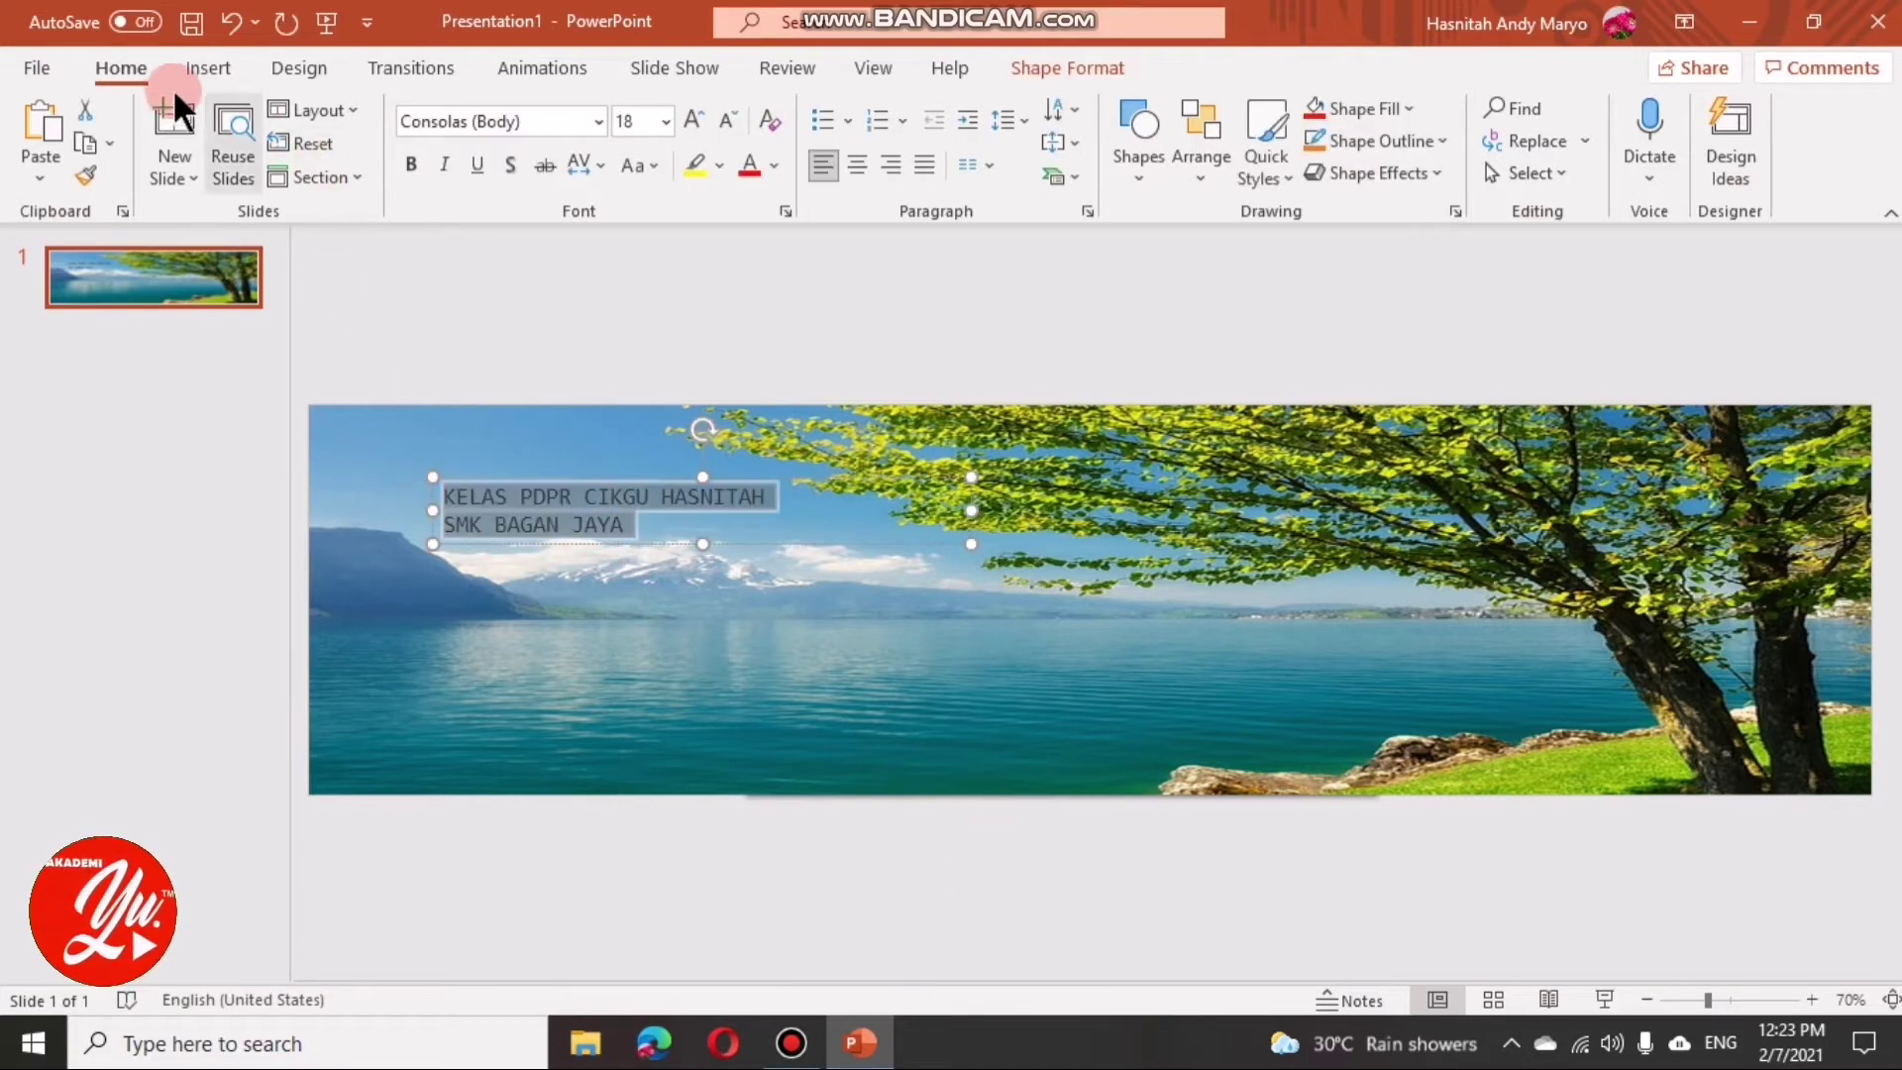
# Step: Change the title font to Curlz MT, then Cavolini, and widen the text box
pyautogui.click(597, 121)
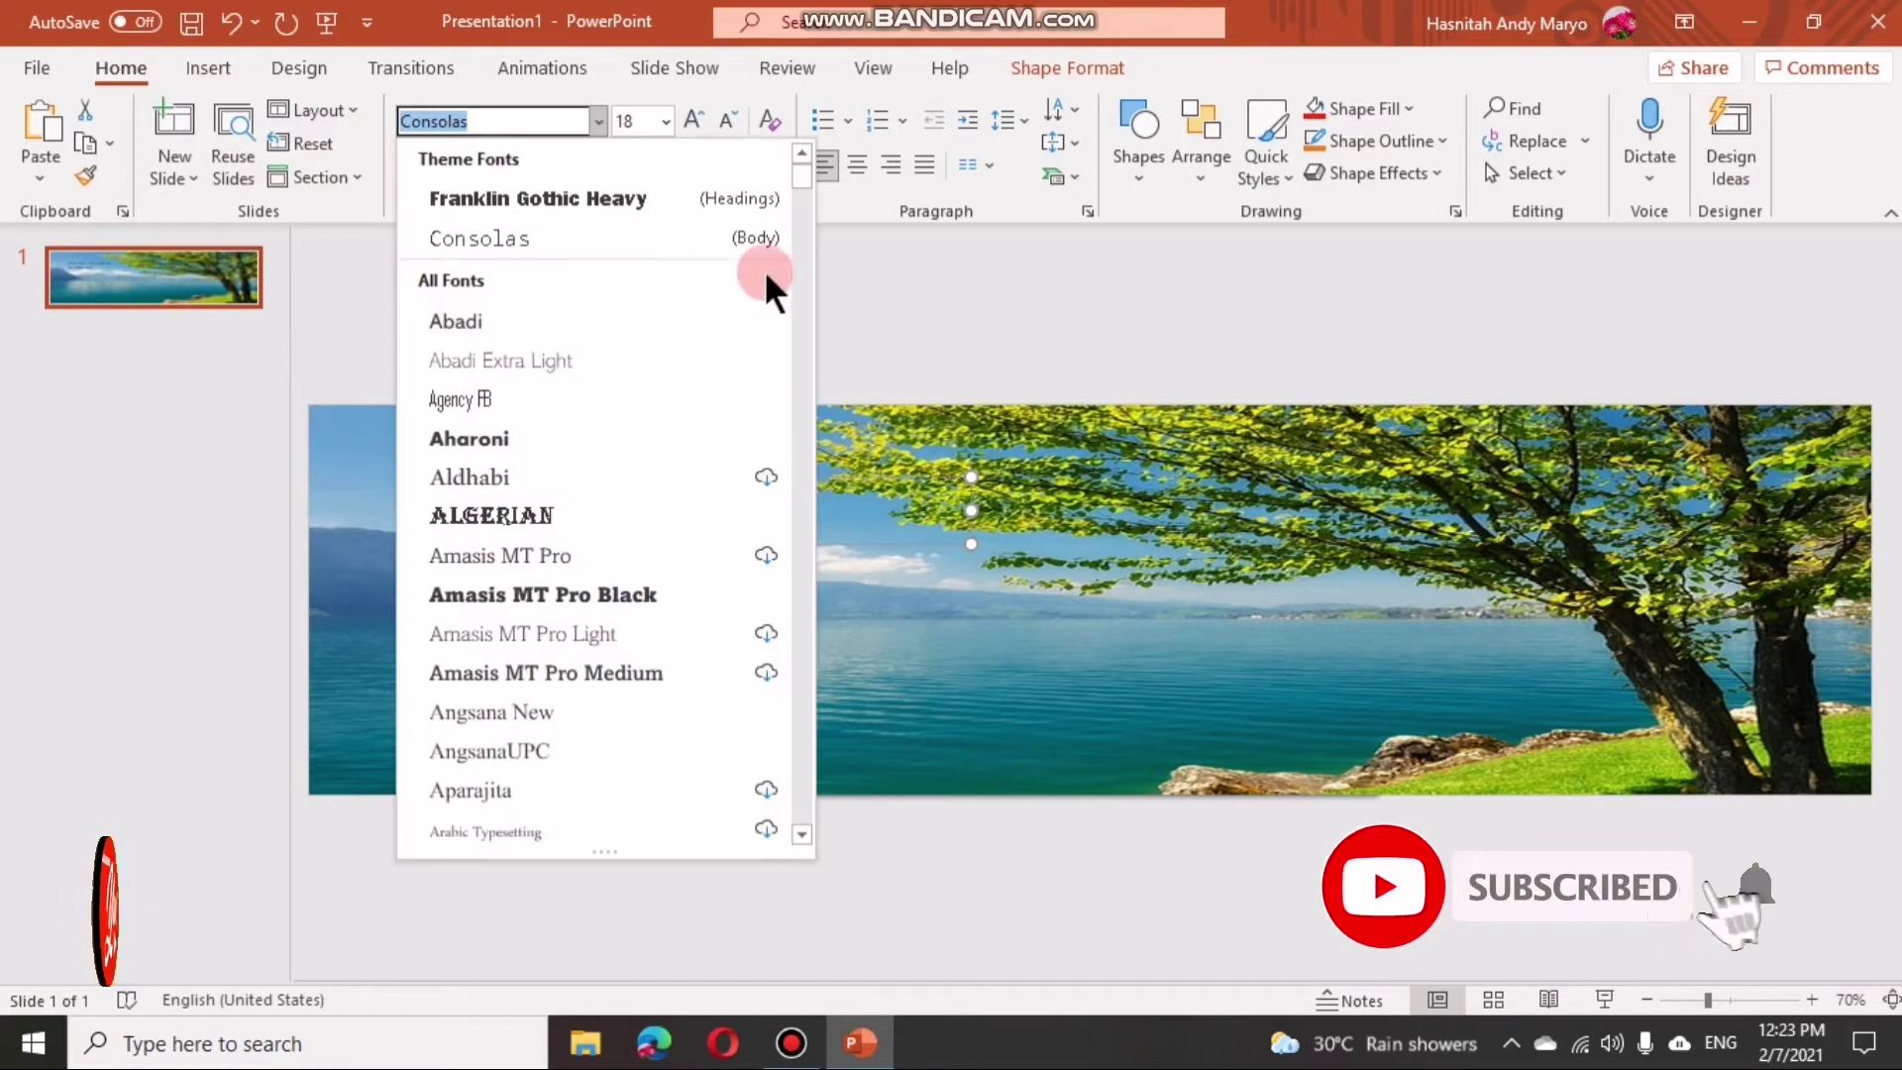
pyautogui.click(803, 175)
pyautogui.moveTo(794, 175); pyautogui.dragTo(815, 289)
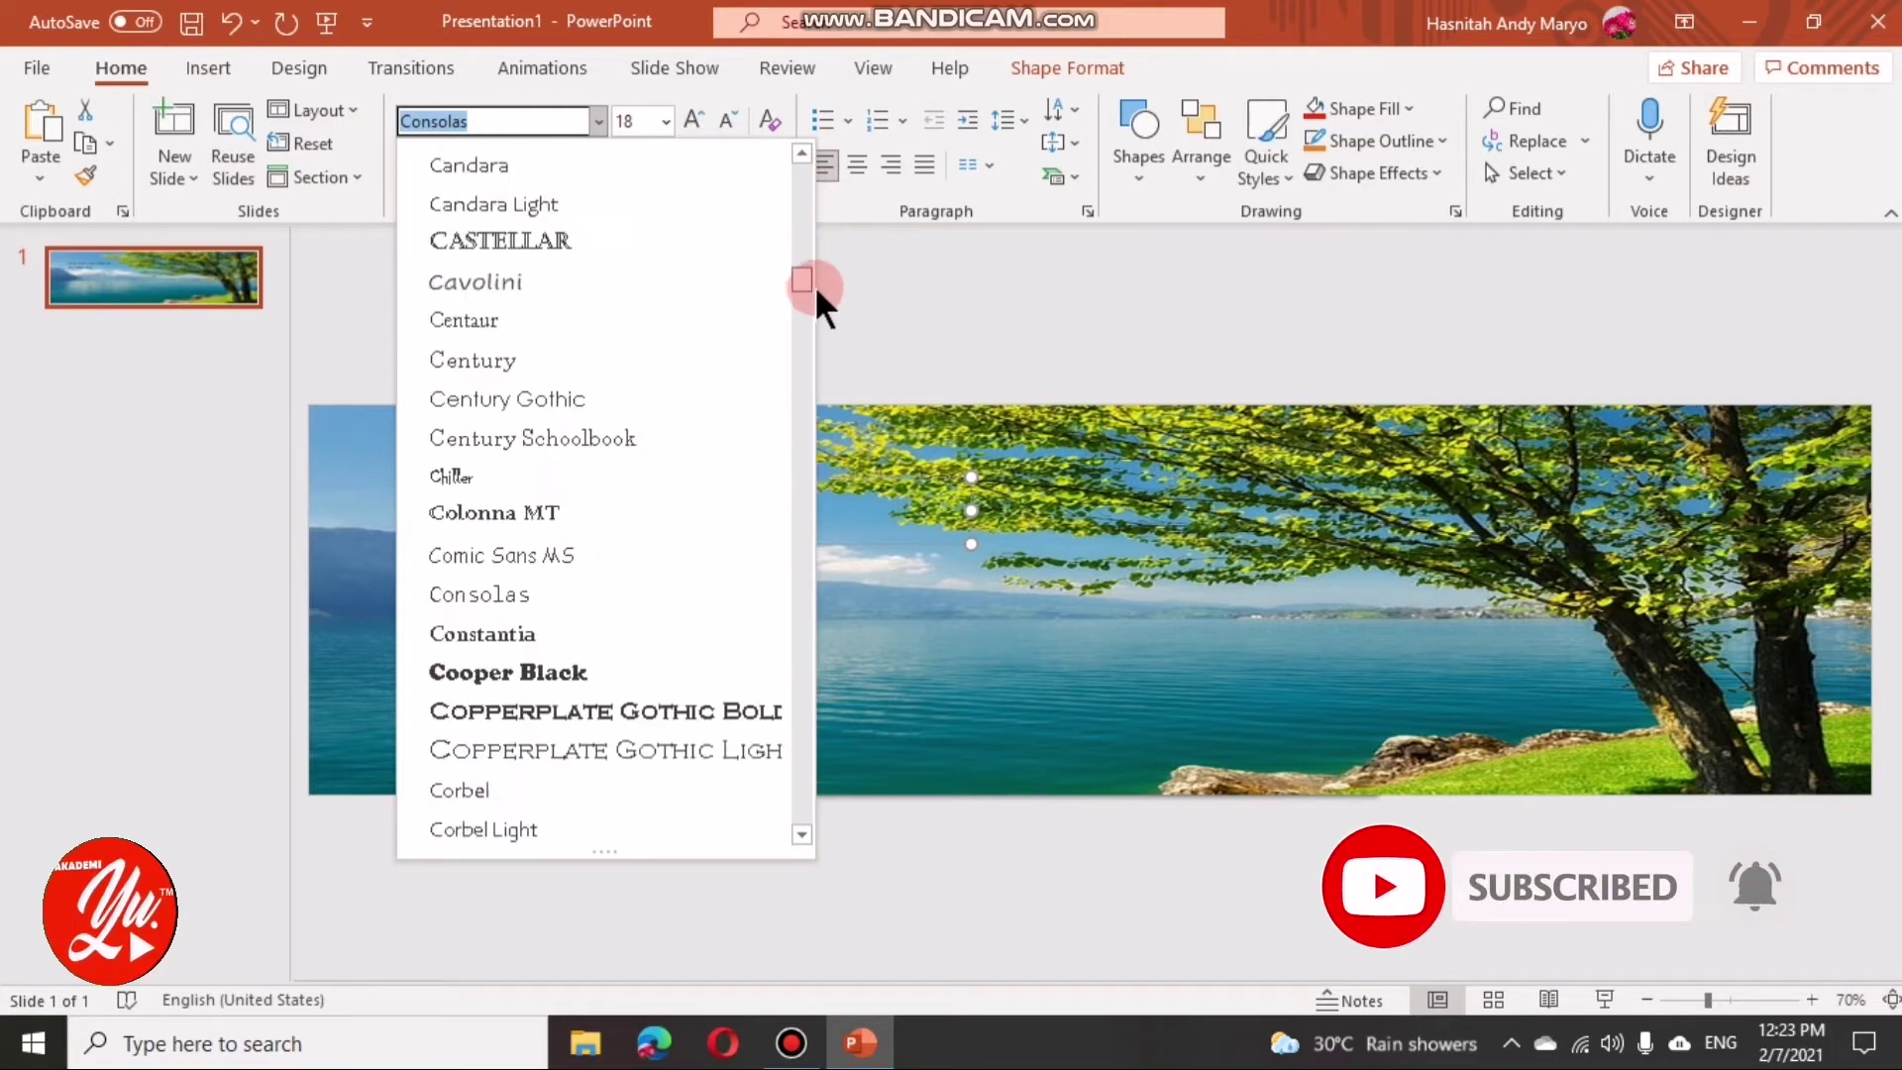
pyautogui.click(535, 674)
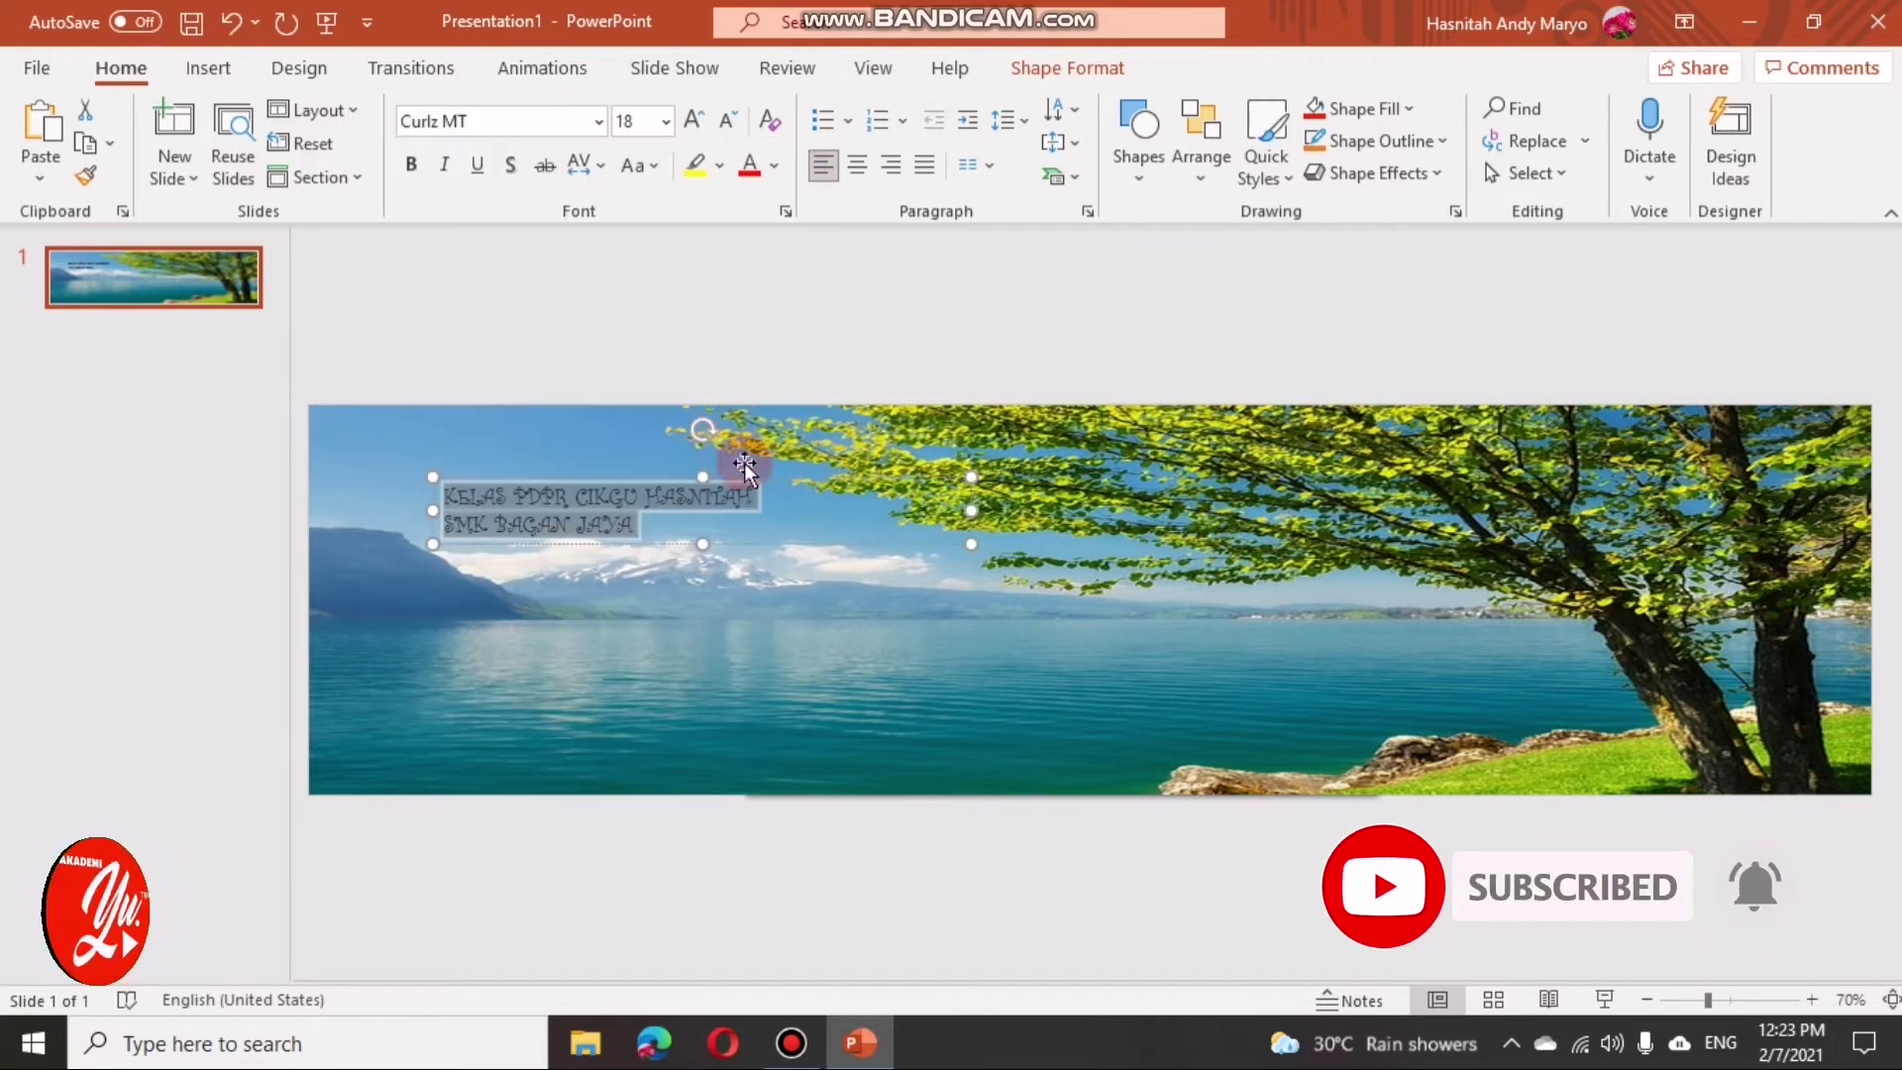
pyautogui.click(598, 120)
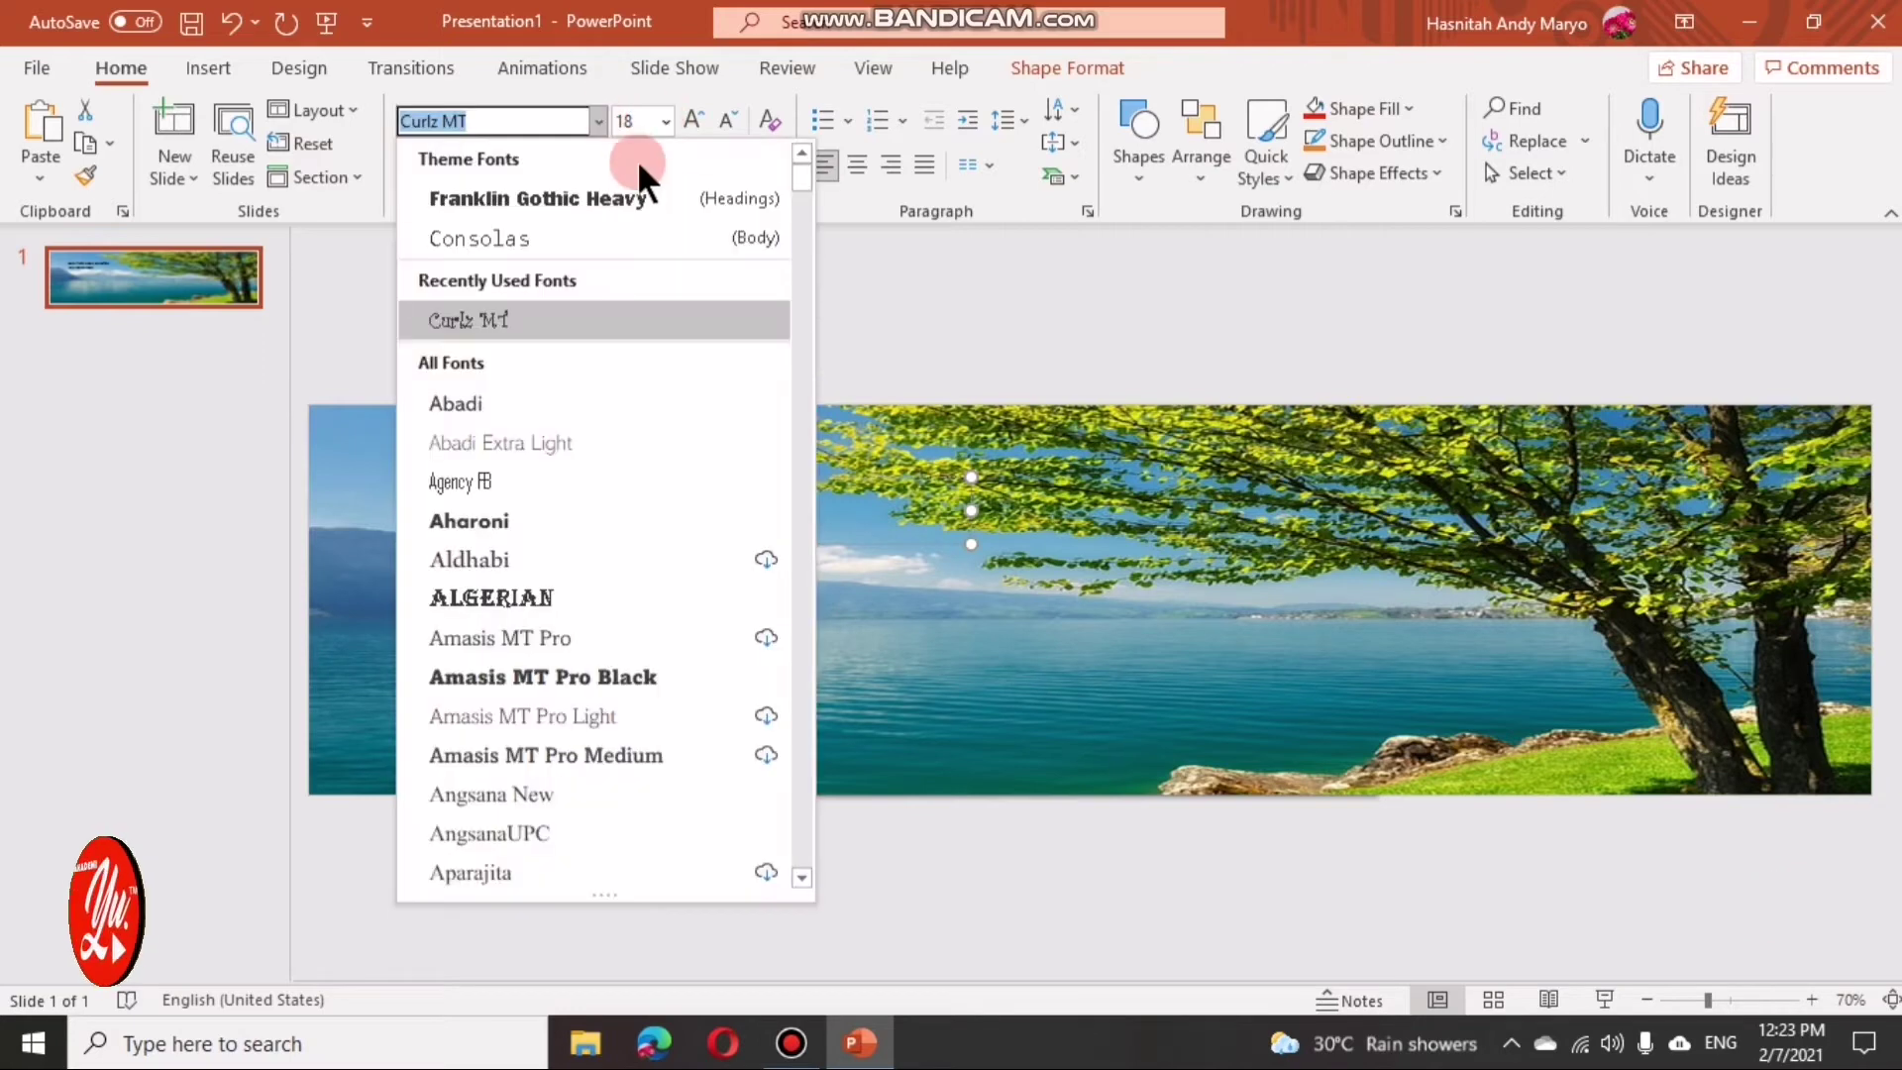
pyautogui.moveTo(790, 191); pyautogui.dragTo(826, 266)
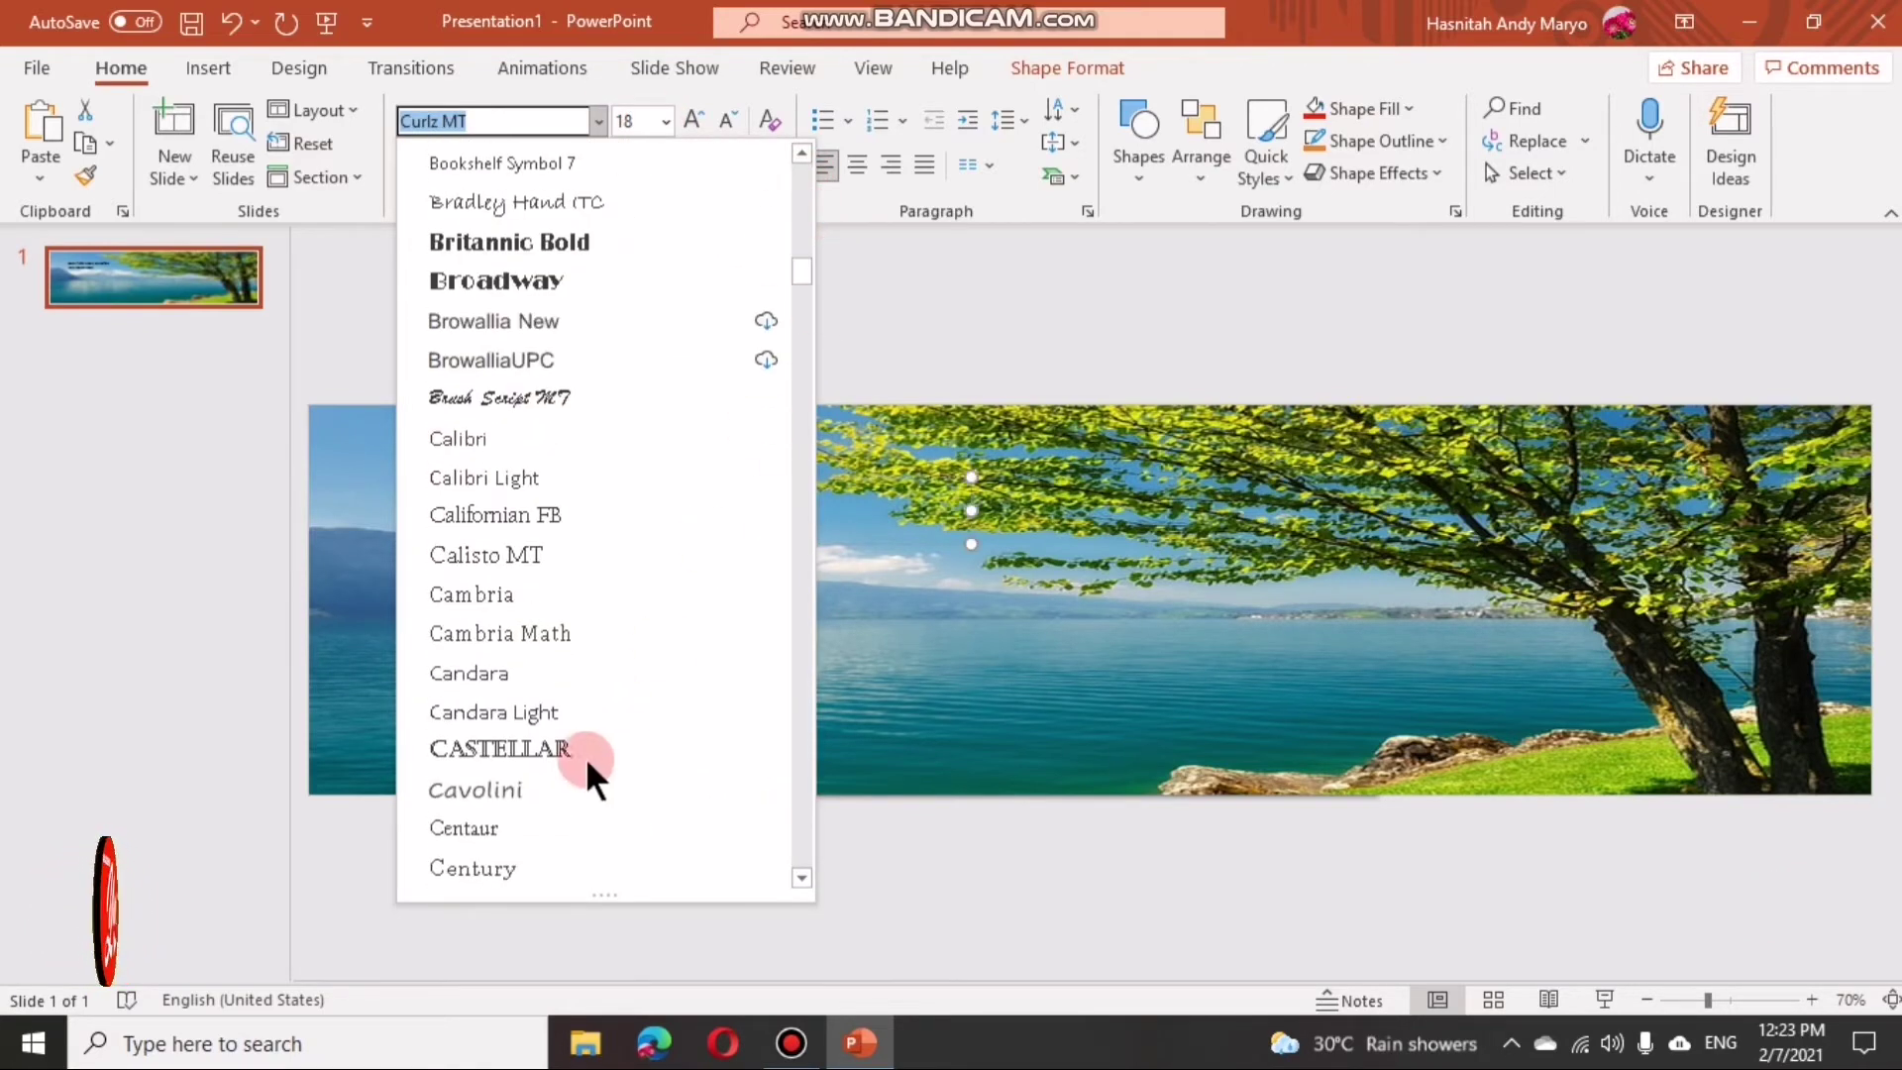
pyautogui.click(586, 787)
pyautogui.moveTo(971, 546); pyautogui.dragTo(1090, 637)
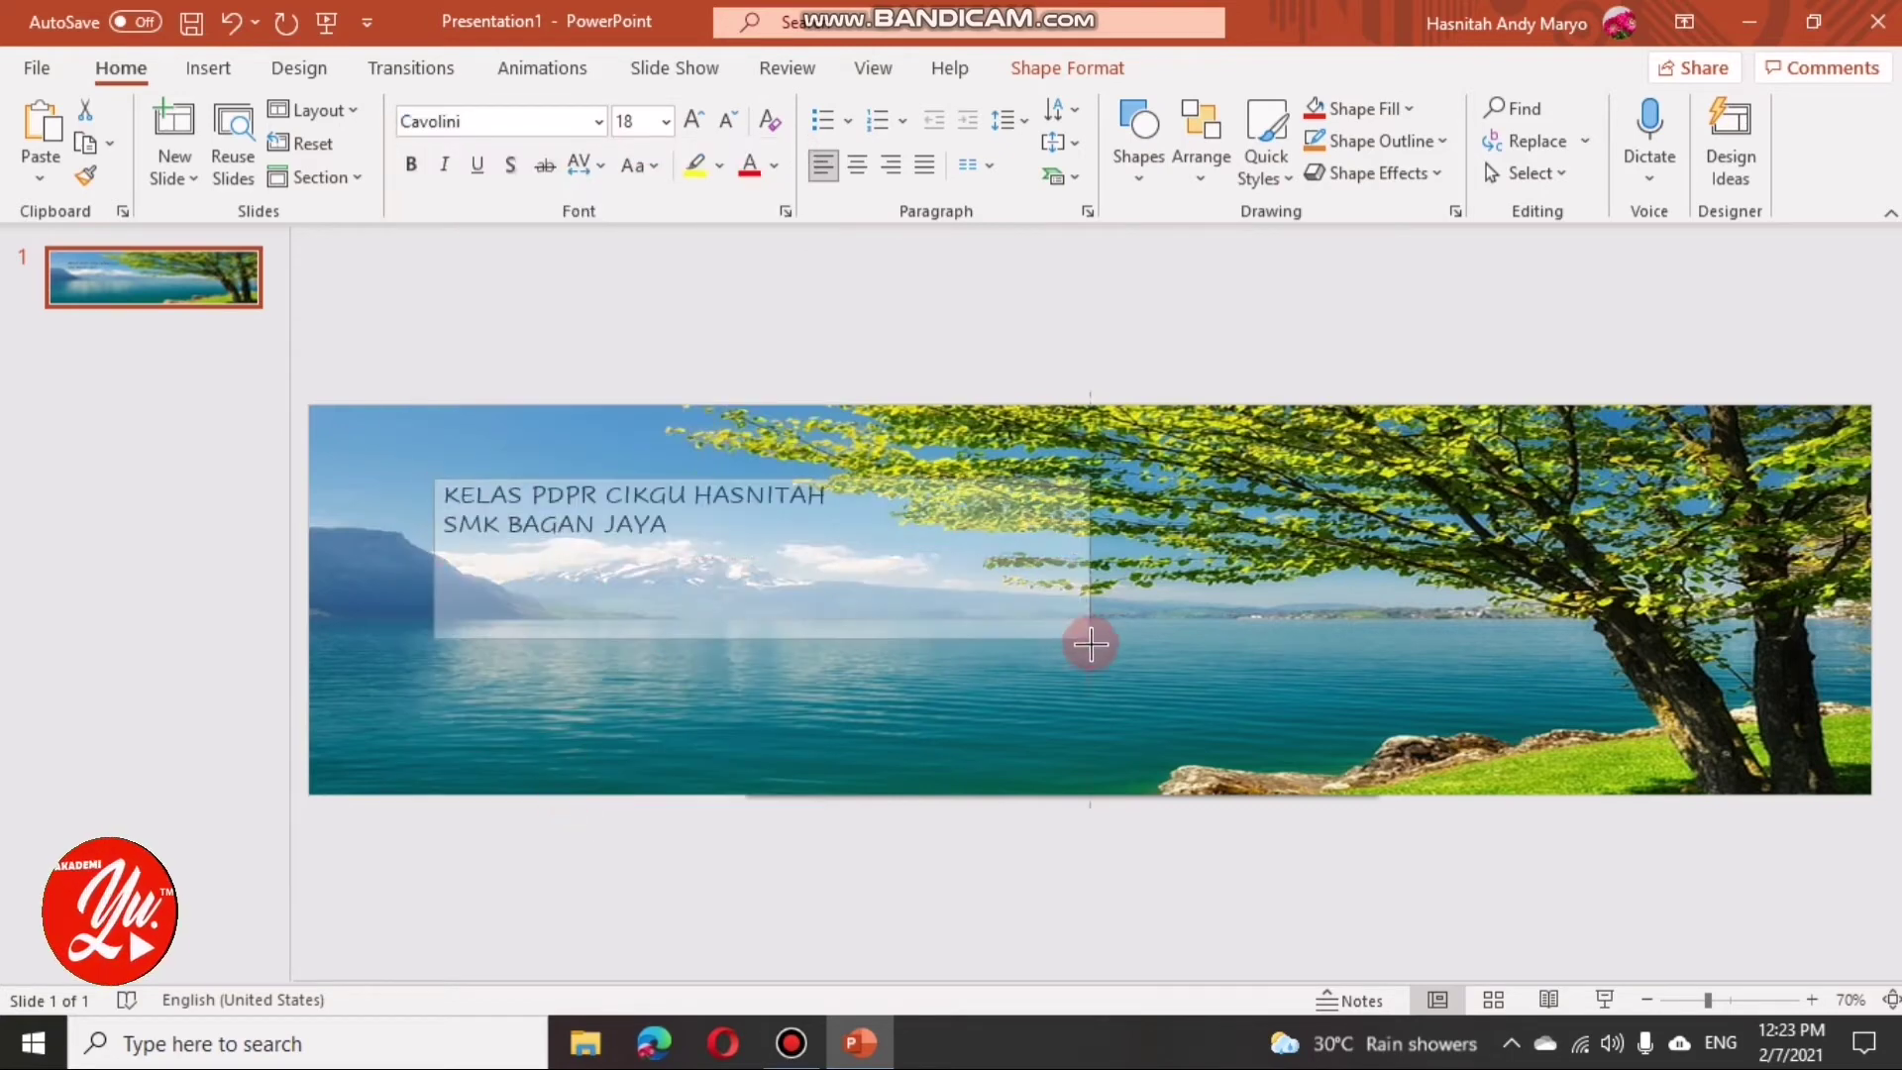
# Step: Make the title text 28 pt and bold
pyautogui.moveTo(692, 527); pyautogui.dragTo(455, 490)
pyautogui.click(632, 166)
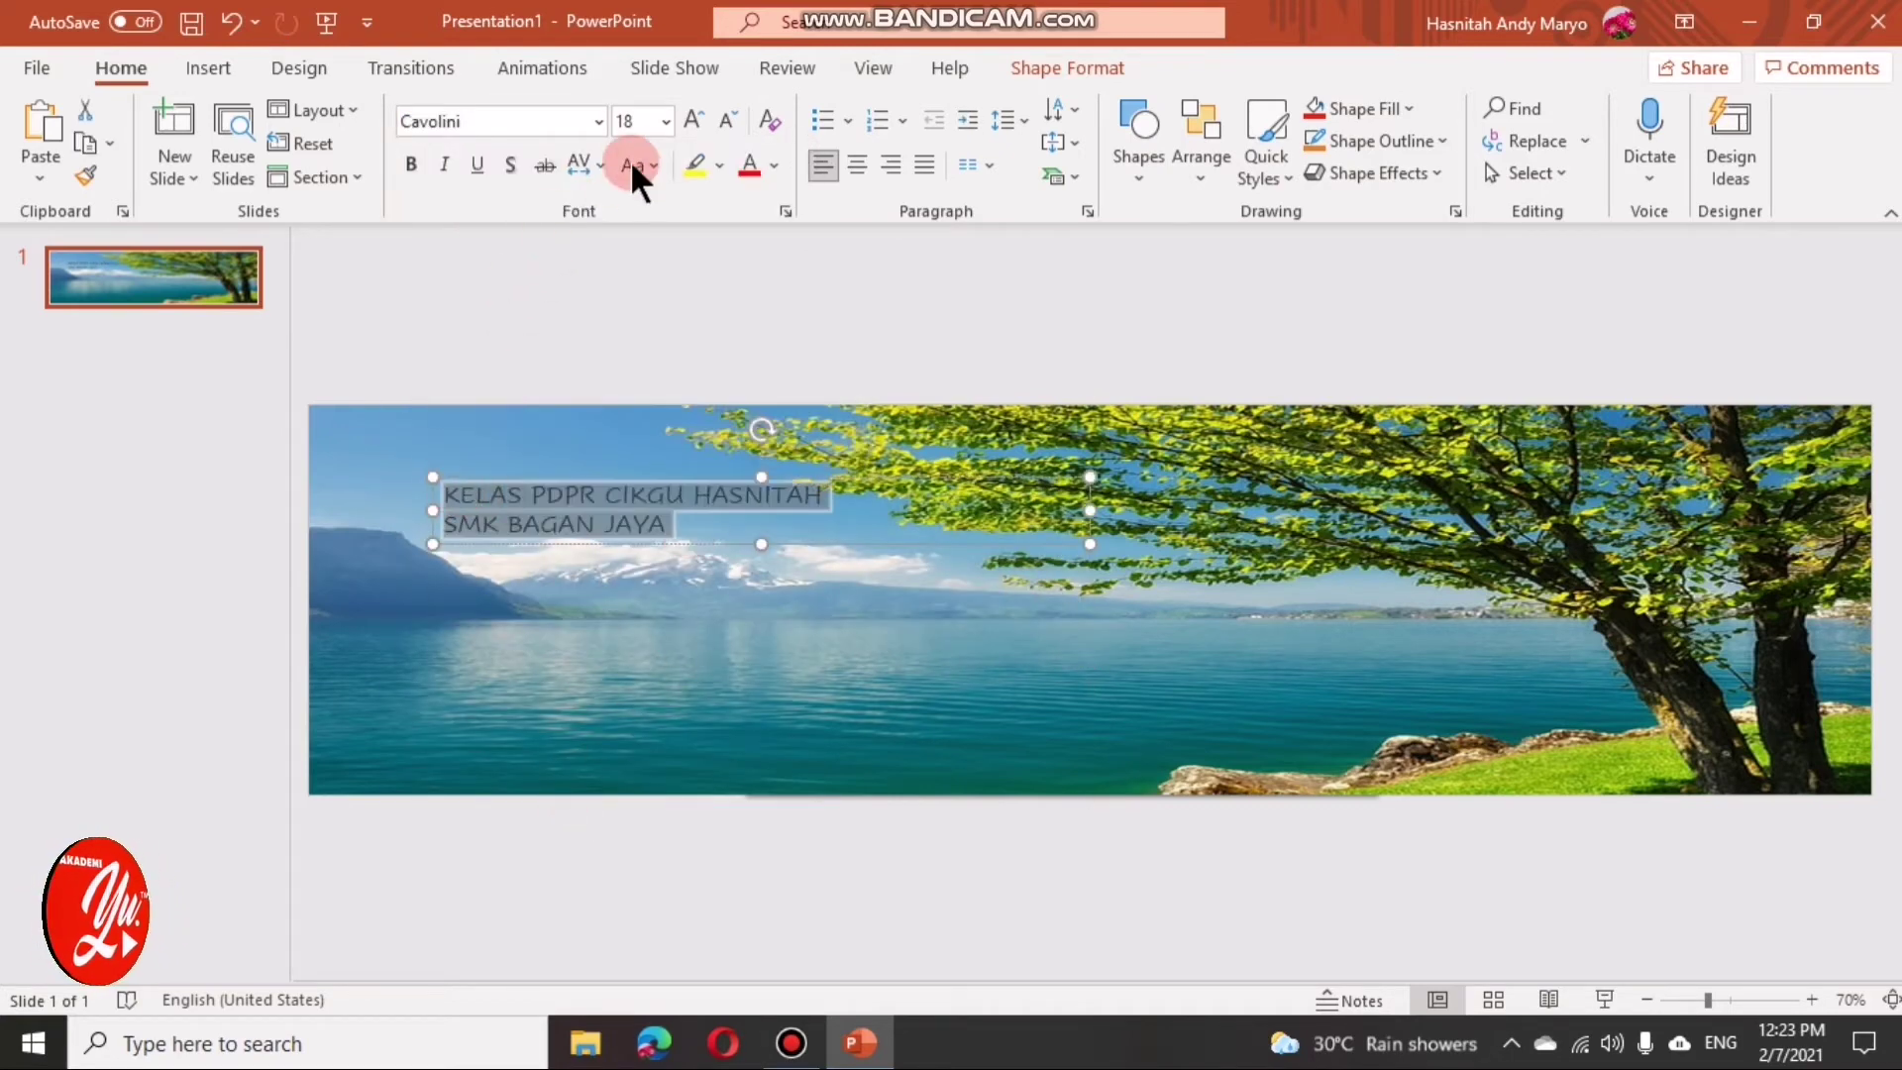
pyautogui.click(664, 121)
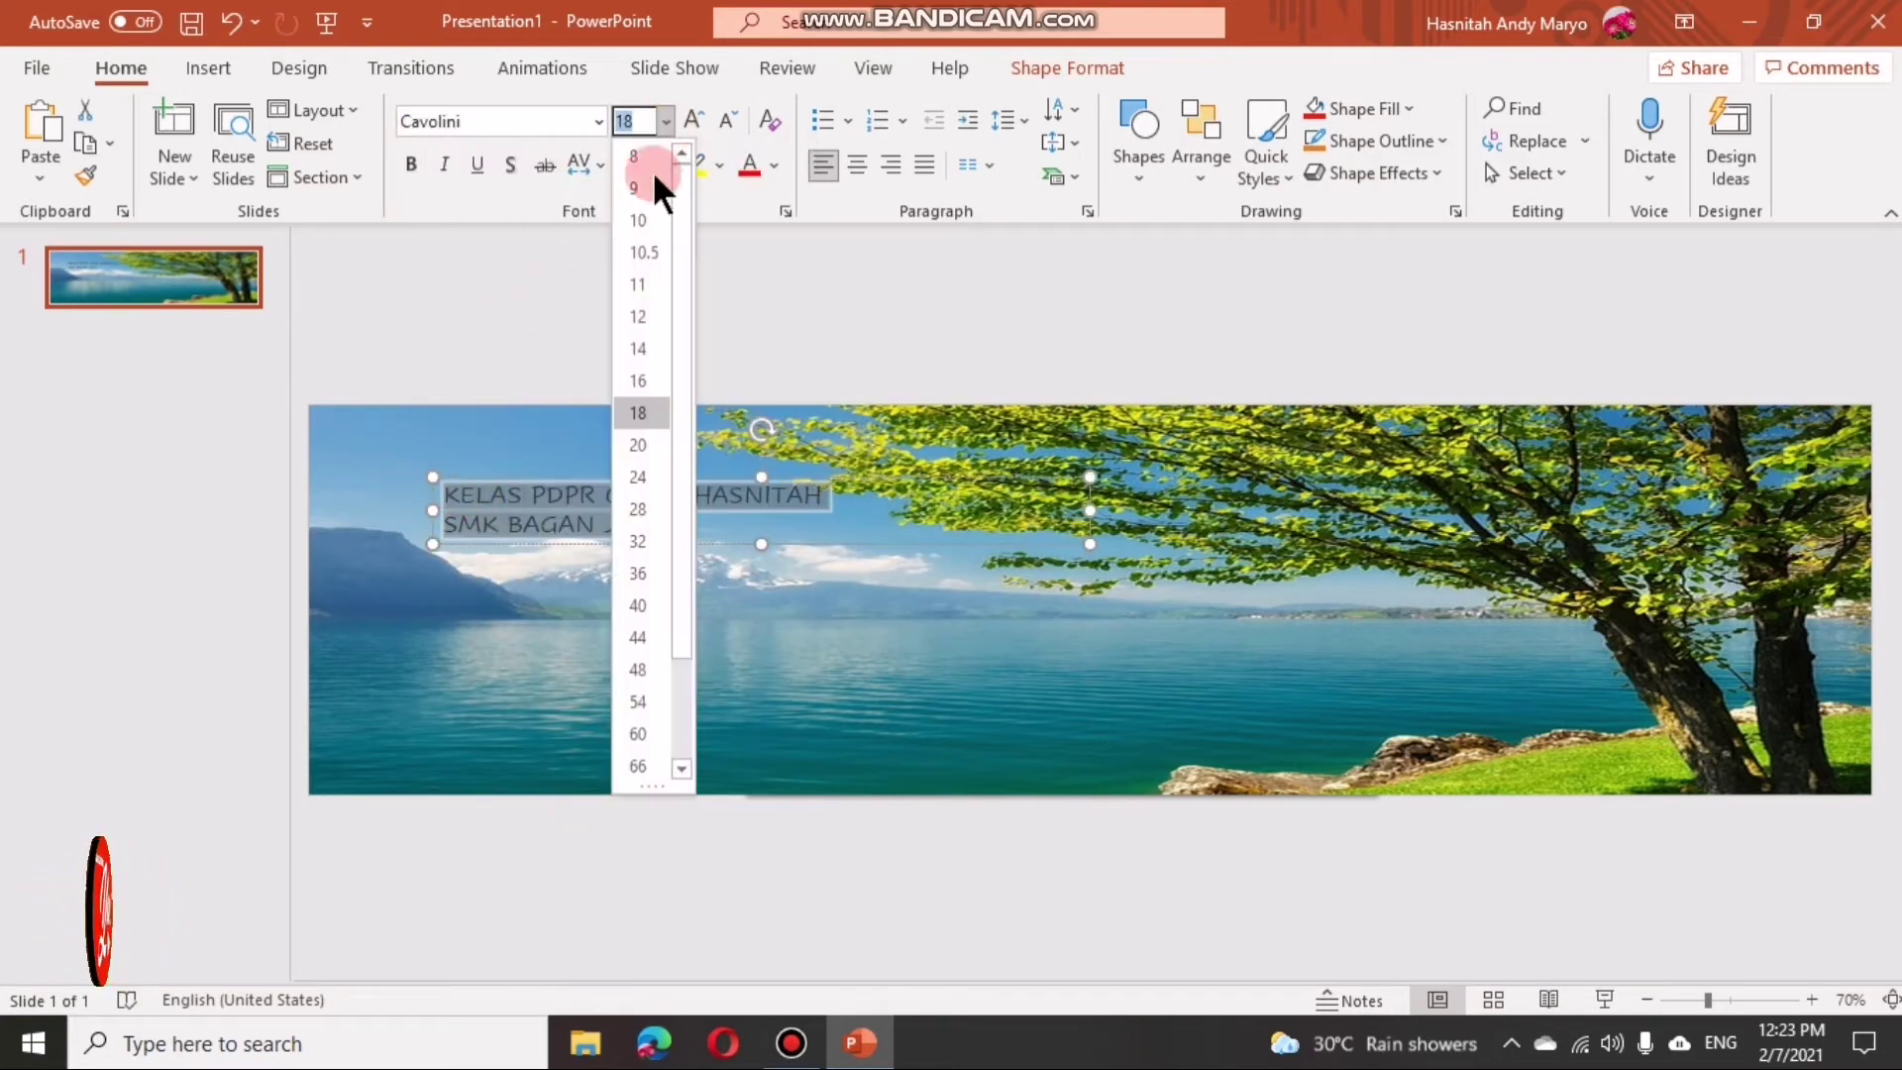
pyautogui.click(645, 498)
pyautogui.hotkey('ctrl', 'z')
pyautogui.click(406, 163)
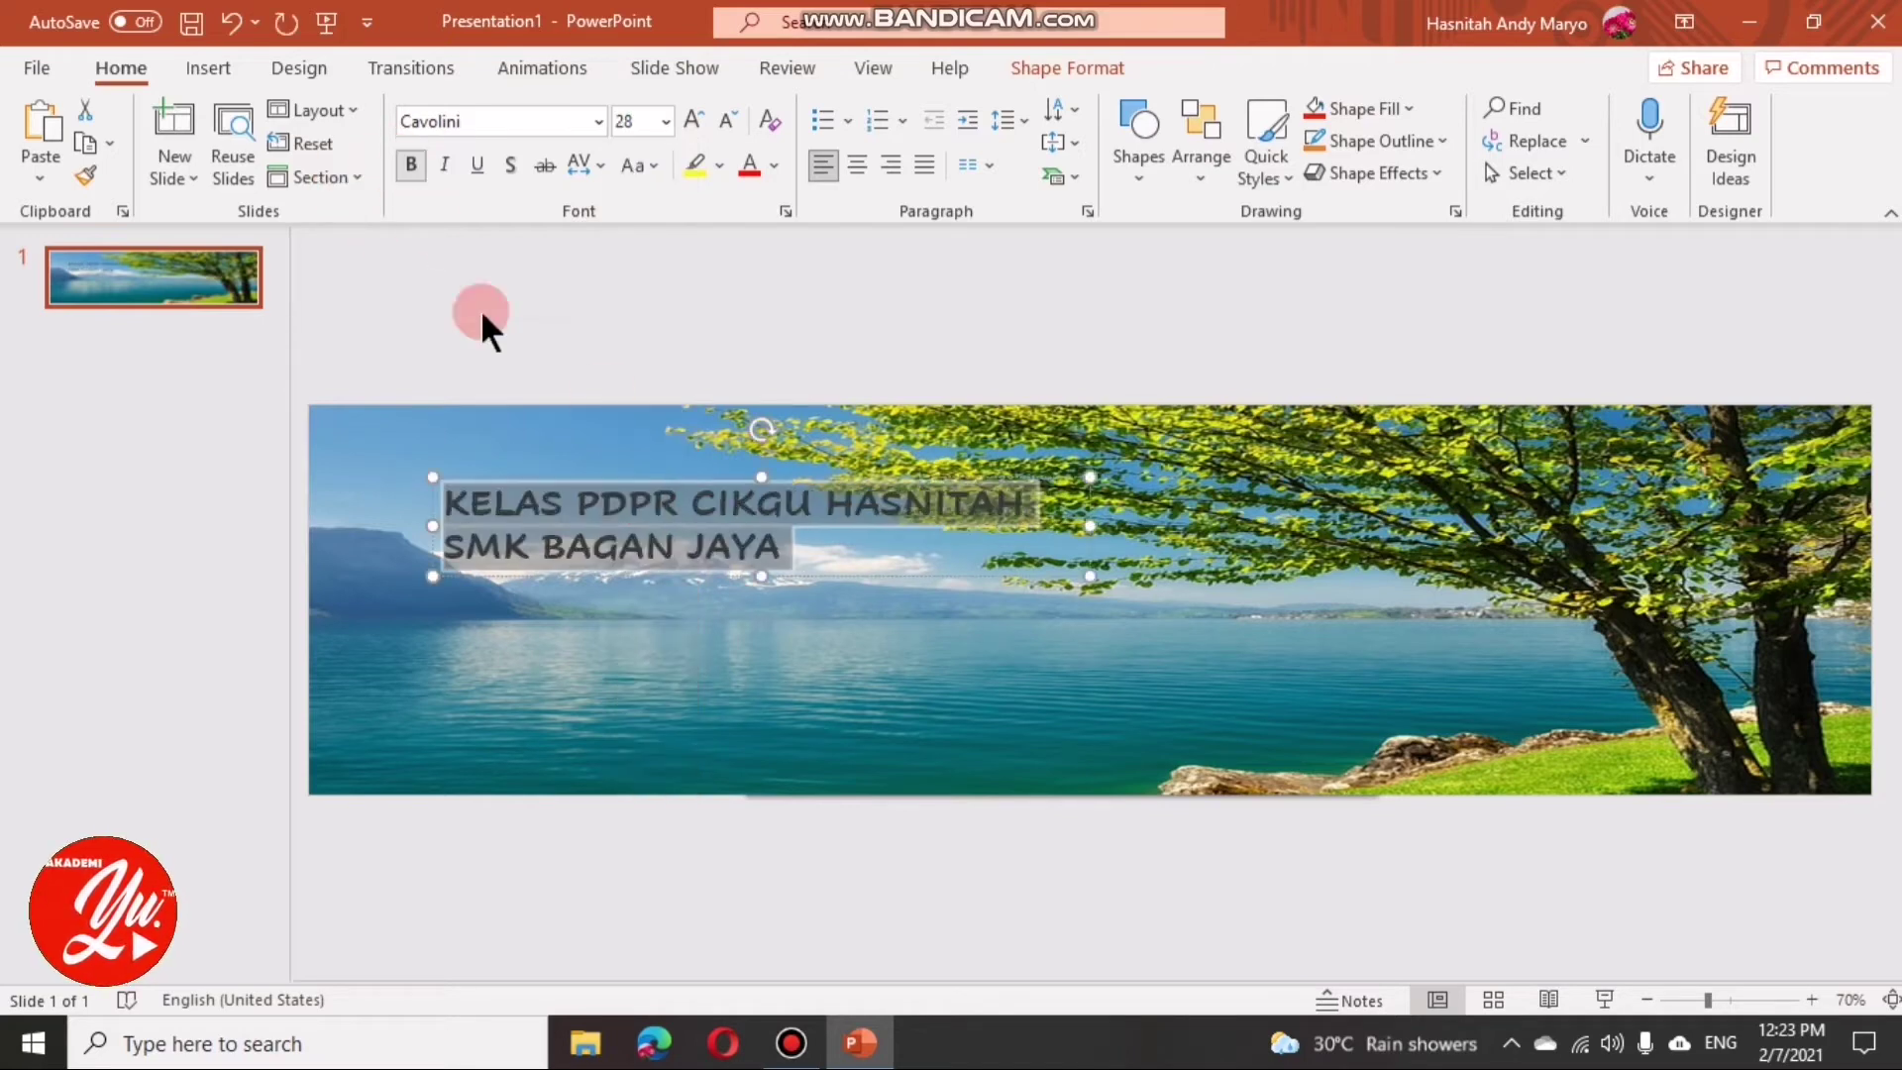
# Step: Colour the title text black and move it slightly lower and left
pyautogui.click(776, 165)
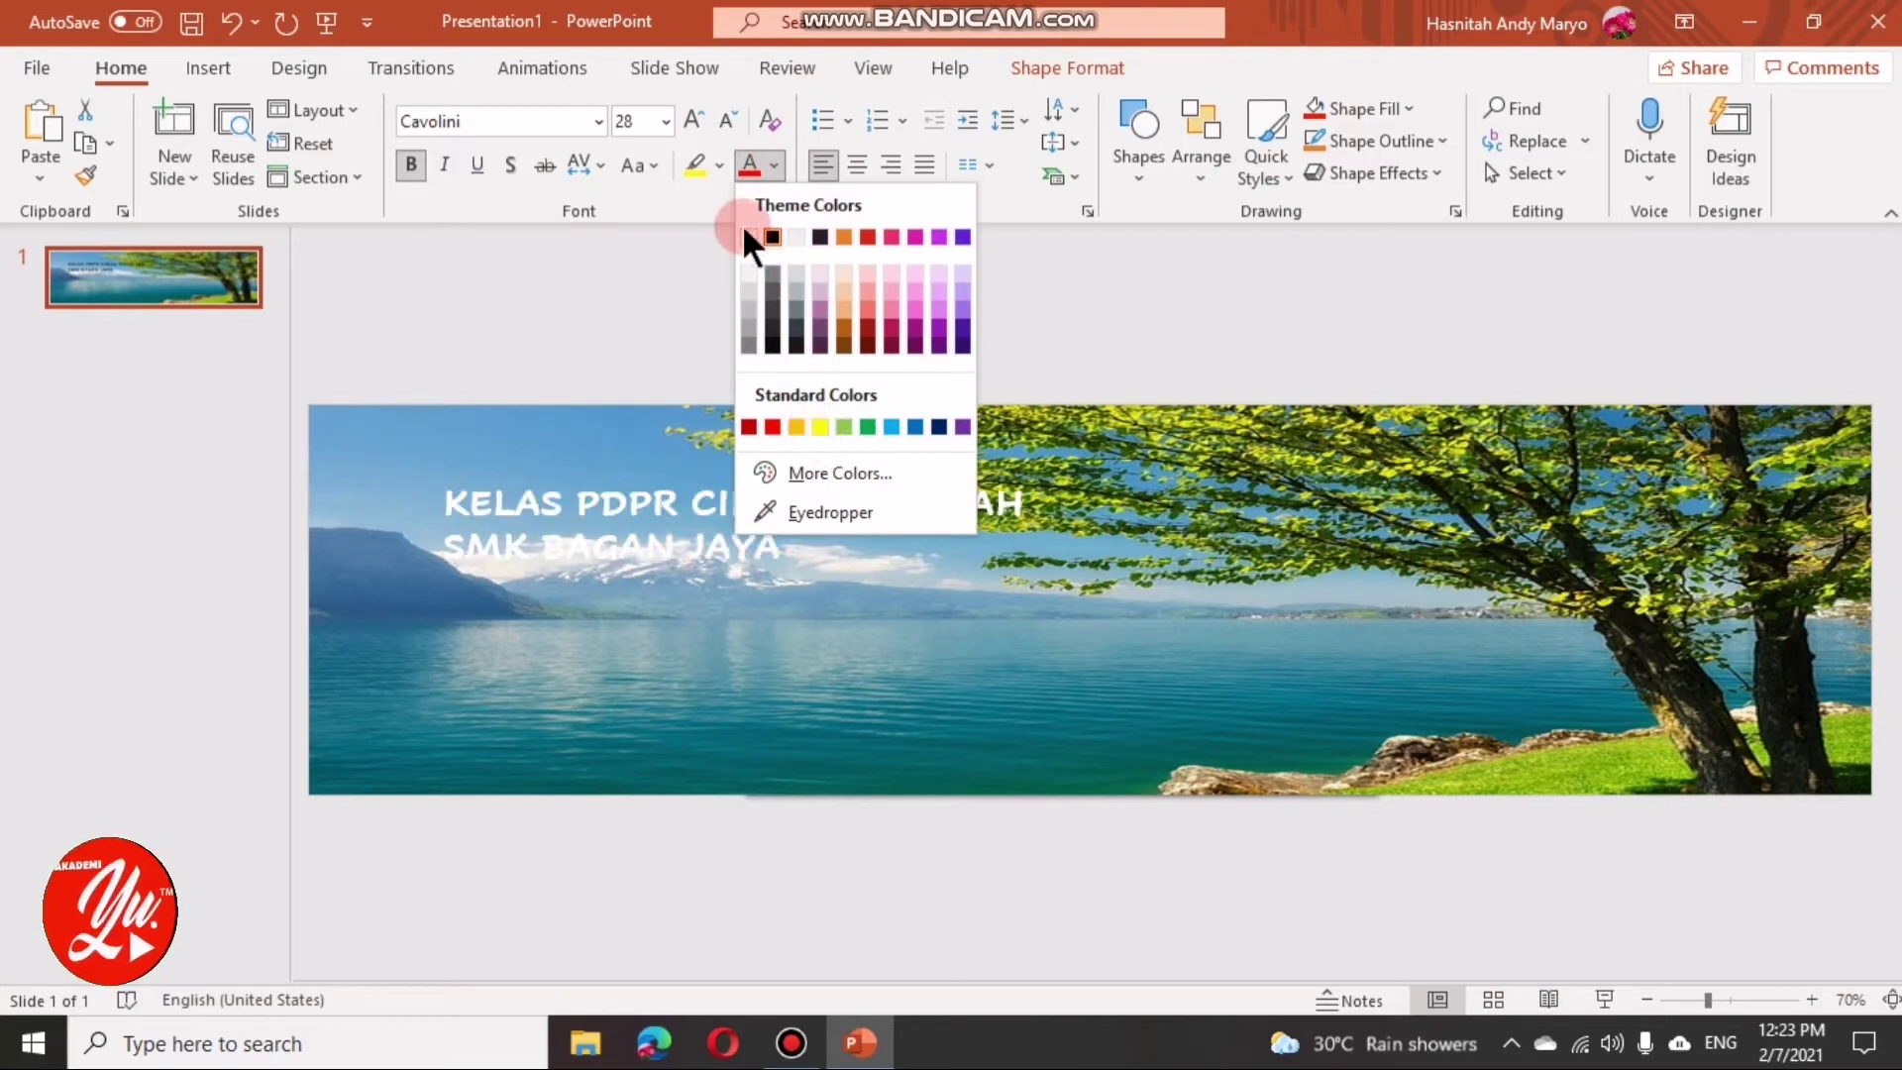
pyautogui.click(770, 236)
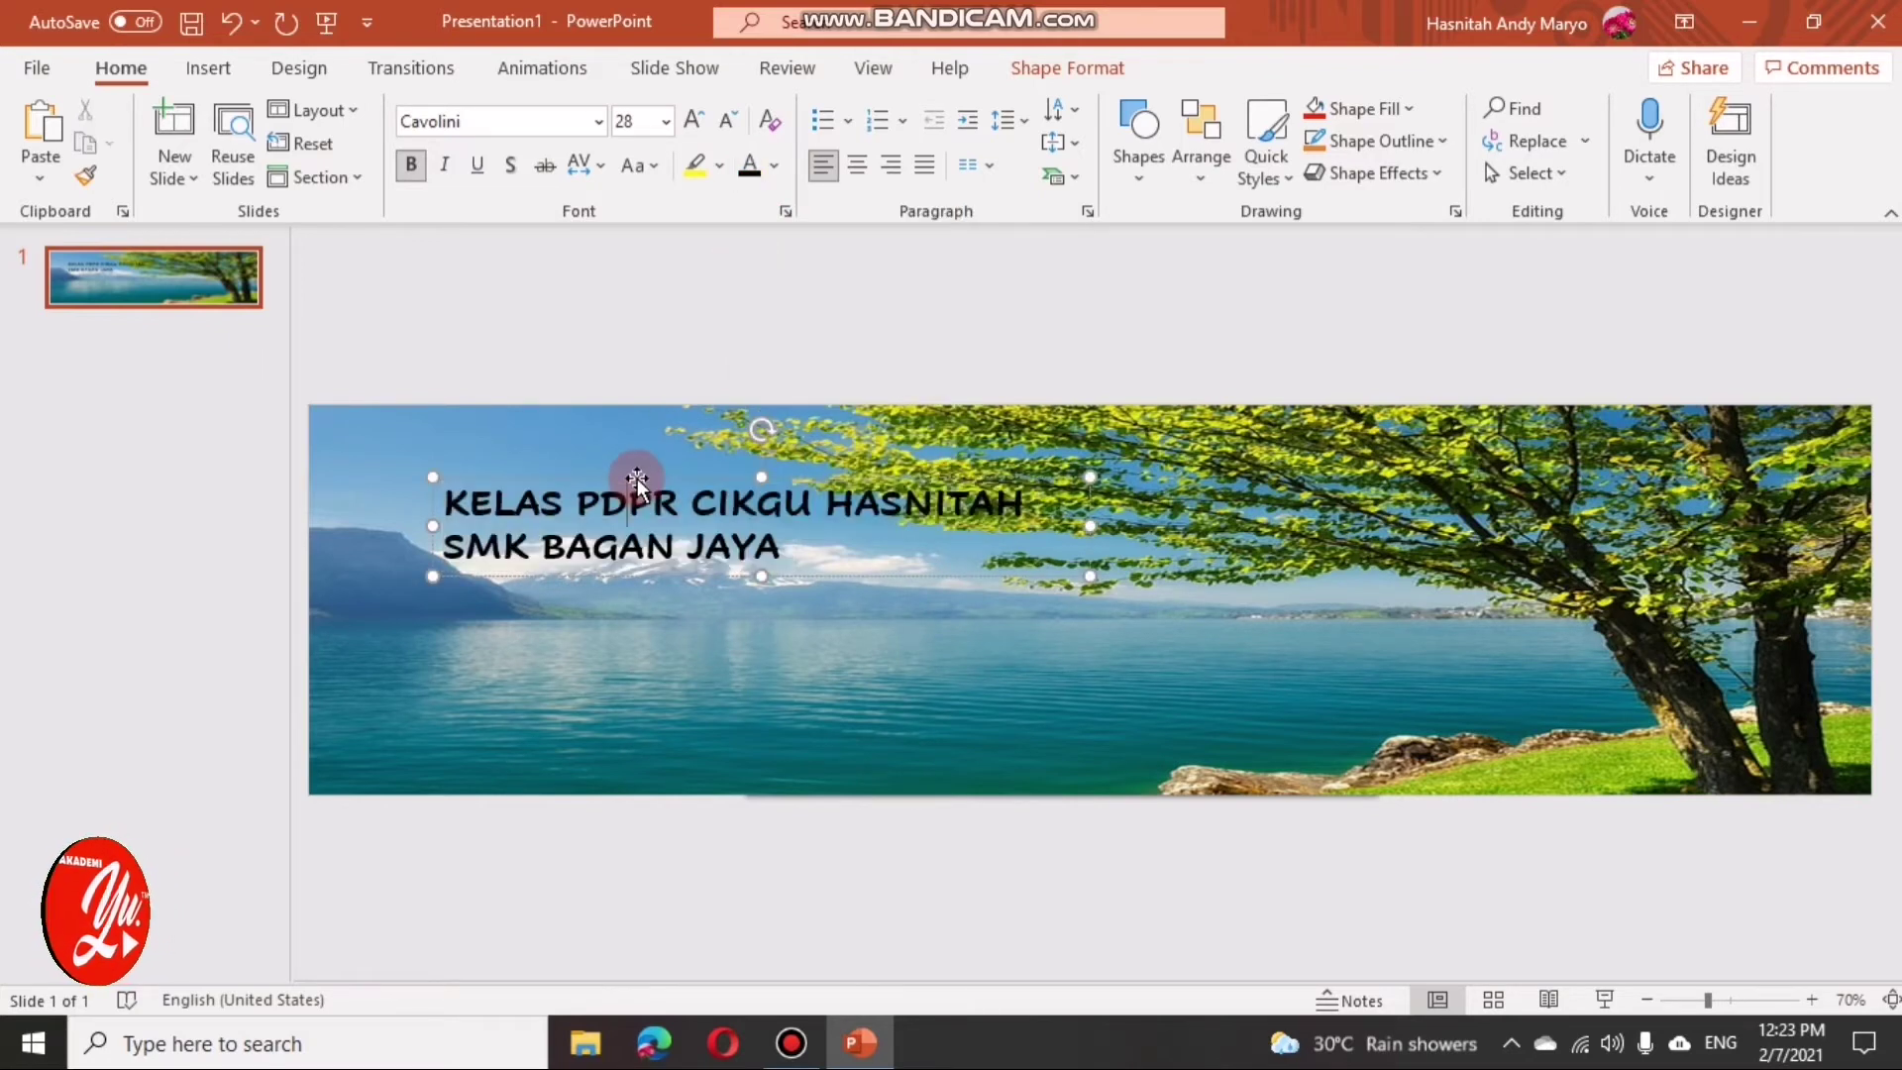
pyautogui.moveTo(638, 479)
pyautogui.mouseDown()
pyautogui.moveTo(593, 545)
pyautogui.moveTo(576, 534)
pyautogui.mouseUp()
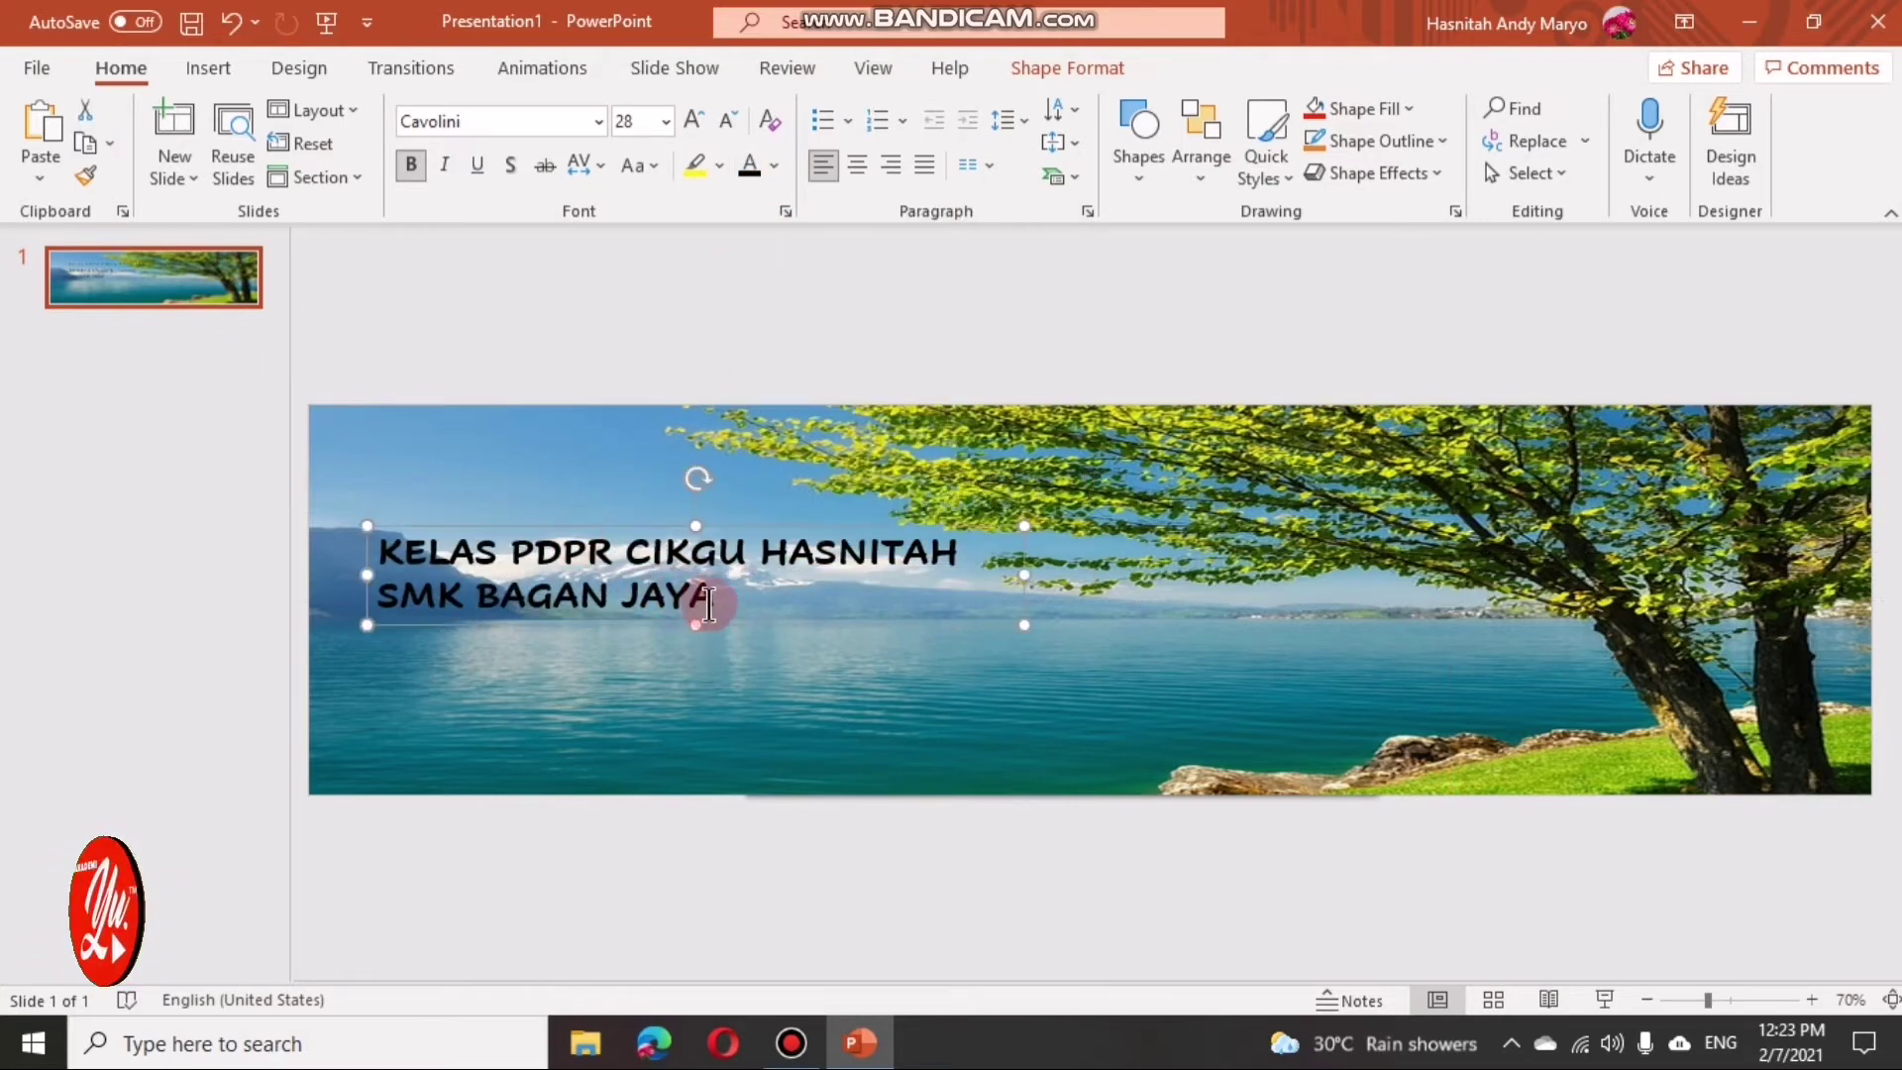
pyautogui.moveTo(715, 597); pyautogui.dragTo(375, 542)
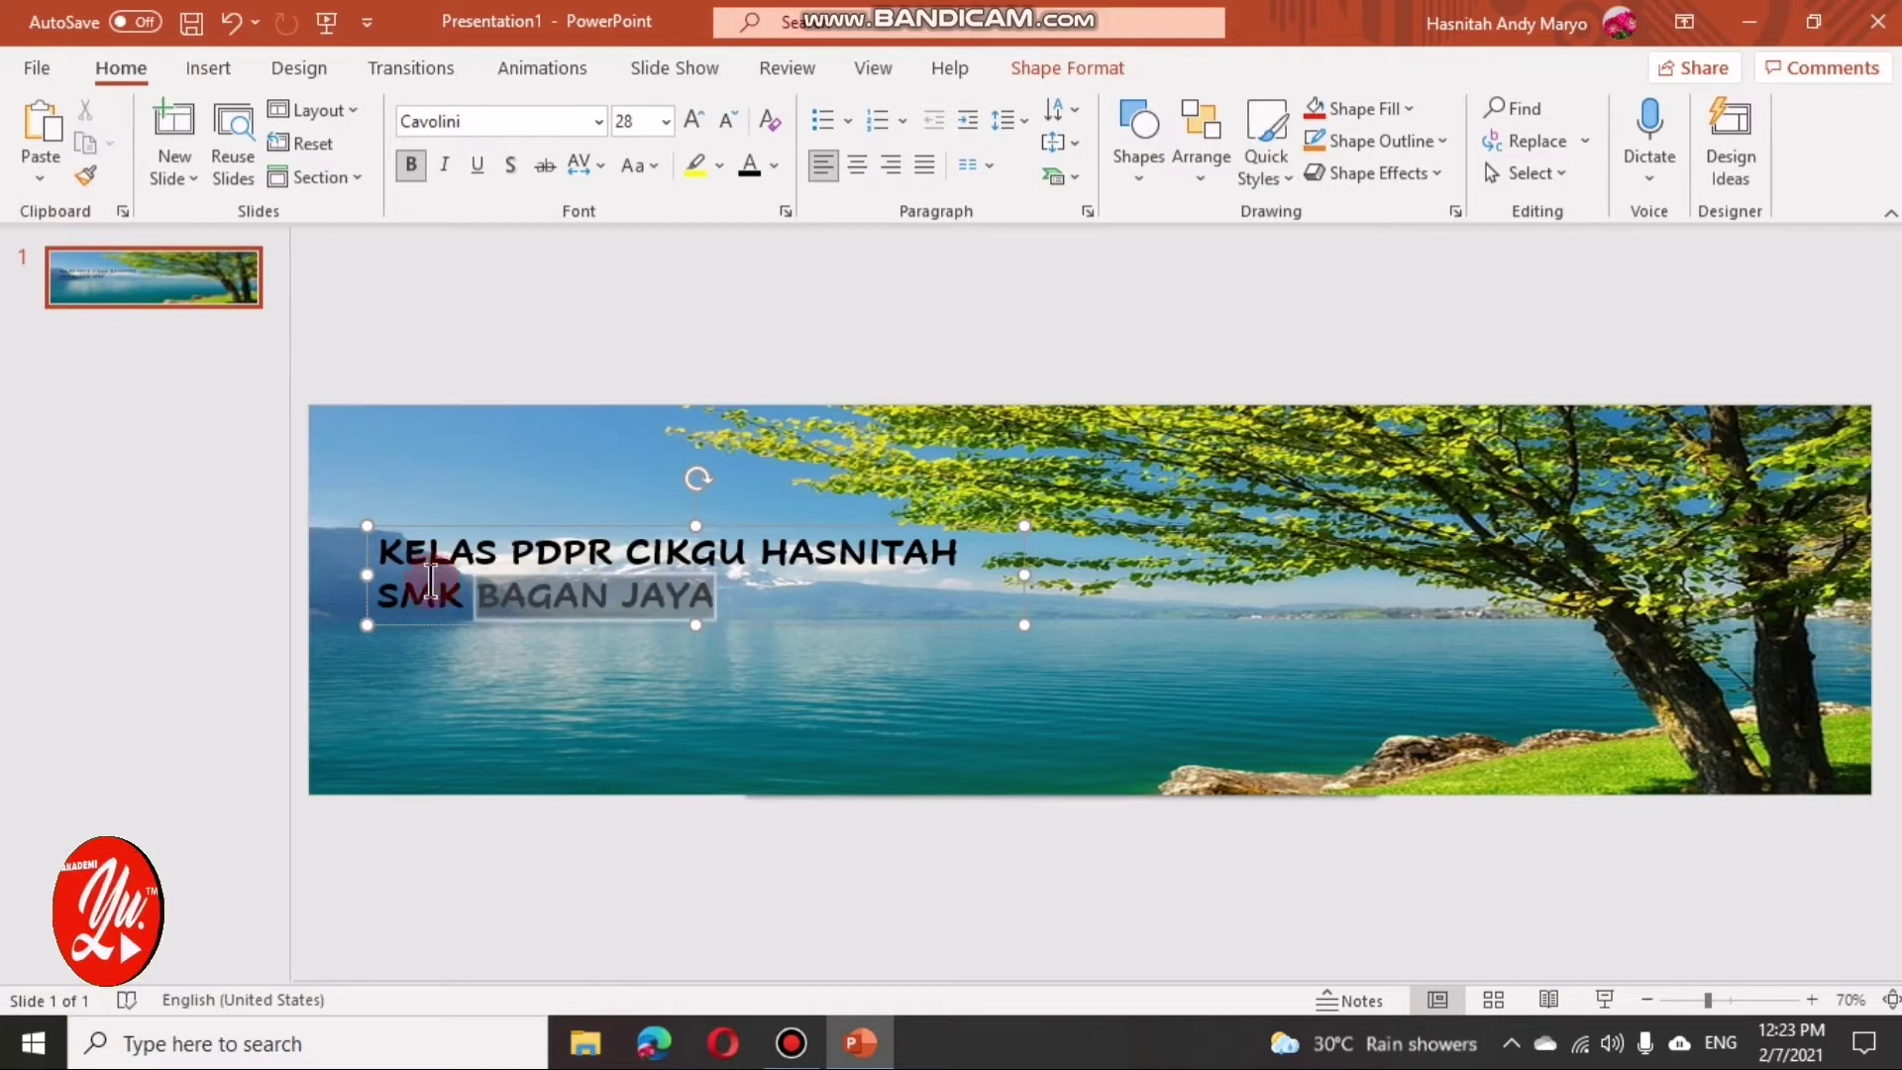
# Step: Apply the Double Wave: Down-Up transform text effect to the title
pyautogui.click(1037, 69)
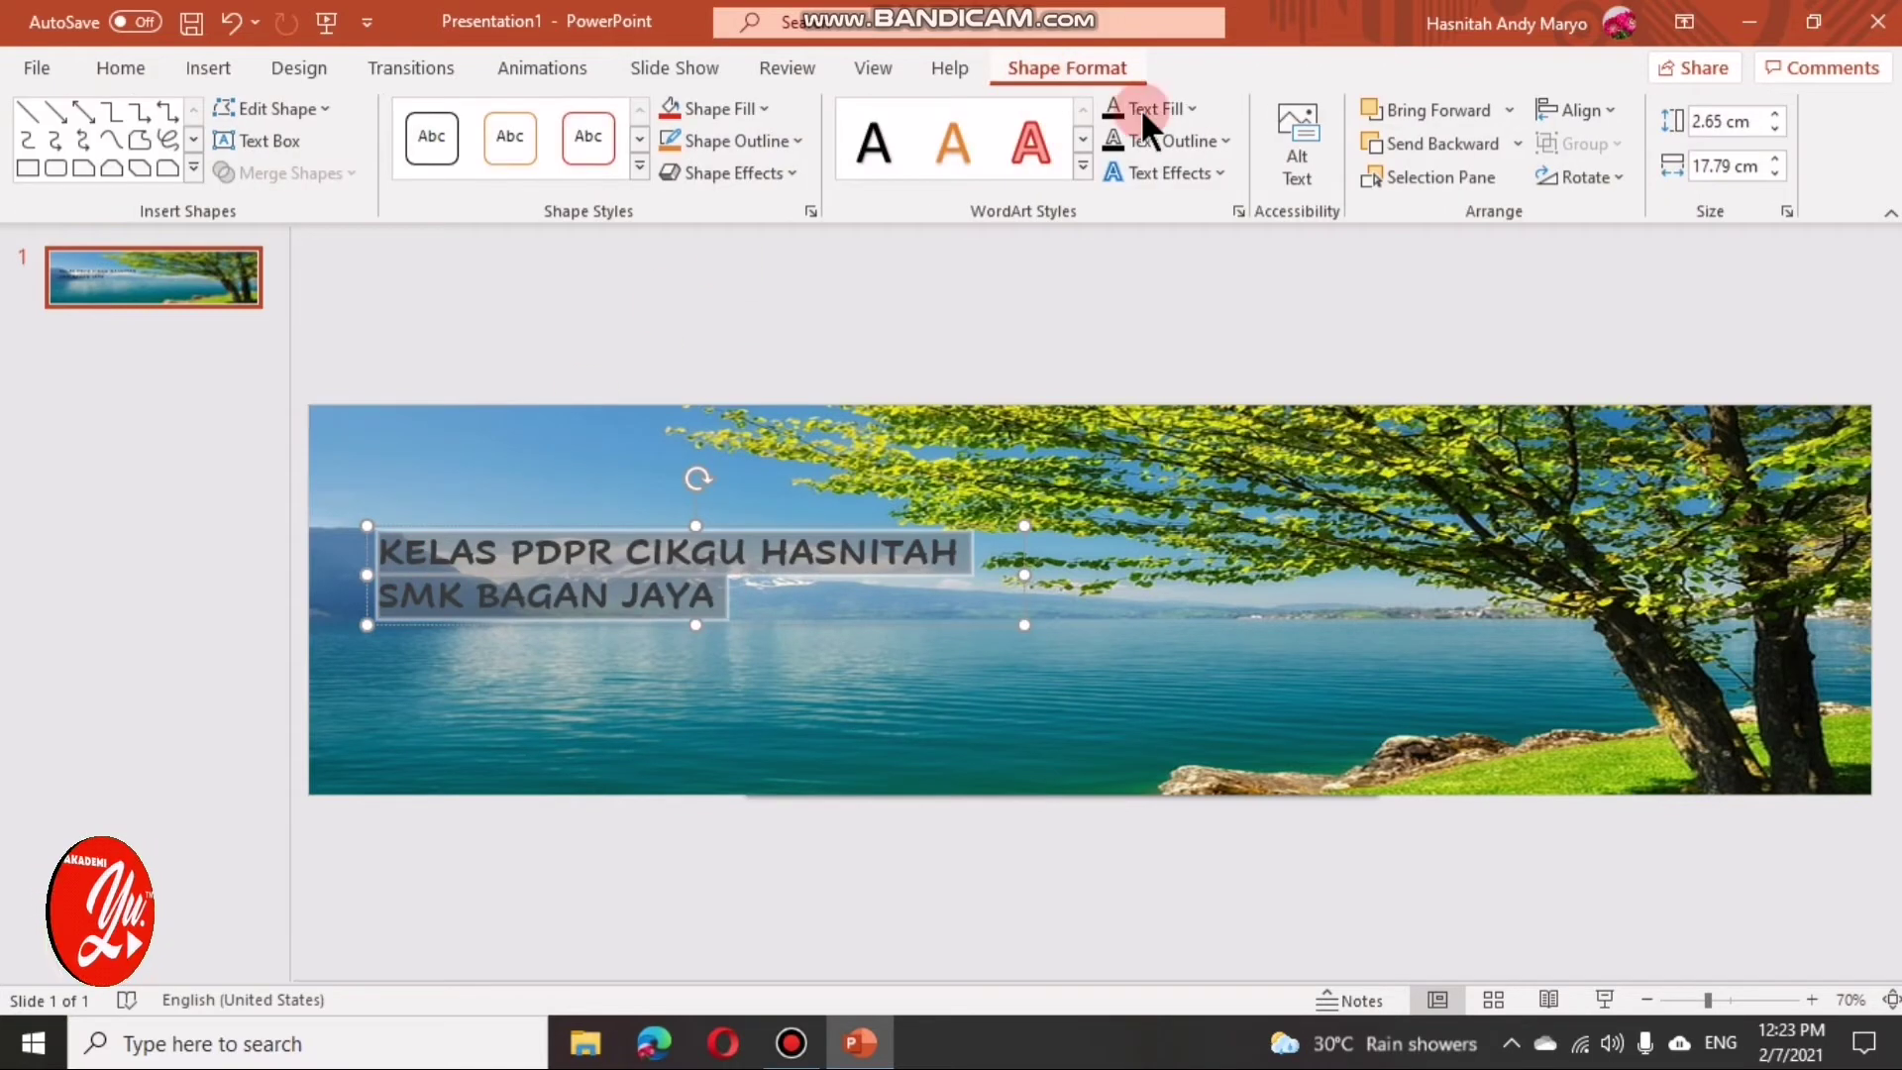
pyautogui.click(1171, 174)
pyautogui.moveTo(1215, 563)
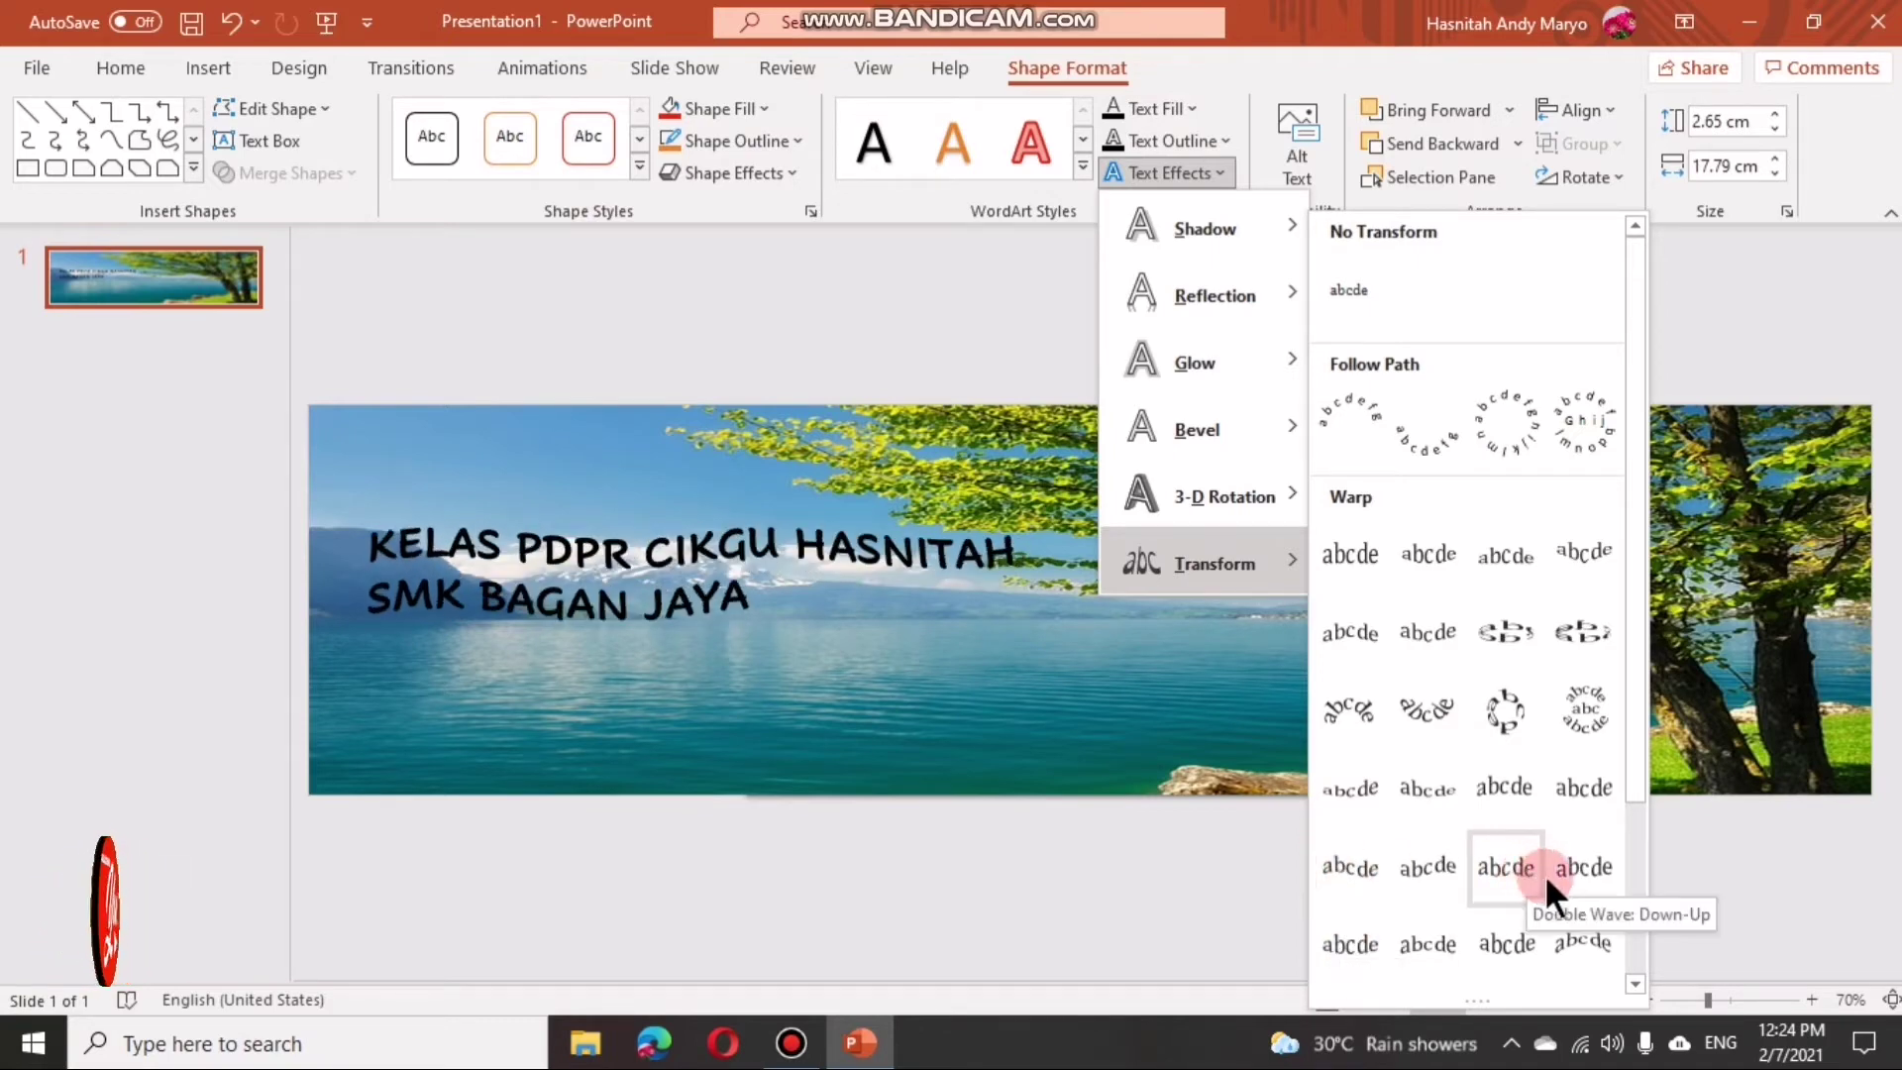
pyautogui.click(1569, 870)
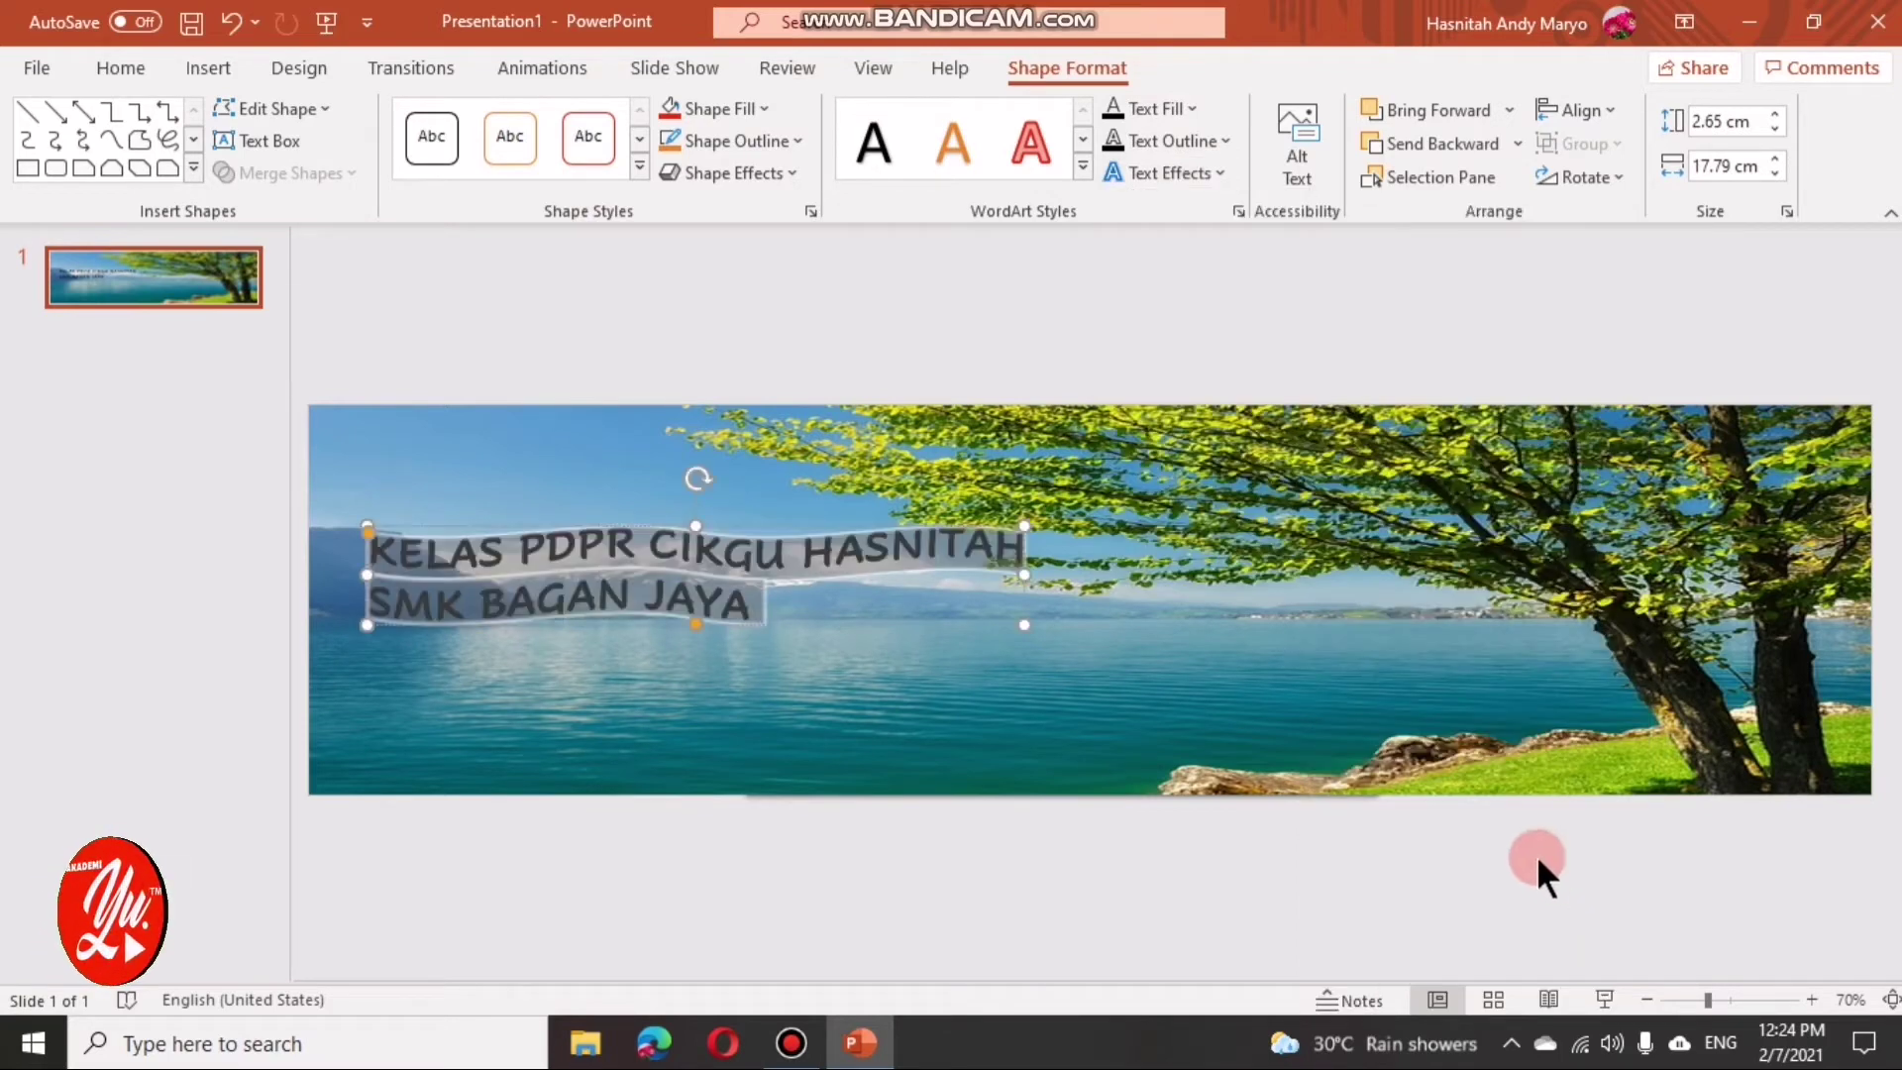
pyautogui.click(841, 830)
# Step: Move the title box down to the banner's lower left over the lake
pyautogui.click(601, 563)
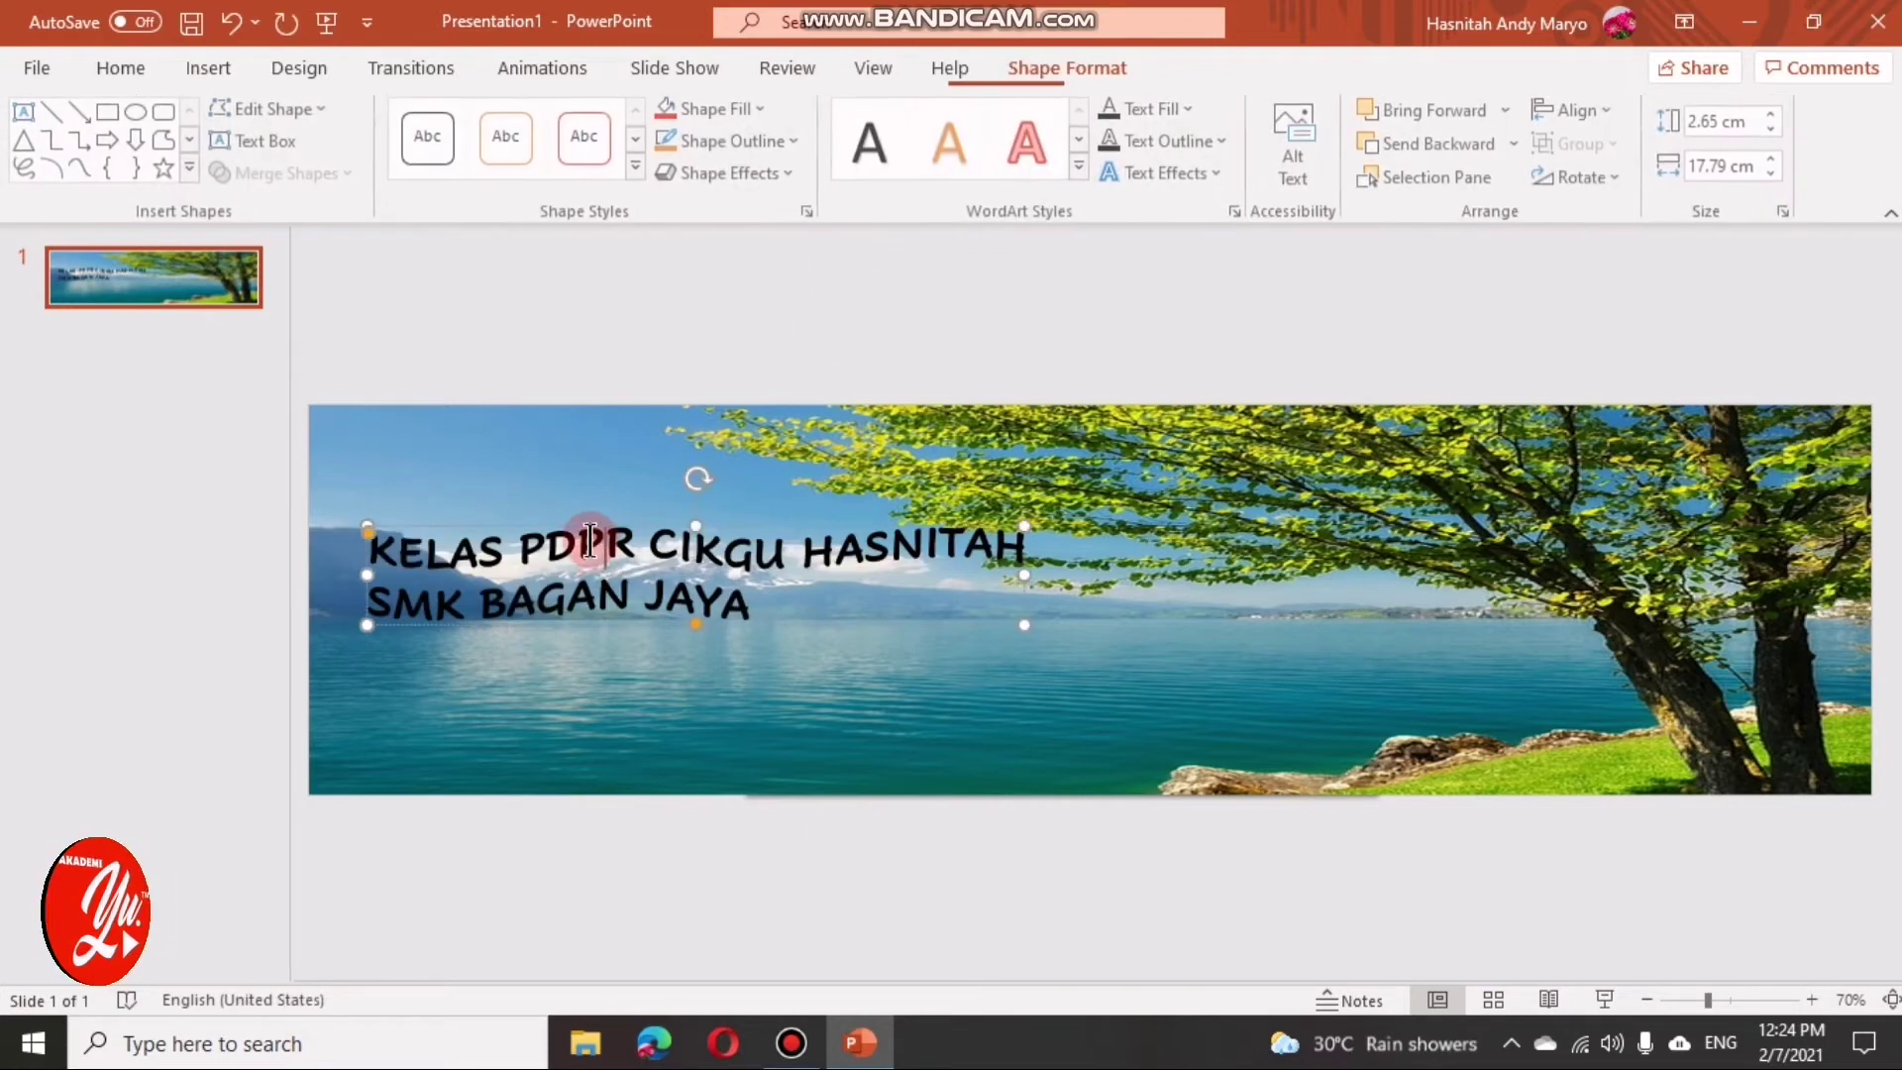
pyautogui.moveTo(585, 550); pyautogui.dragTo(644, 606)
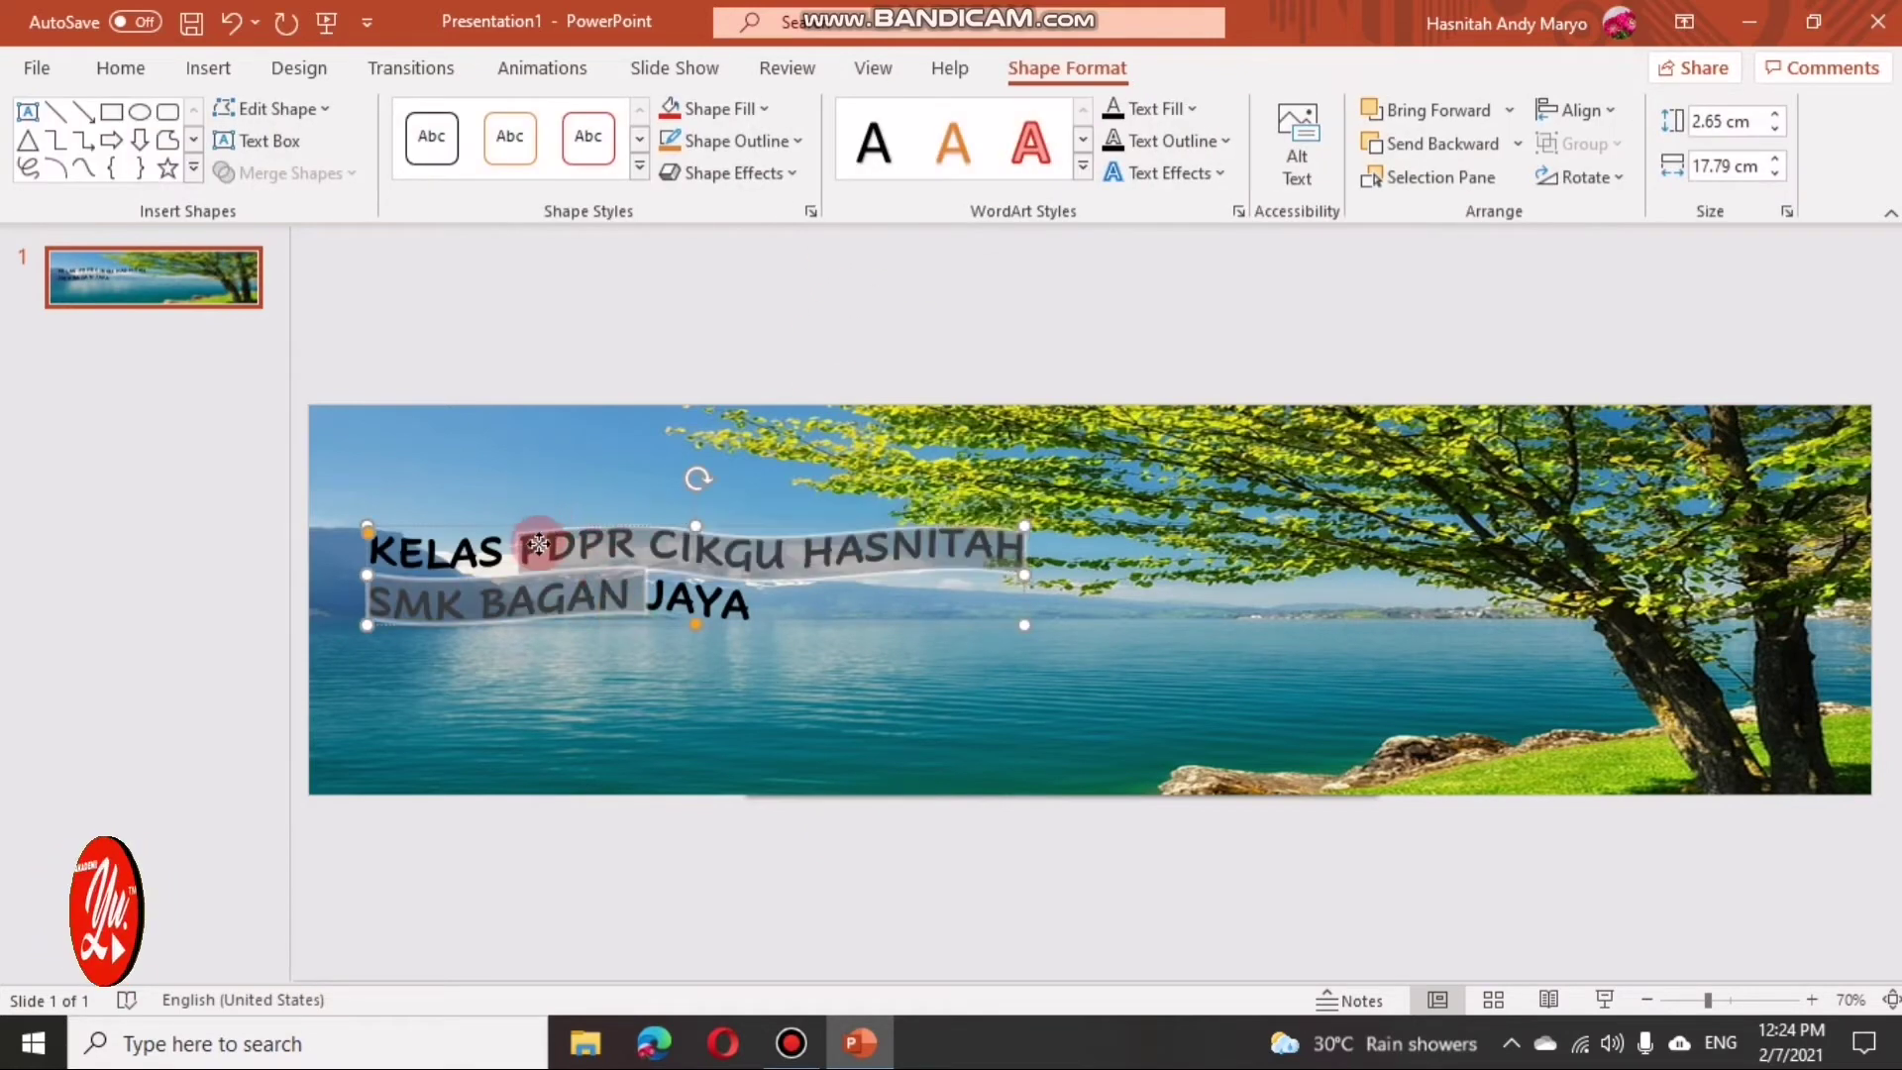
pyautogui.moveTo(543, 515); pyautogui.dragTo(525, 648)
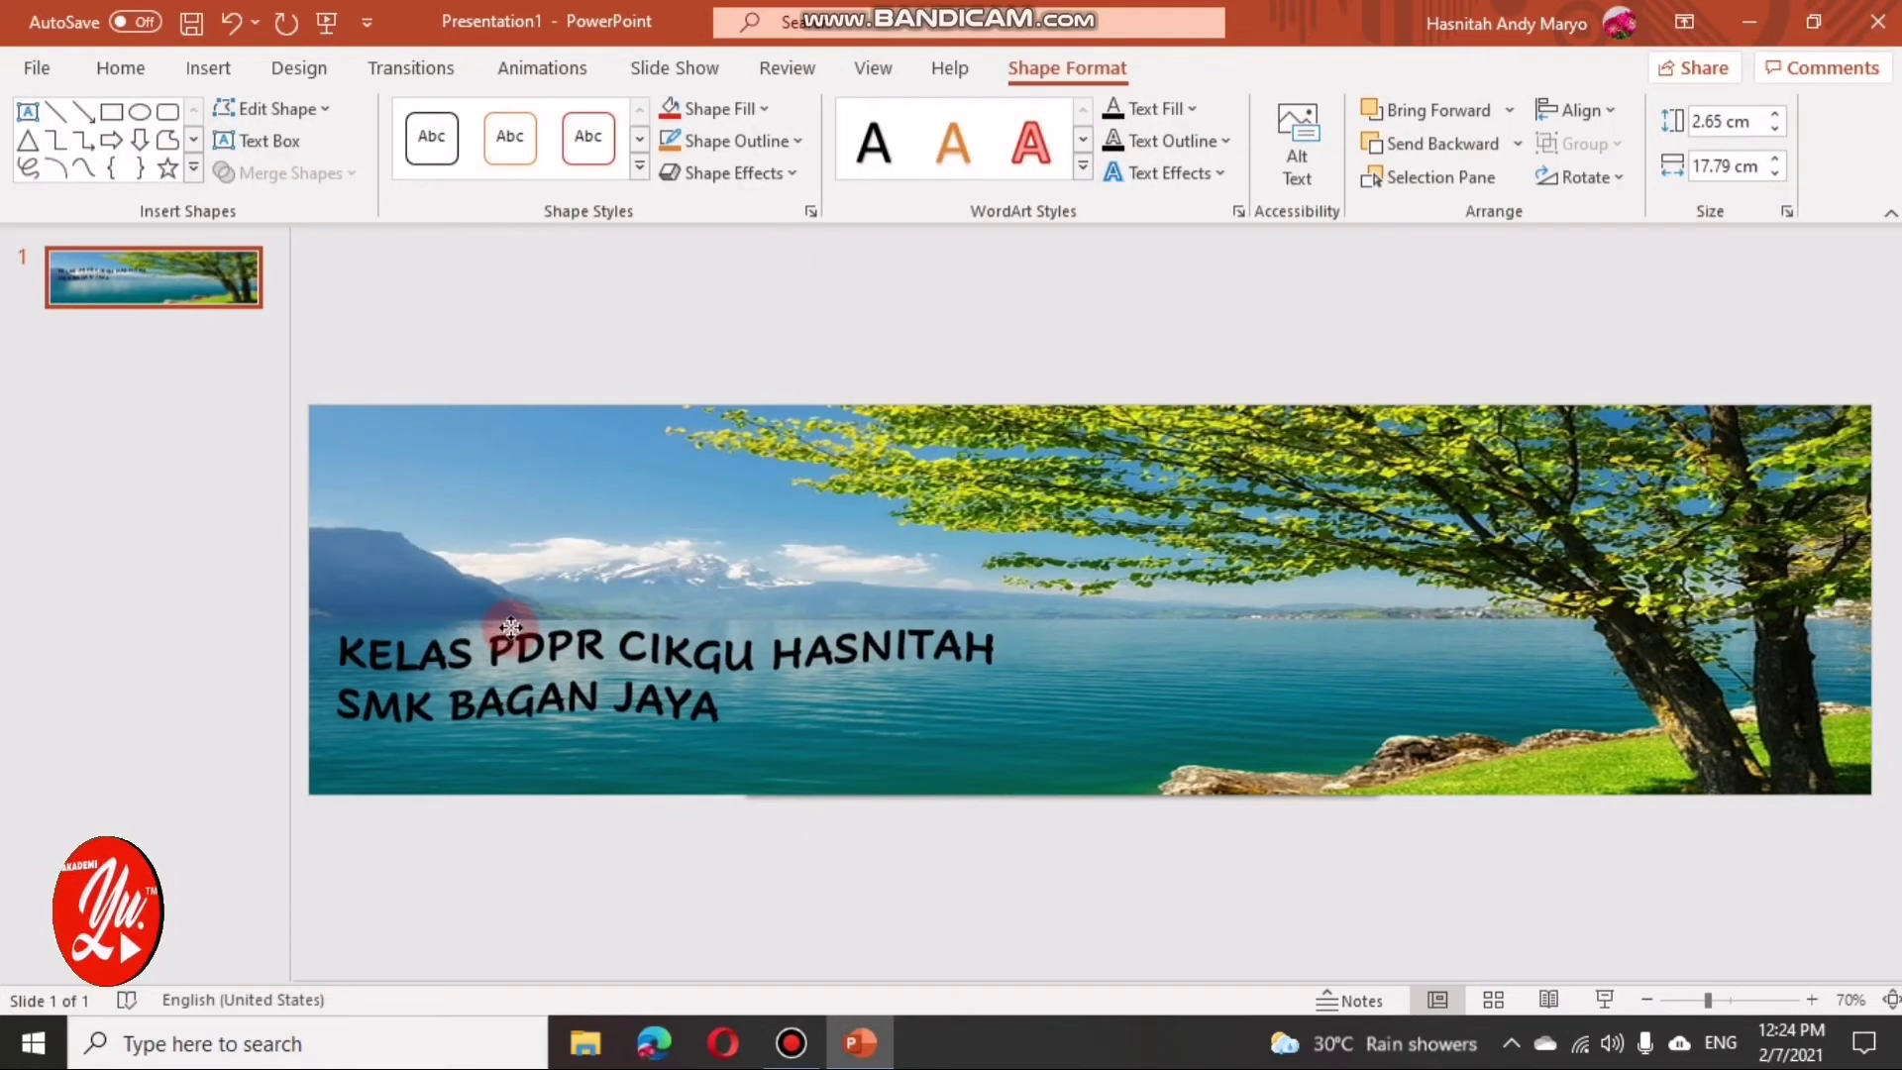
pyautogui.click(581, 883)
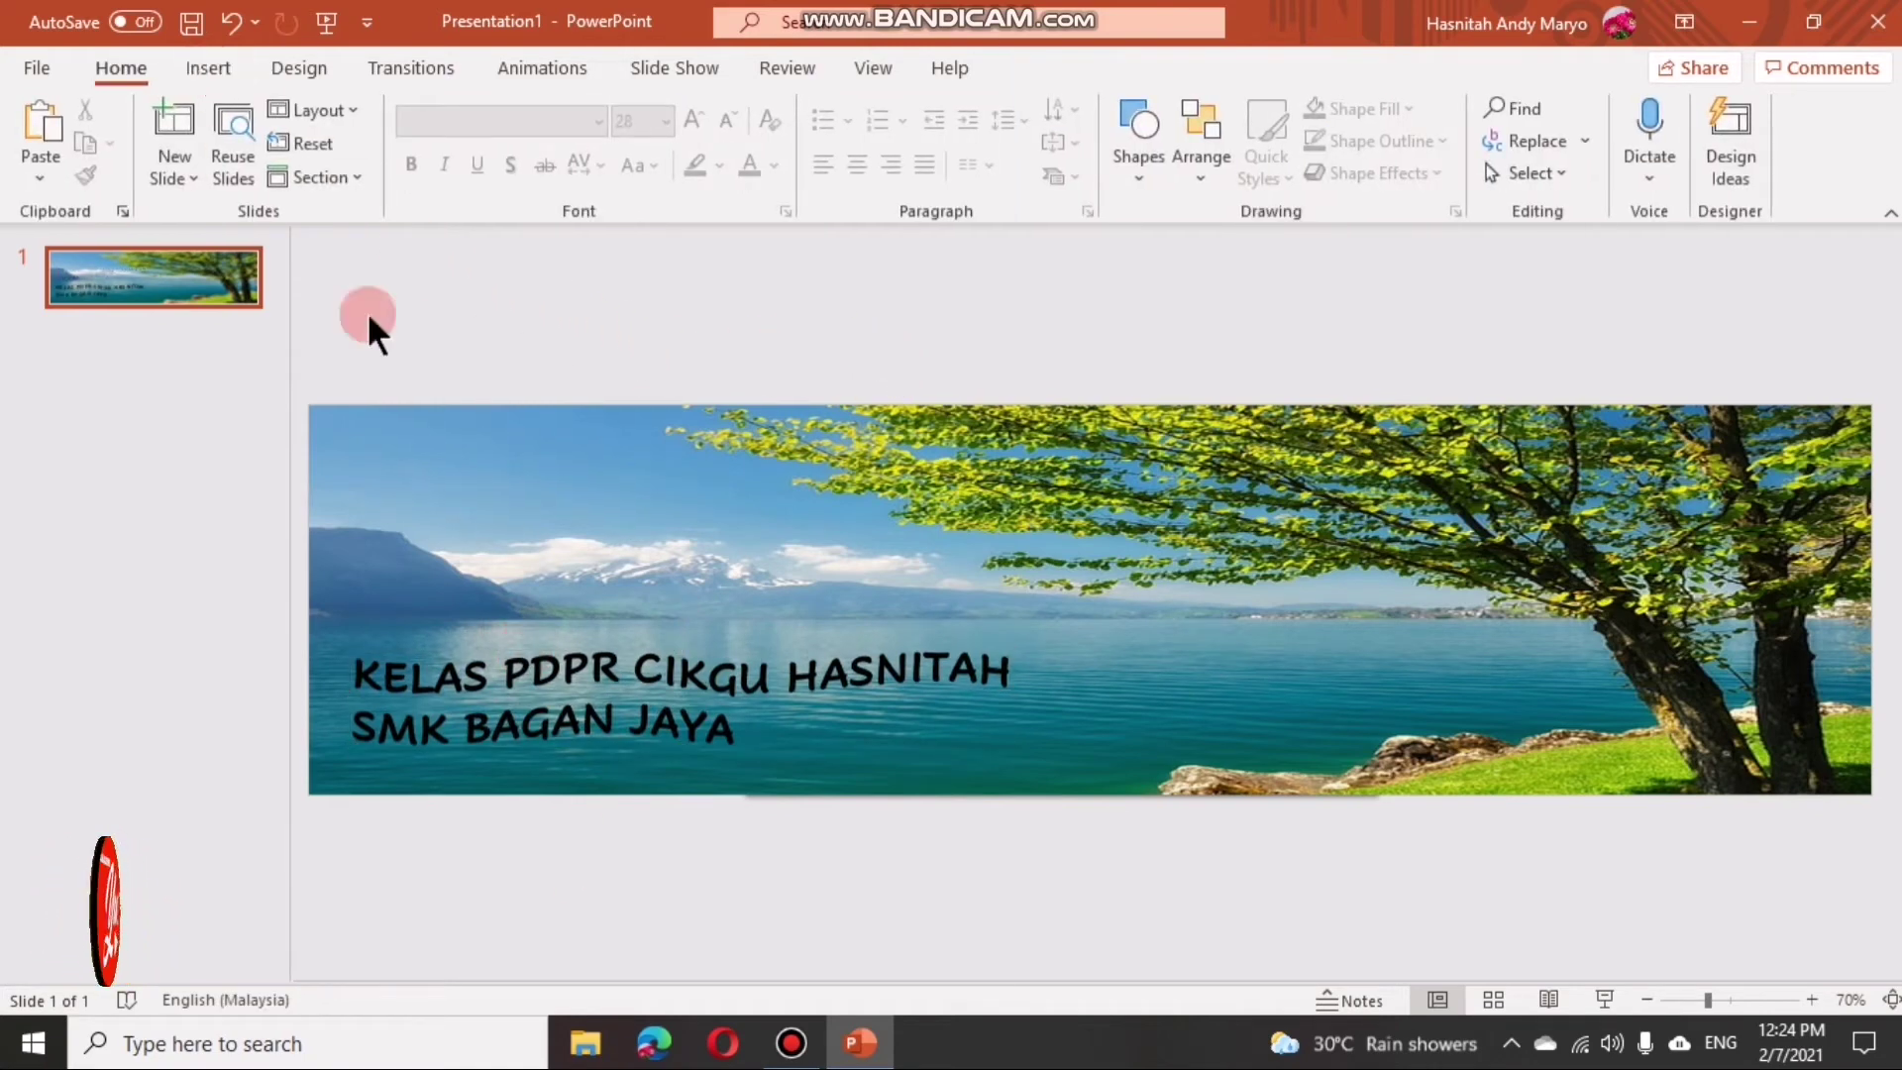
# Step: Insert the LOGO BAGAN JAYA picture from this computer
pyautogui.click(205, 69)
pyautogui.click(259, 163)
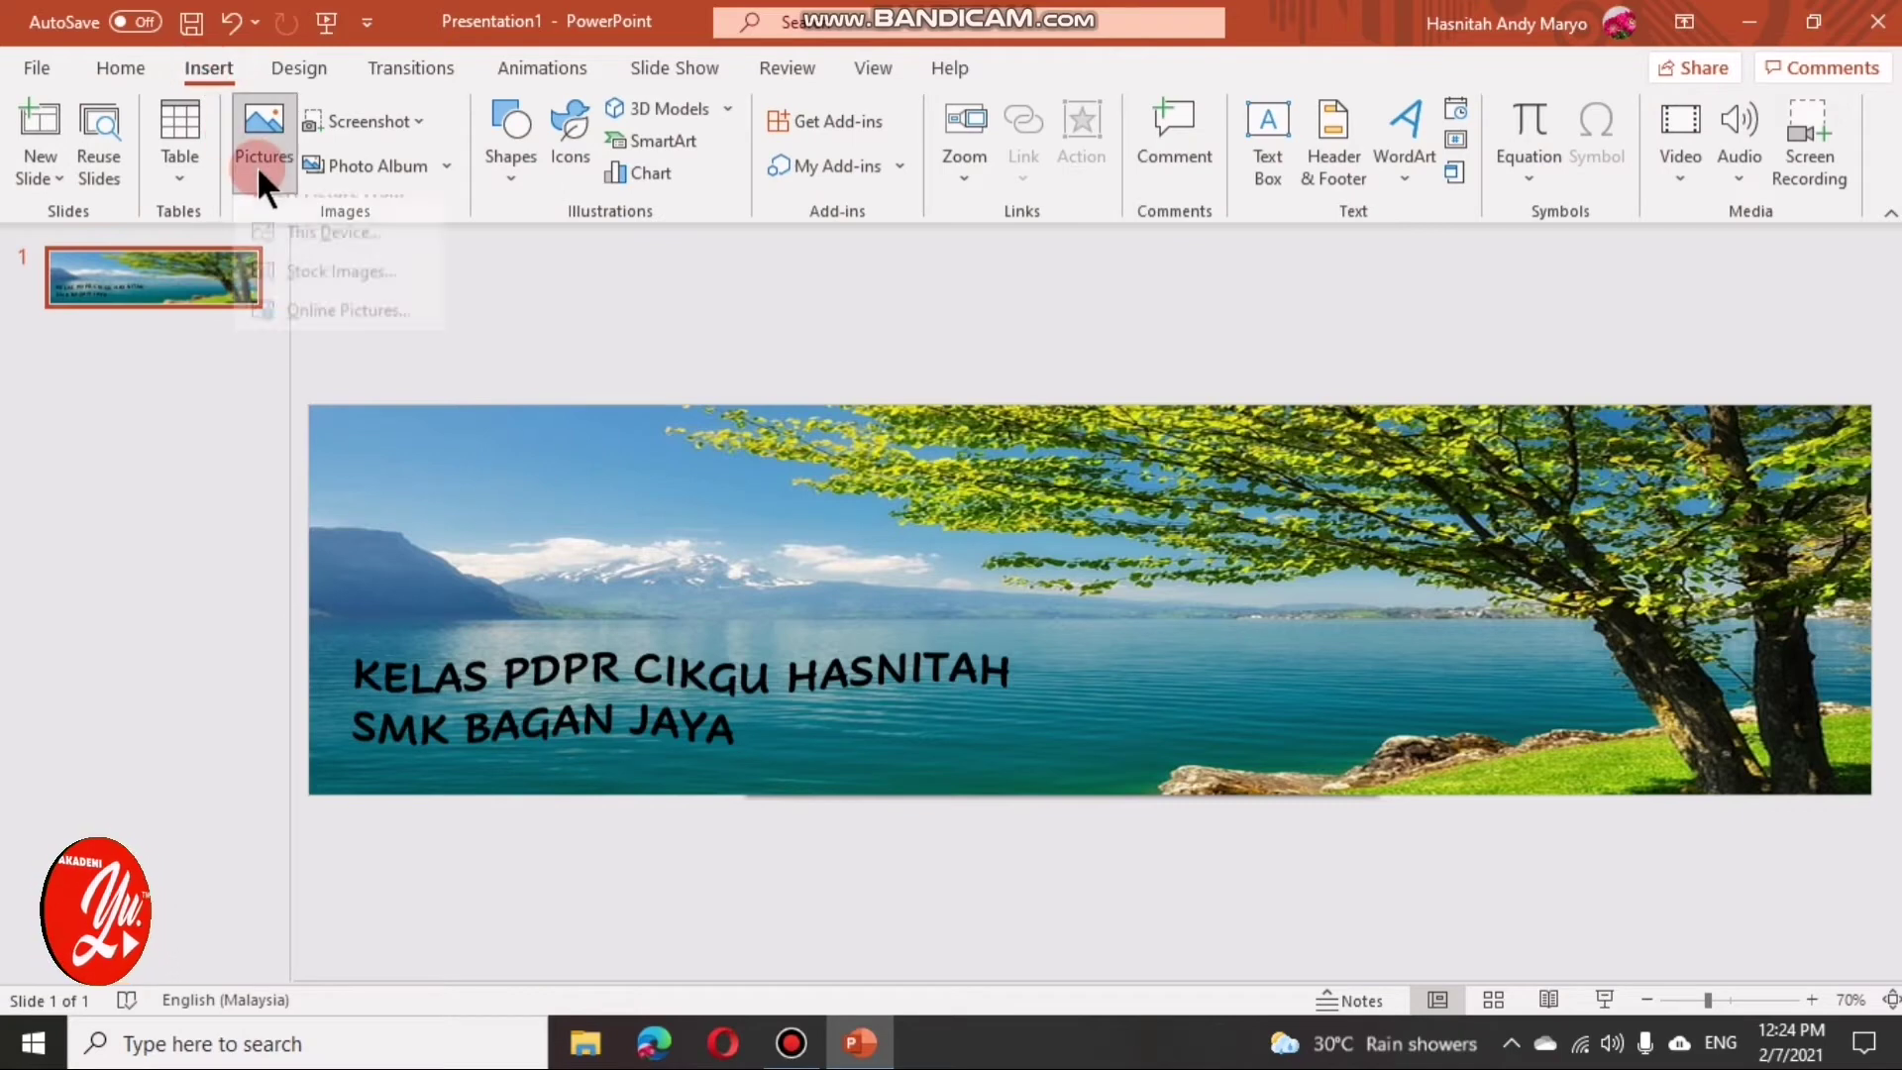
pyautogui.click(317, 259)
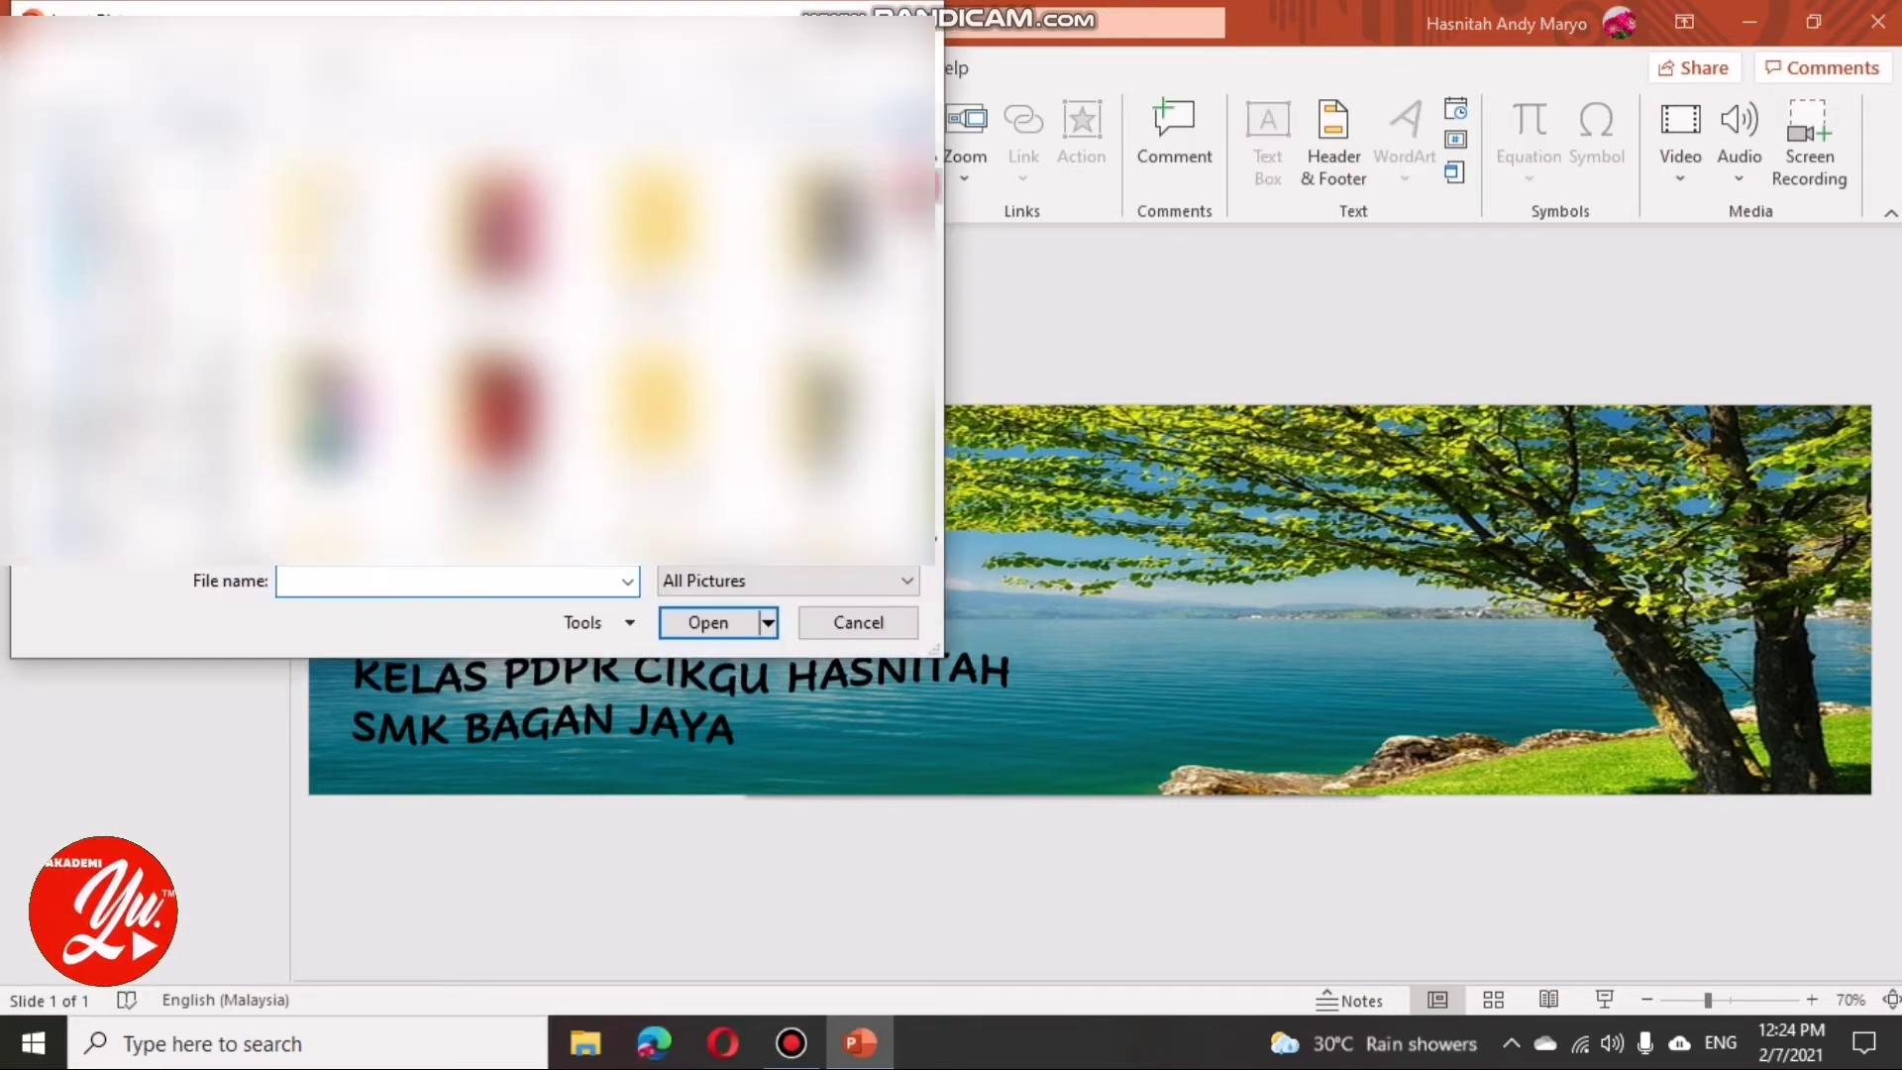
pyautogui.moveTo(936, 188)
pyautogui.mouseDown()
pyautogui.moveTo(971, 440)
pyautogui.moveTo(977, 421)
pyautogui.mouseUp()
pyautogui.click(802, 258)
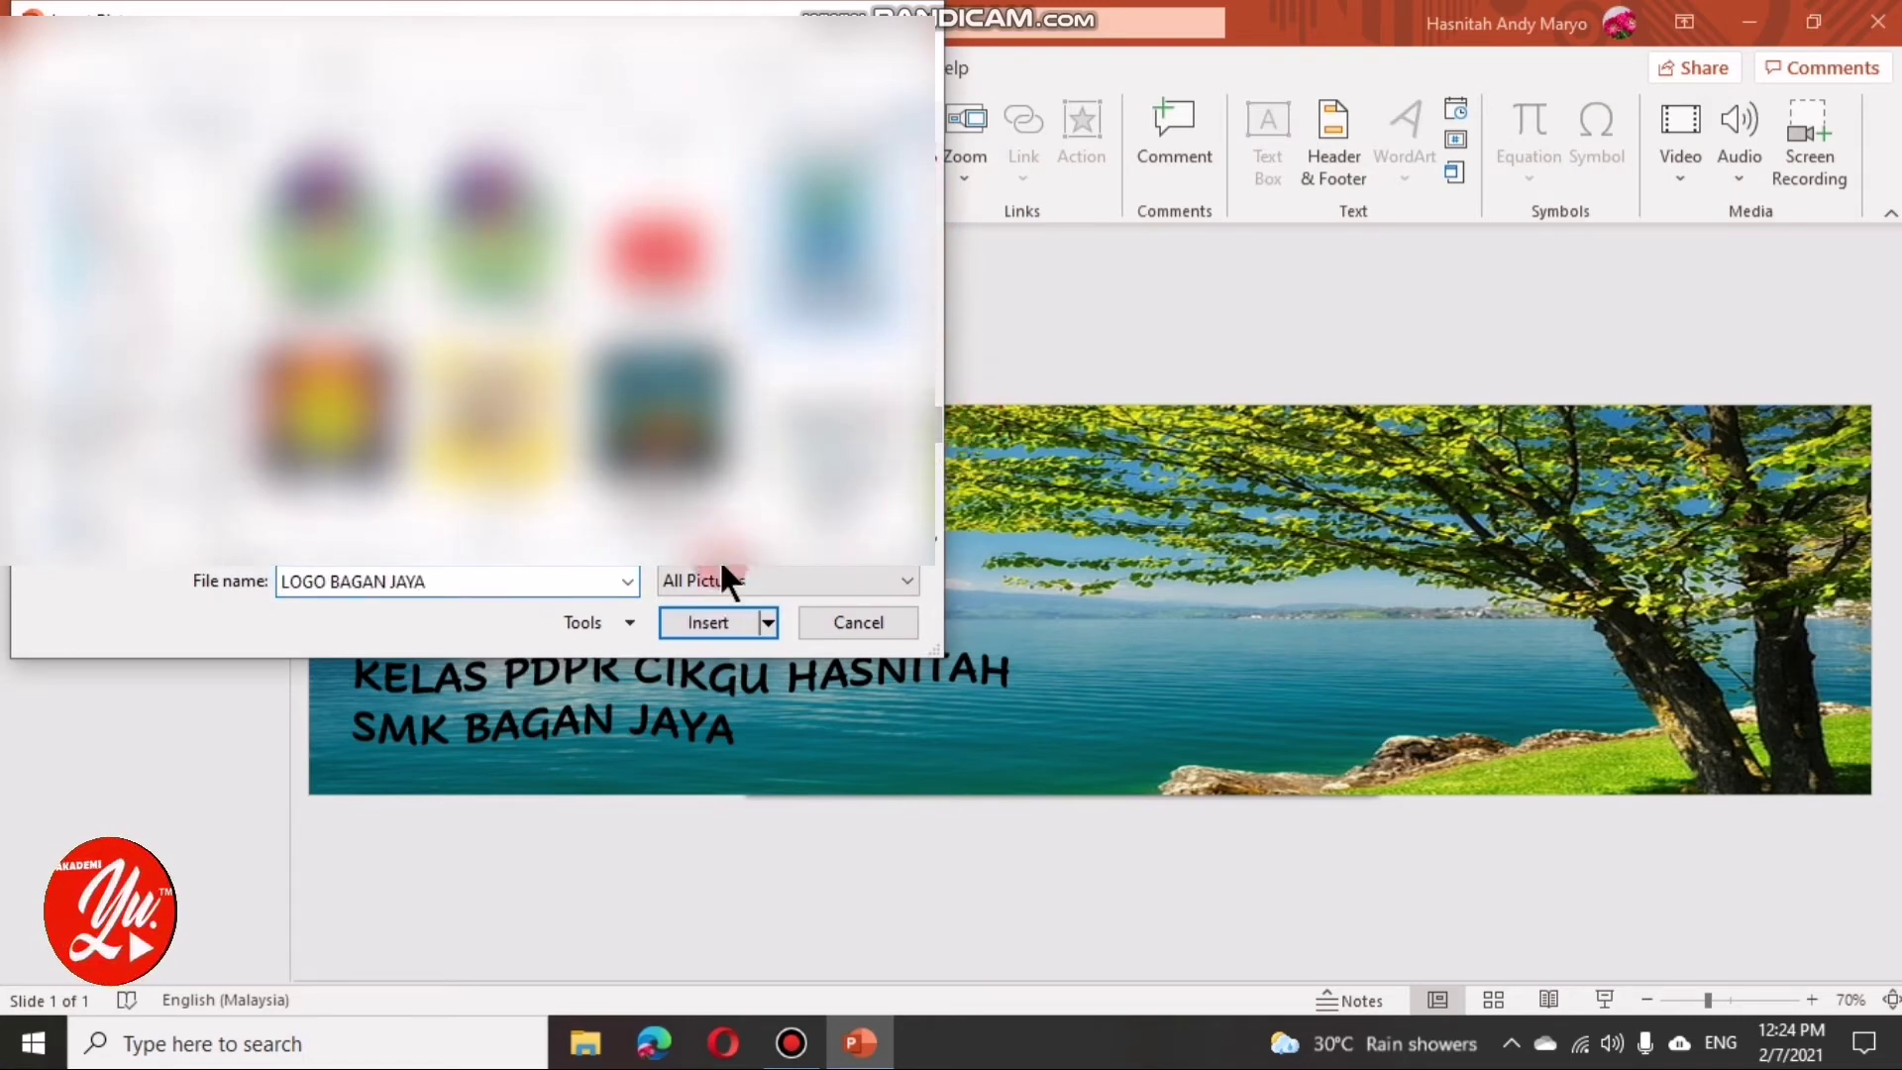
pyautogui.click(711, 612)
# Step: Place the logo at the top-left above the title and shrink it slightly
pyautogui.moveTo(1085, 594)
pyautogui.mouseDown()
pyautogui.moveTo(448, 601)
pyautogui.moveTo(420, 535)
pyautogui.mouseUp()
pyautogui.moveTo(496, 626); pyautogui.dragTo(487, 615)
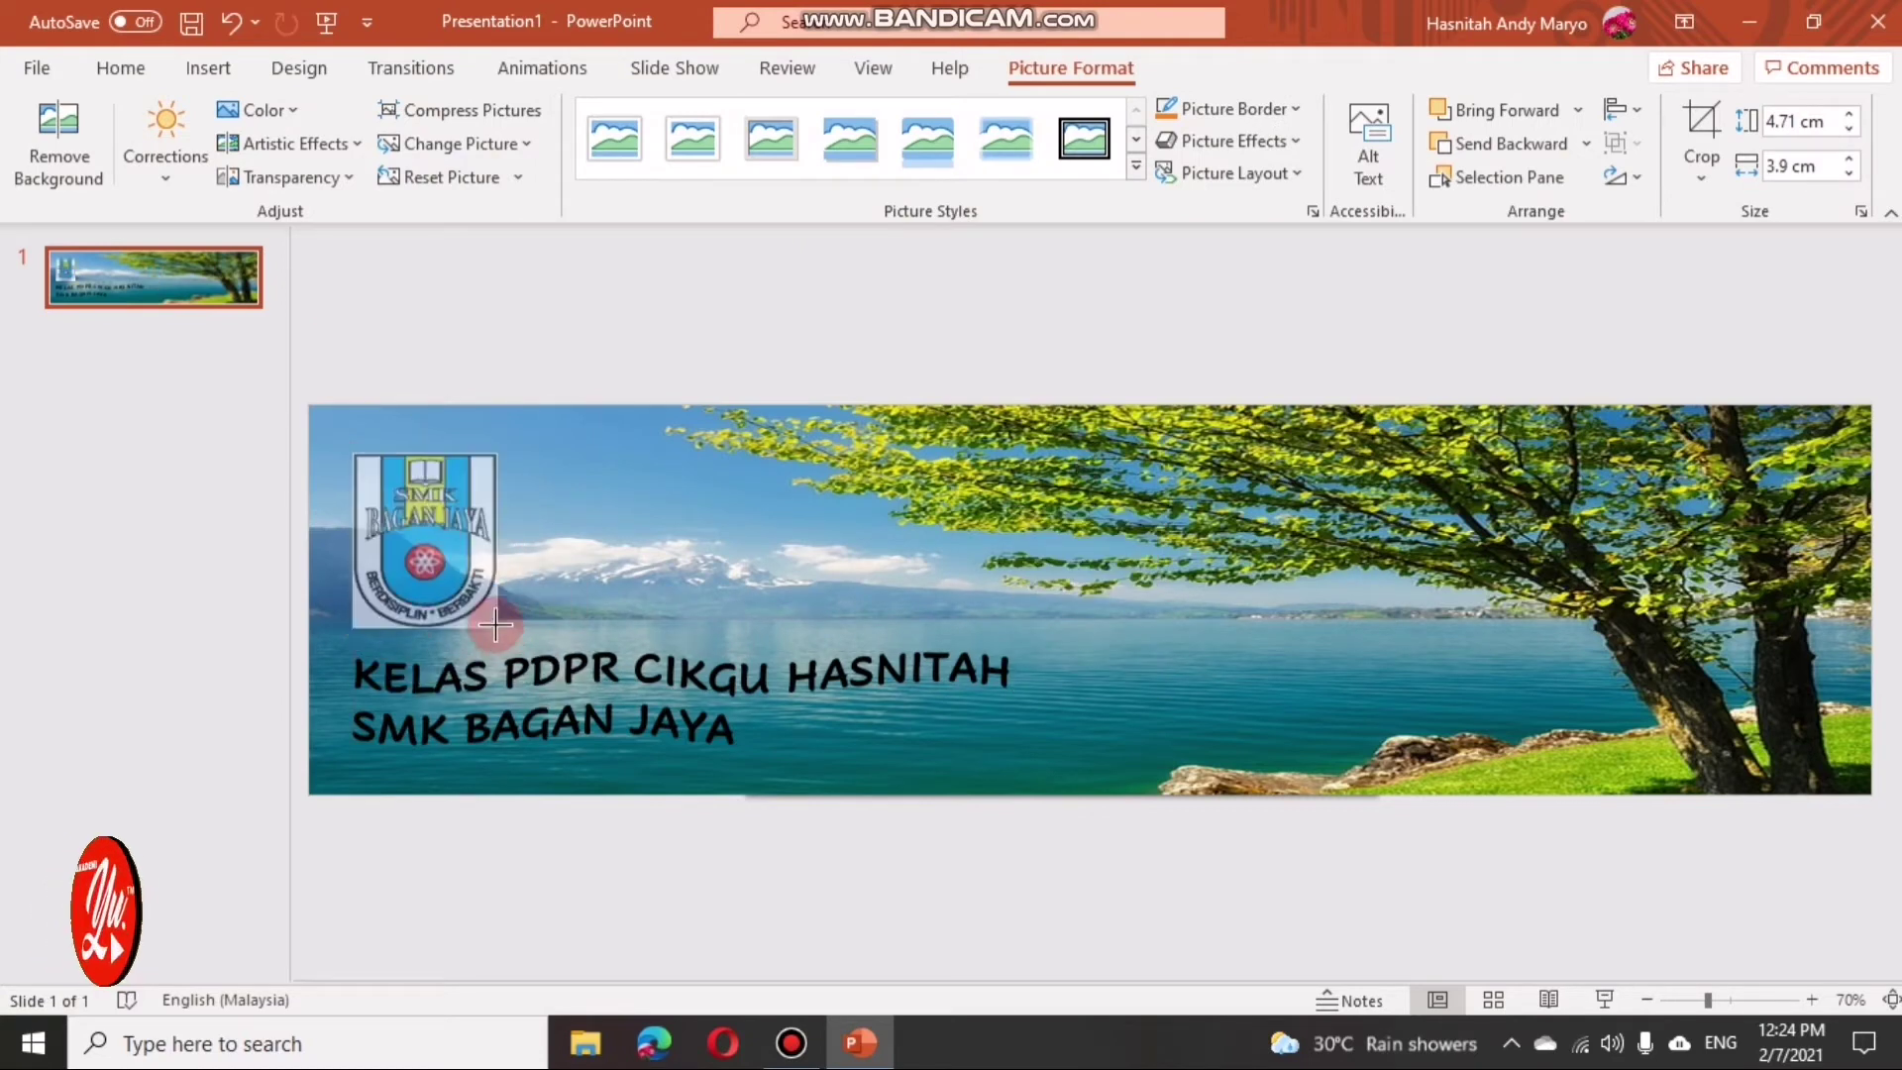
pyautogui.click(520, 817)
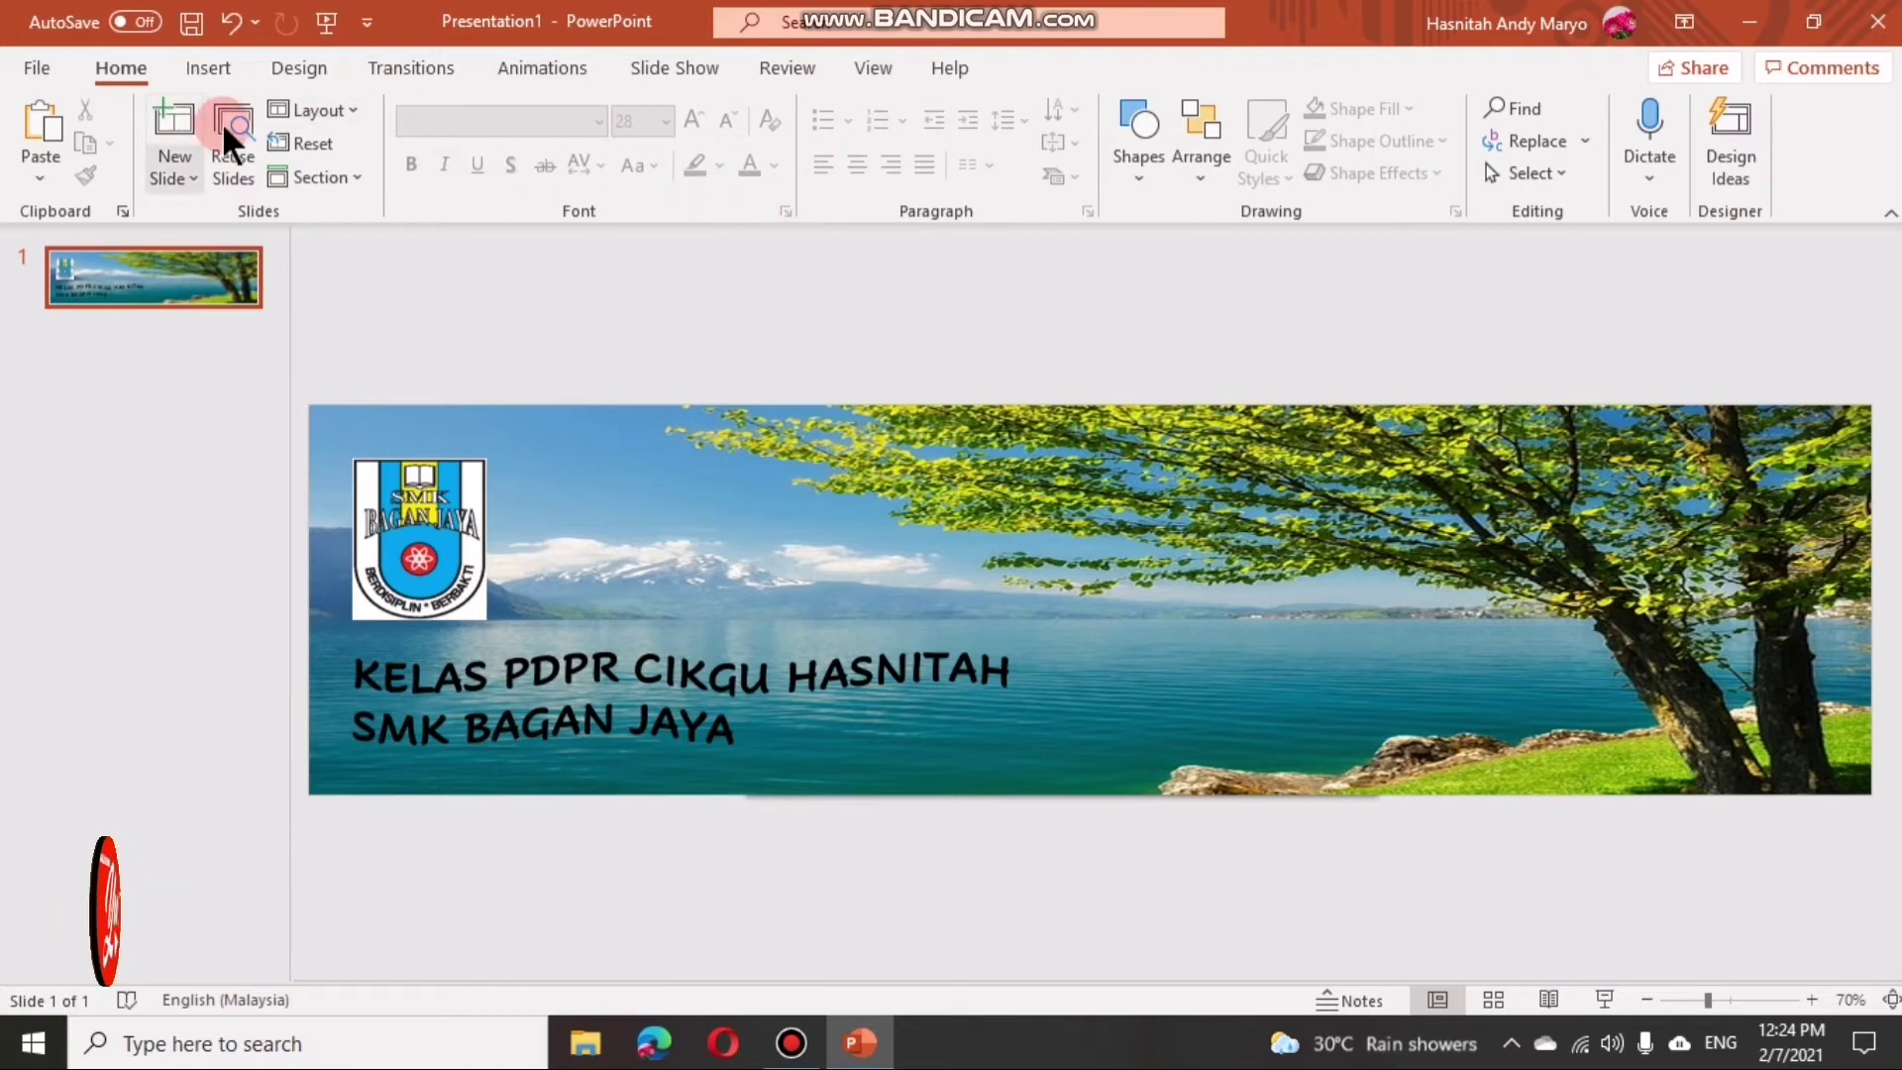
# Step: Insert the kids-and-science clipart found by an online picture search for 'fun science png'
pyautogui.click(203, 68)
pyautogui.click(264, 146)
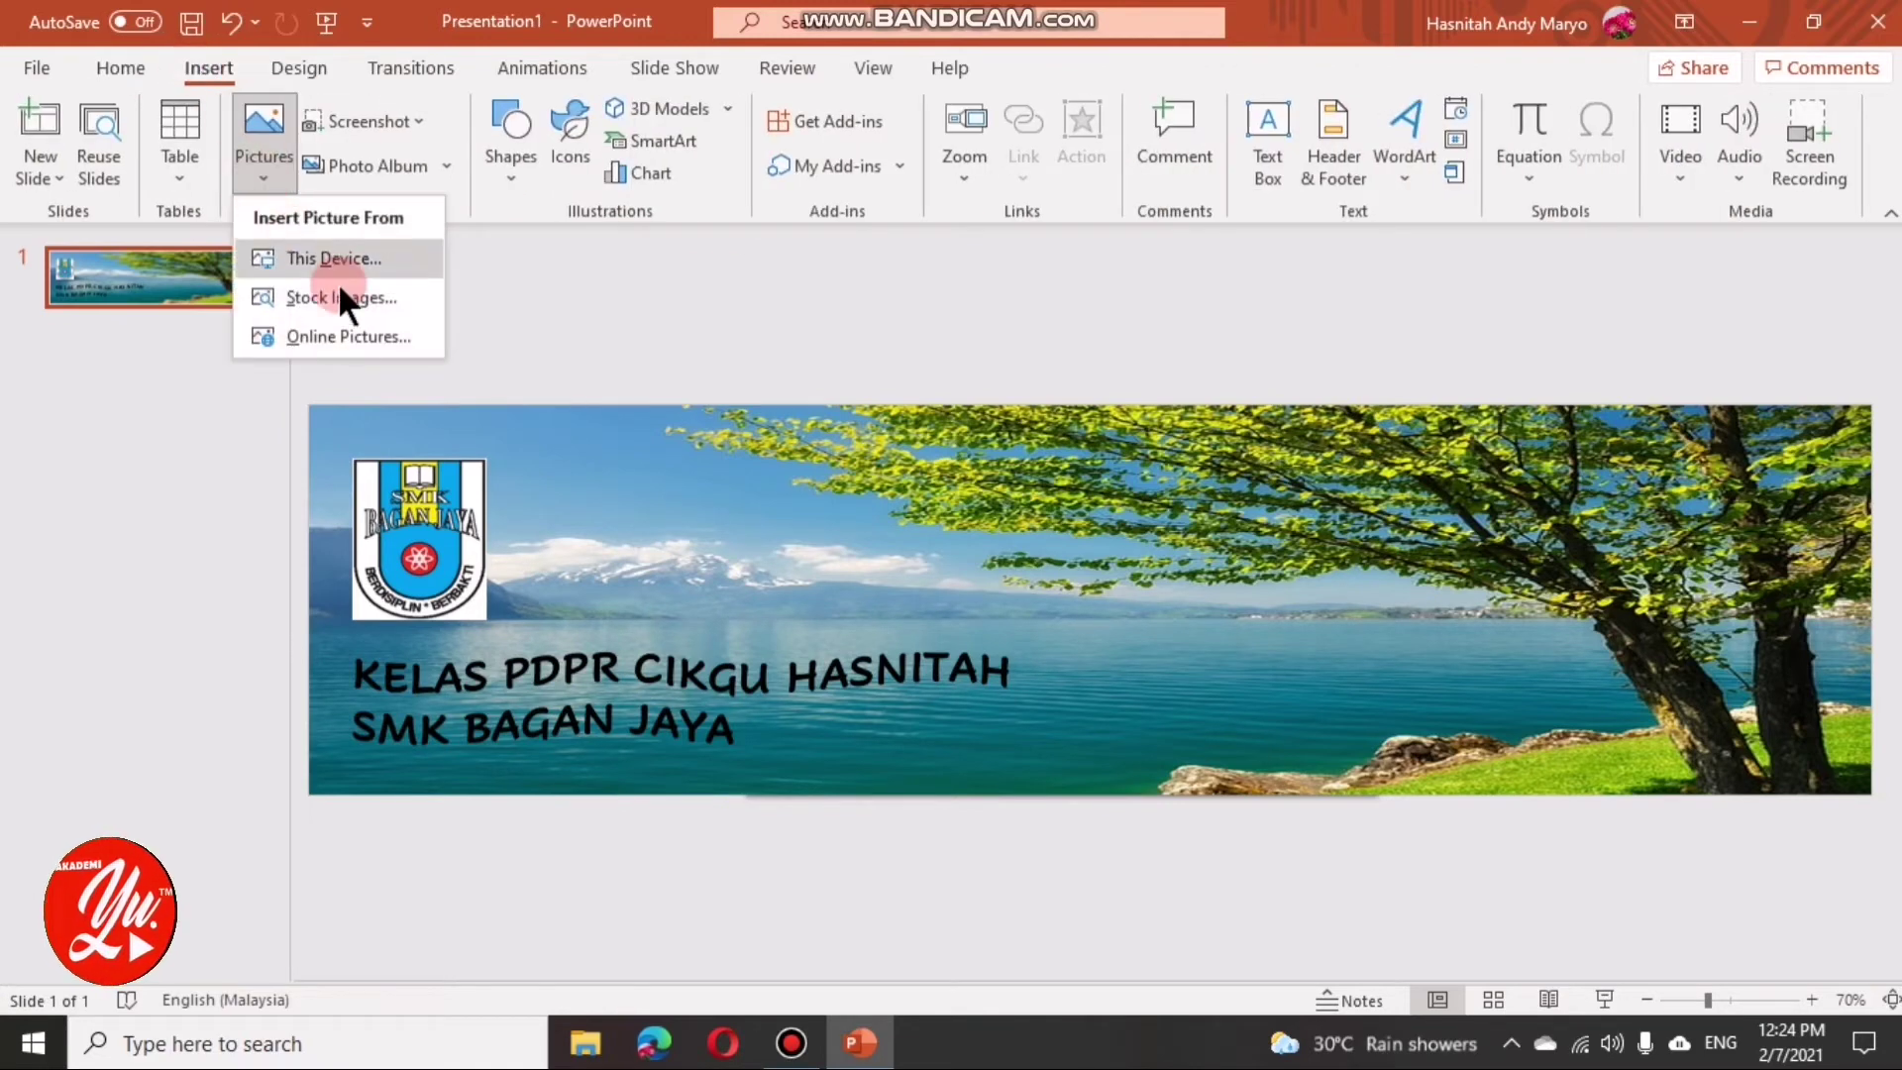
pyautogui.click(348, 334)
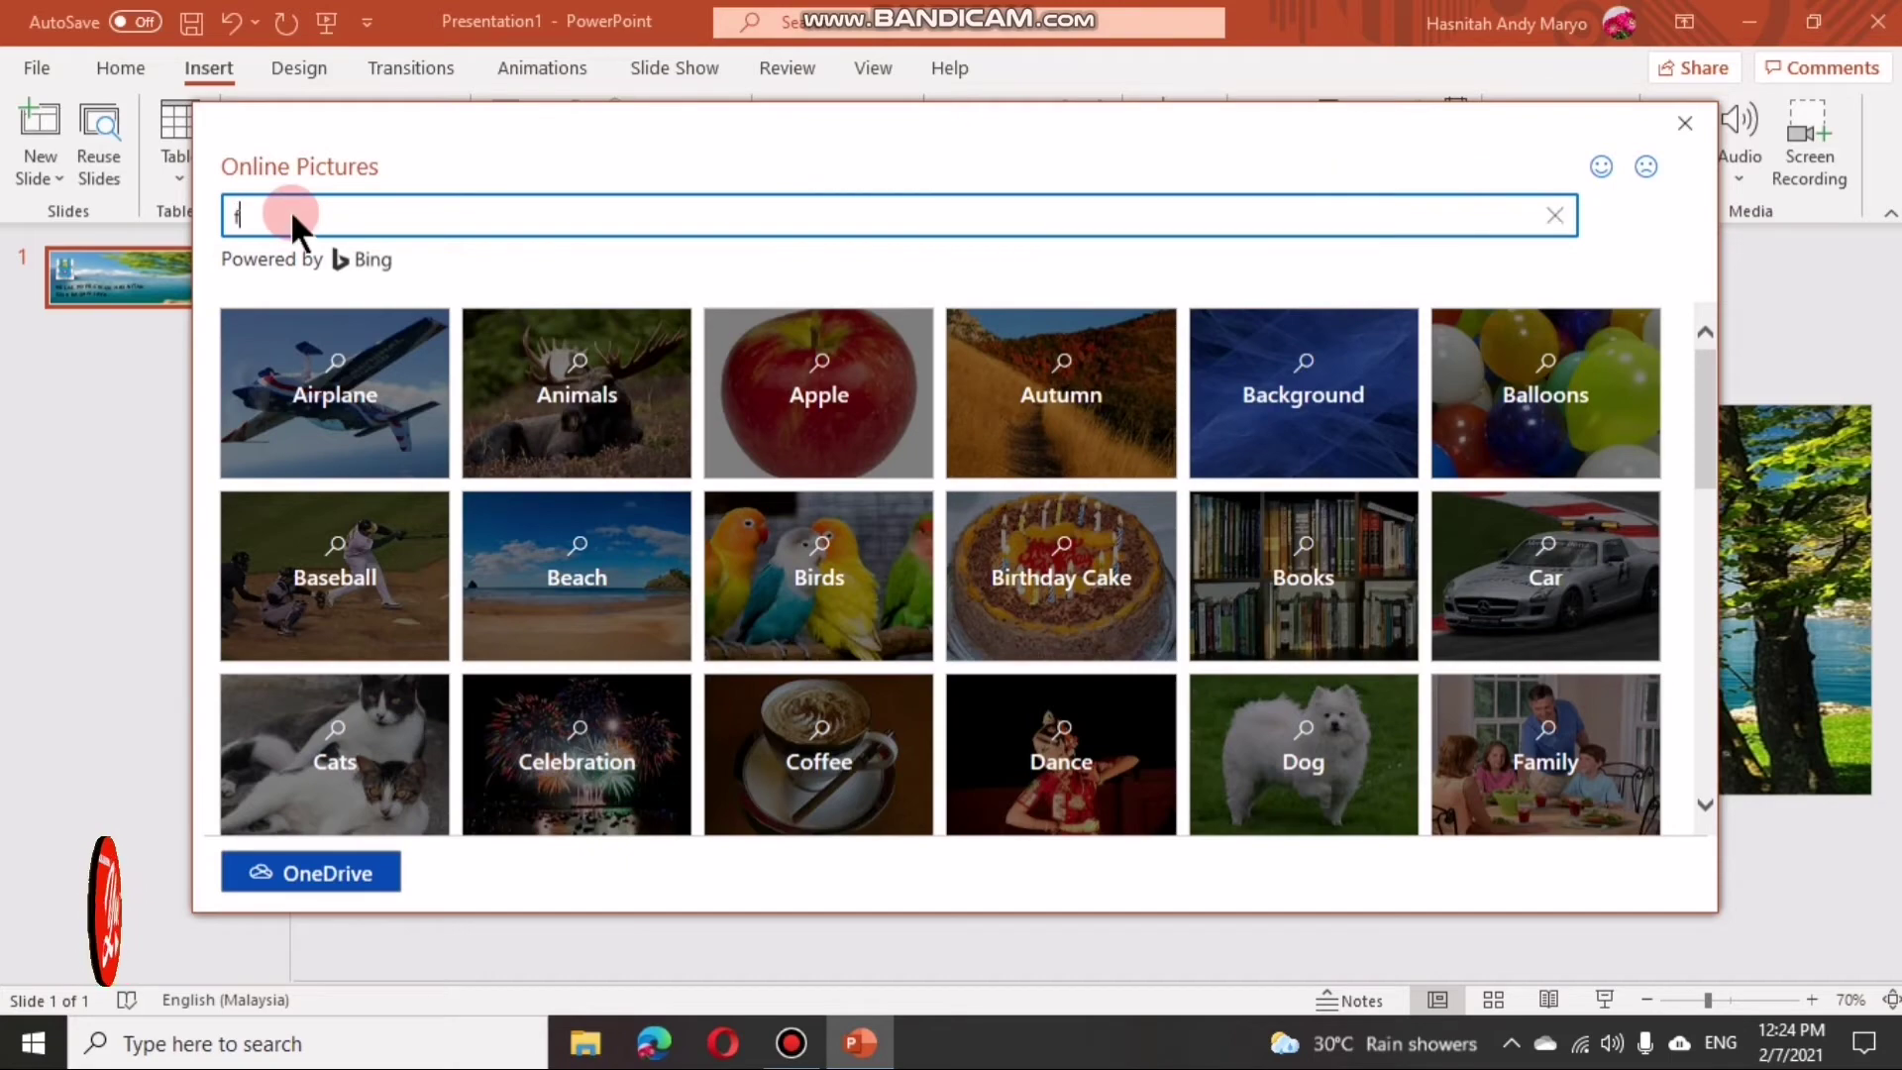
pyautogui.write('fun scien')
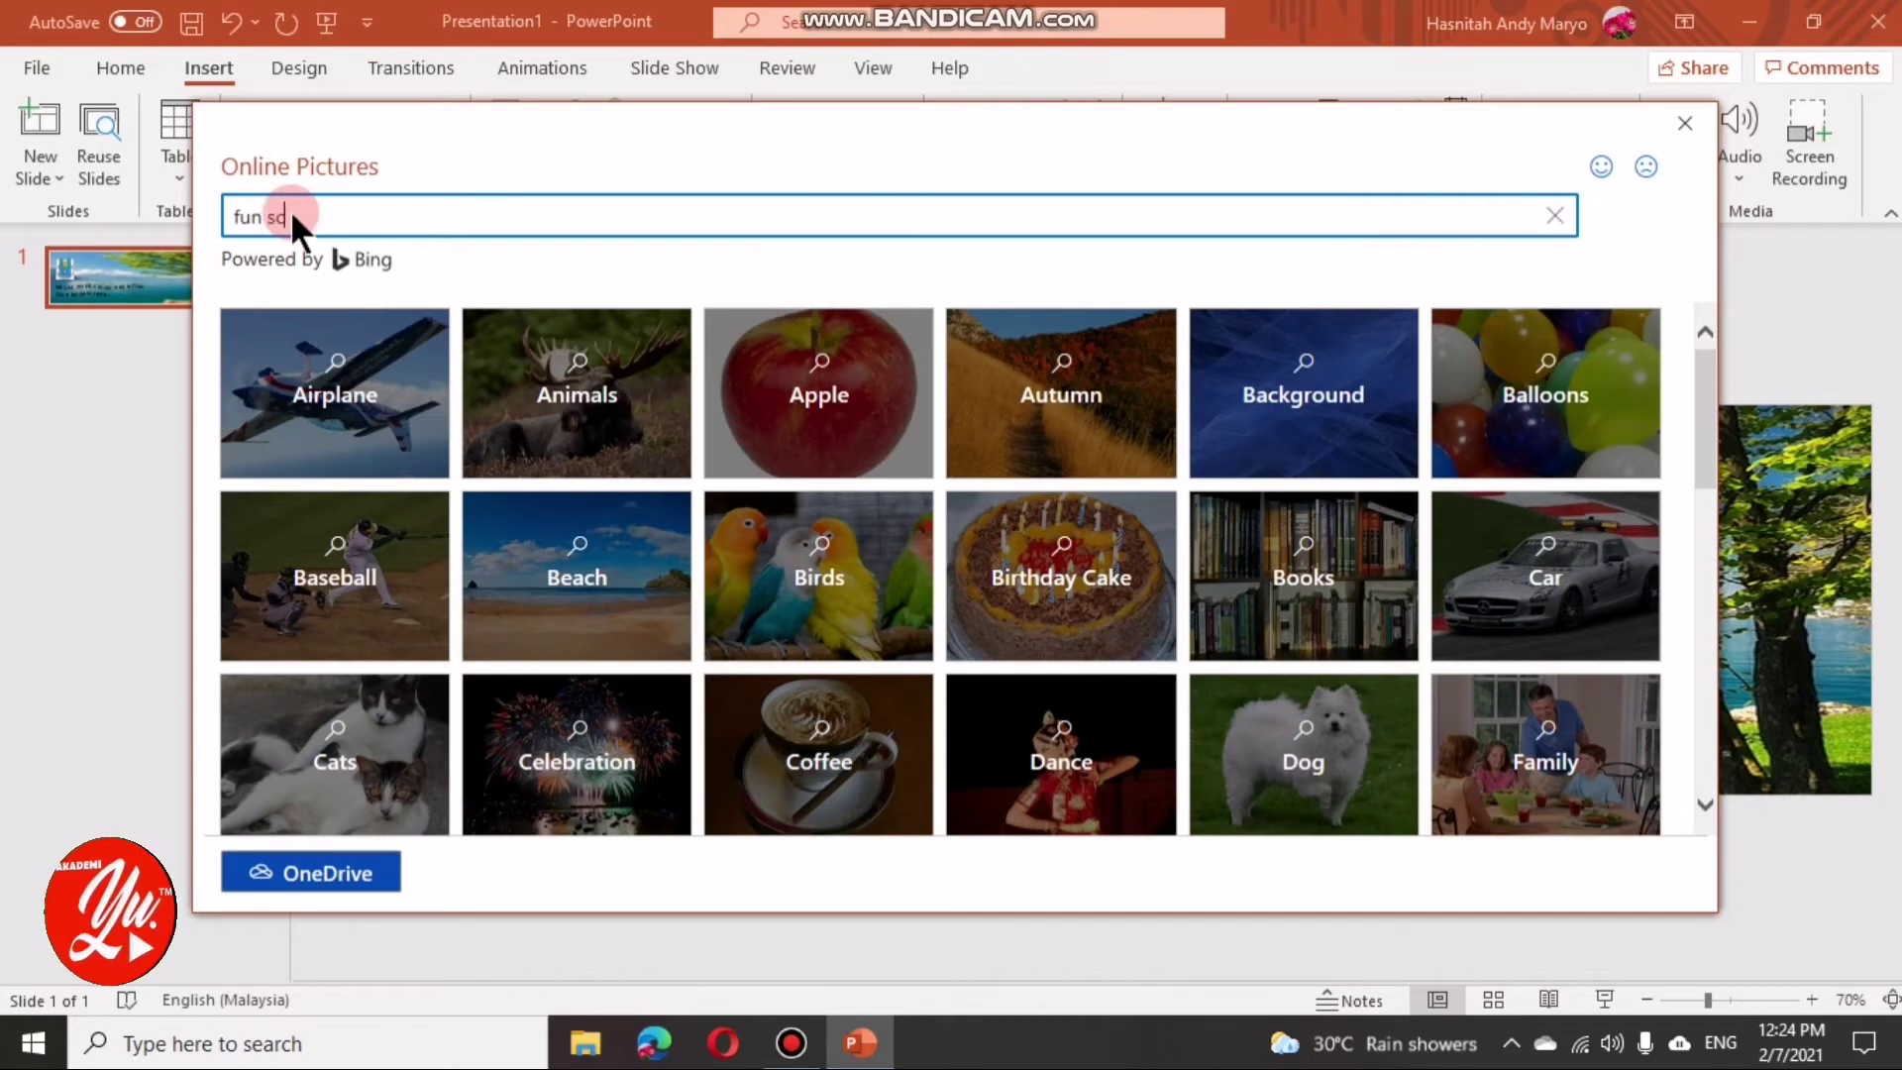
pyautogui.write('ce png')
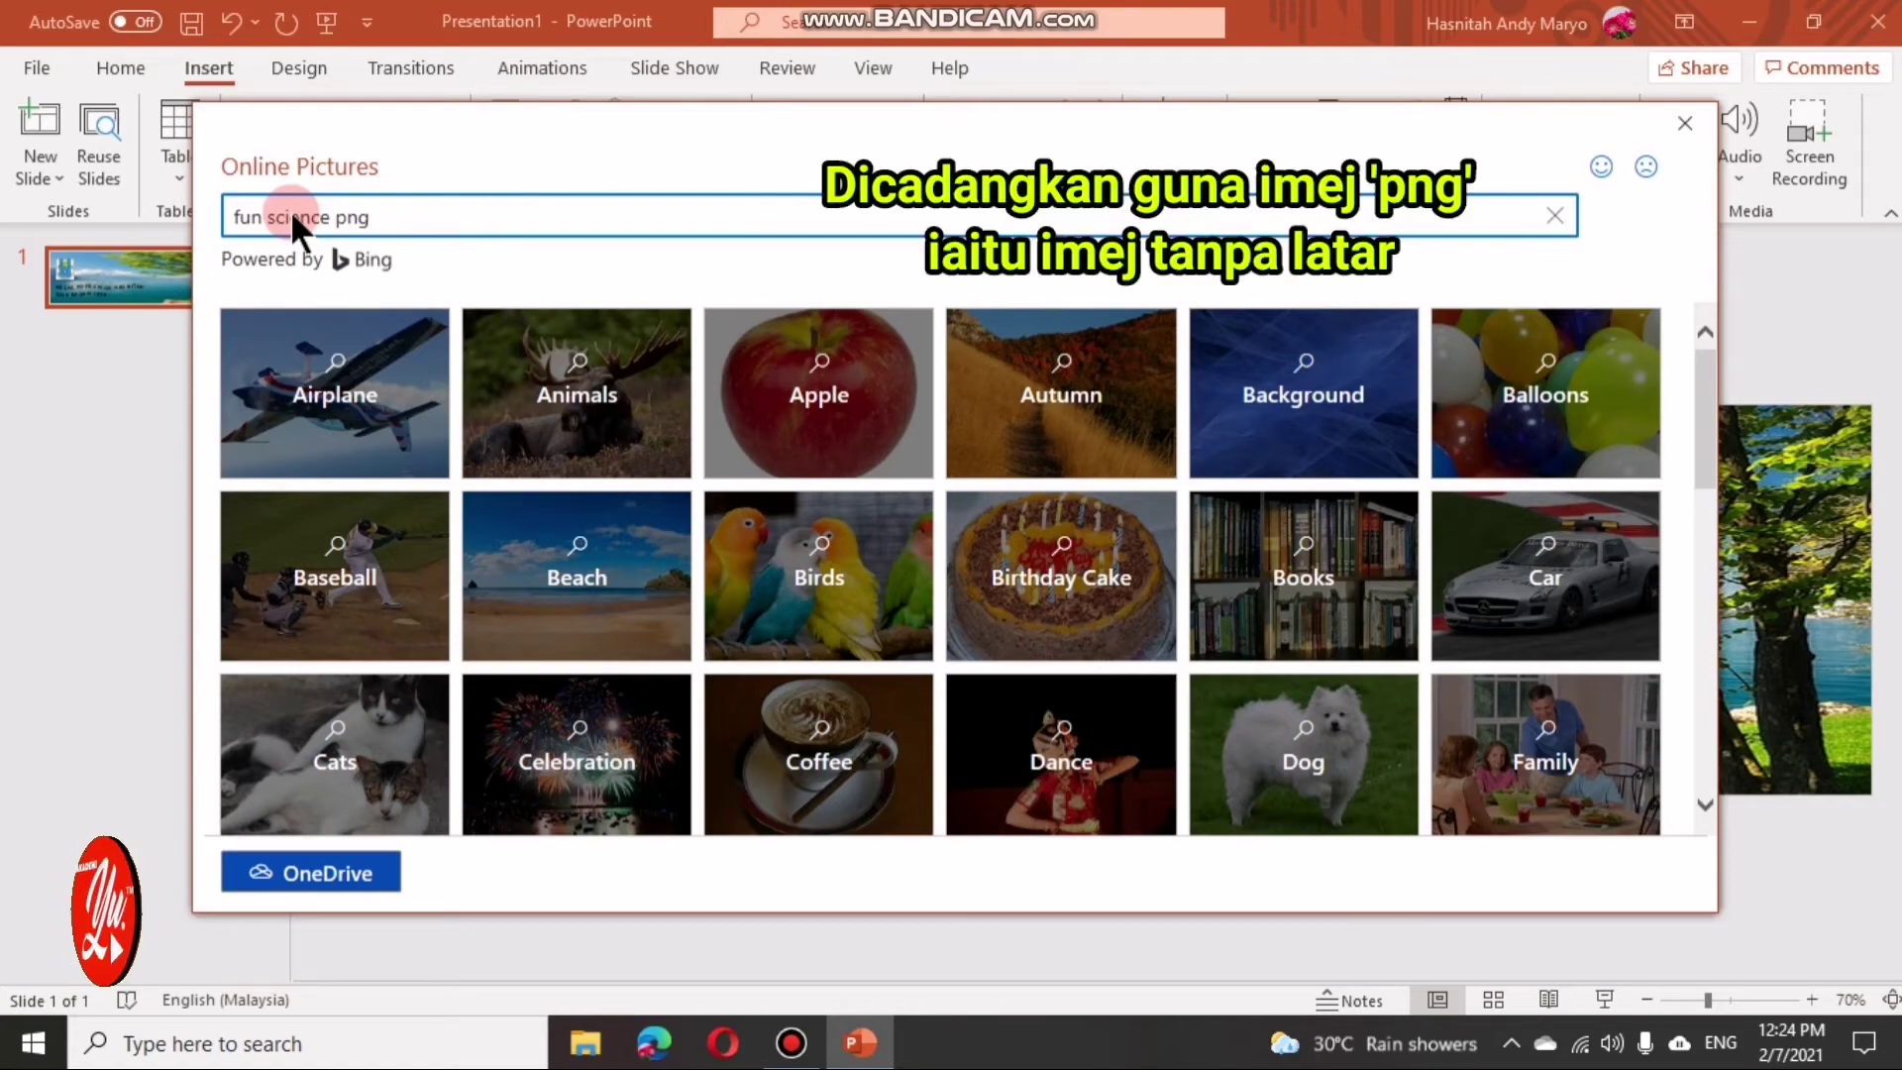
pyautogui.press('Return')
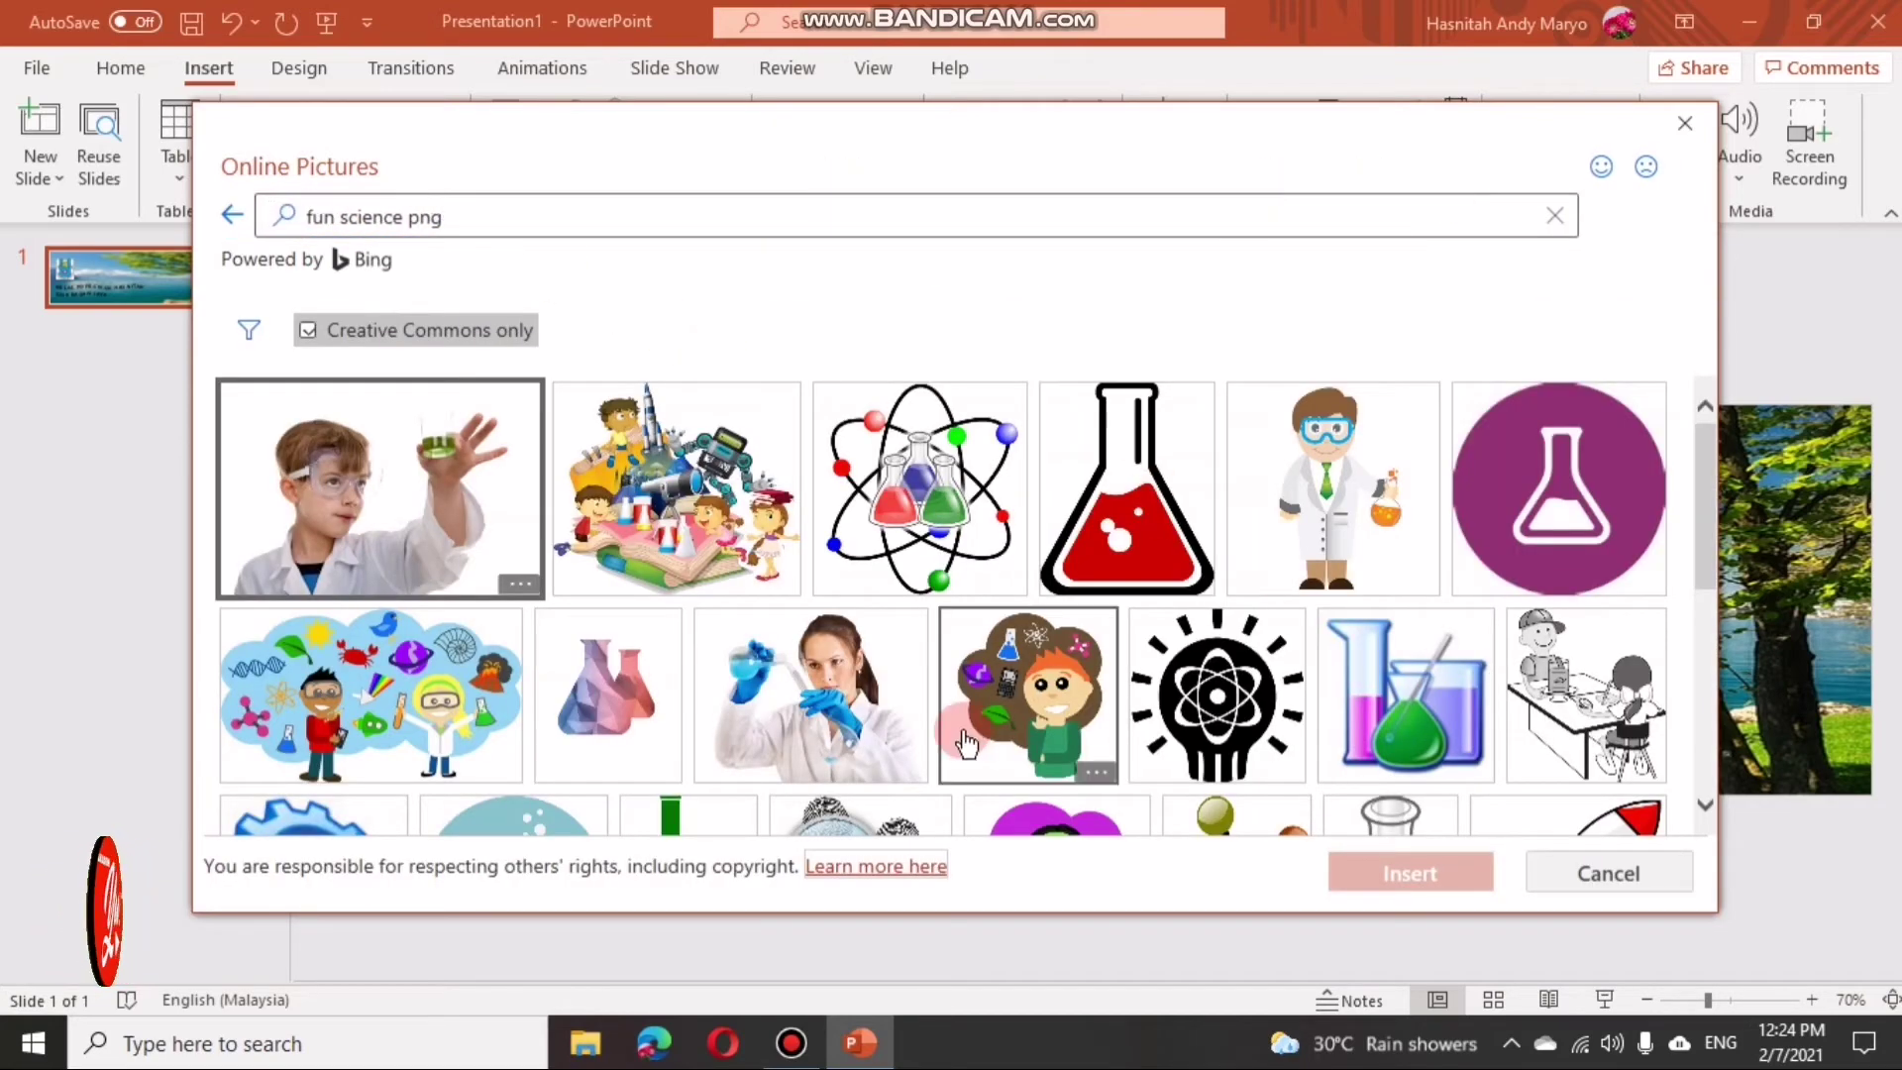
pyautogui.click(632, 548)
pyautogui.click(1446, 874)
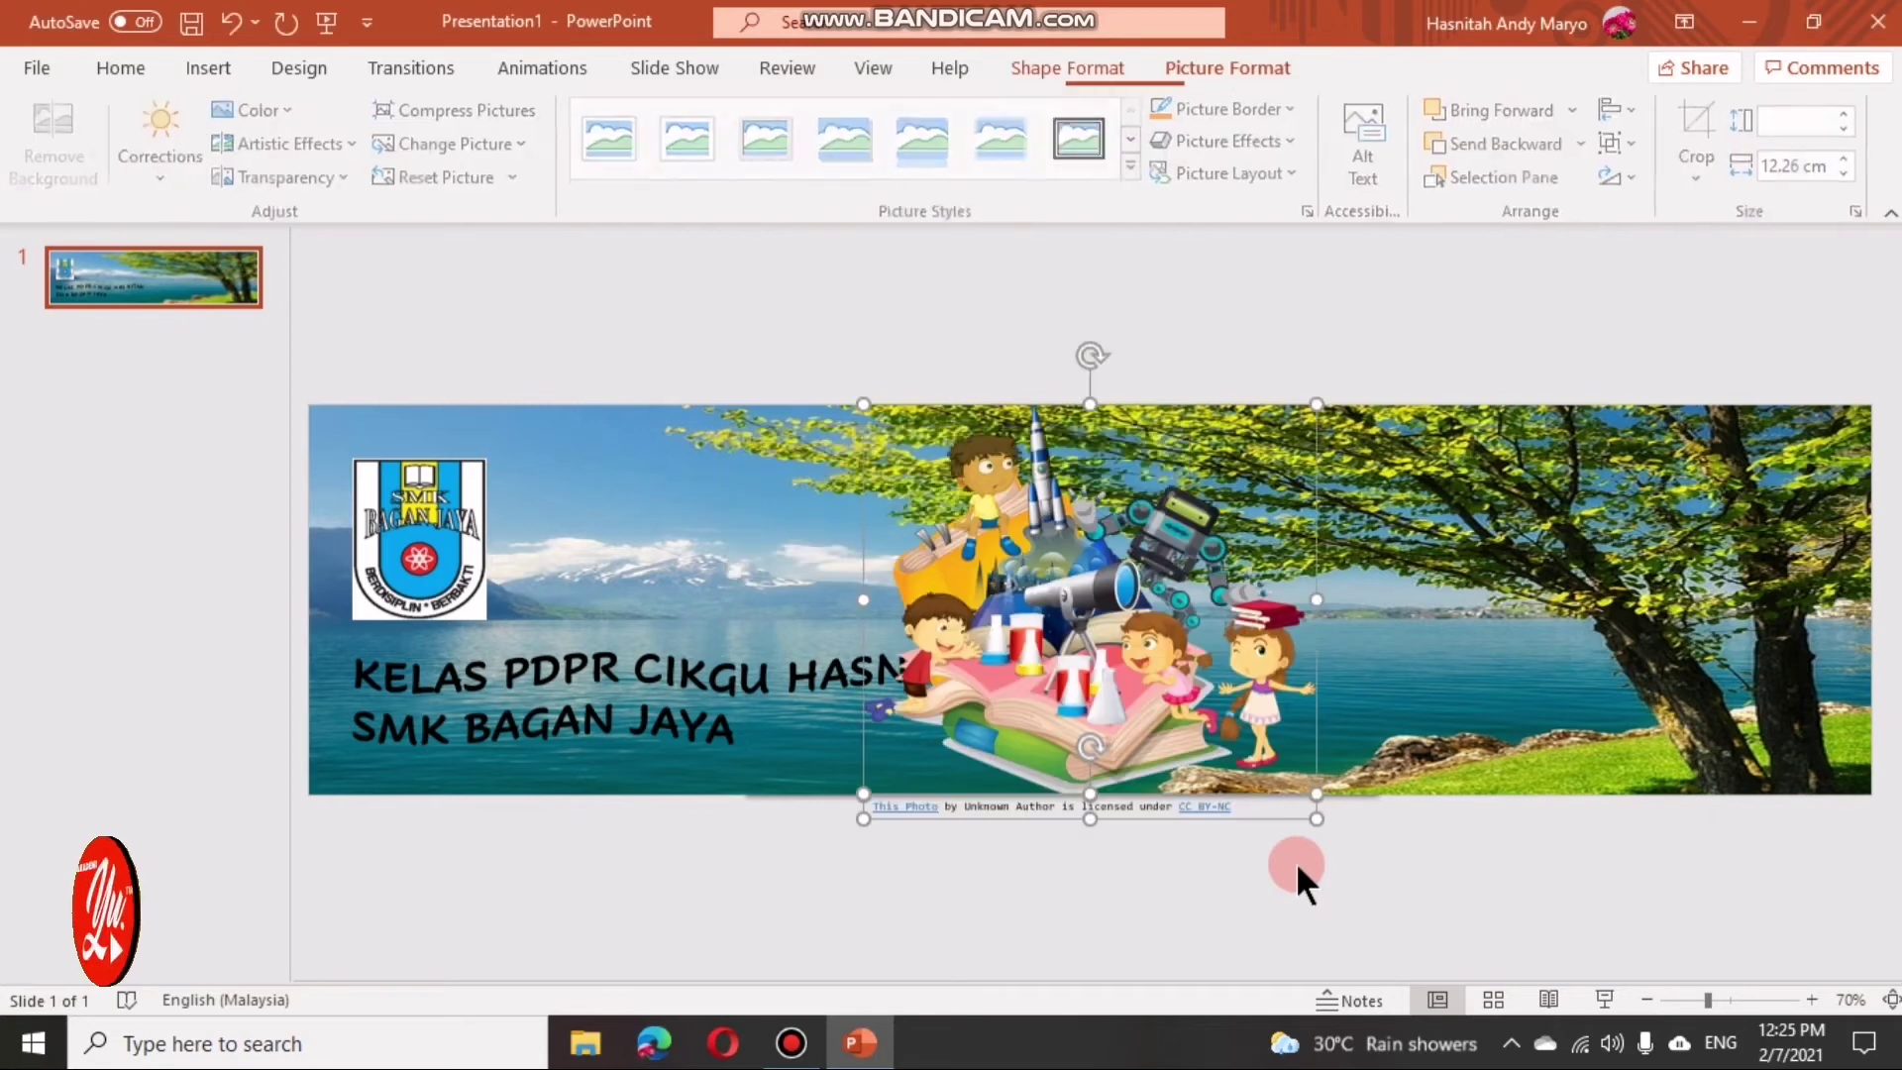
# Step: Delete the clipart's attribution caption, then shrink the clipart and place it beside the logo above the title
pyautogui.click(1008, 805)
pyautogui.press('Delete')
pyautogui.click(990, 772)
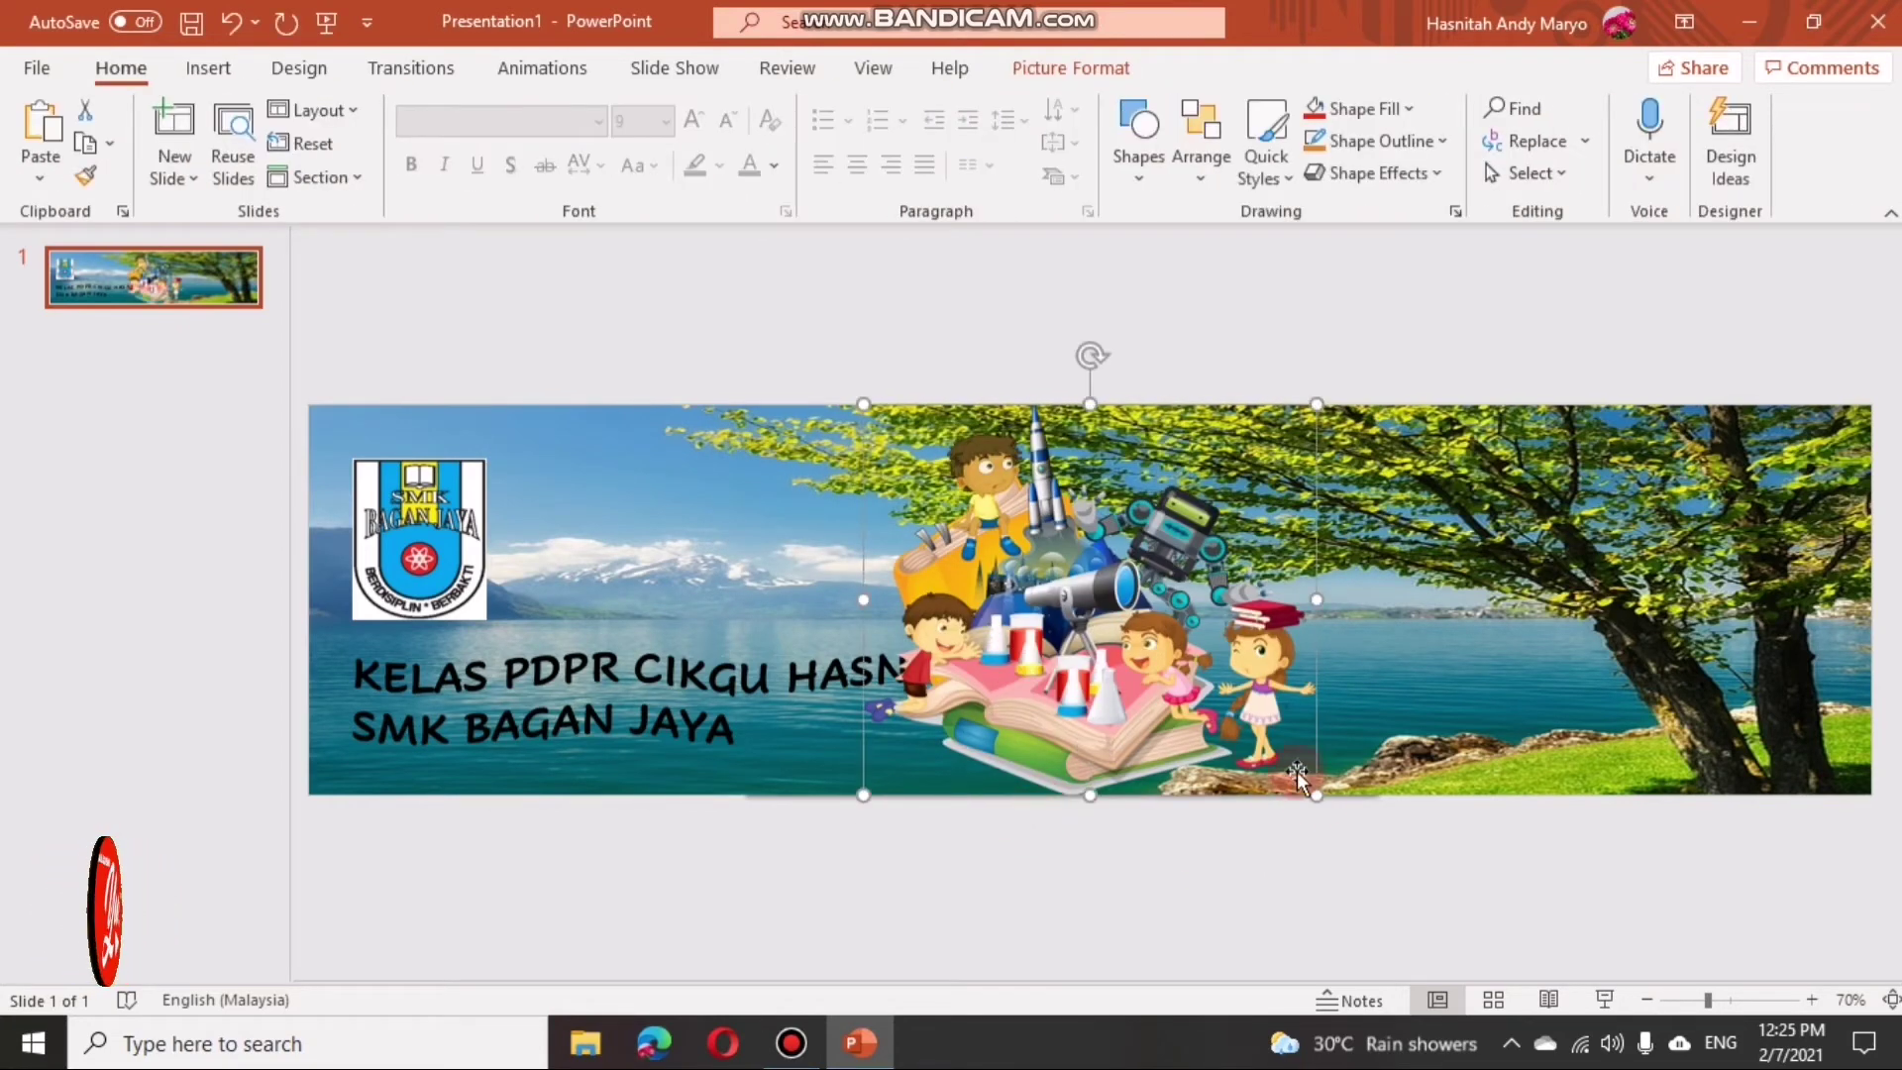
pyautogui.moveTo(1313, 792); pyautogui.dragTo(1110, 702)
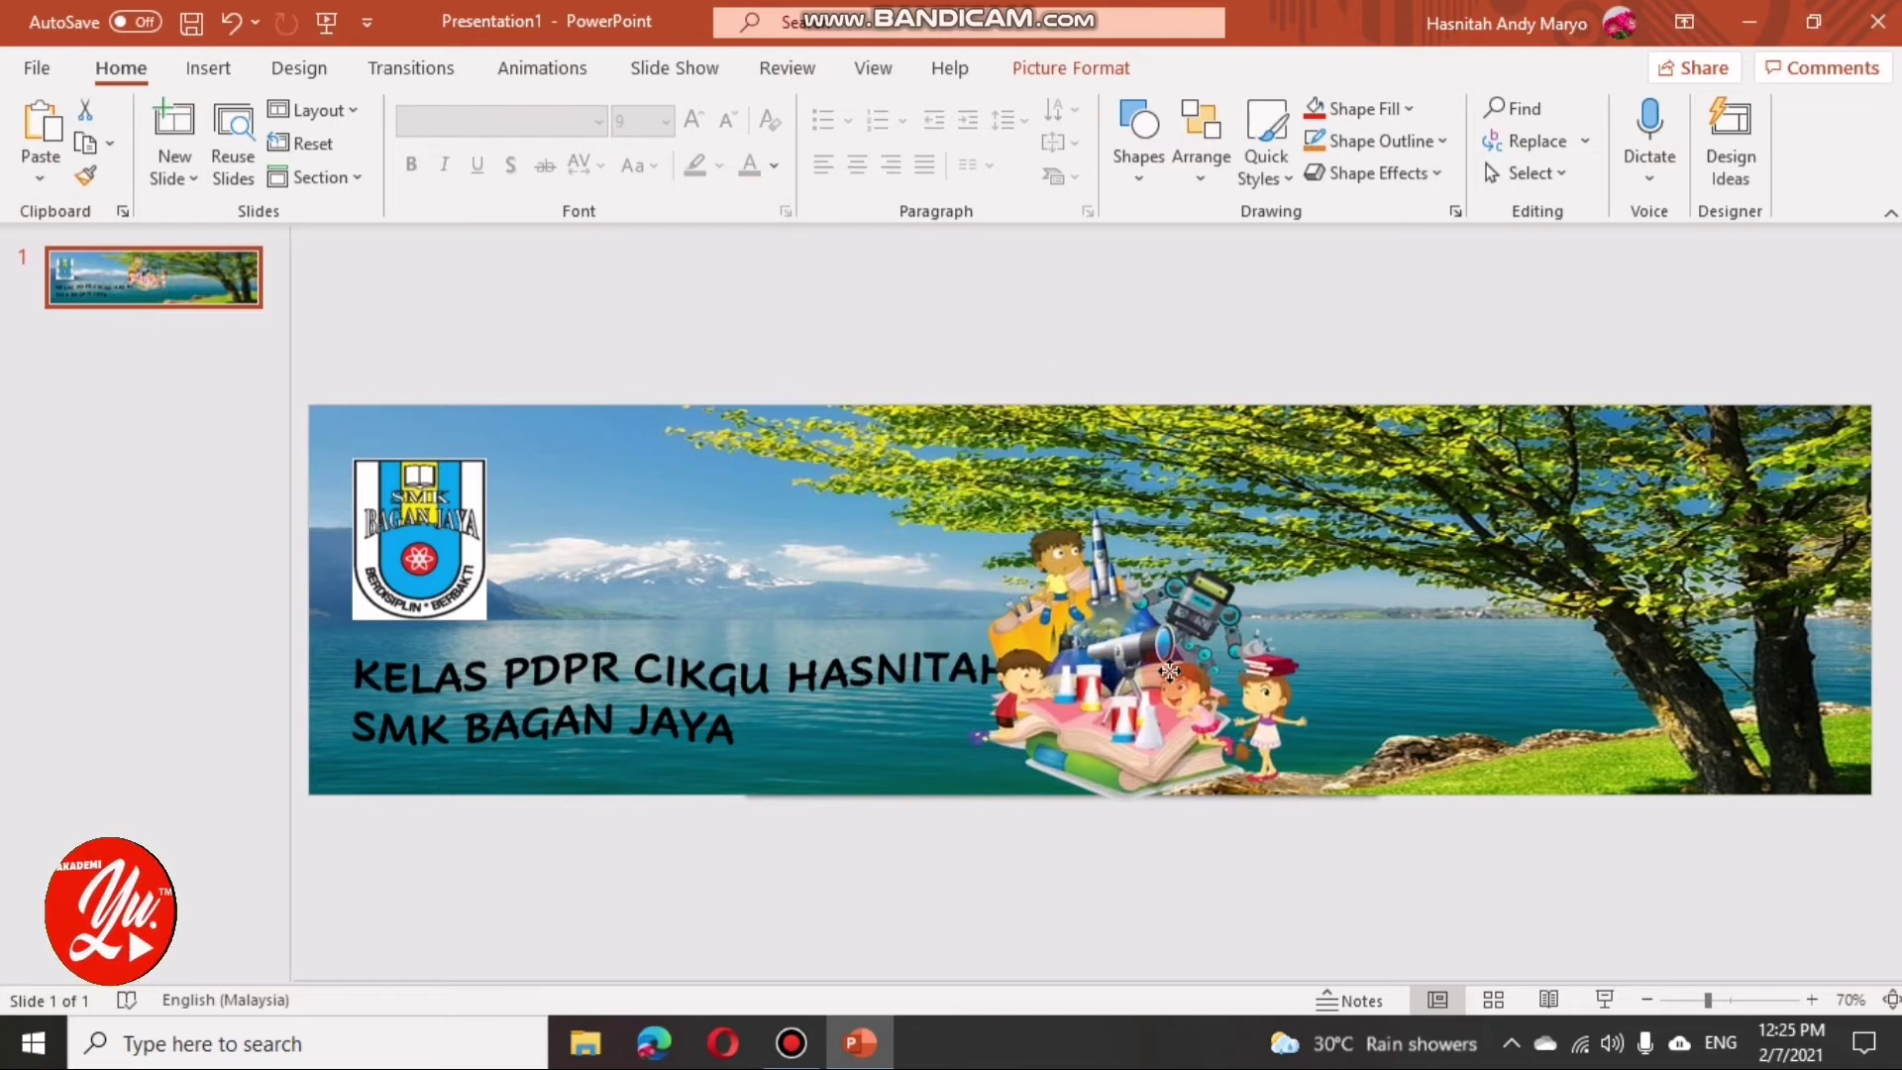
pyautogui.moveTo(1087, 597)
pyautogui.mouseDown()
pyautogui.moveTo(1182, 696)
pyautogui.moveTo(714, 609)
pyautogui.mouseUp()
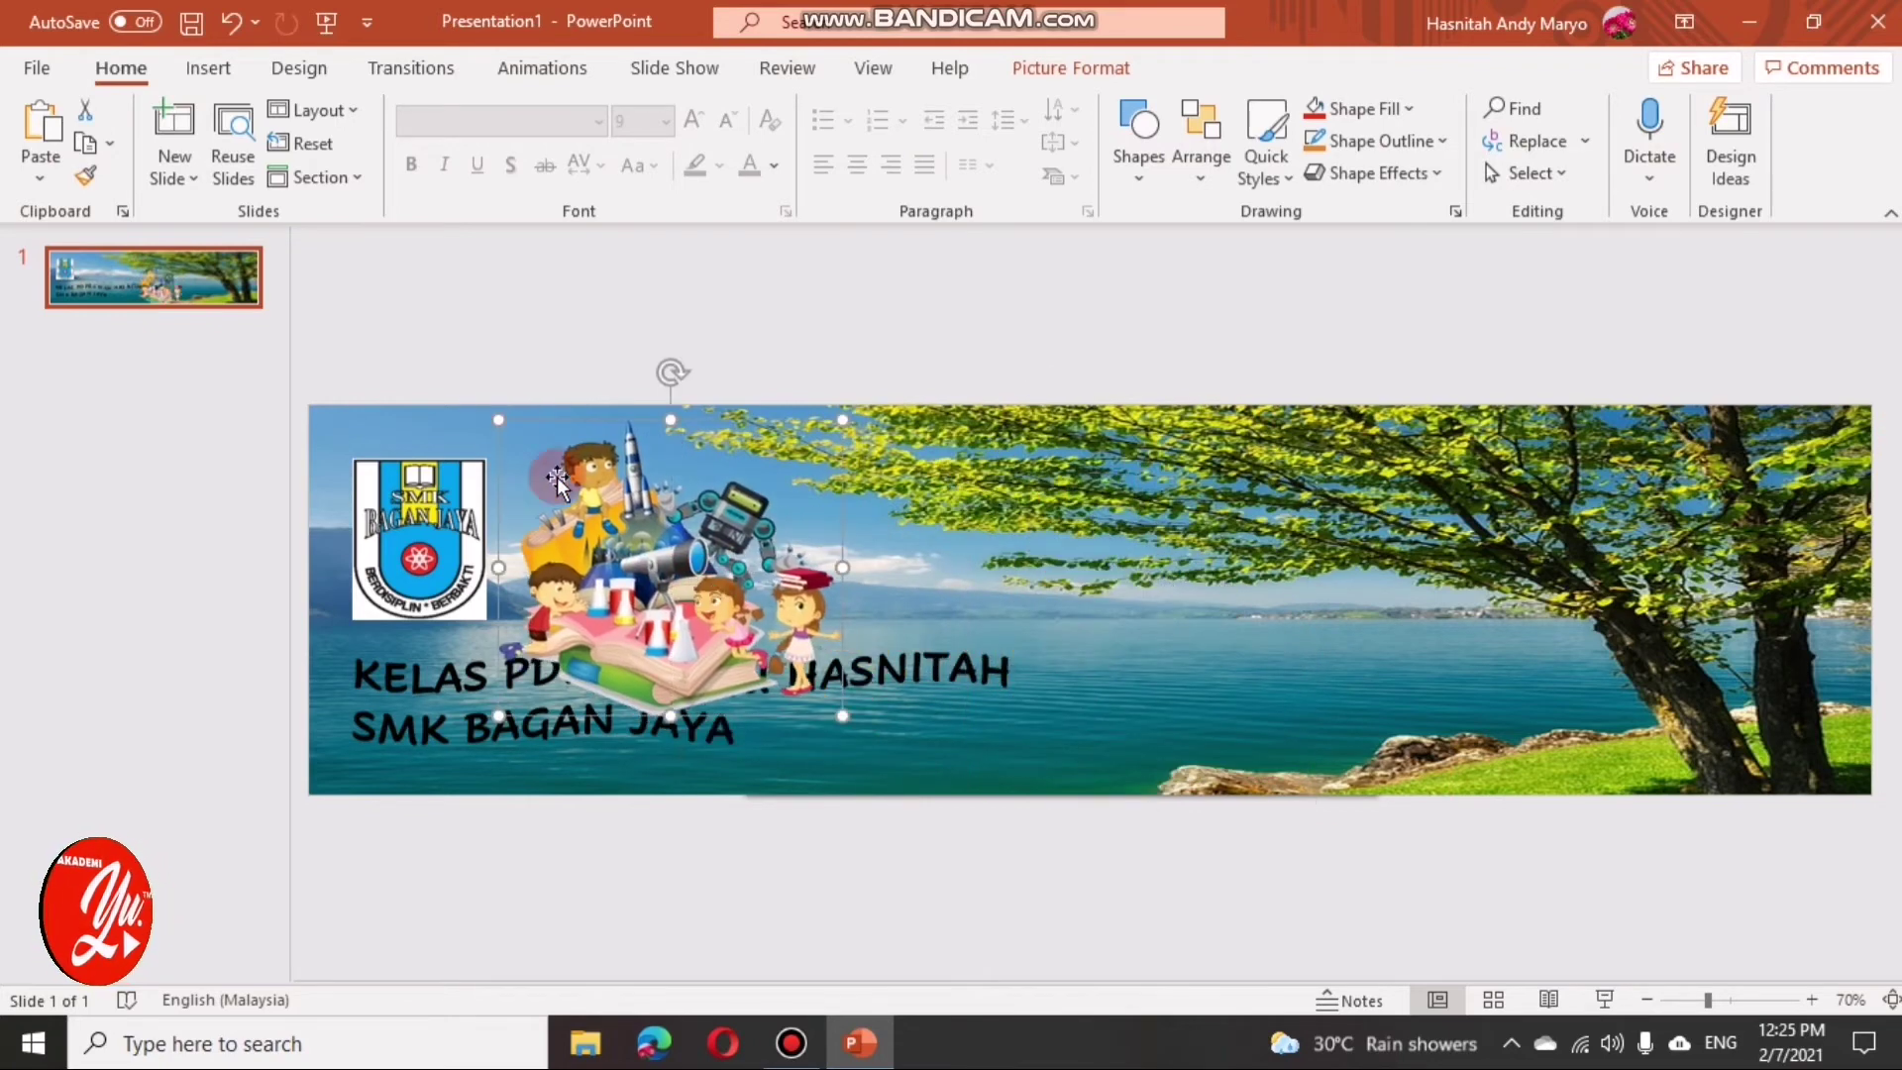
pyautogui.moveTo(498, 419); pyautogui.dragTo(605, 510)
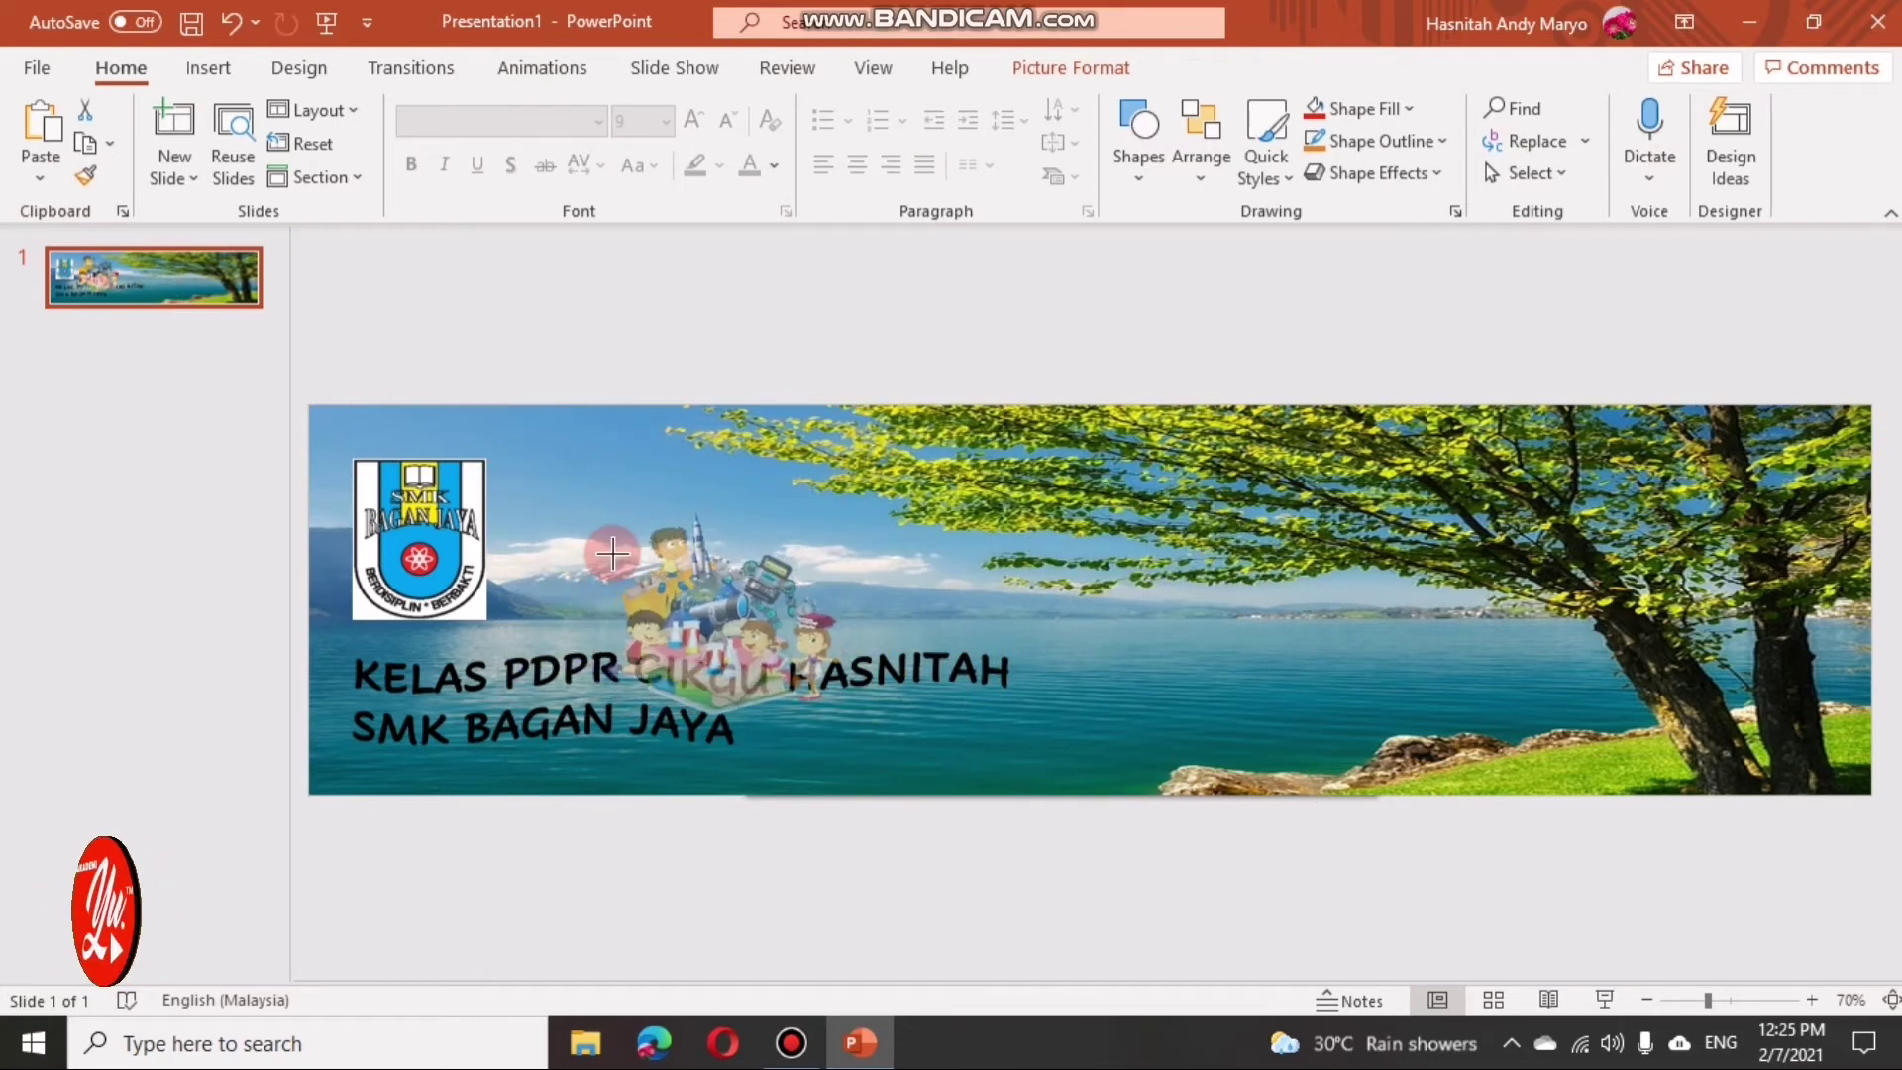
pyautogui.moveTo(731, 586); pyautogui.dragTo(635, 506)
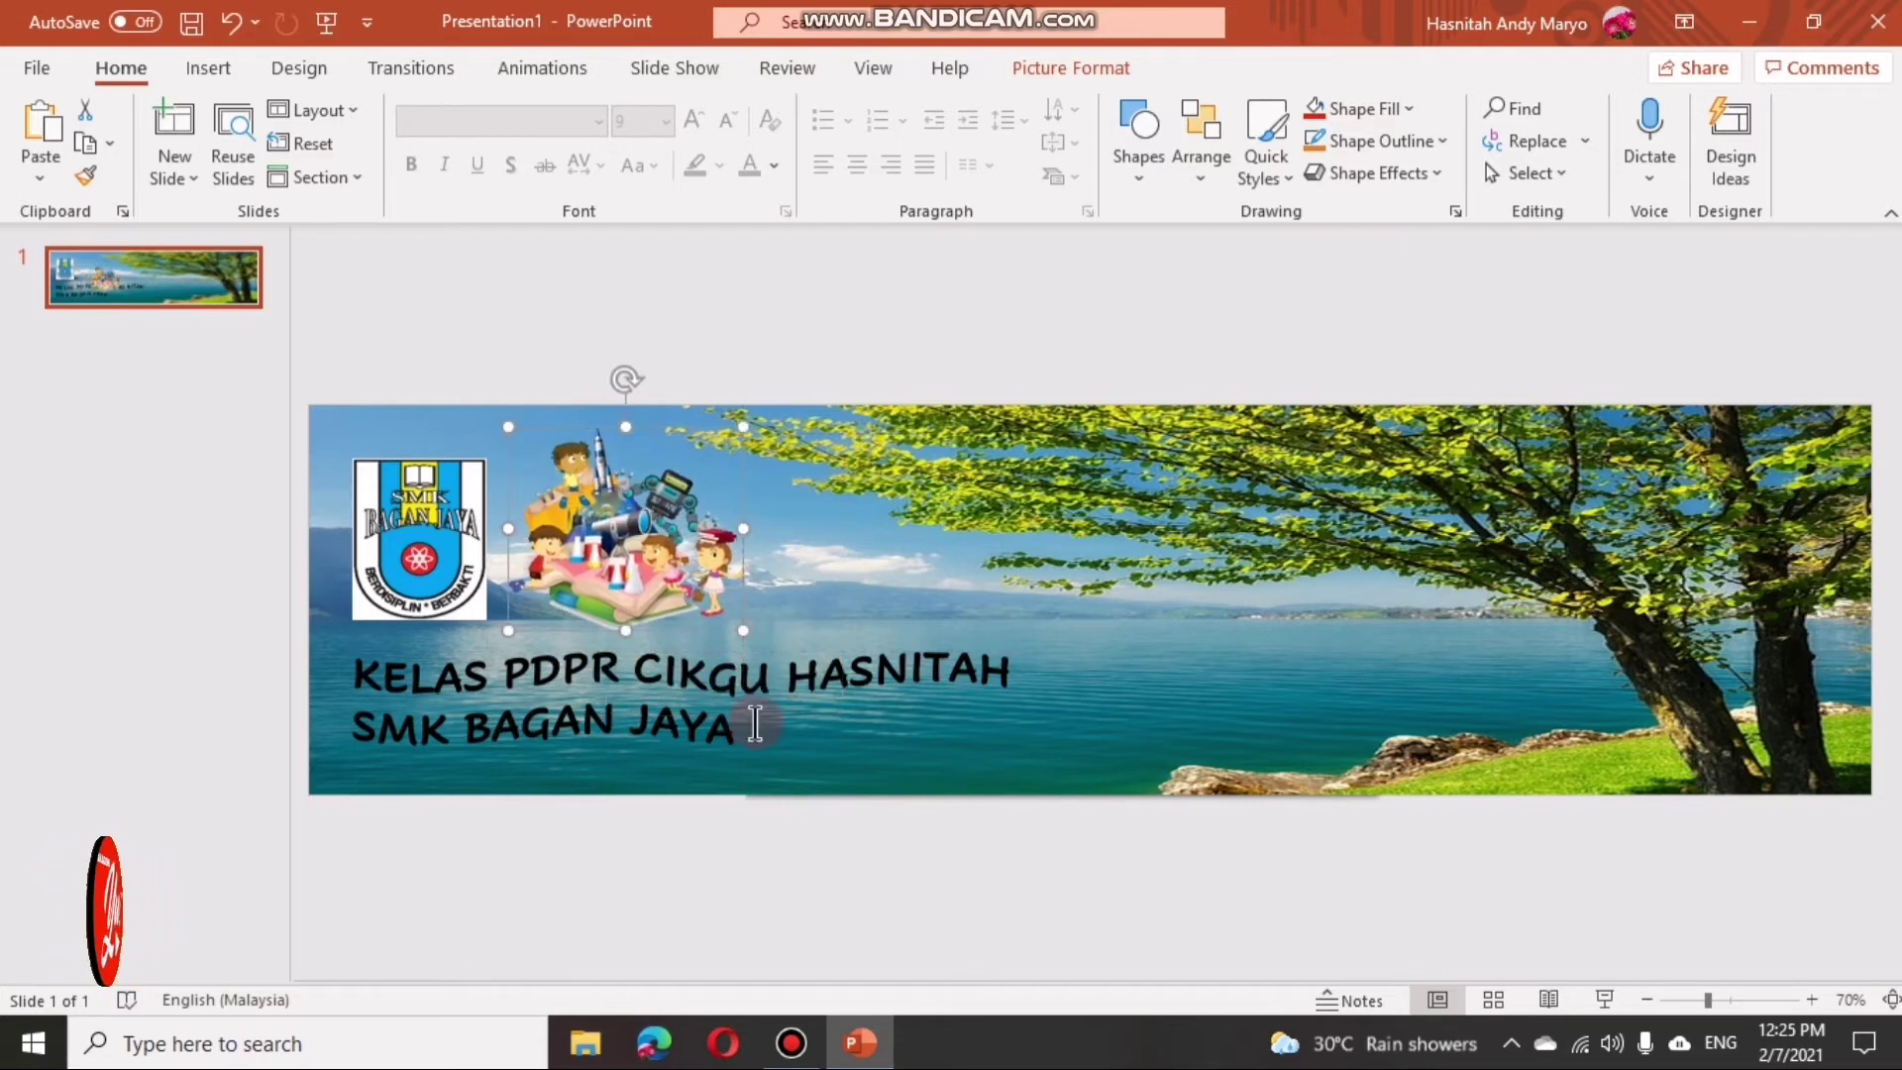
pyautogui.click(784, 904)
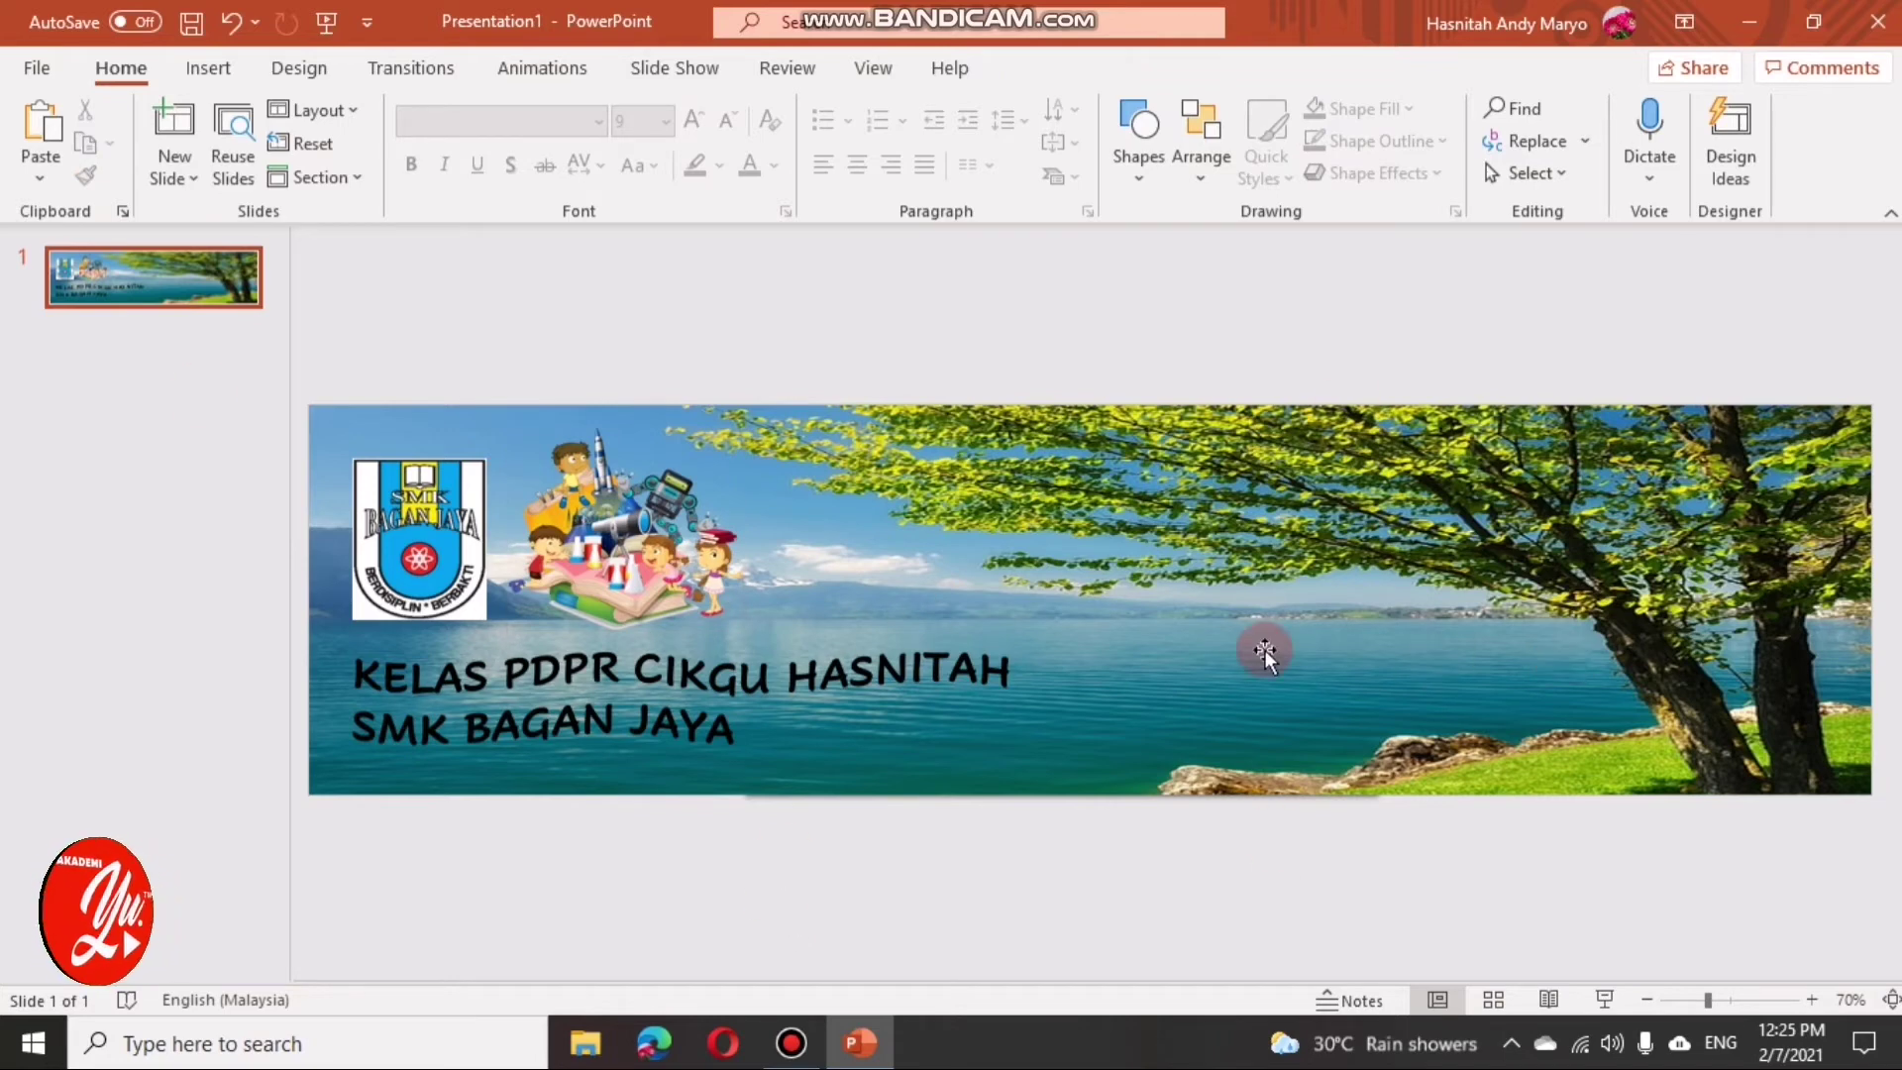
# Step: Export just the current slide as a PNG image named 'bg gf' in Documents
pyautogui.click(35, 69)
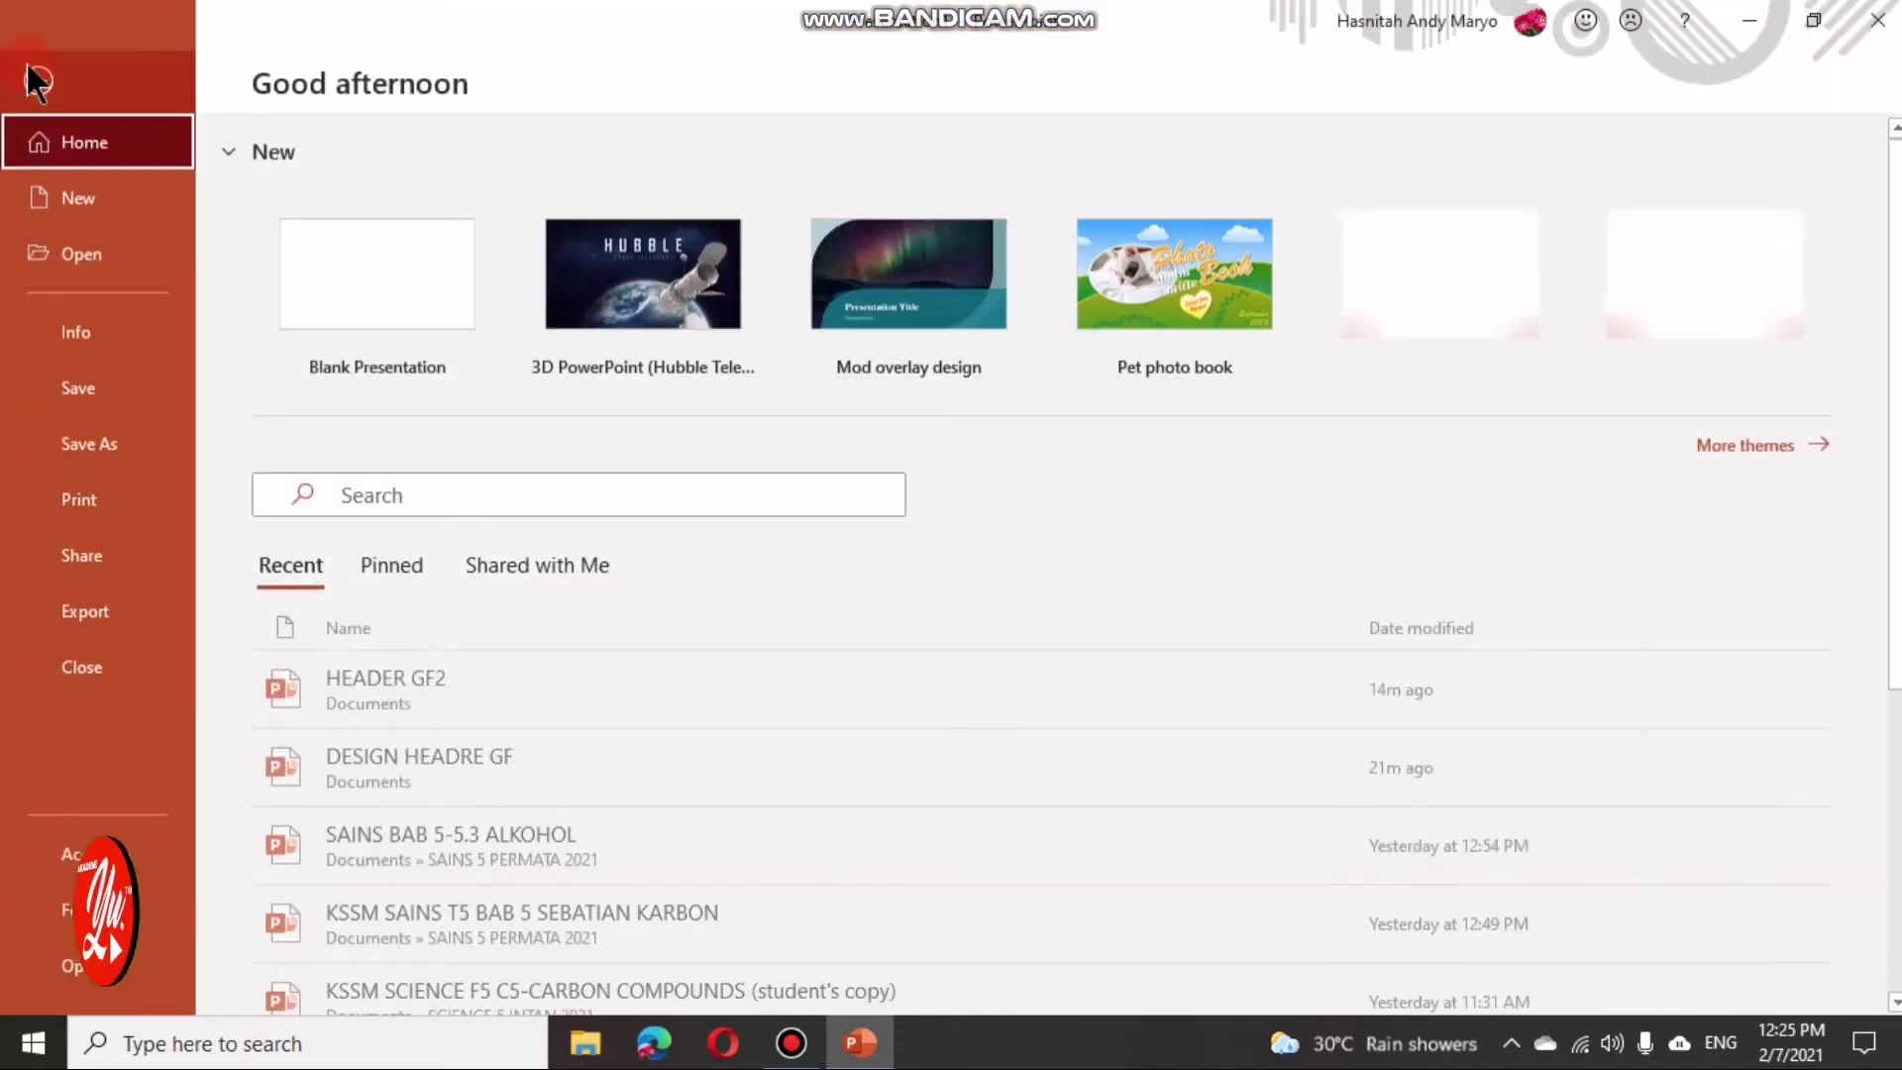
pyautogui.click(73, 443)
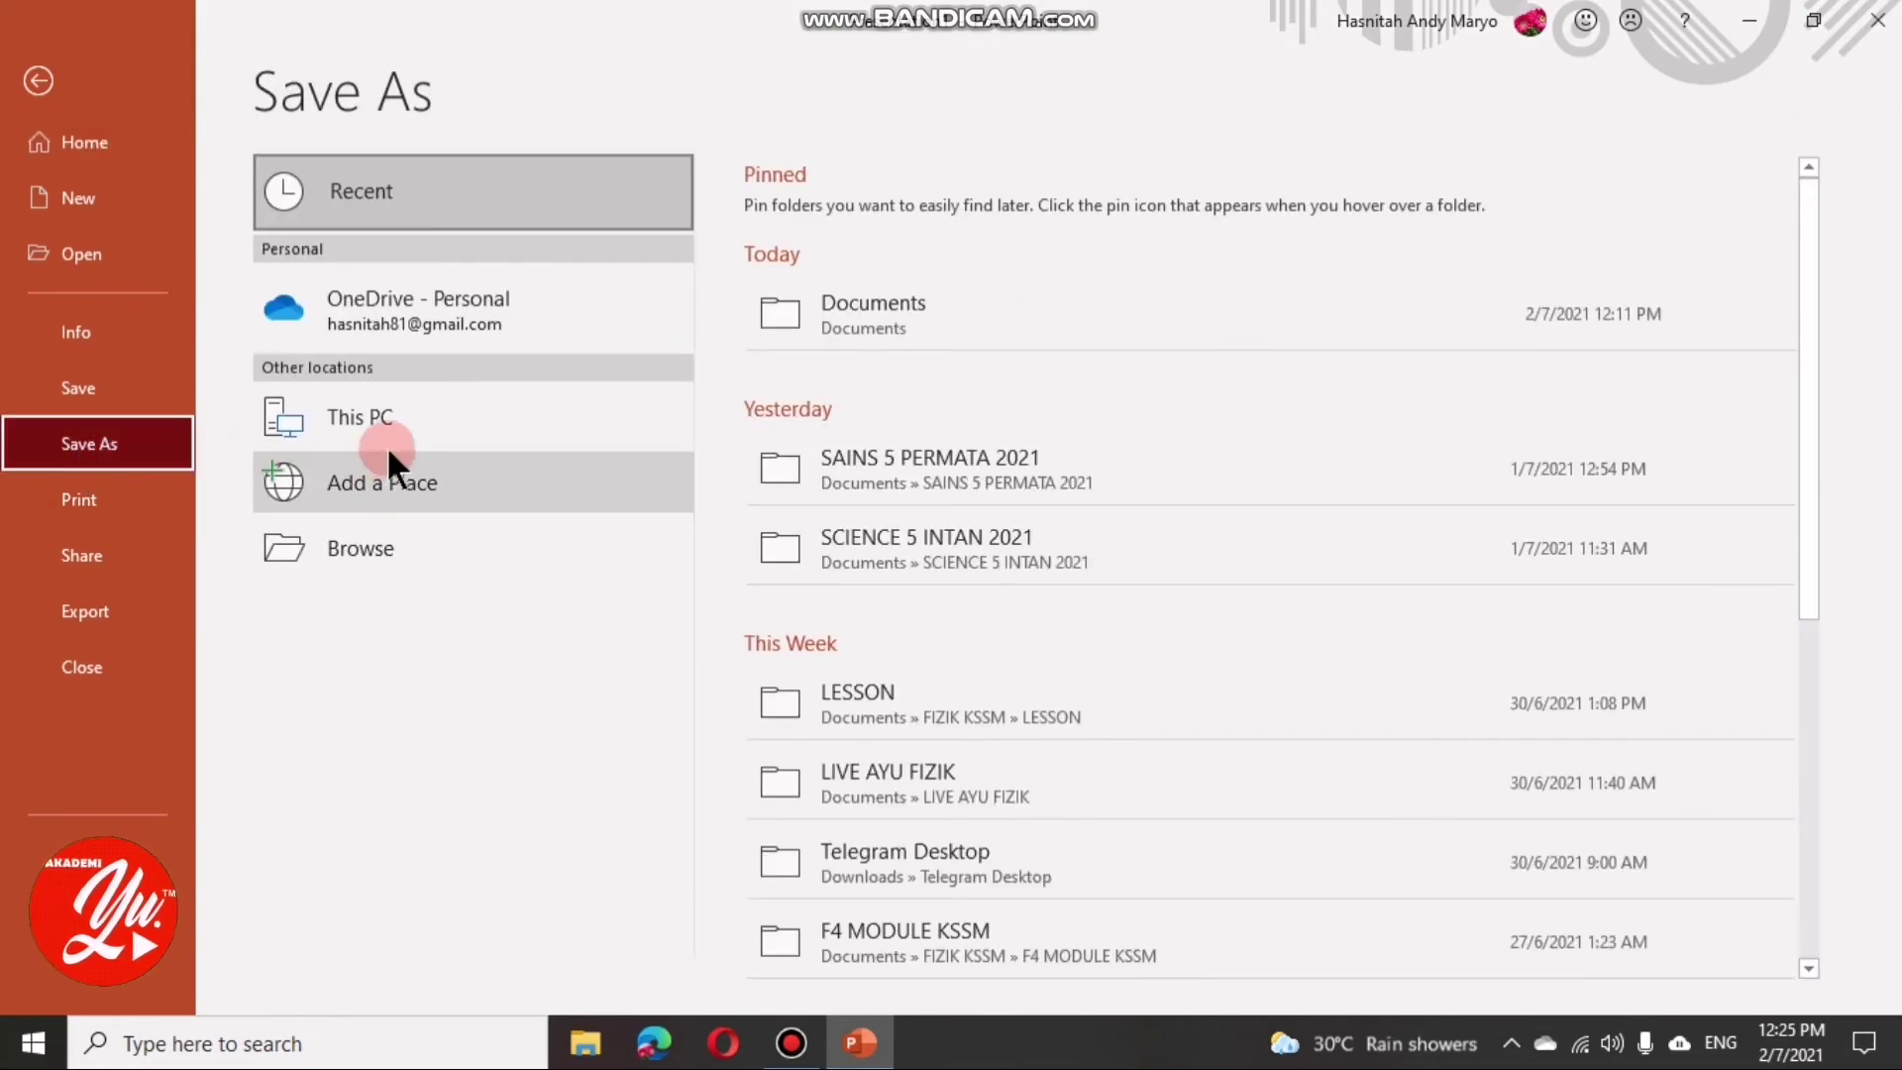
pyautogui.click(390, 416)
pyautogui.click(966, 203)
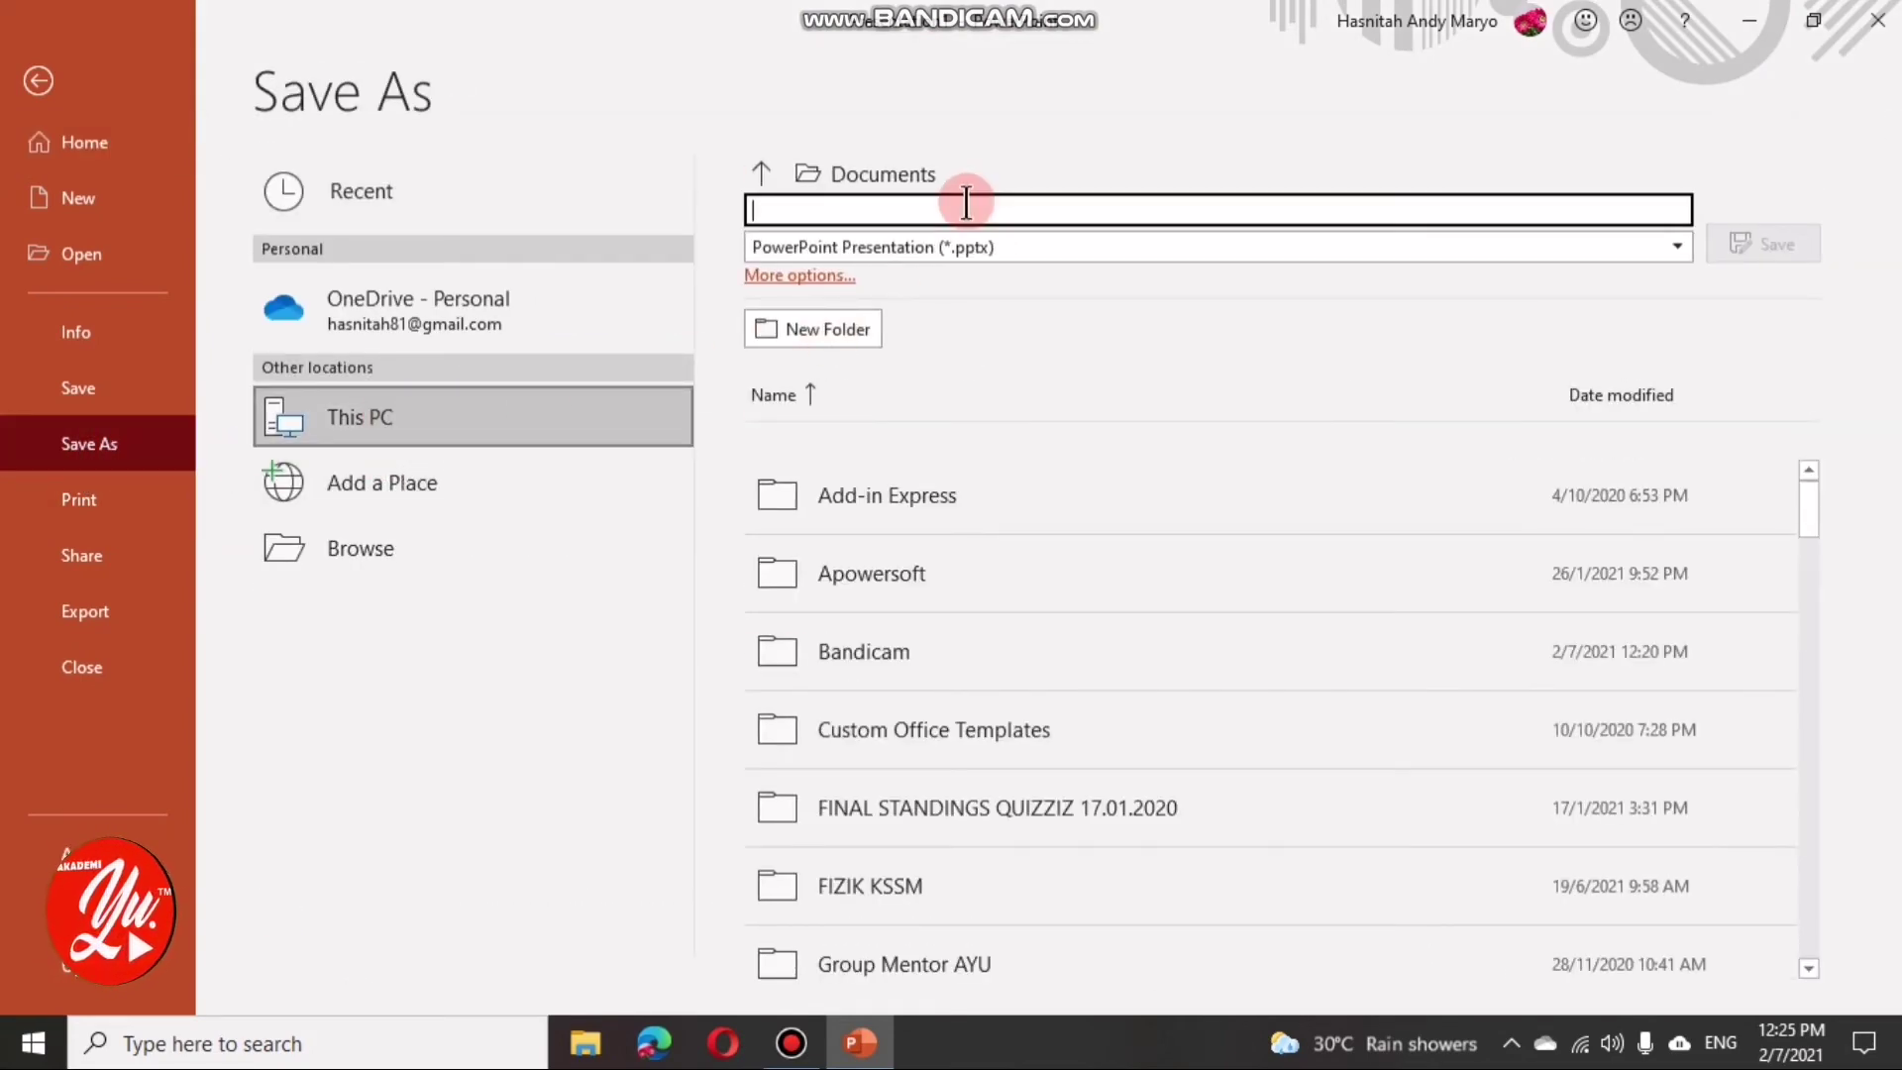
pyautogui.write('bg gf')
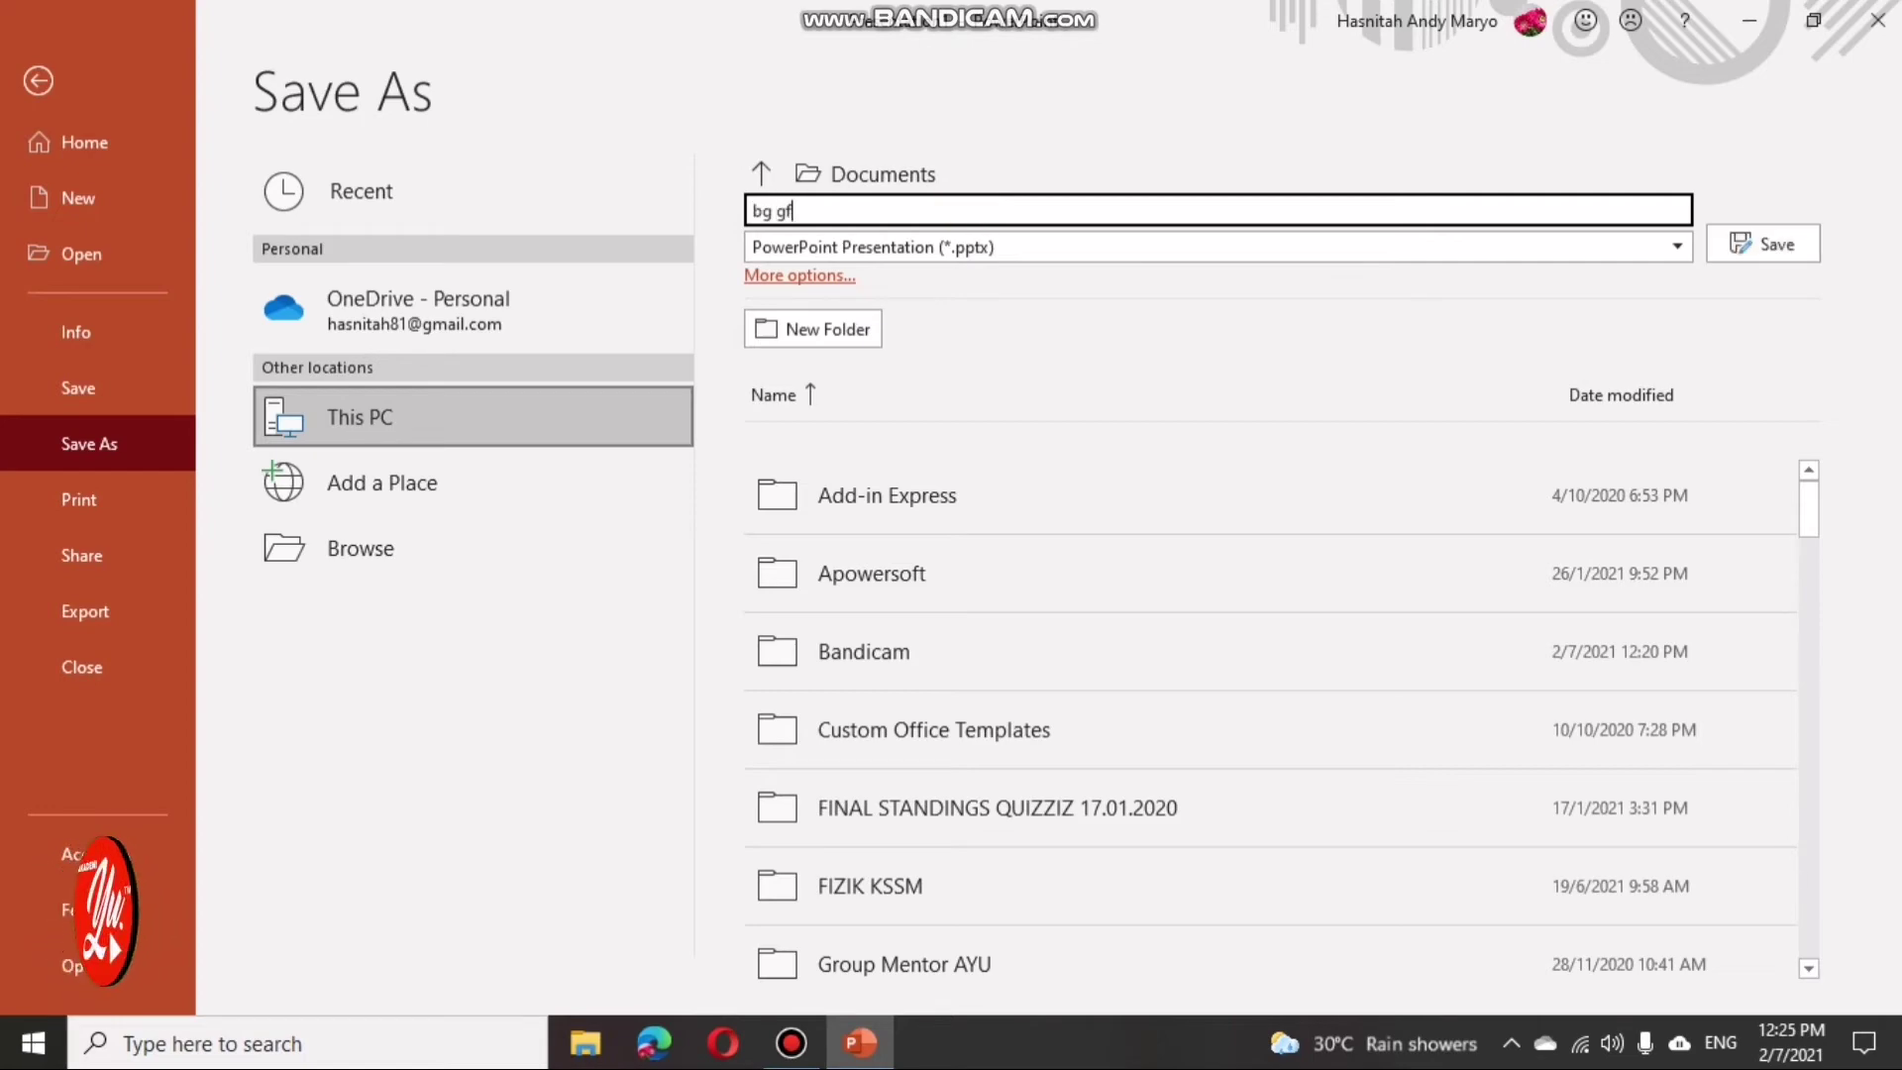
pyautogui.click(1168, 248)
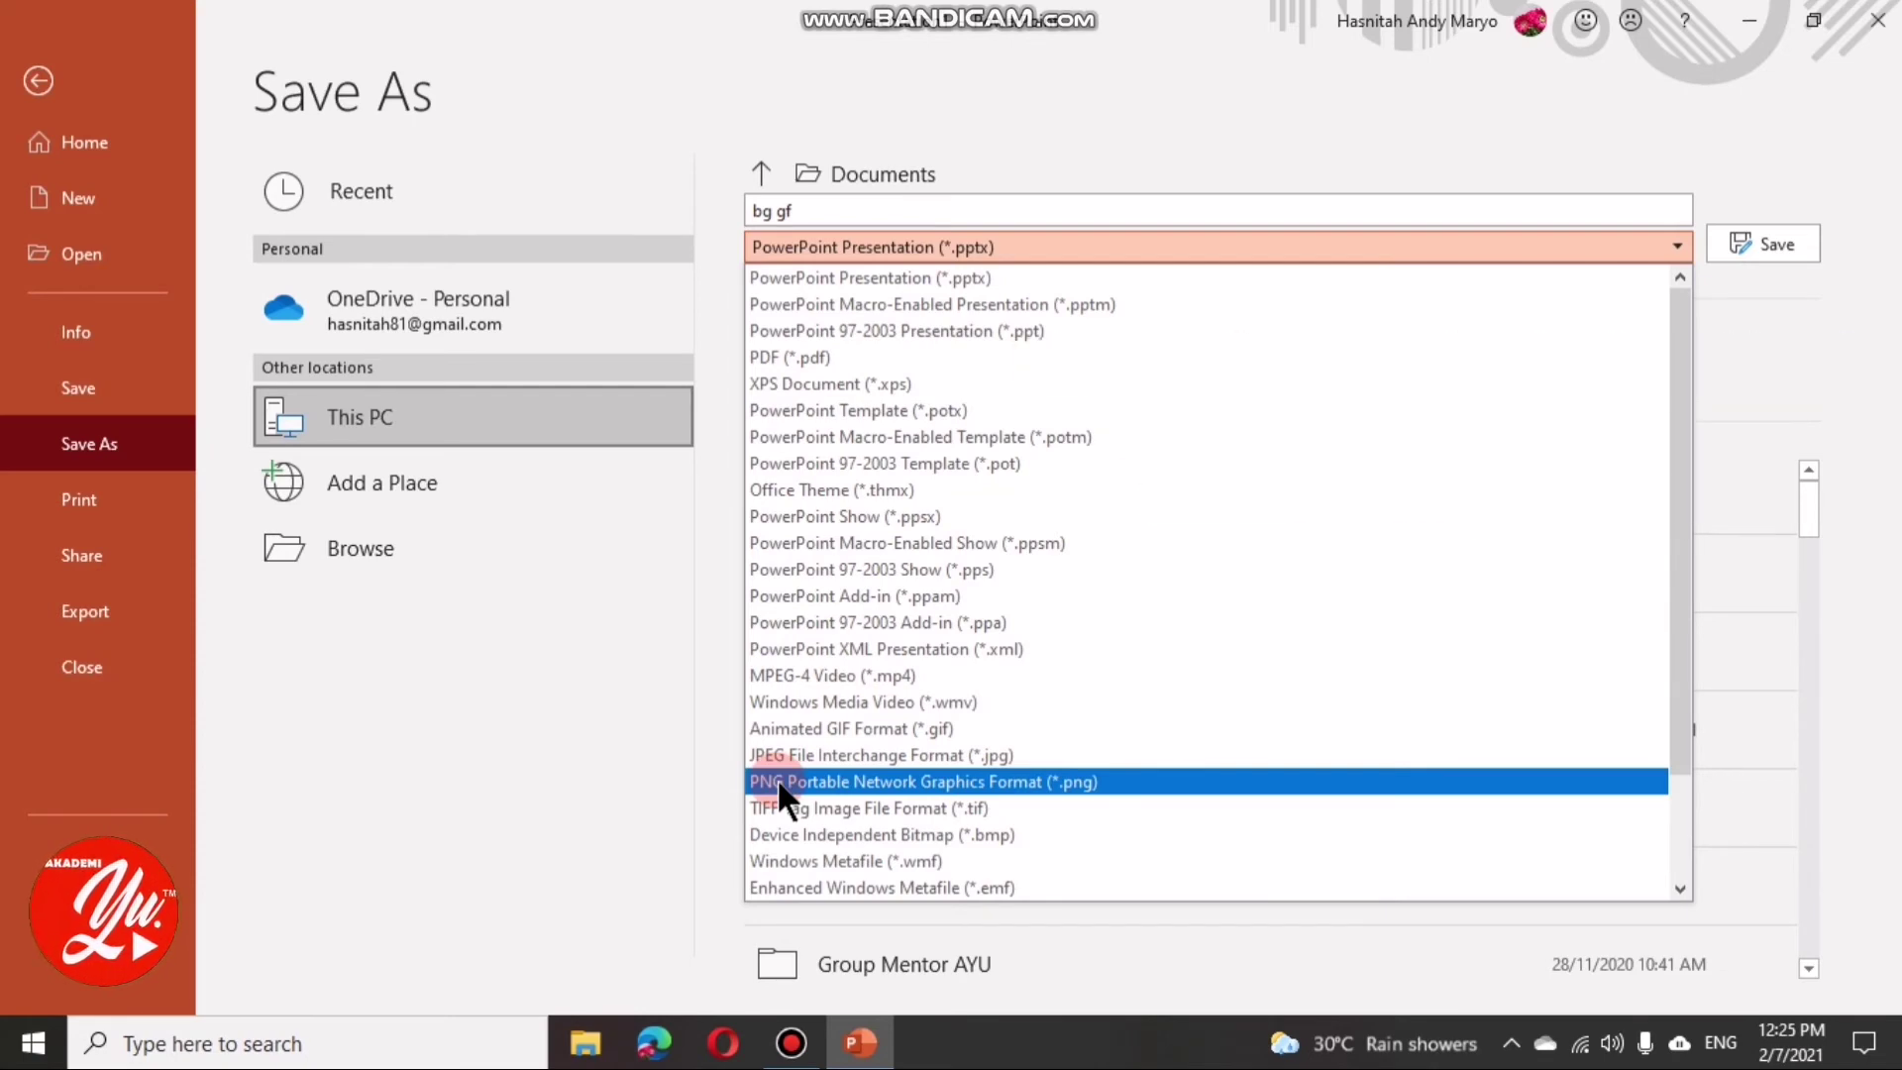
pyautogui.click(776, 781)
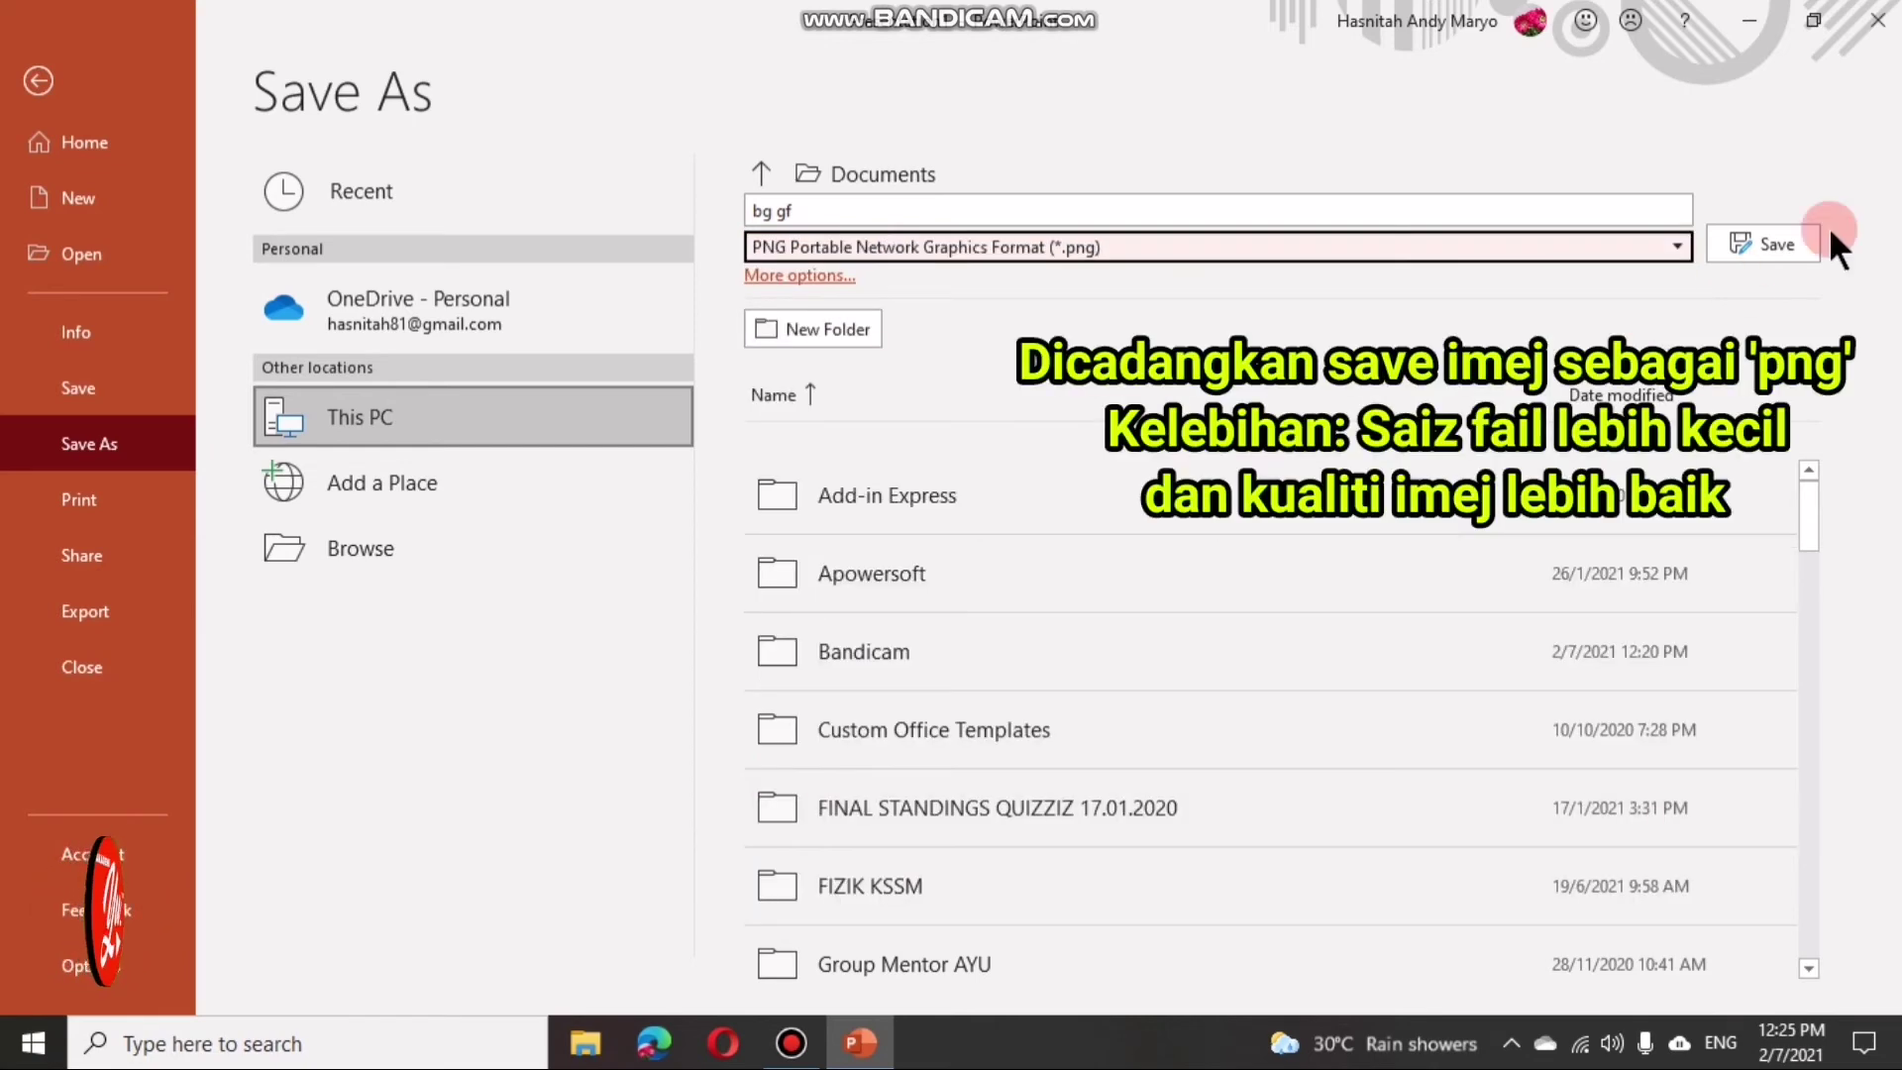
pyautogui.click(1771, 246)
pyautogui.click(949, 594)
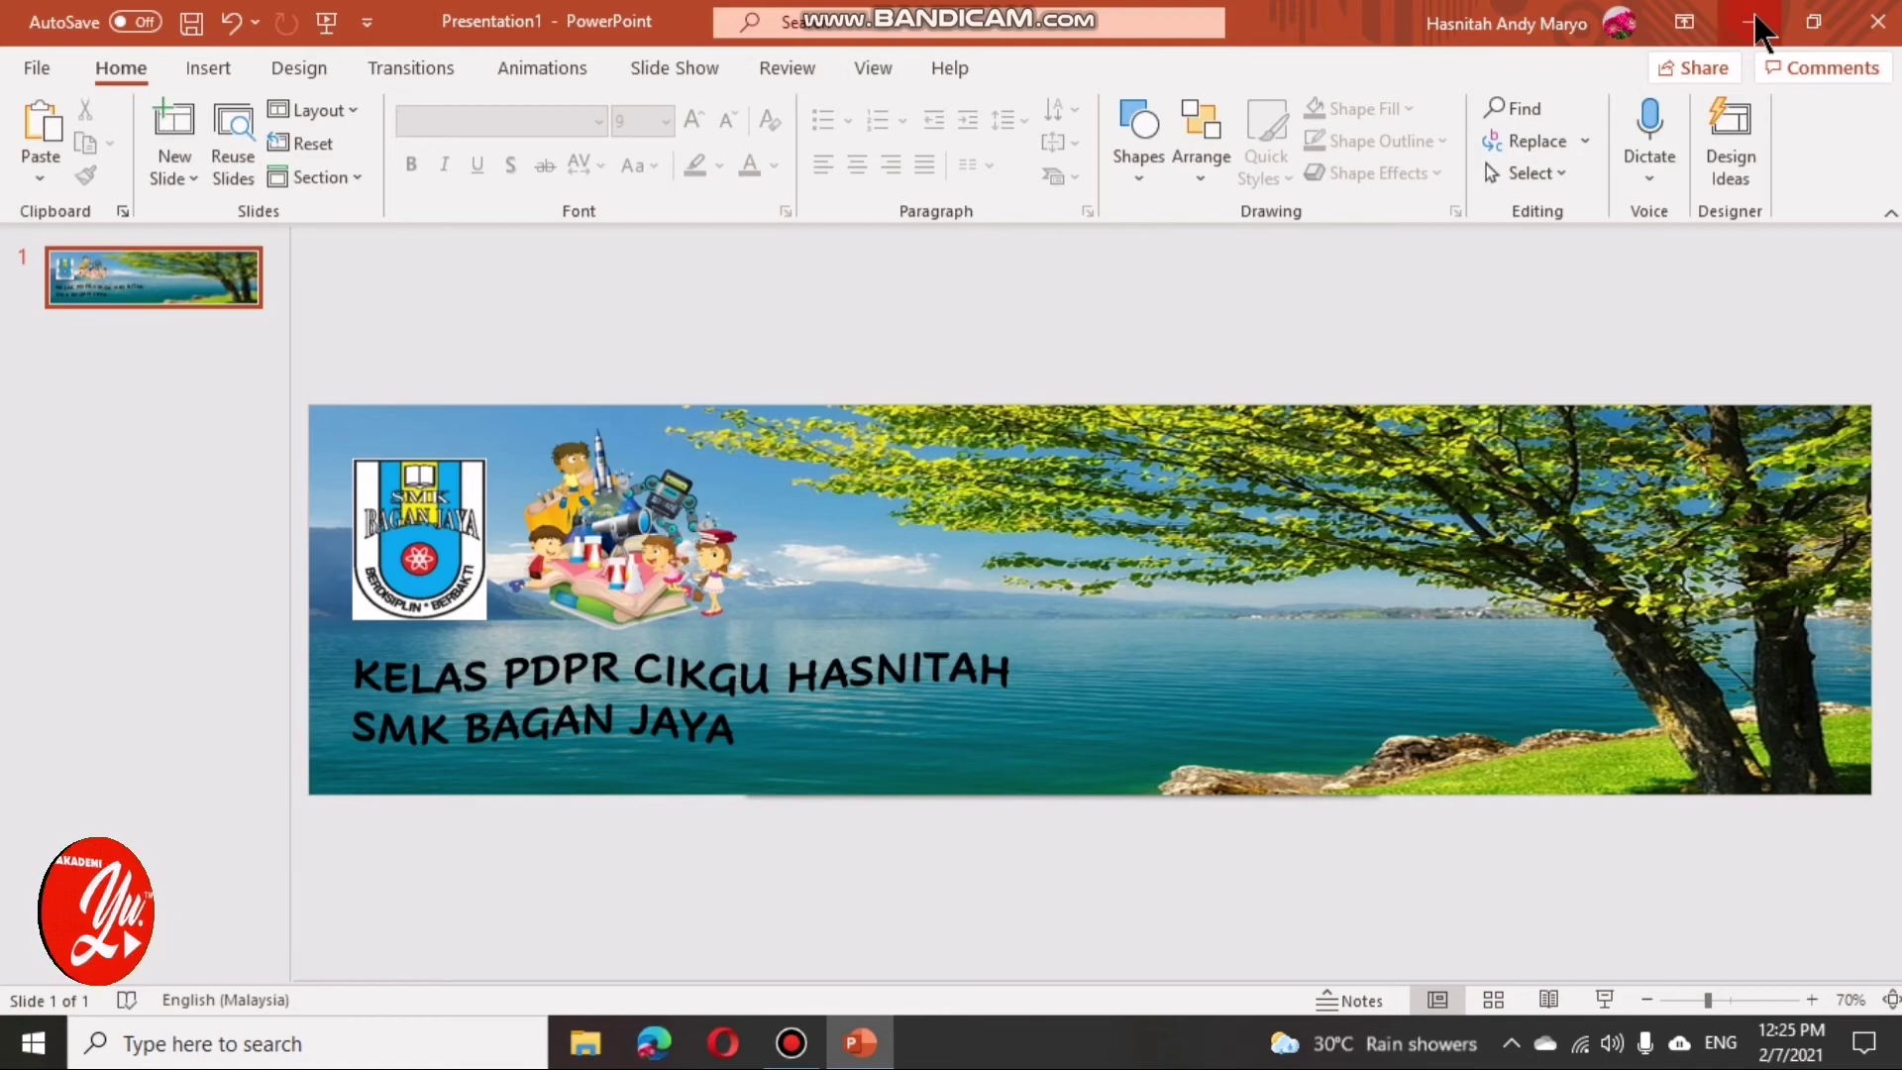
pyautogui.click(1758, 28)
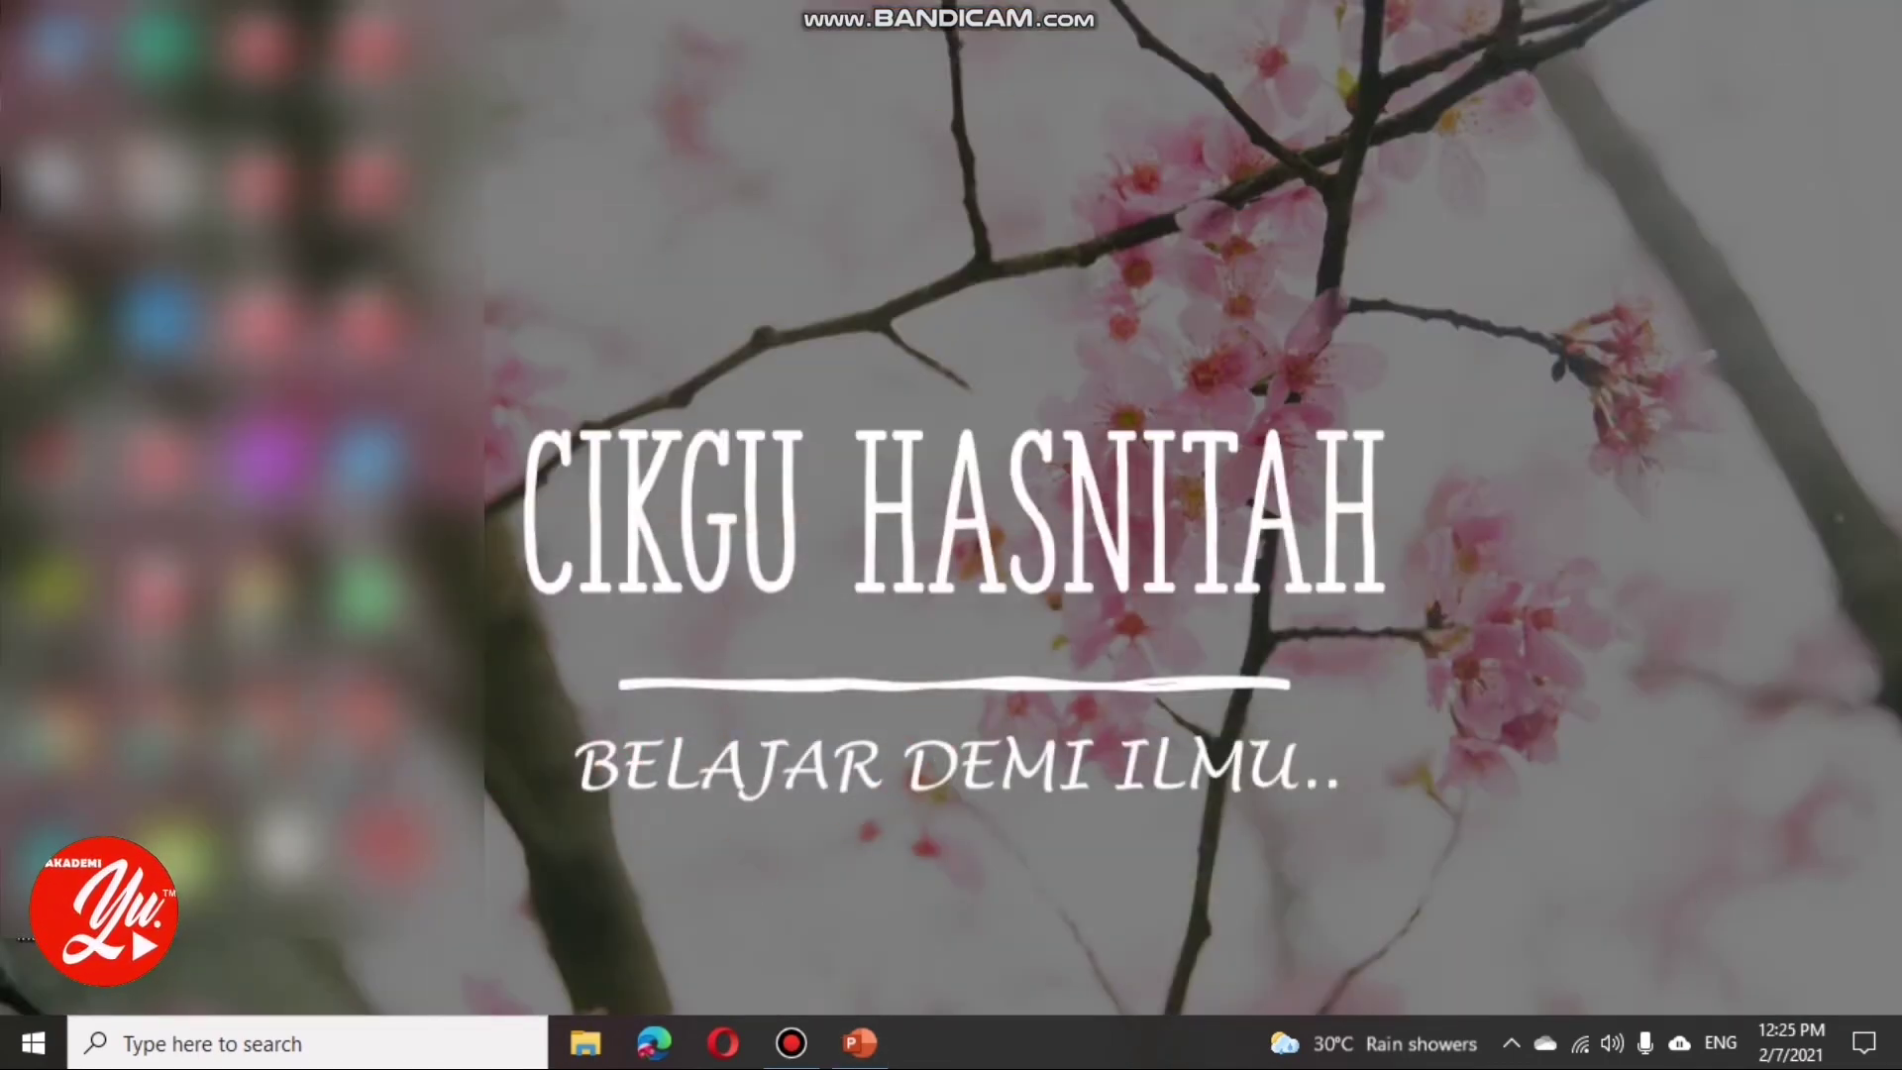
# Step: Launch Chrome, go to Google Drive and open the 'KEHADIRAN PdPR MURID SMK BAGAN JAYA 2021' form
pyautogui.doubleClick(270, 735)
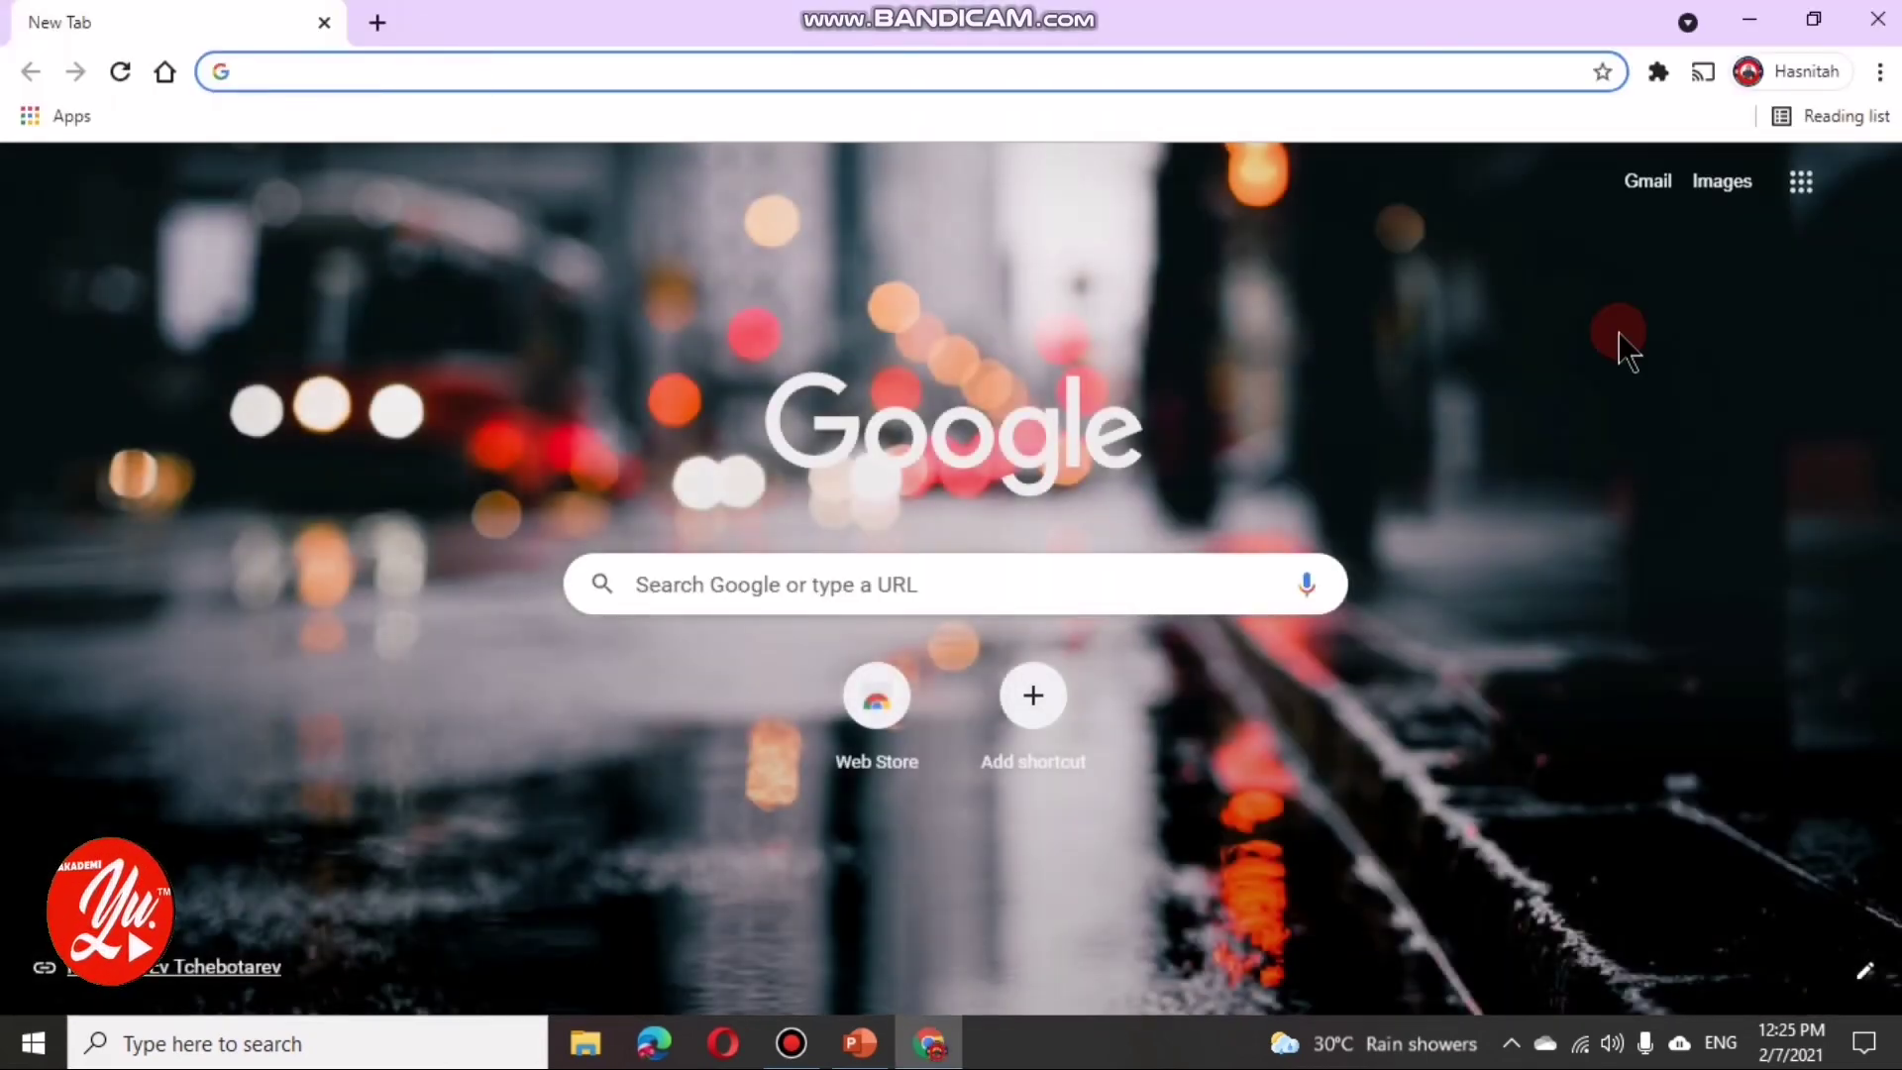
pyautogui.click(1791, 204)
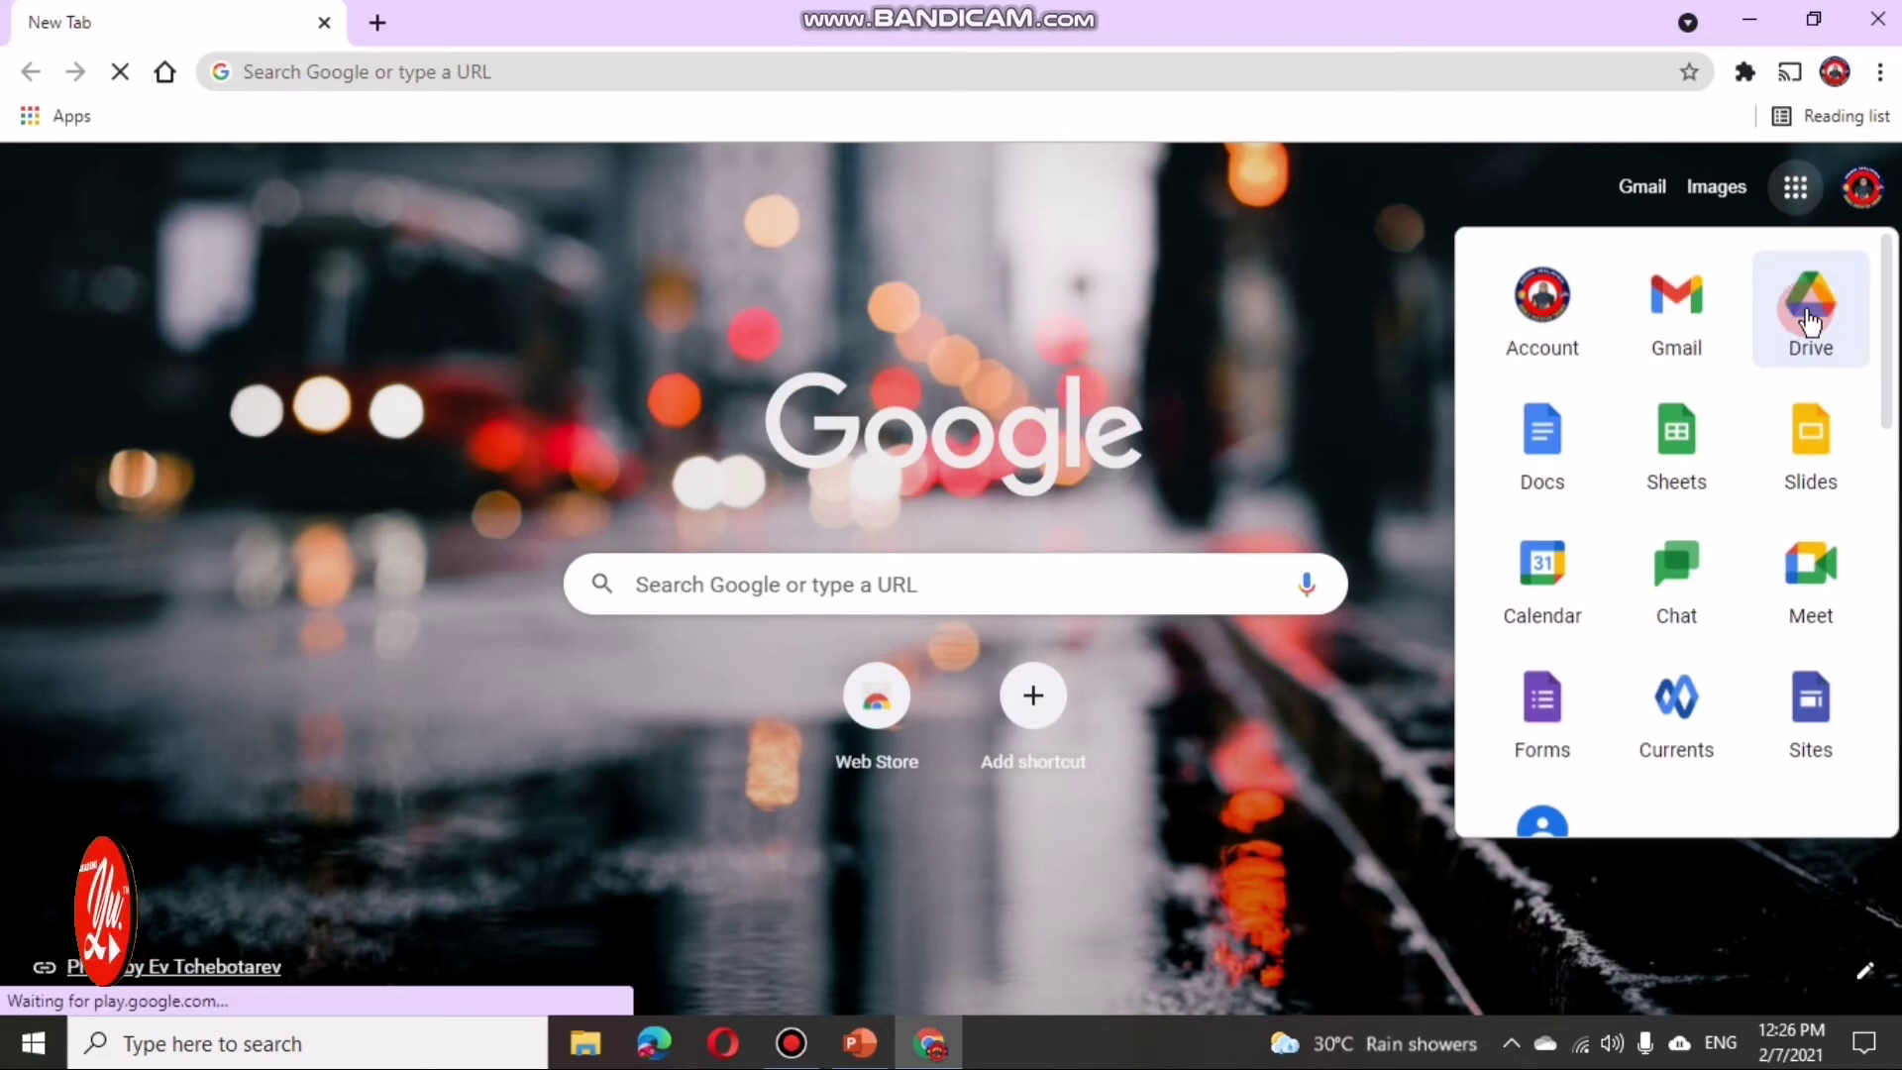
pyautogui.click(1809, 312)
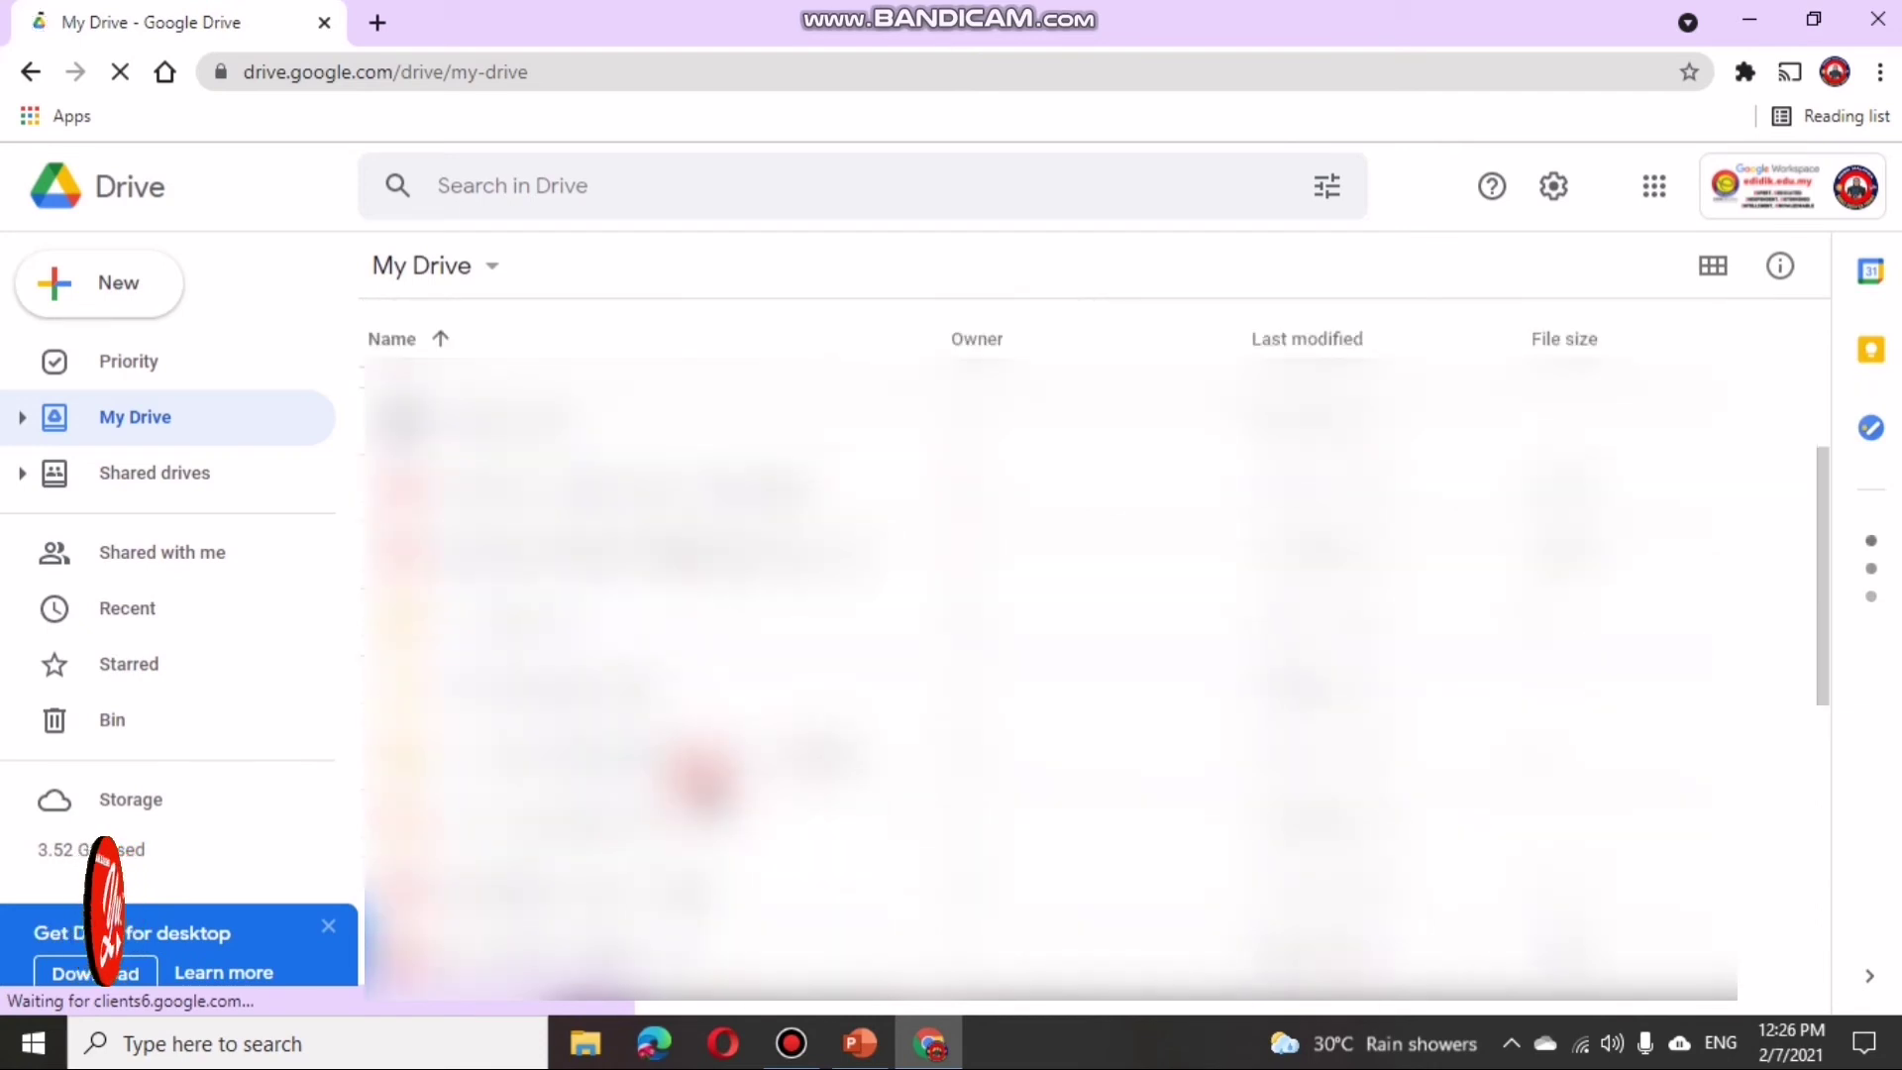
pyautogui.click(587, 928)
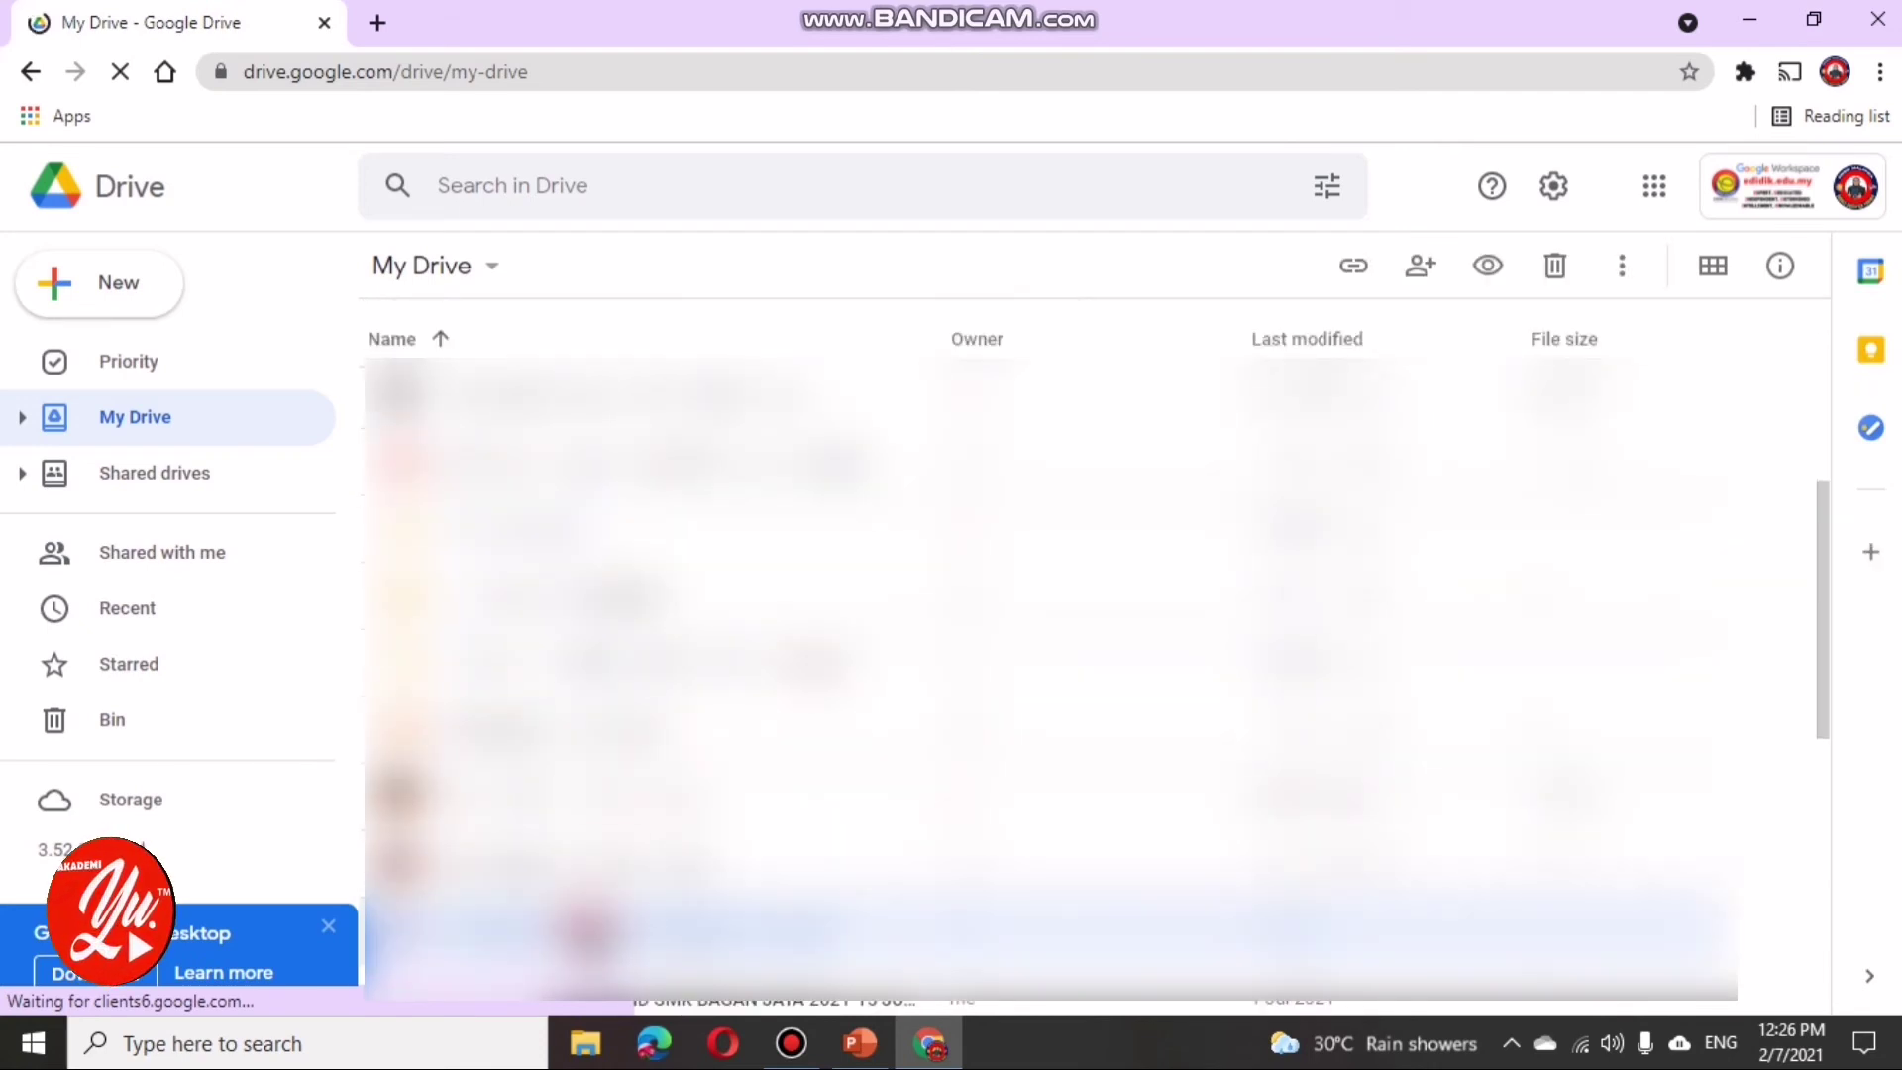
pyautogui.doubleClick(587, 929)
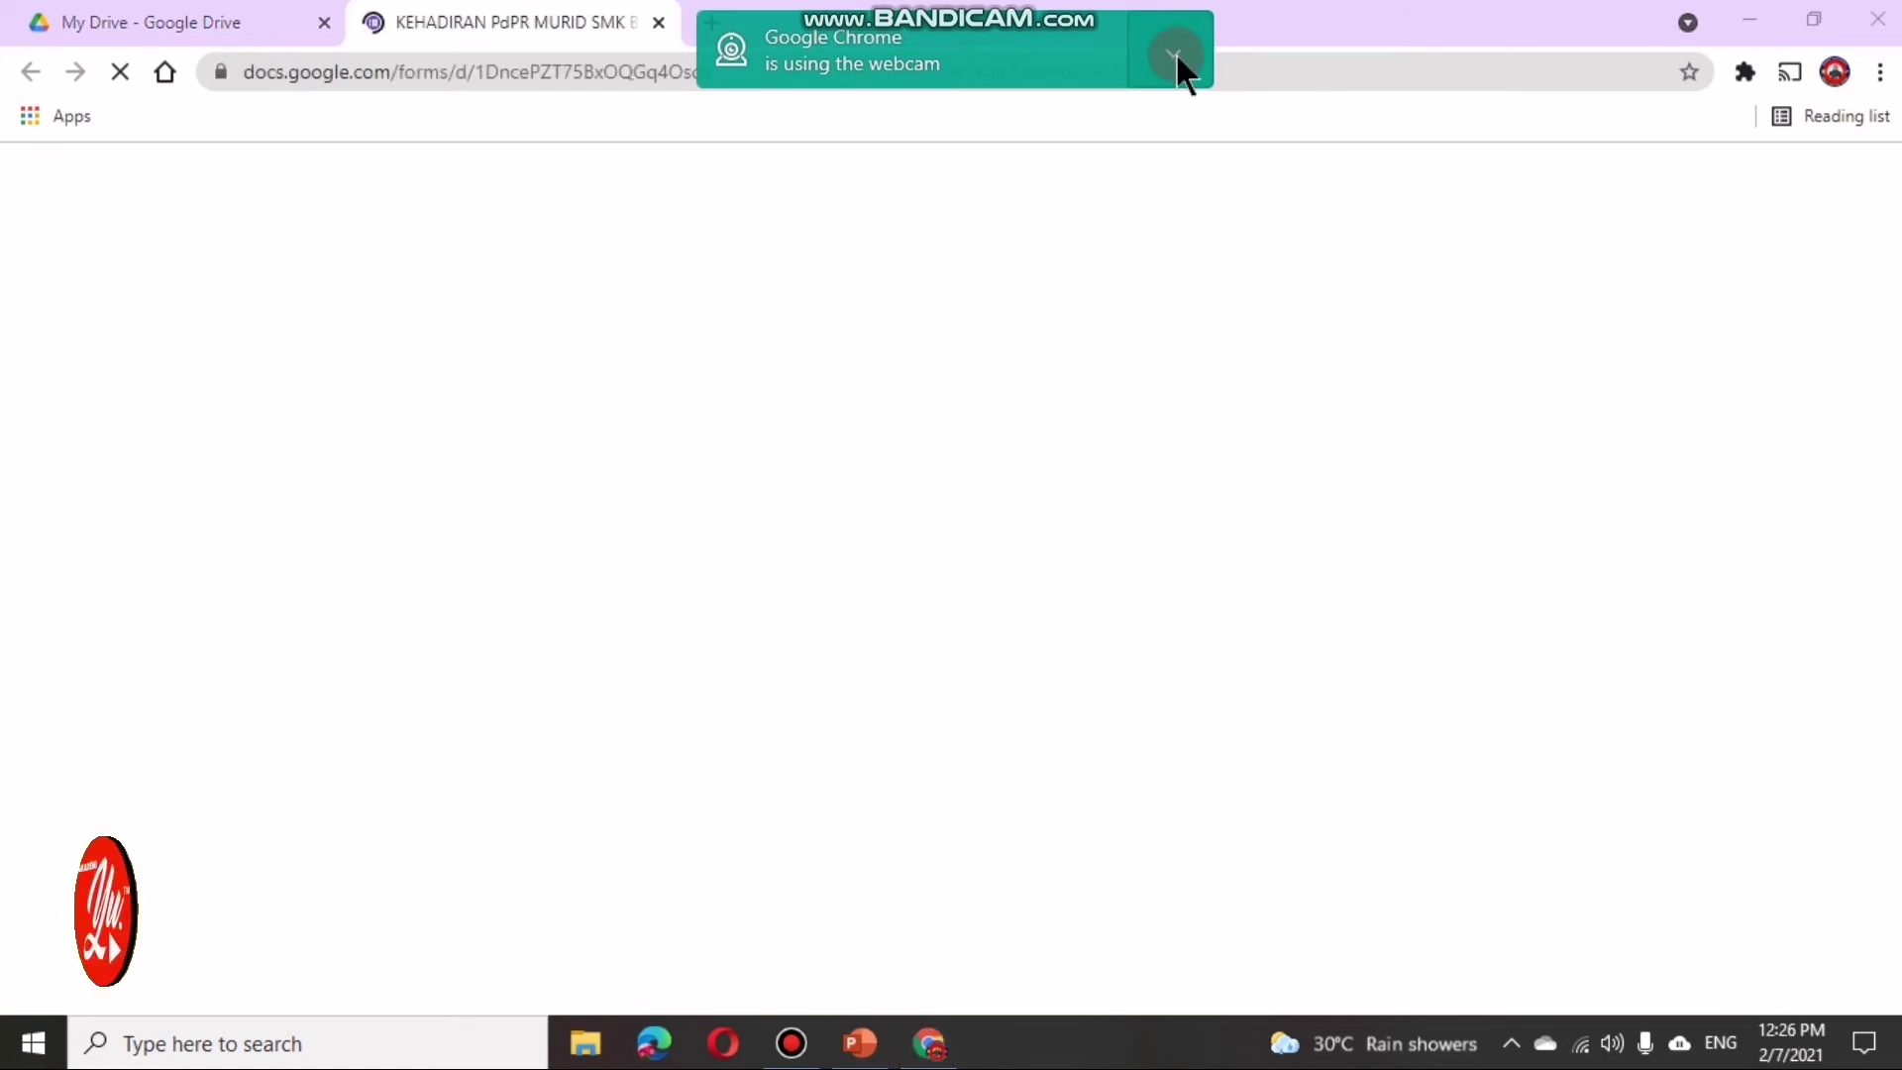
pyautogui.click(1181, 62)
# Step: Open the Select header picker from the form's Customise theme options
pyautogui.click(1181, 105)
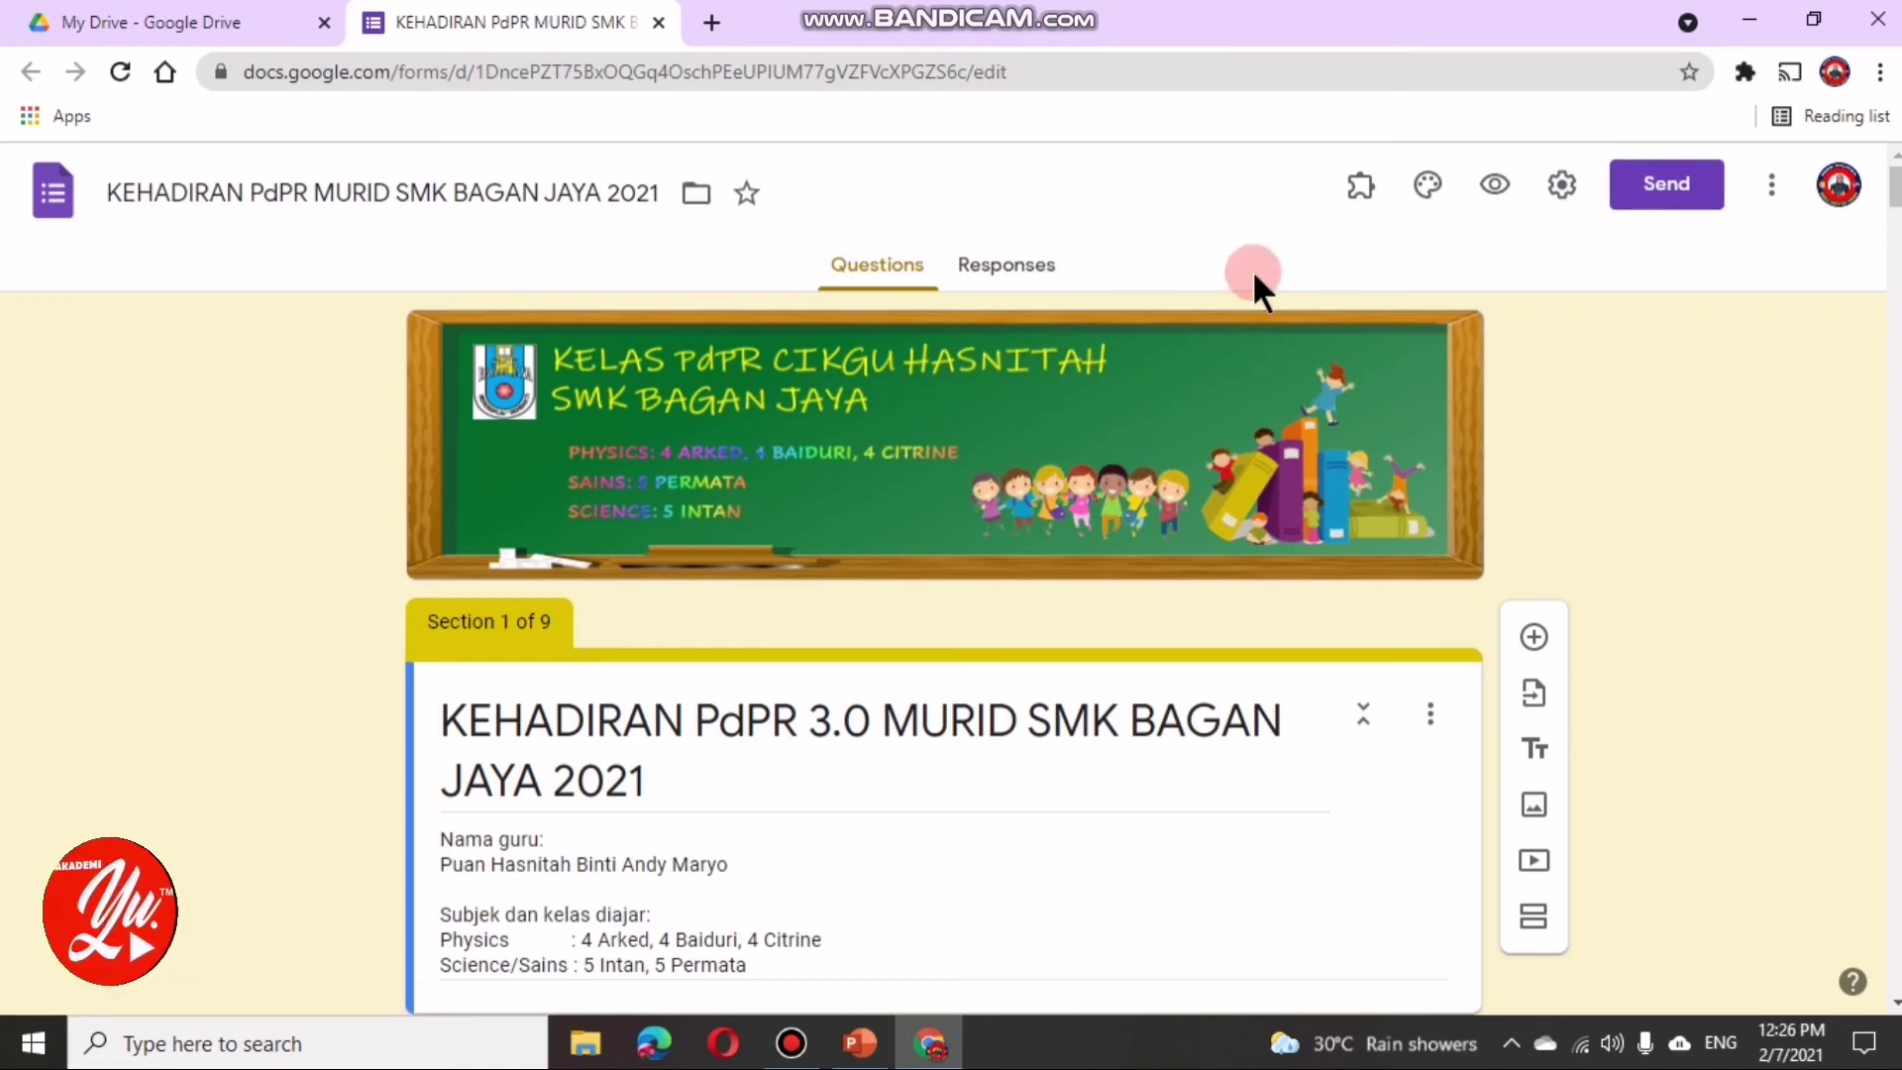
pyautogui.click(1430, 188)
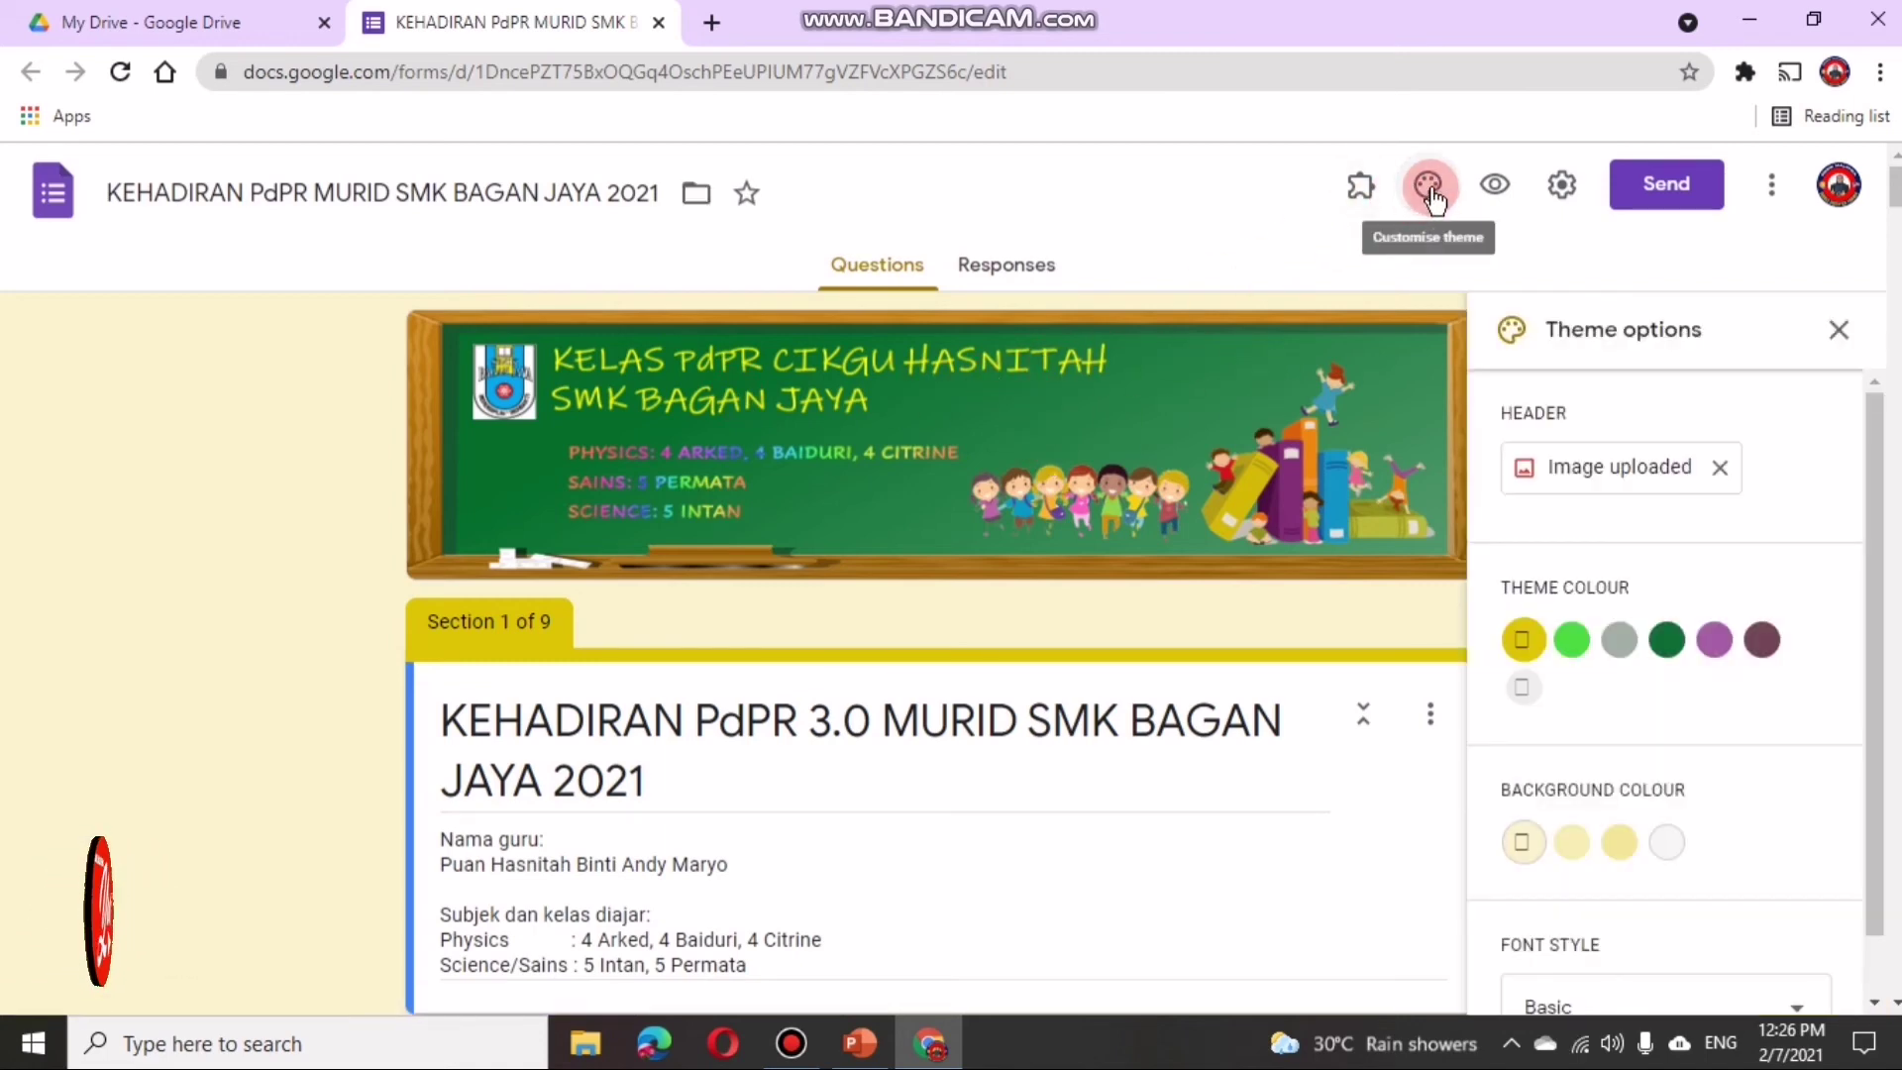
pyautogui.click(1610, 473)
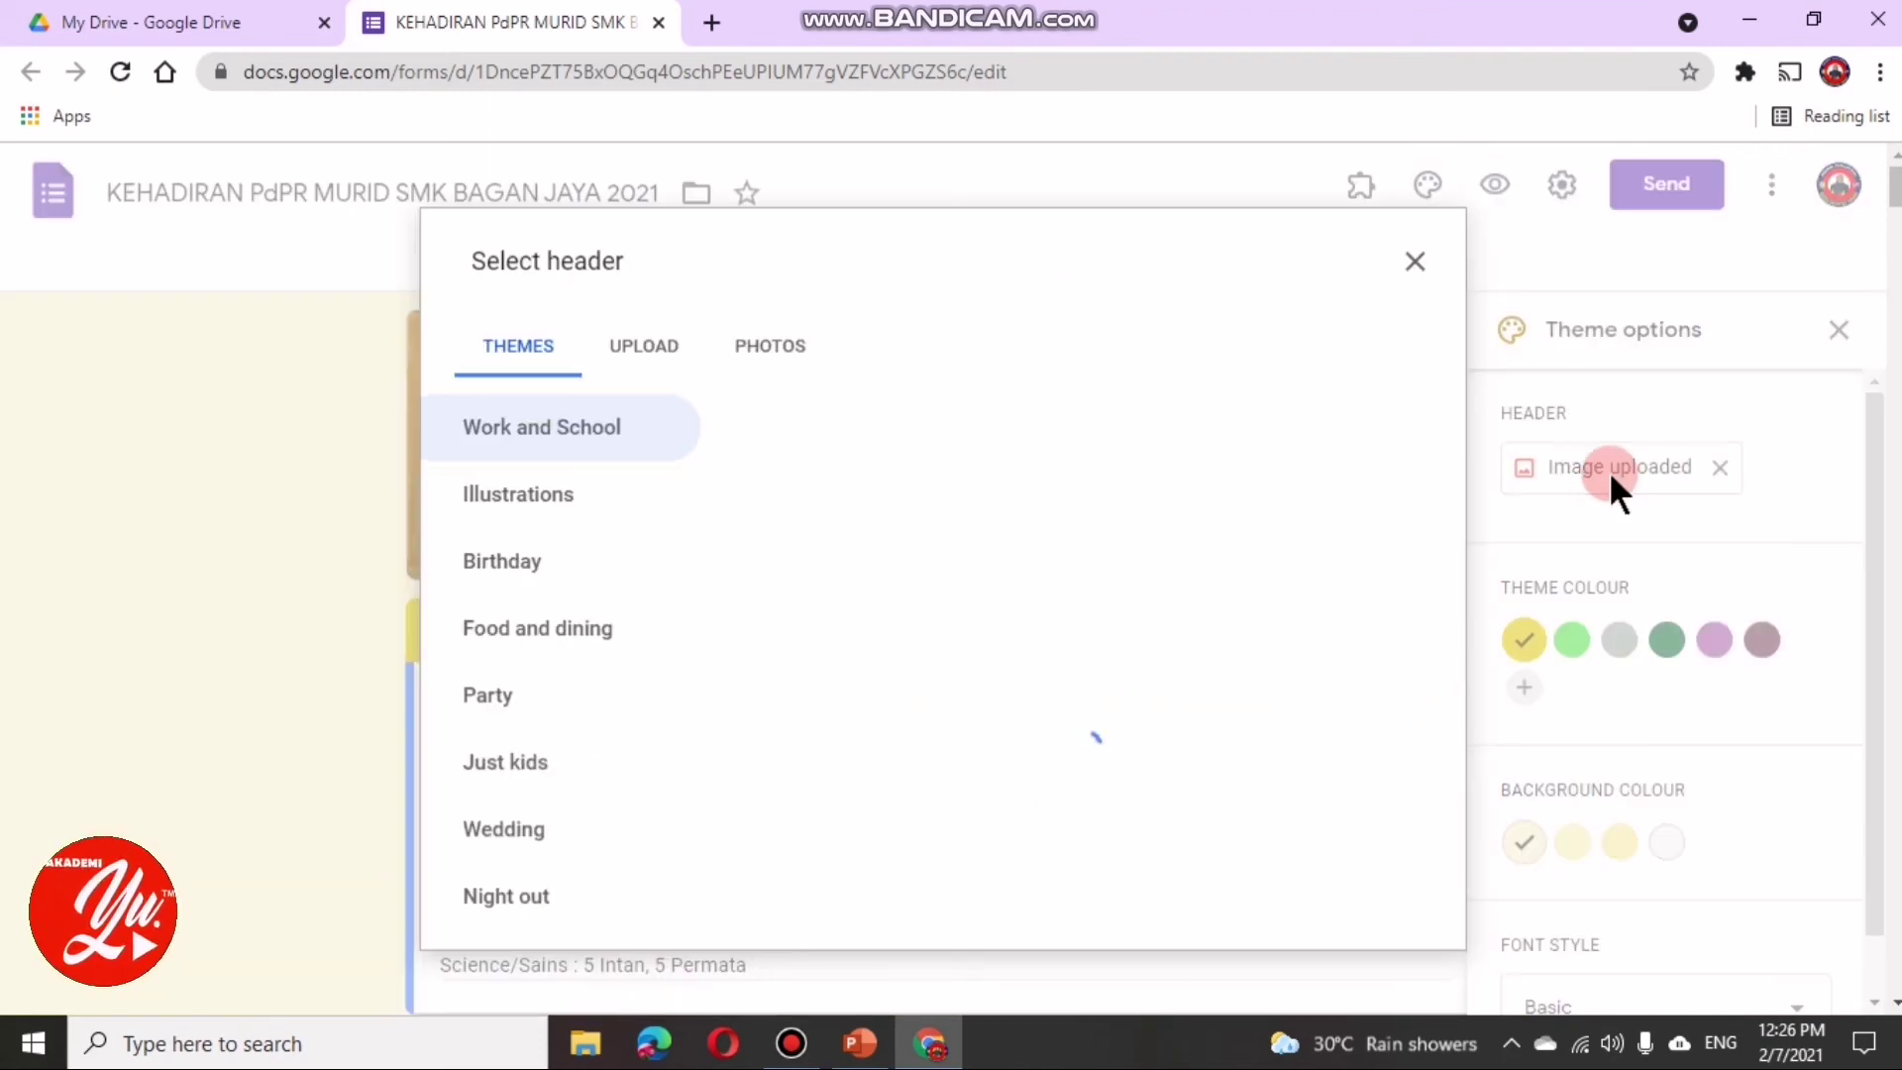
# Step: Upload bg gf.png from Documents as the form's header image and accept the crop
pyautogui.click(609, 368)
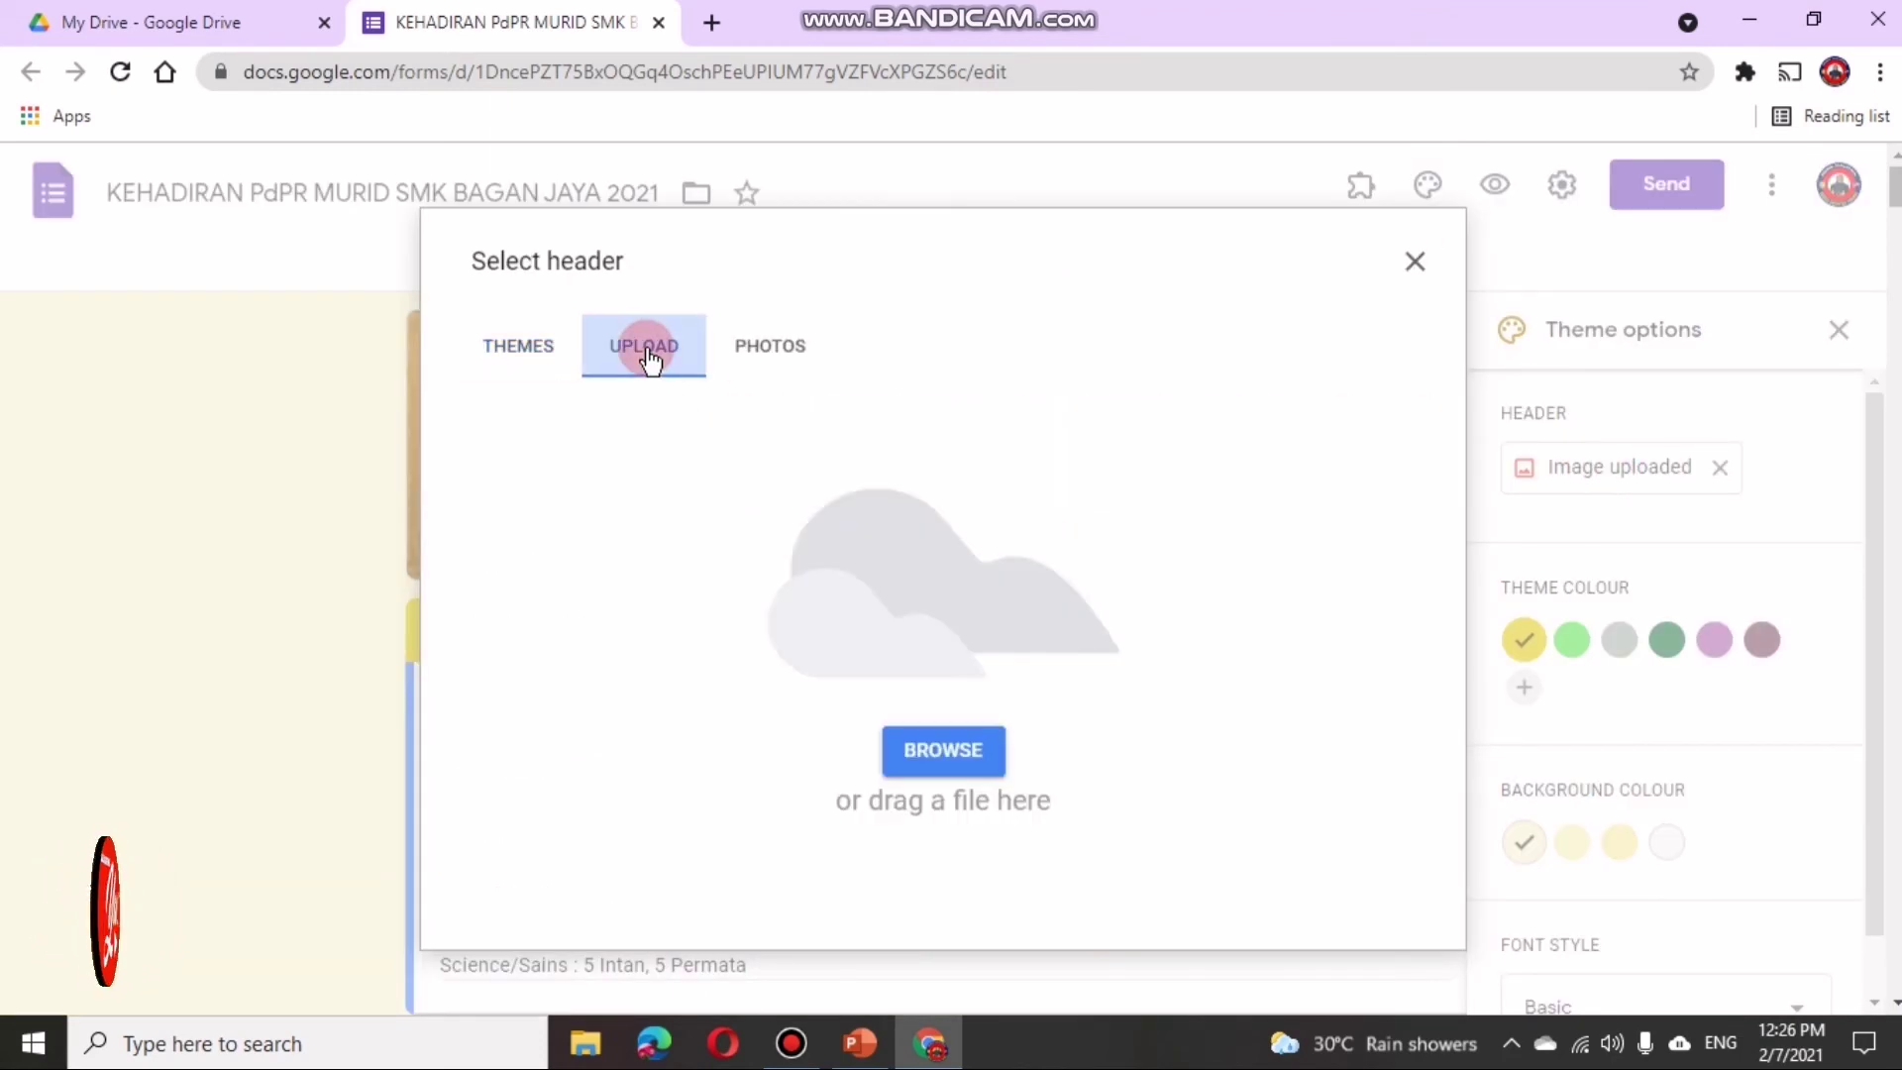
pyautogui.click(931, 741)
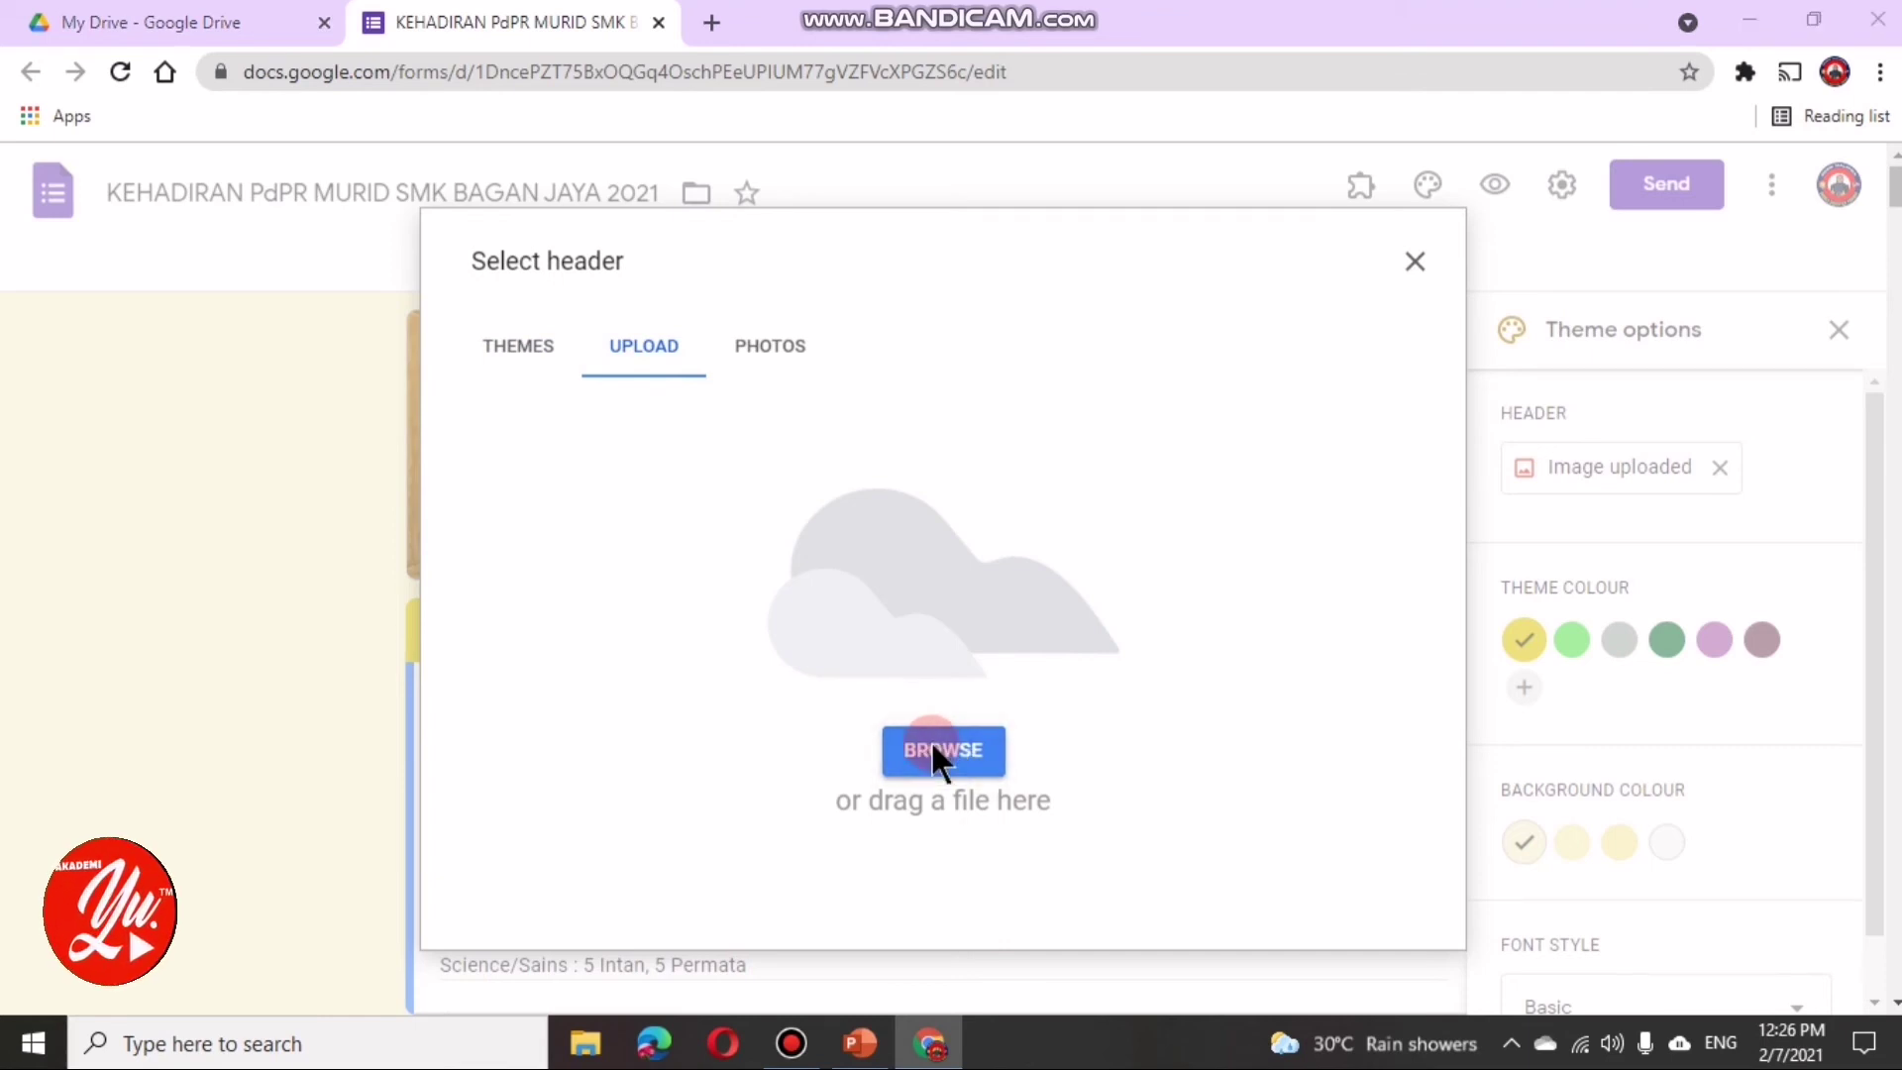
pyautogui.click(148, 358)
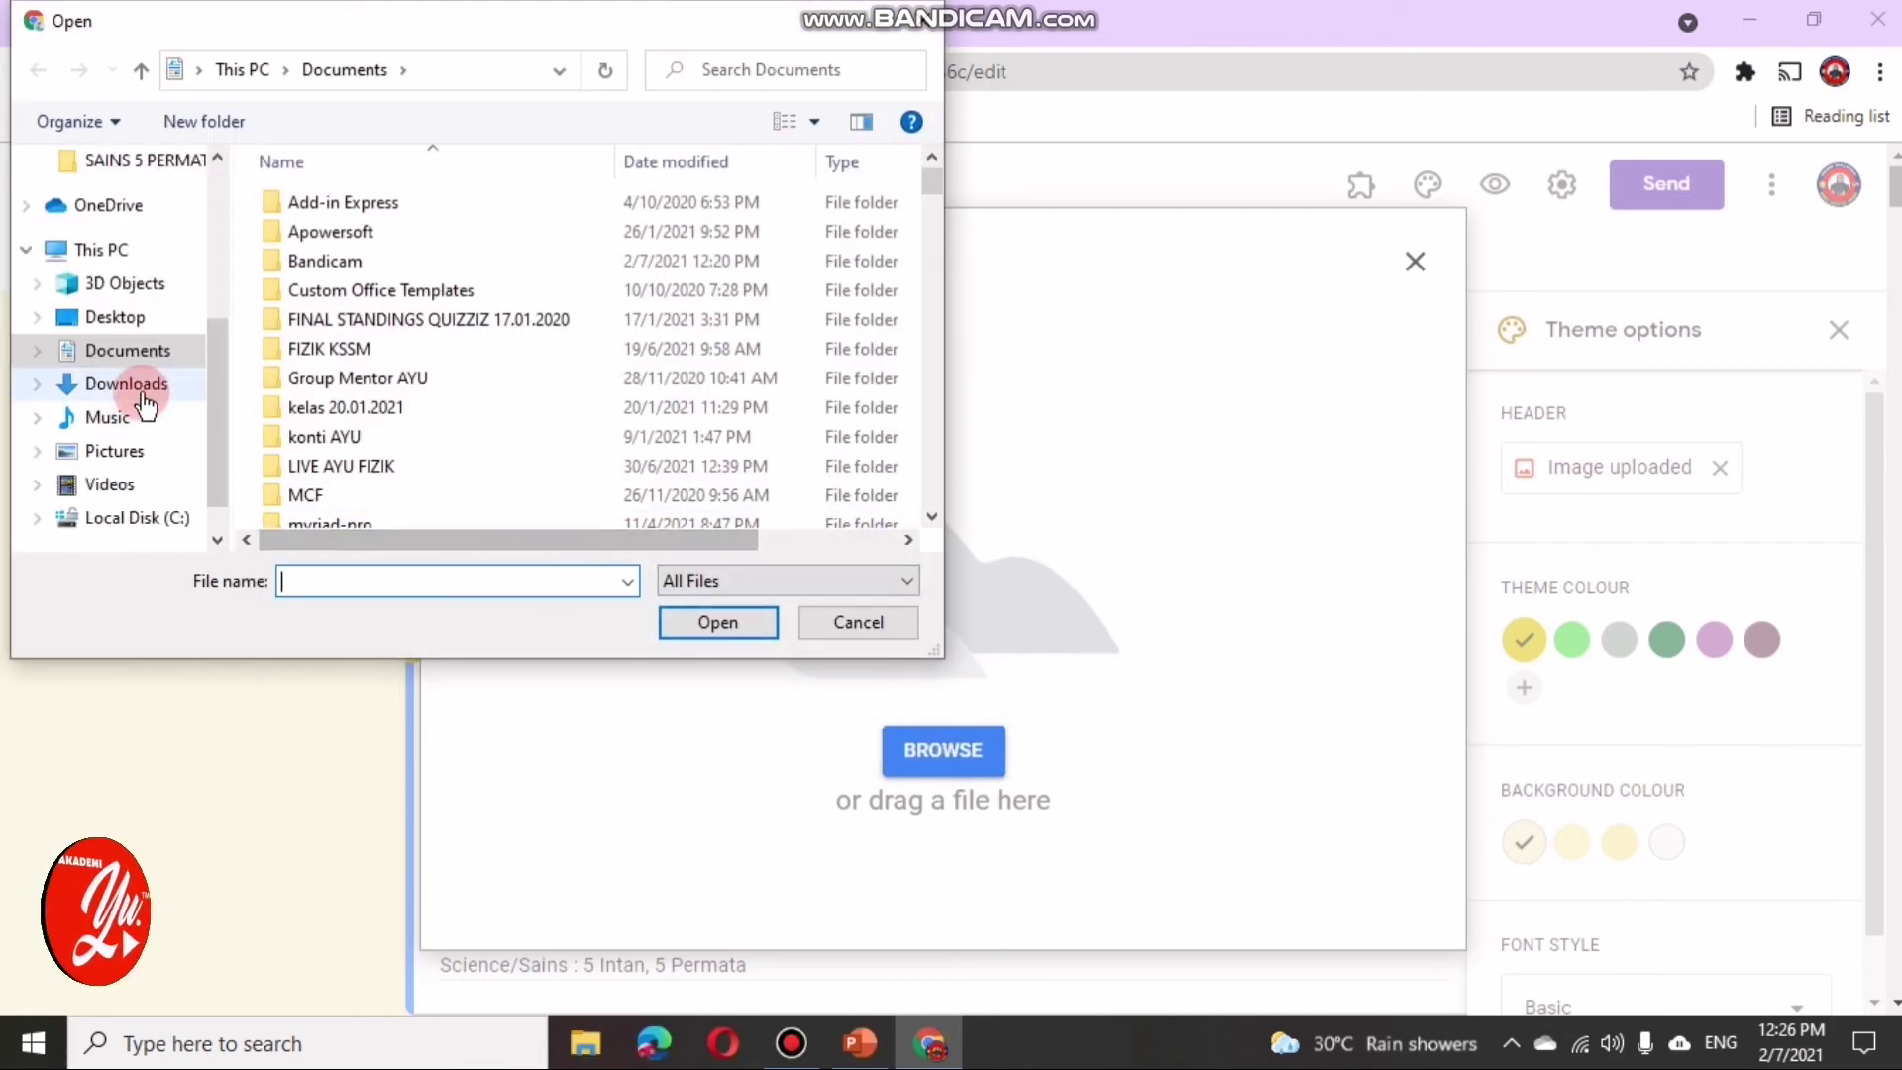
pyautogui.click(320, 580)
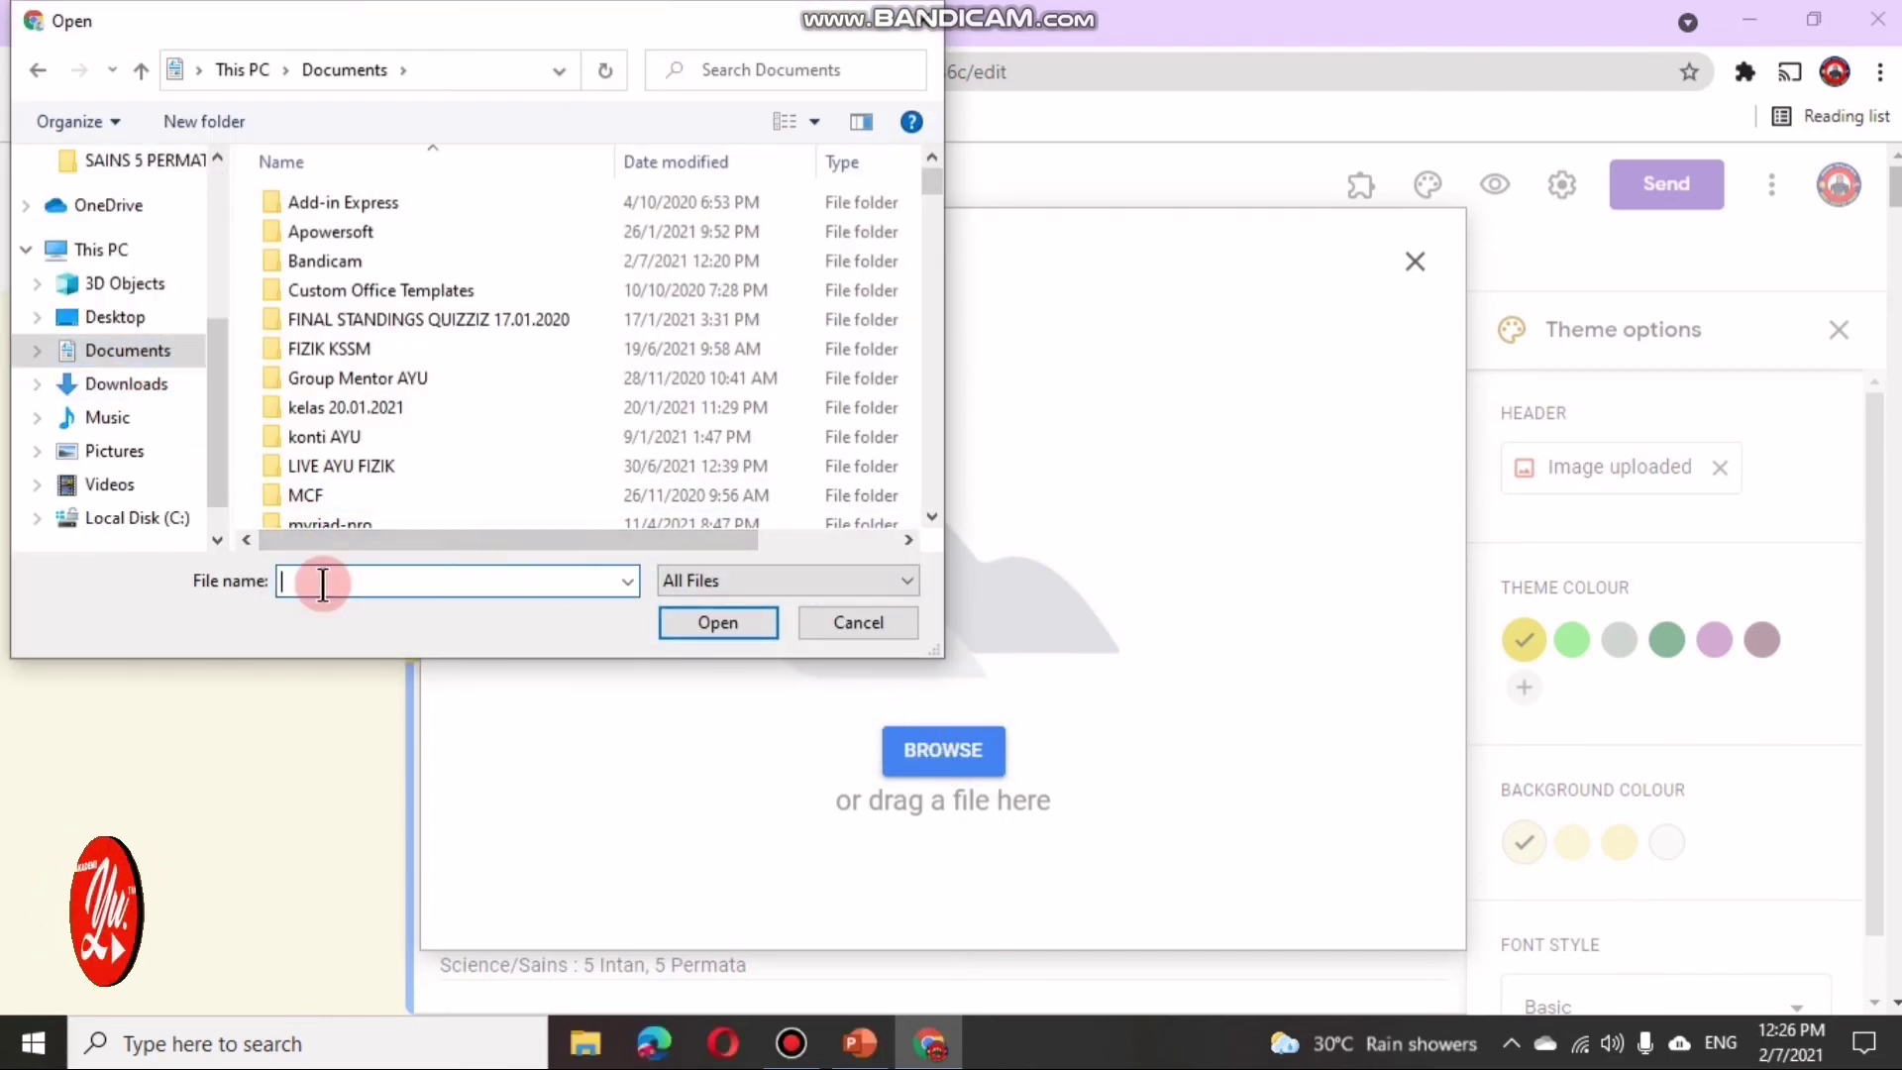
pyautogui.write('b')
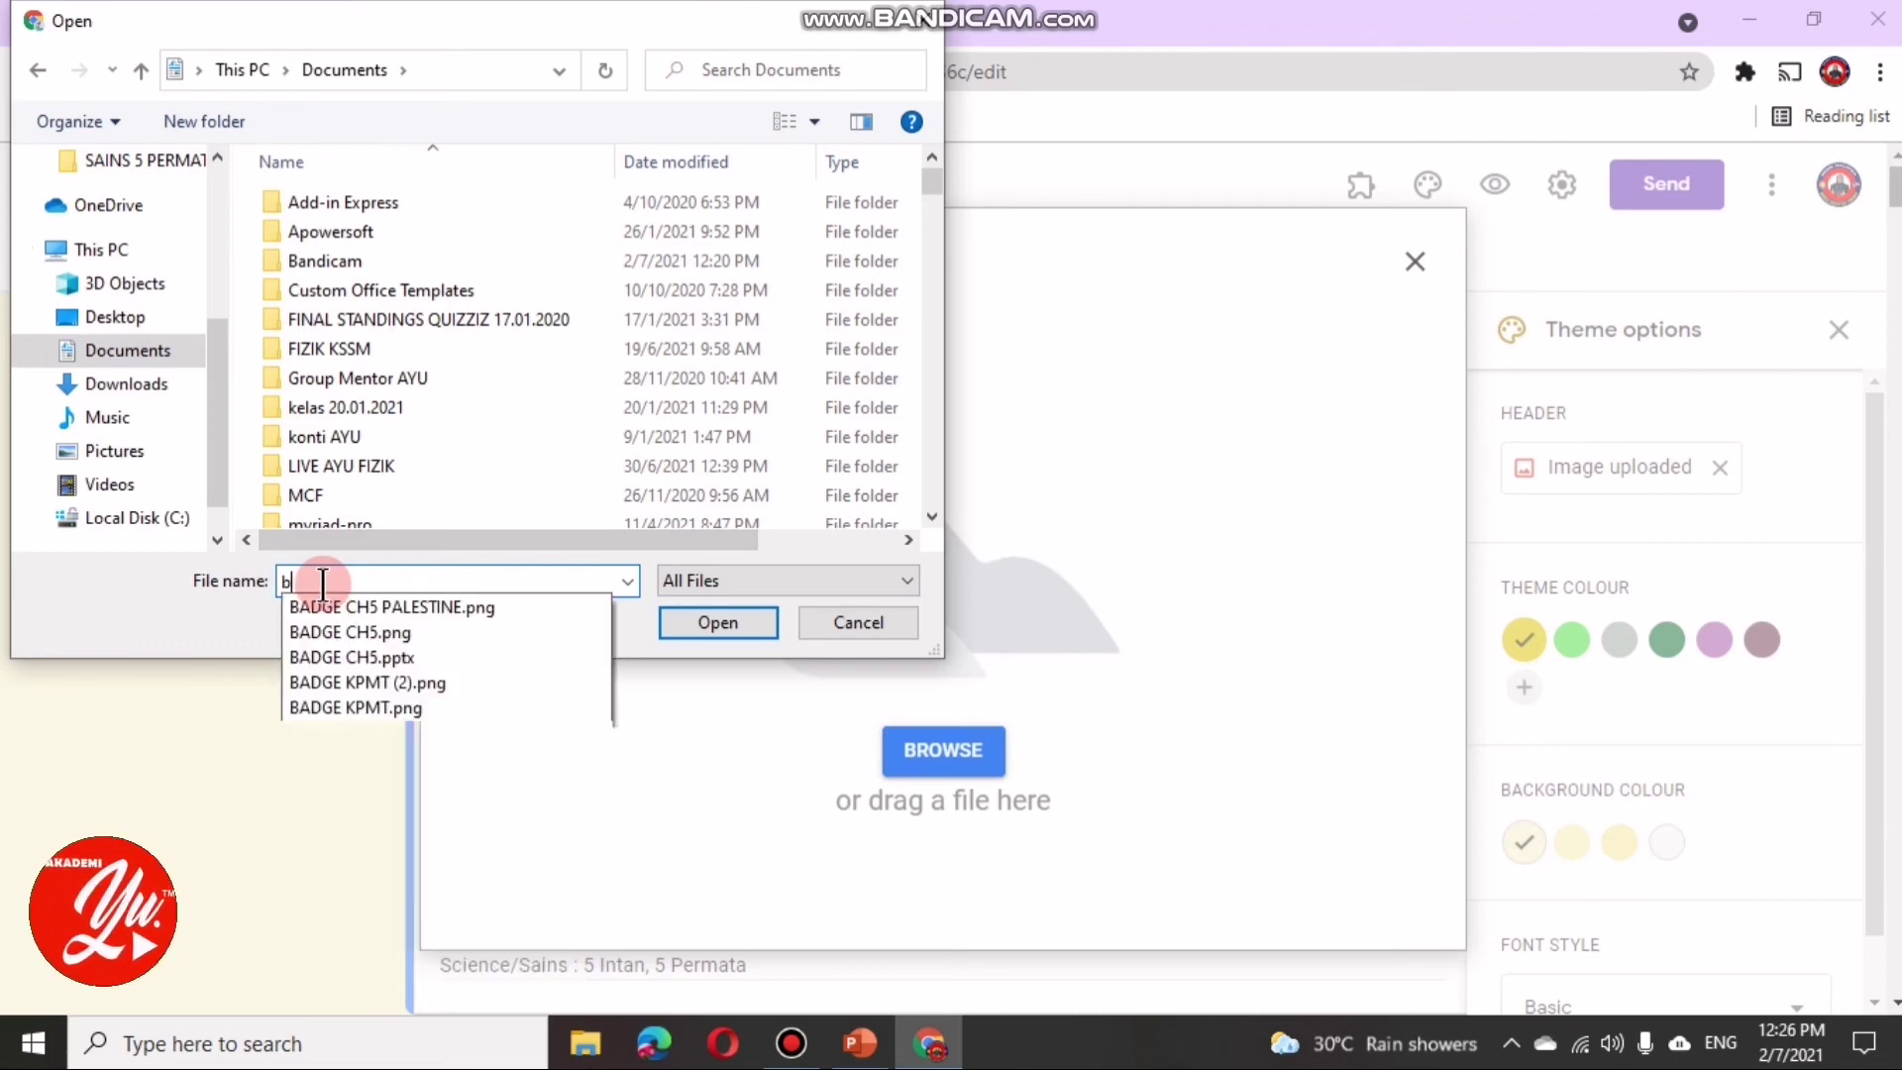
pyautogui.write('g')
pyautogui.click(548, 654)
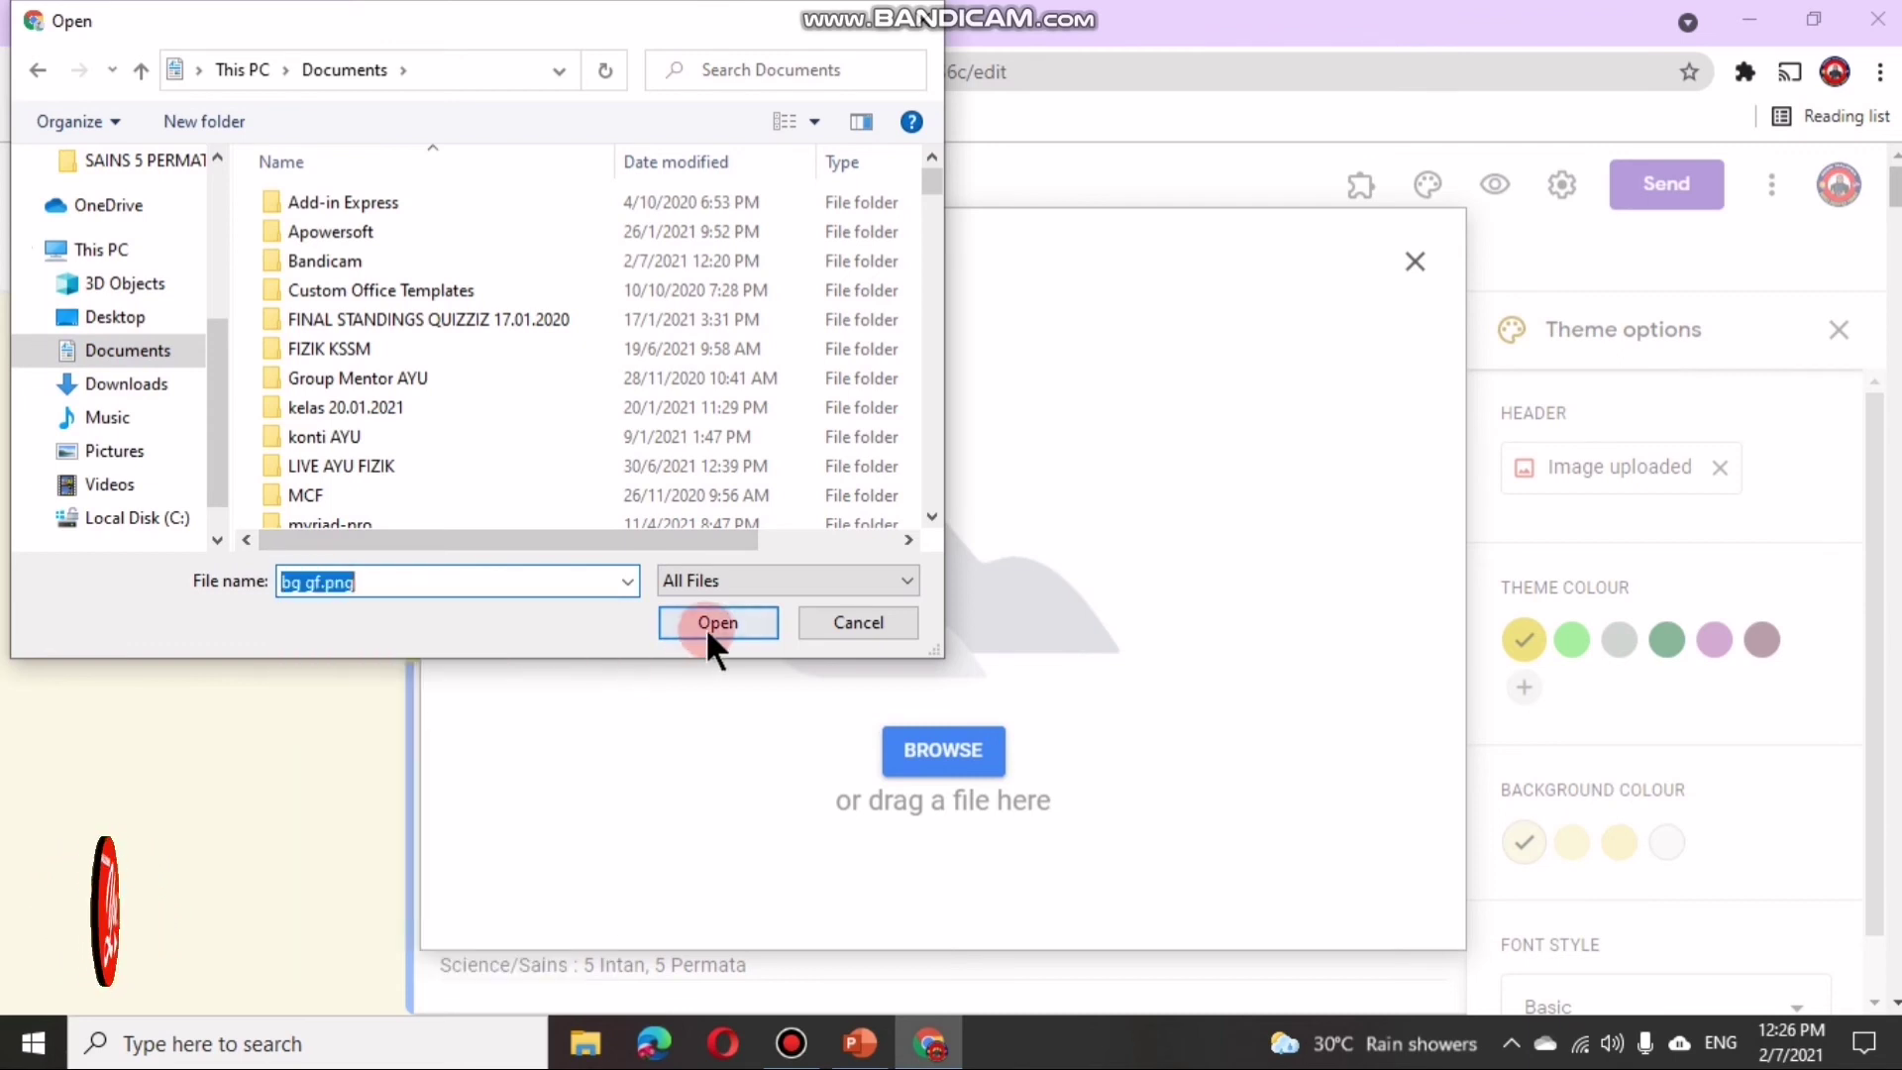
pyautogui.click(709, 624)
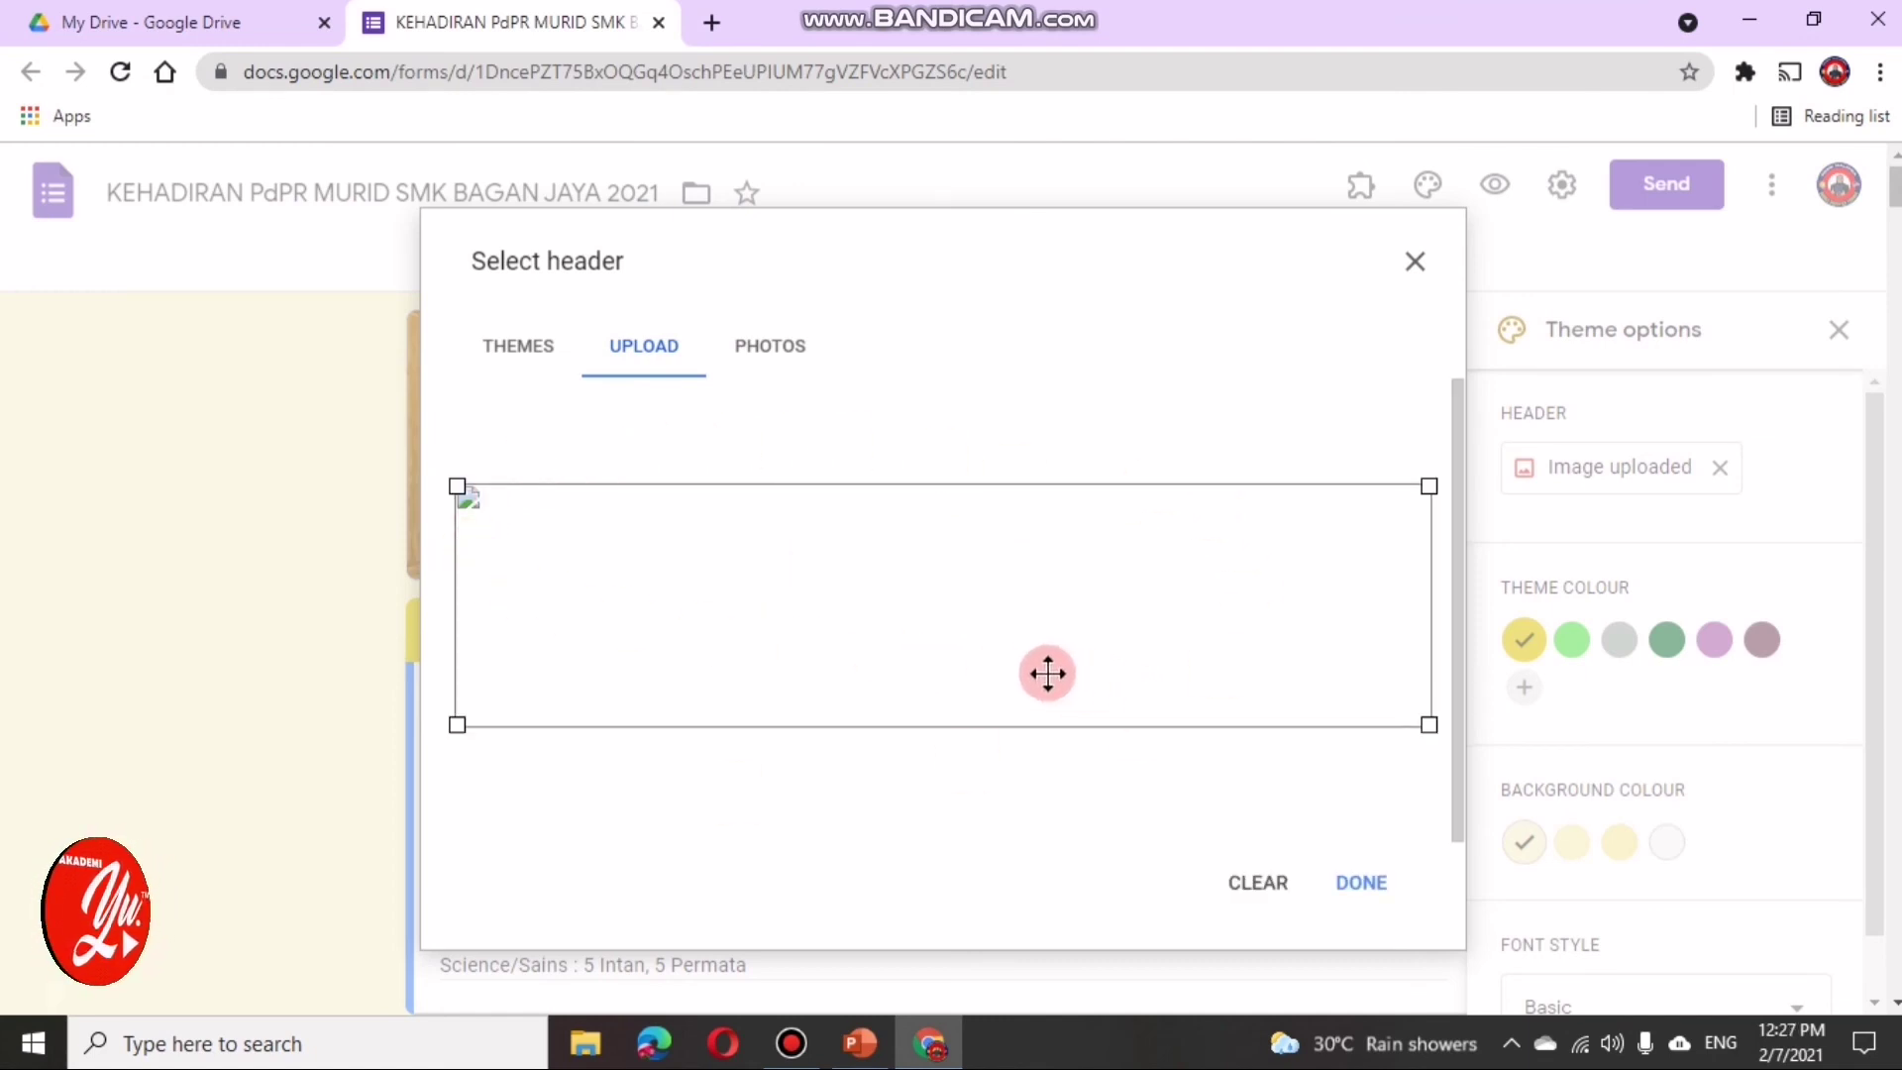
pyautogui.click(1363, 884)
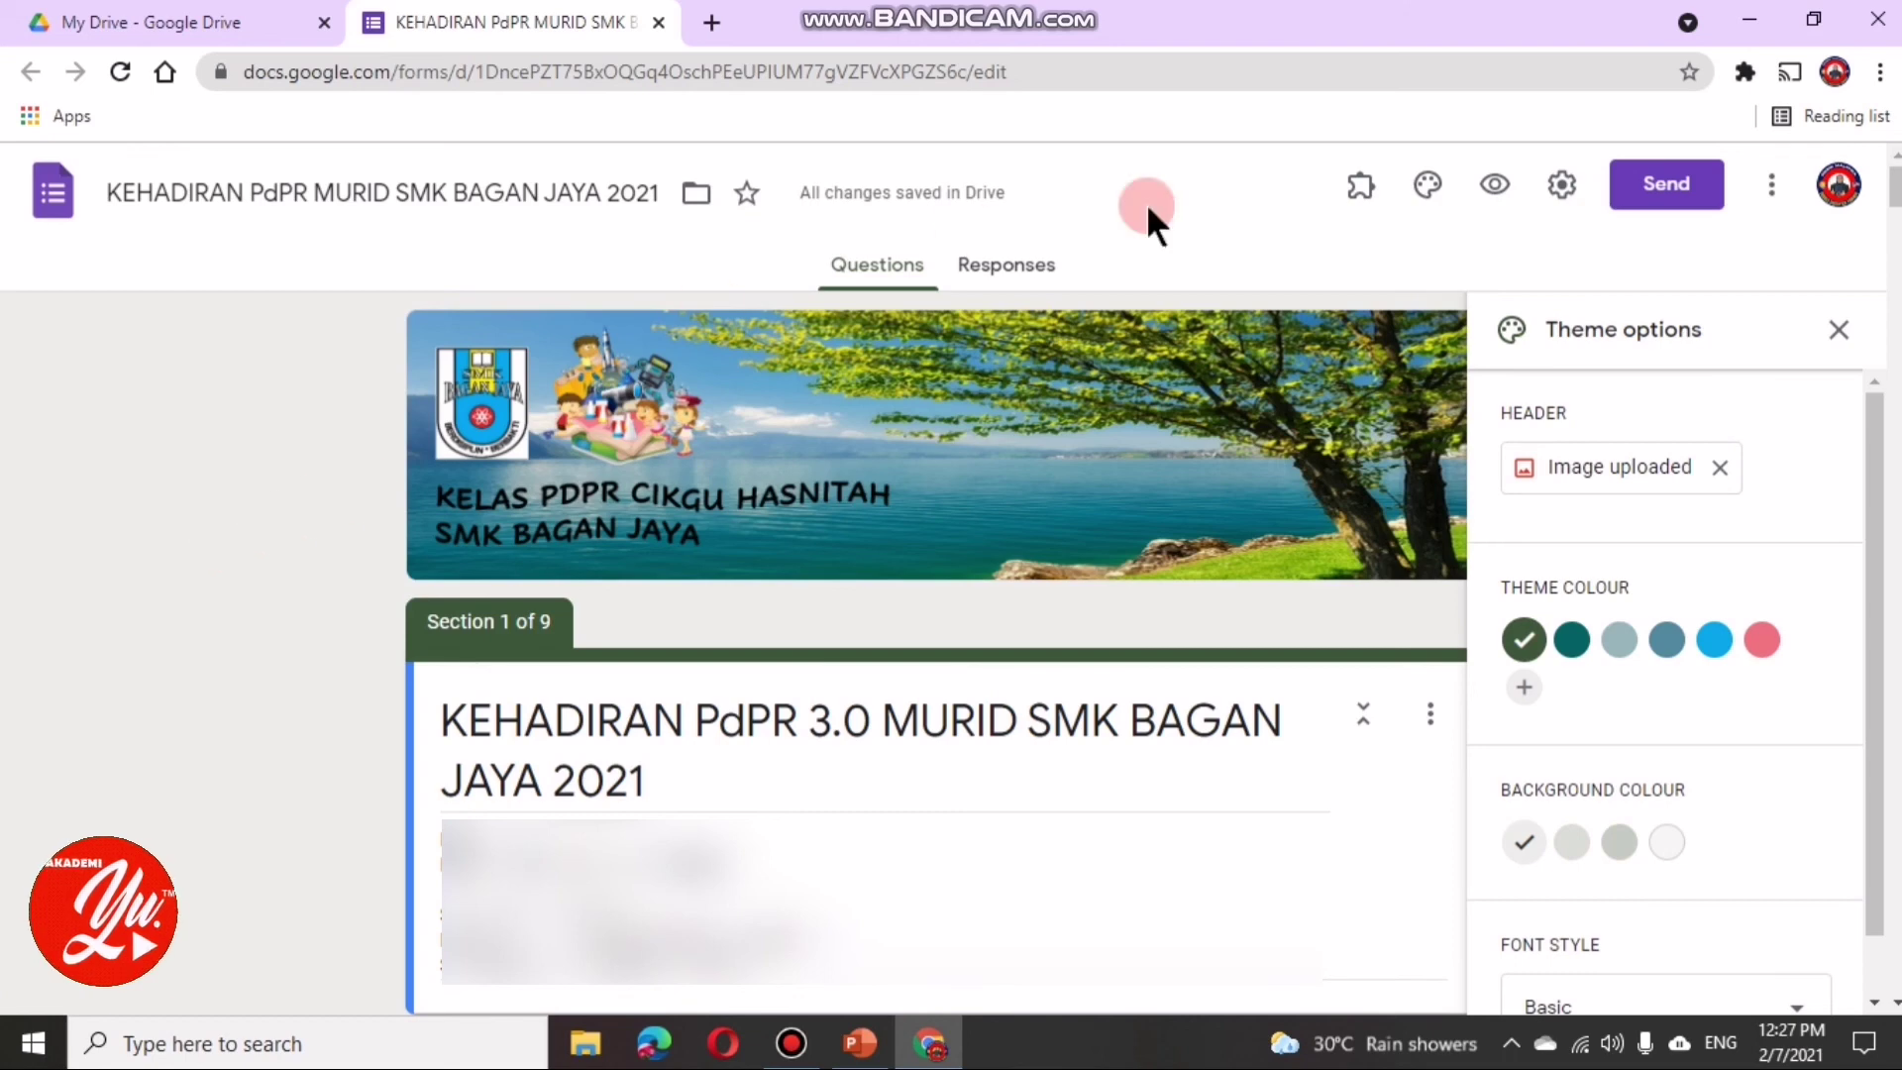
# Step: Preview the form as respondents see it and scroll to check the lake banner header
pyautogui.click(1498, 186)
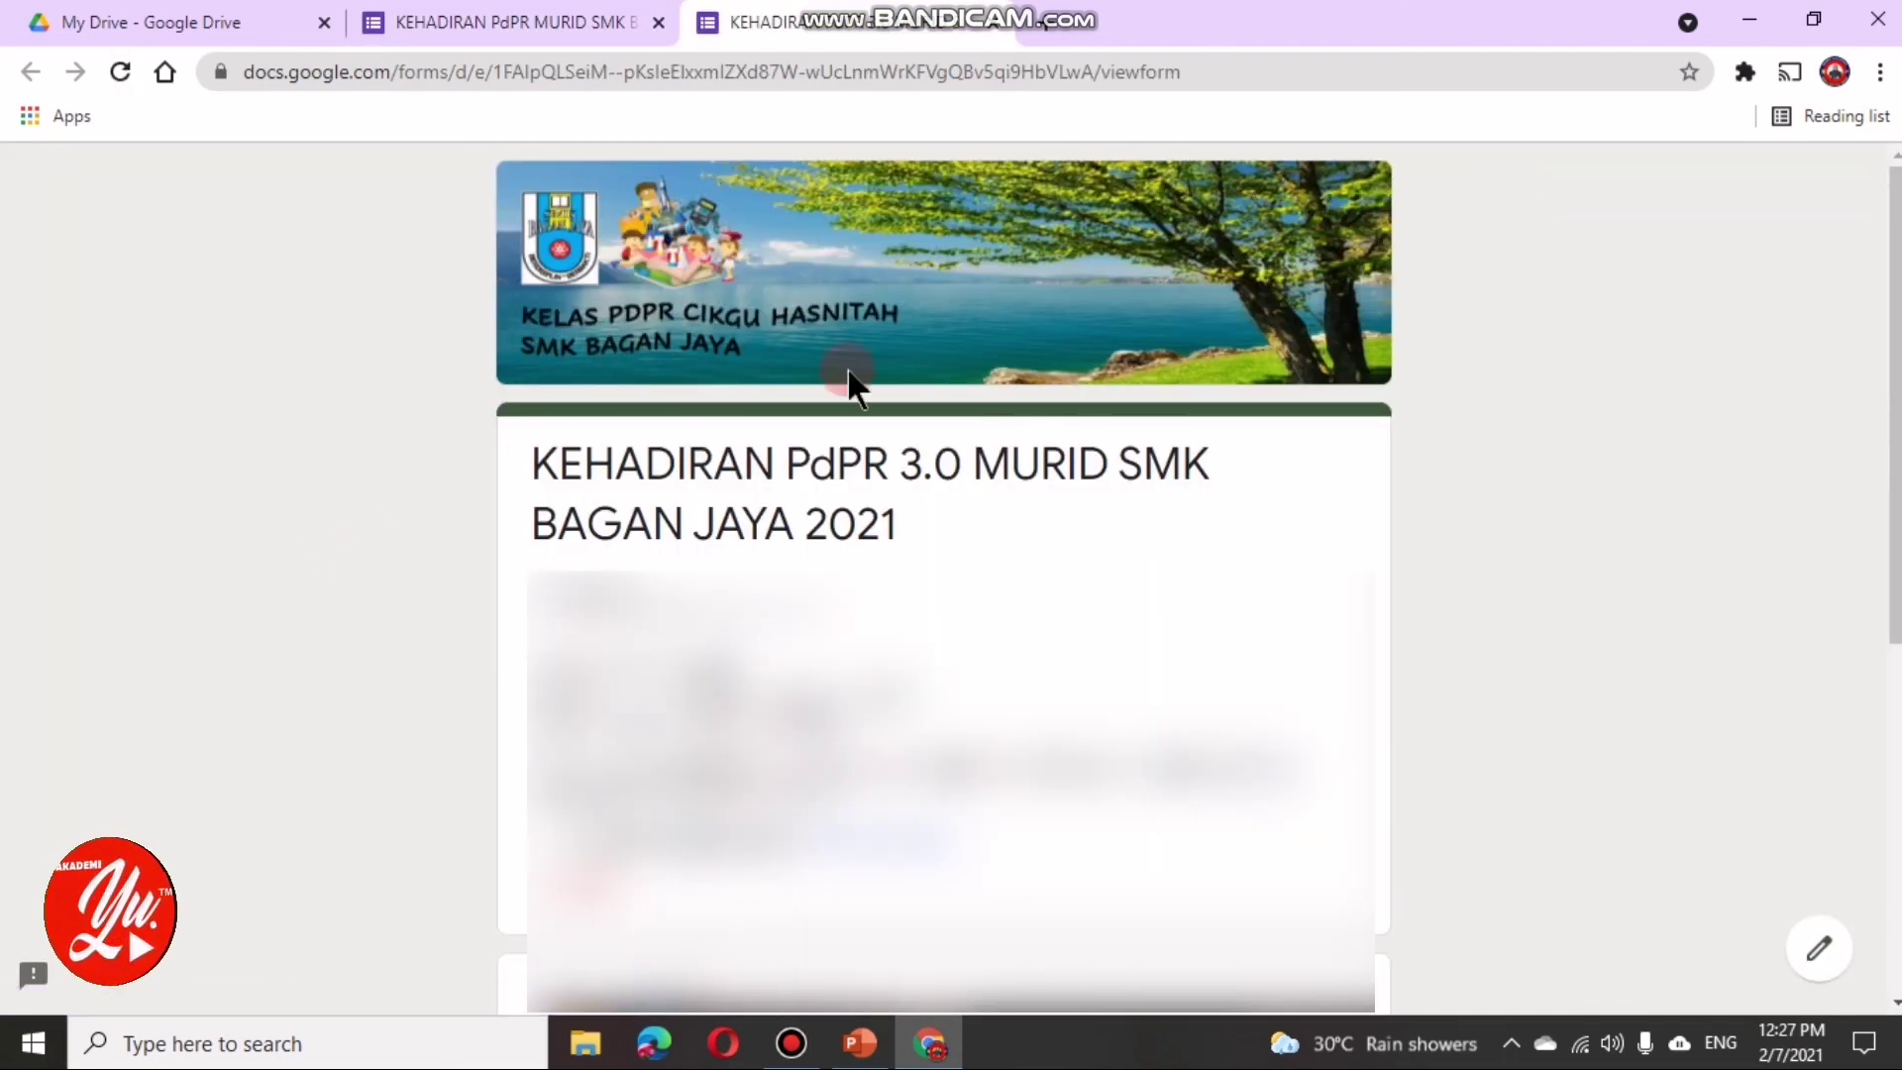
pyautogui.scroll(-4, 438, 460)
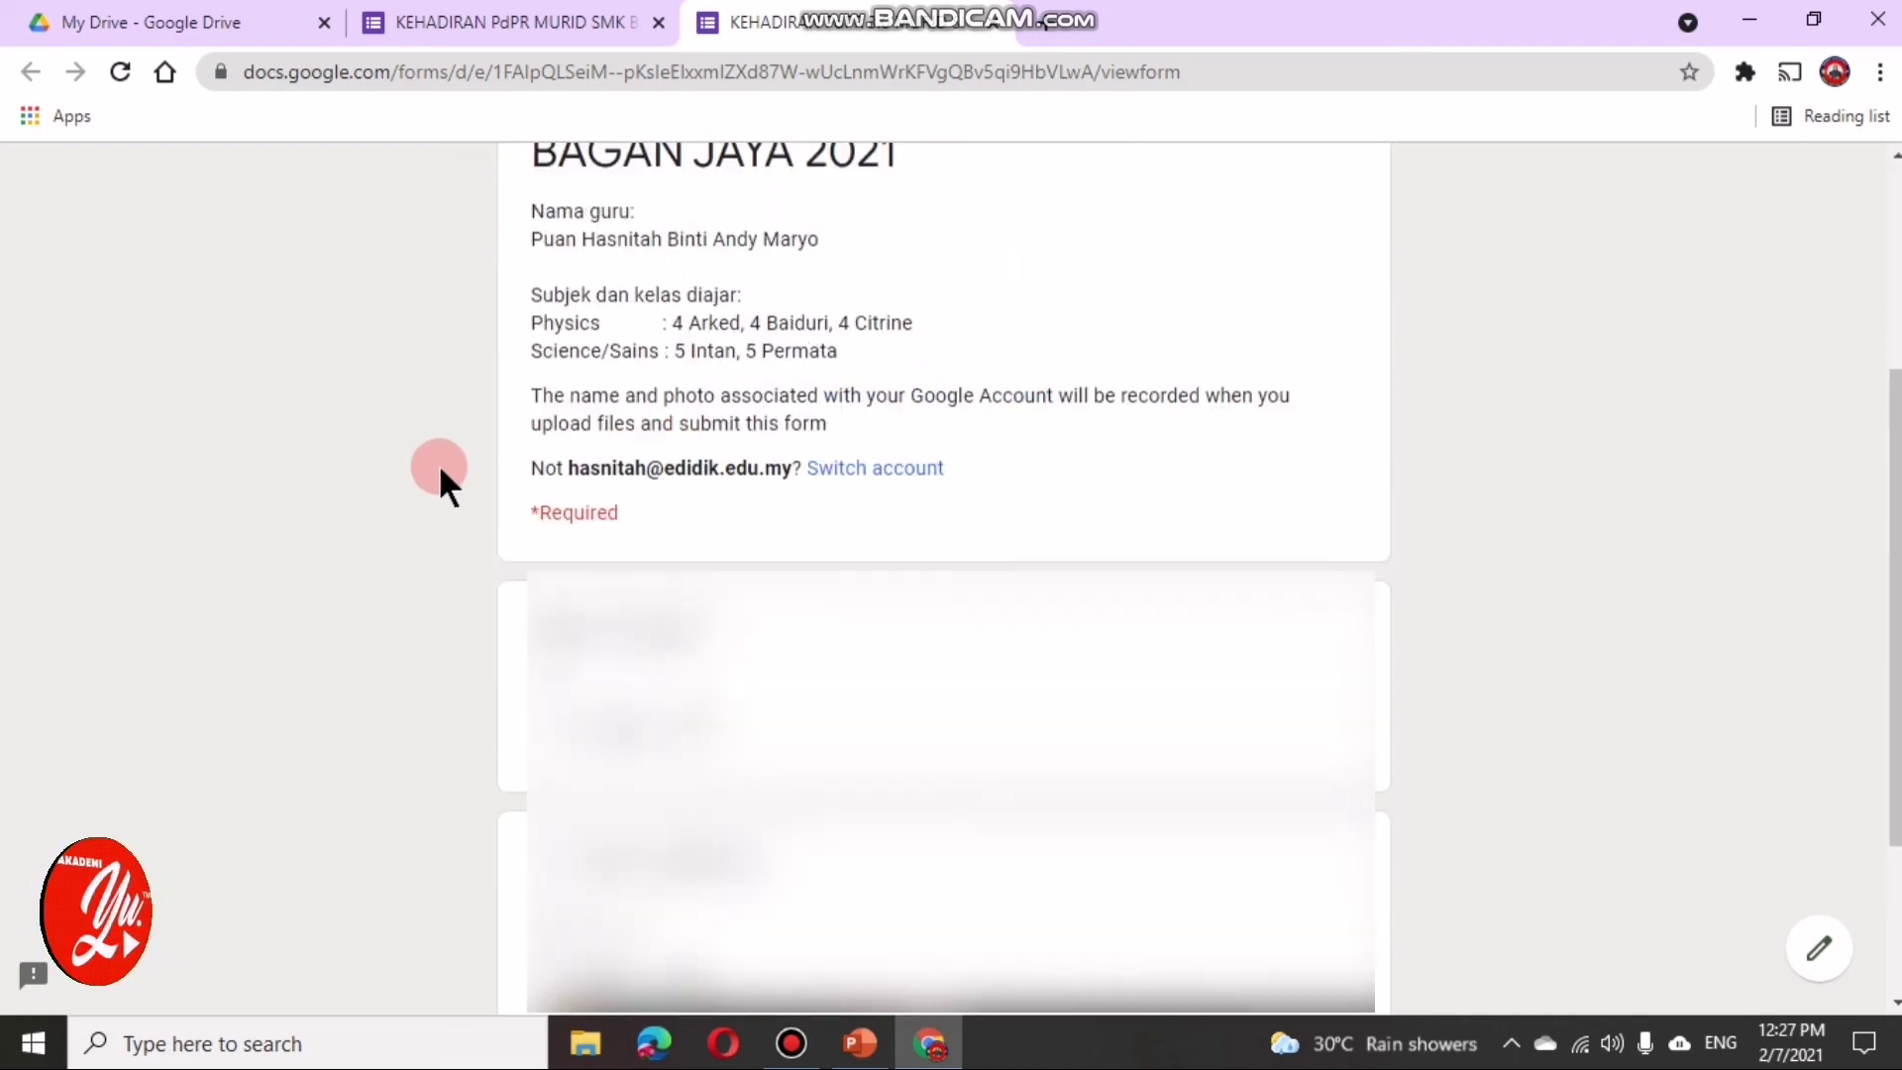
pyautogui.scroll(4, 438, 462)
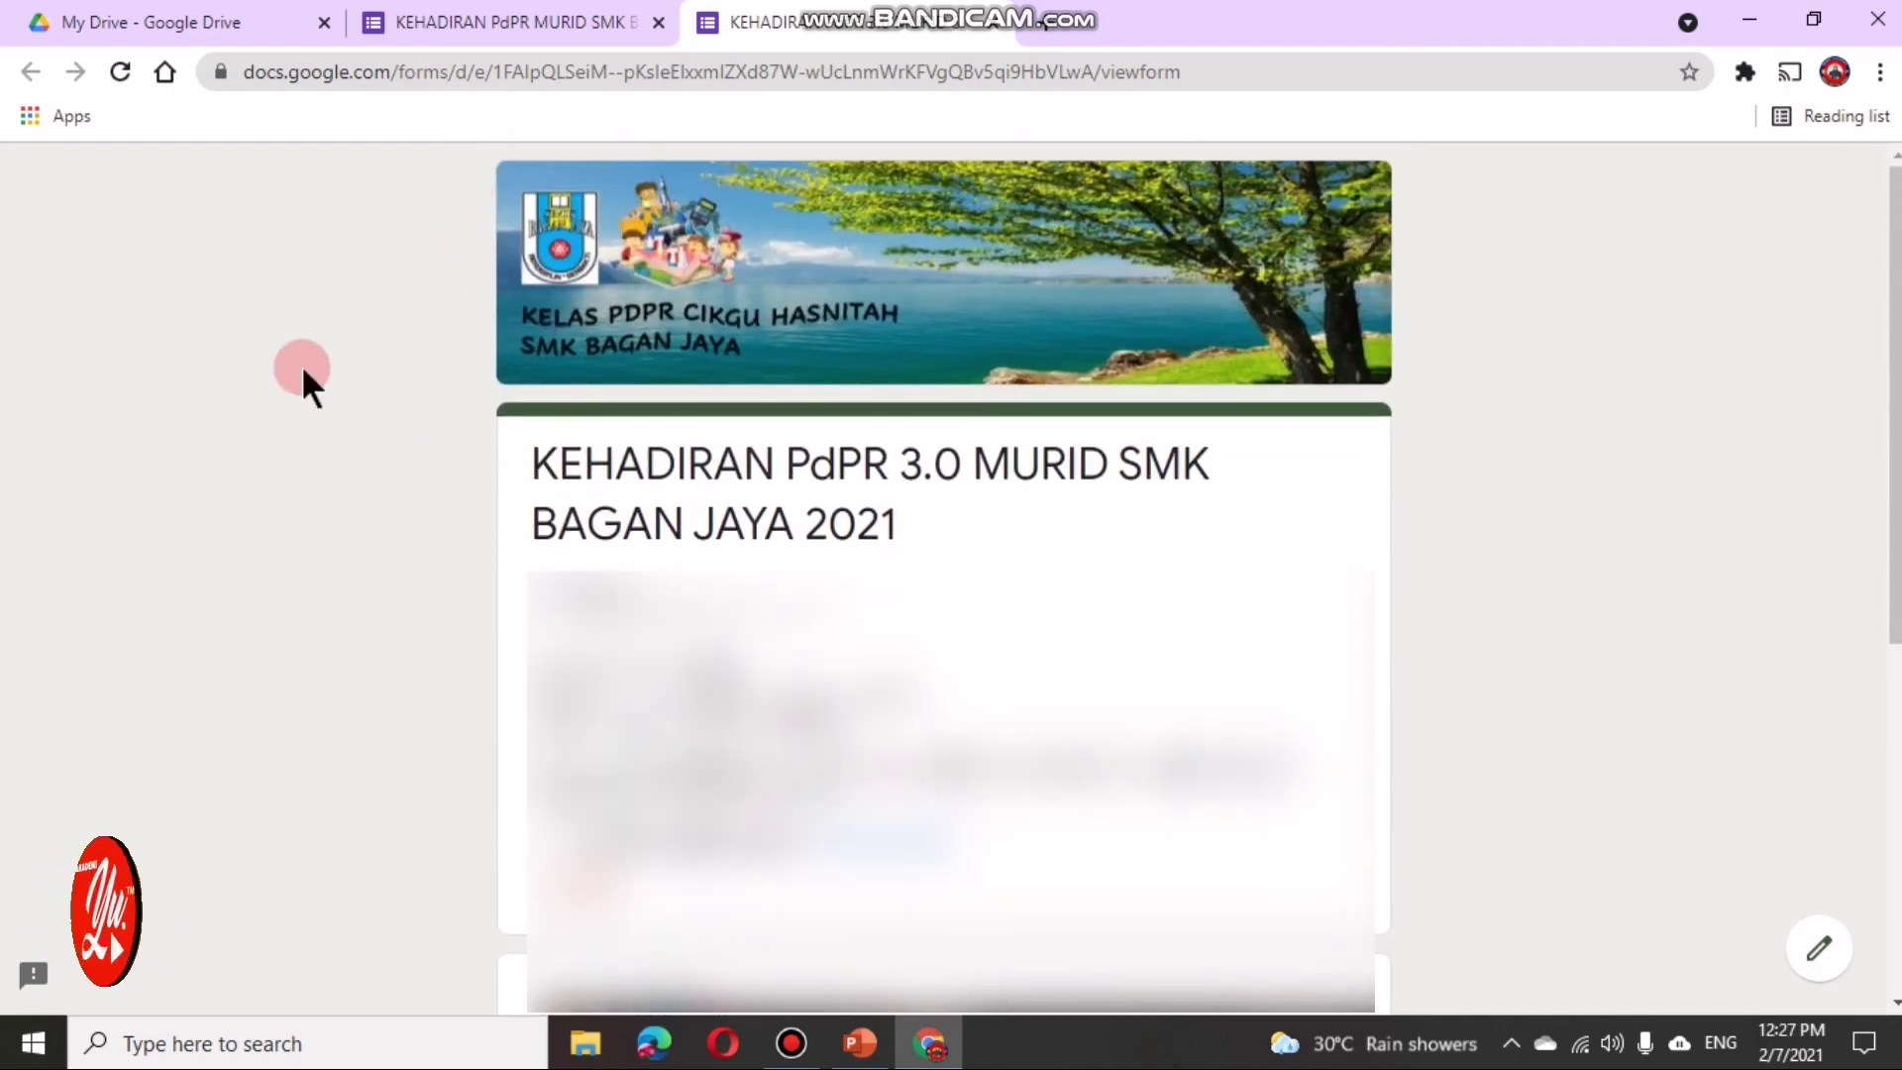